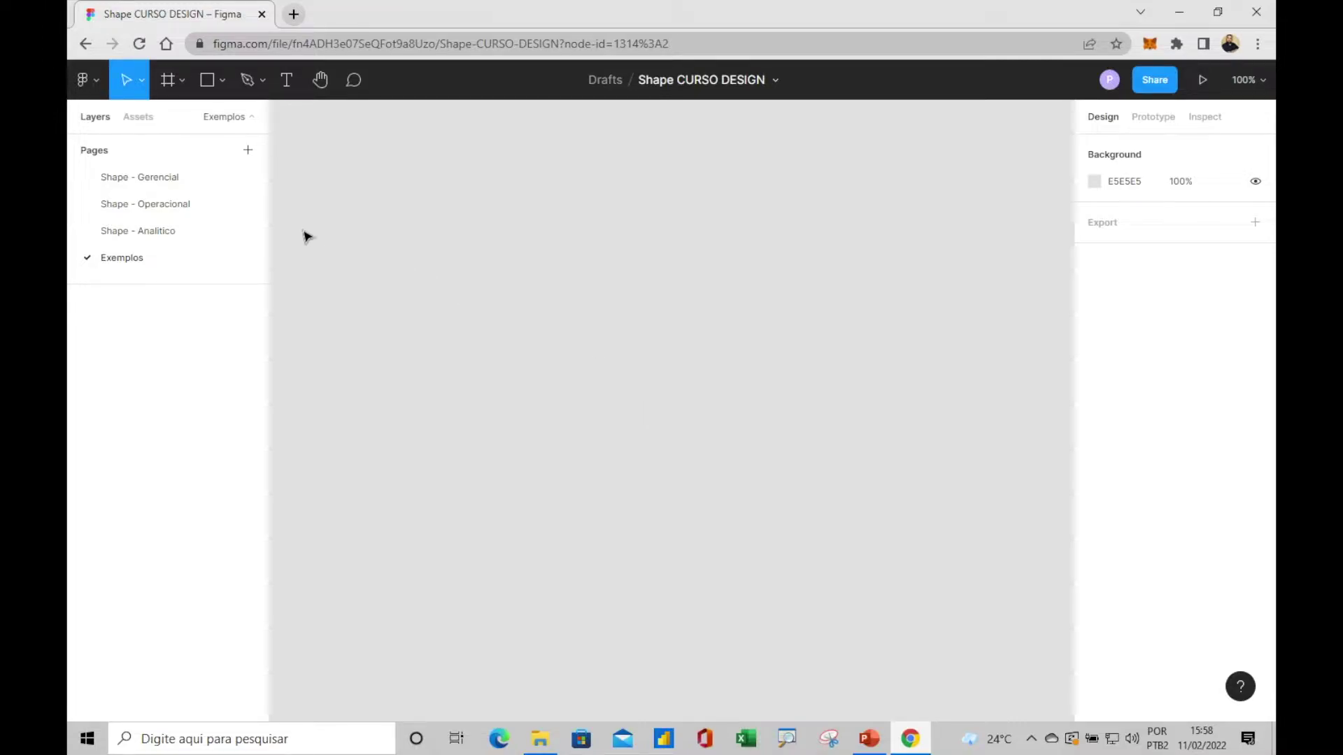
# Browse Figma Community plugins from the main menu, filtered to the Plugins section.
pyautogui.click(102, 82)
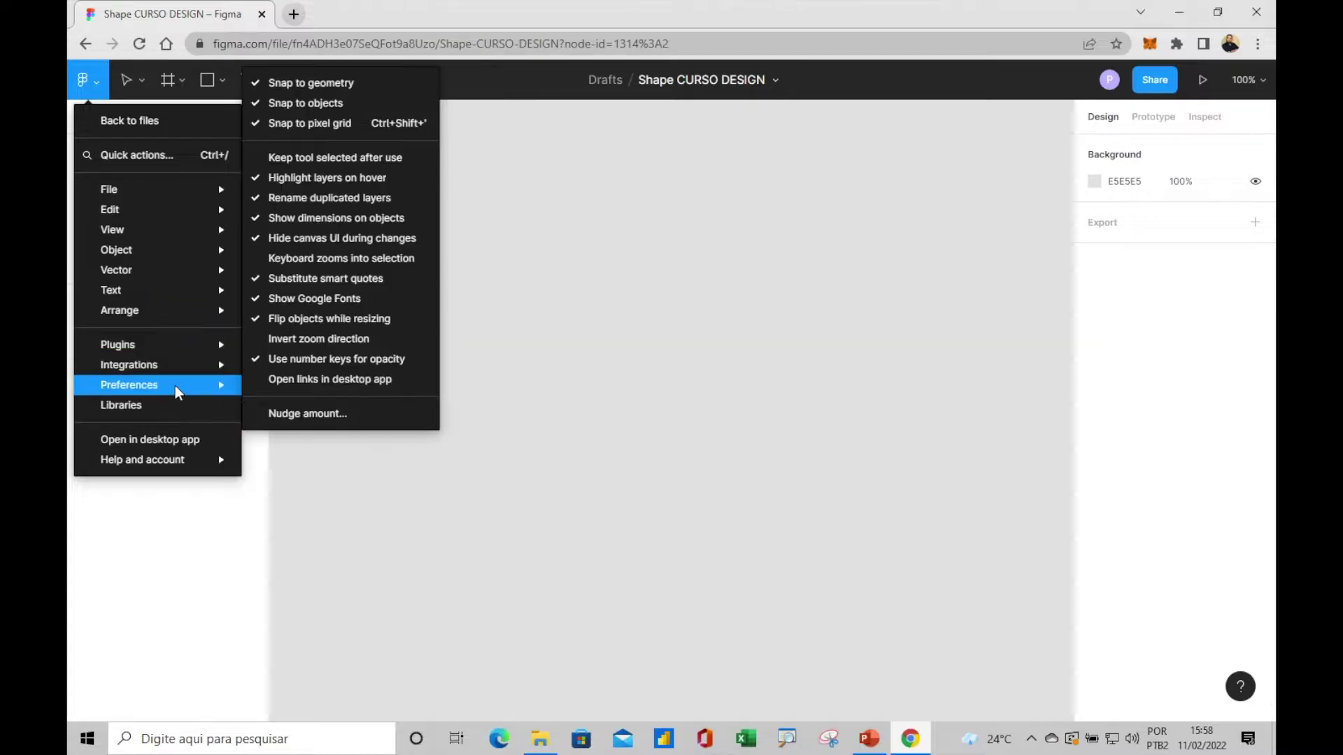
pyautogui.moveTo(117, 344)
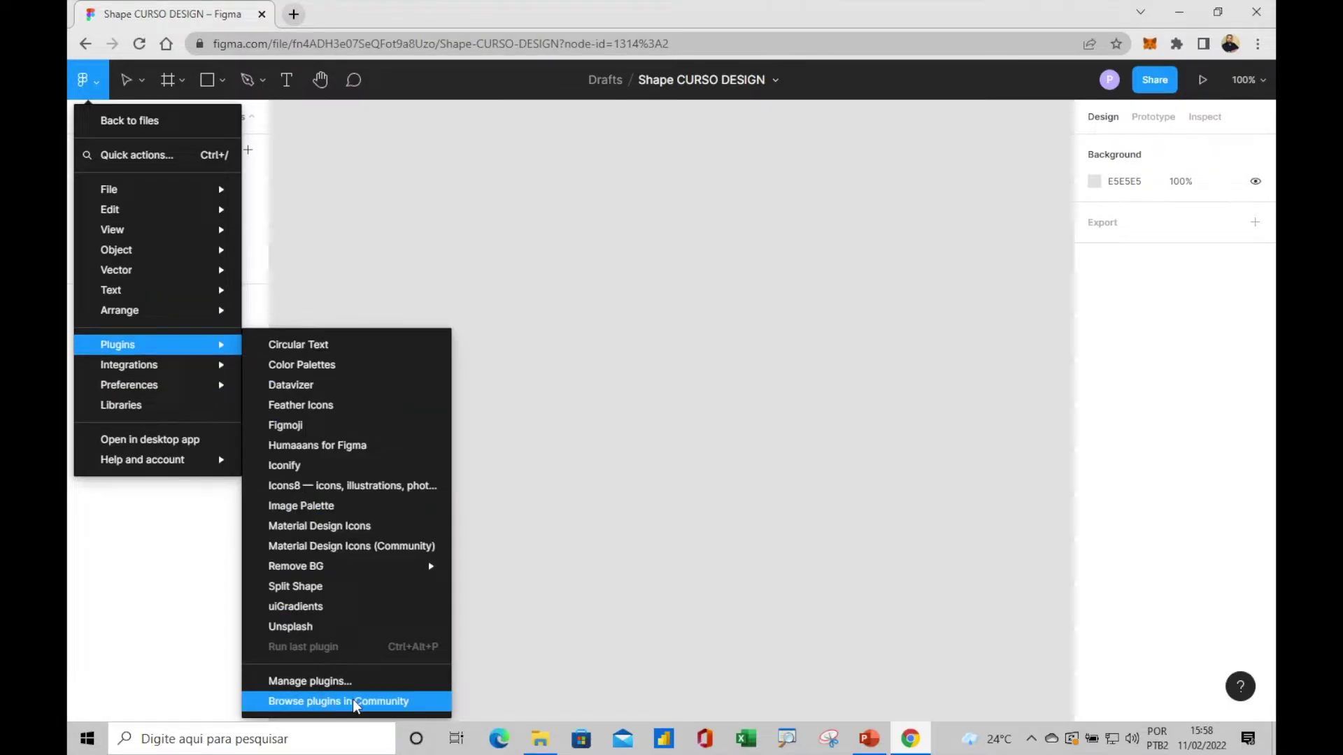
pyautogui.click(356, 702)
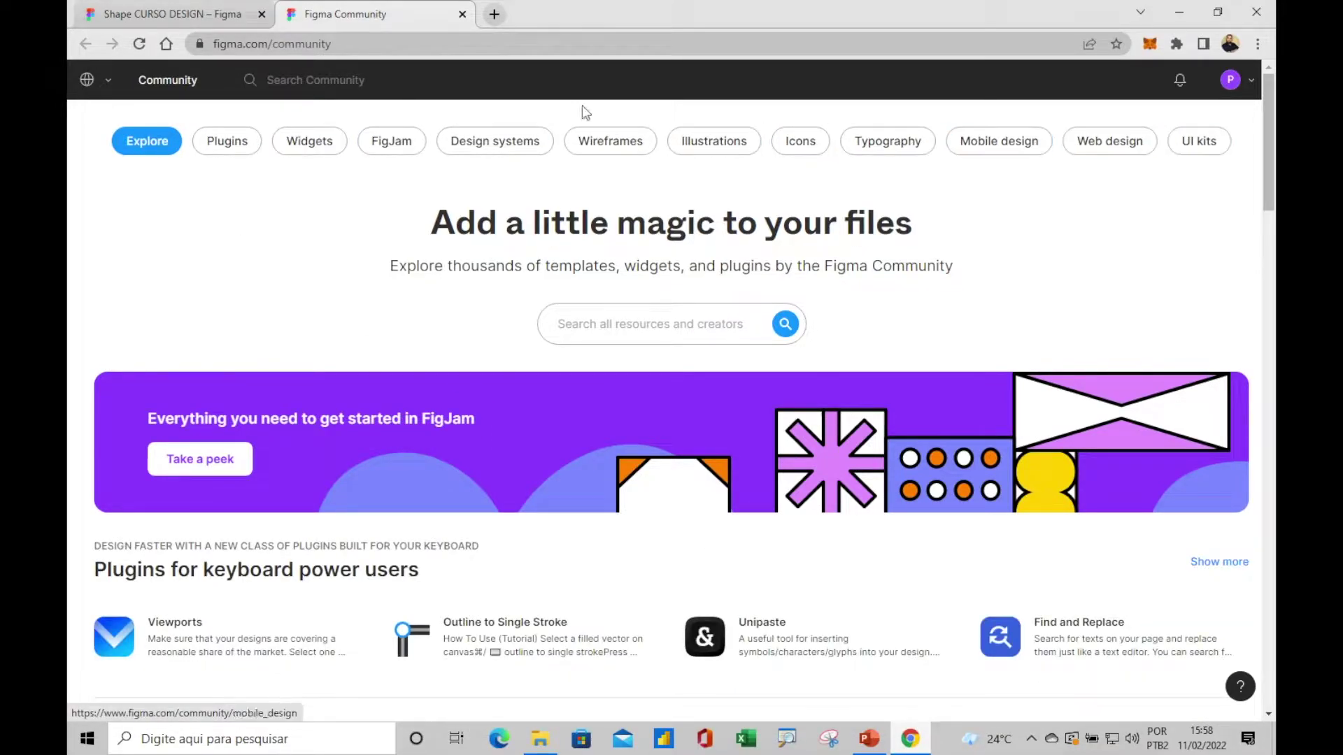
pyautogui.click(226, 141)
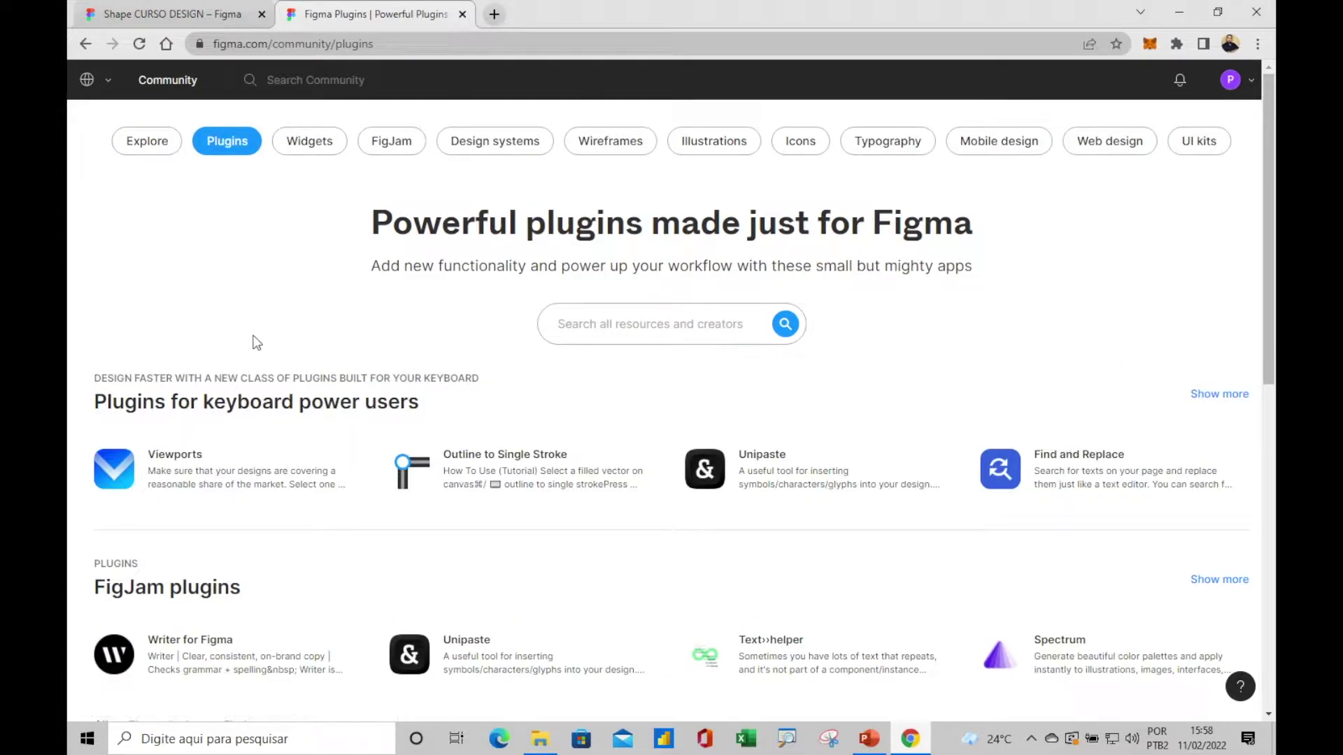
# Sort the community plugins by installs and install the Lorem ipsum plugin.
pyautogui.scroll(-3, 381, 426)
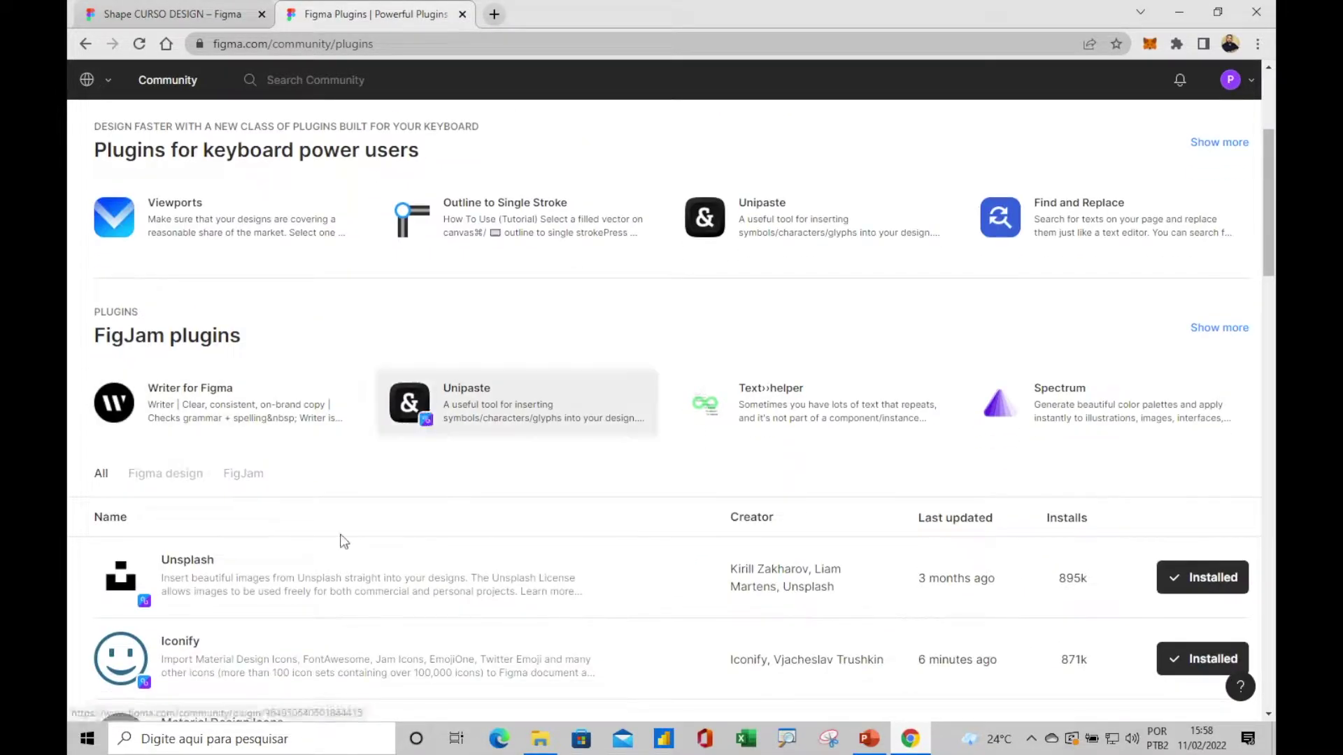
pyautogui.scroll(-5, 452, 498)
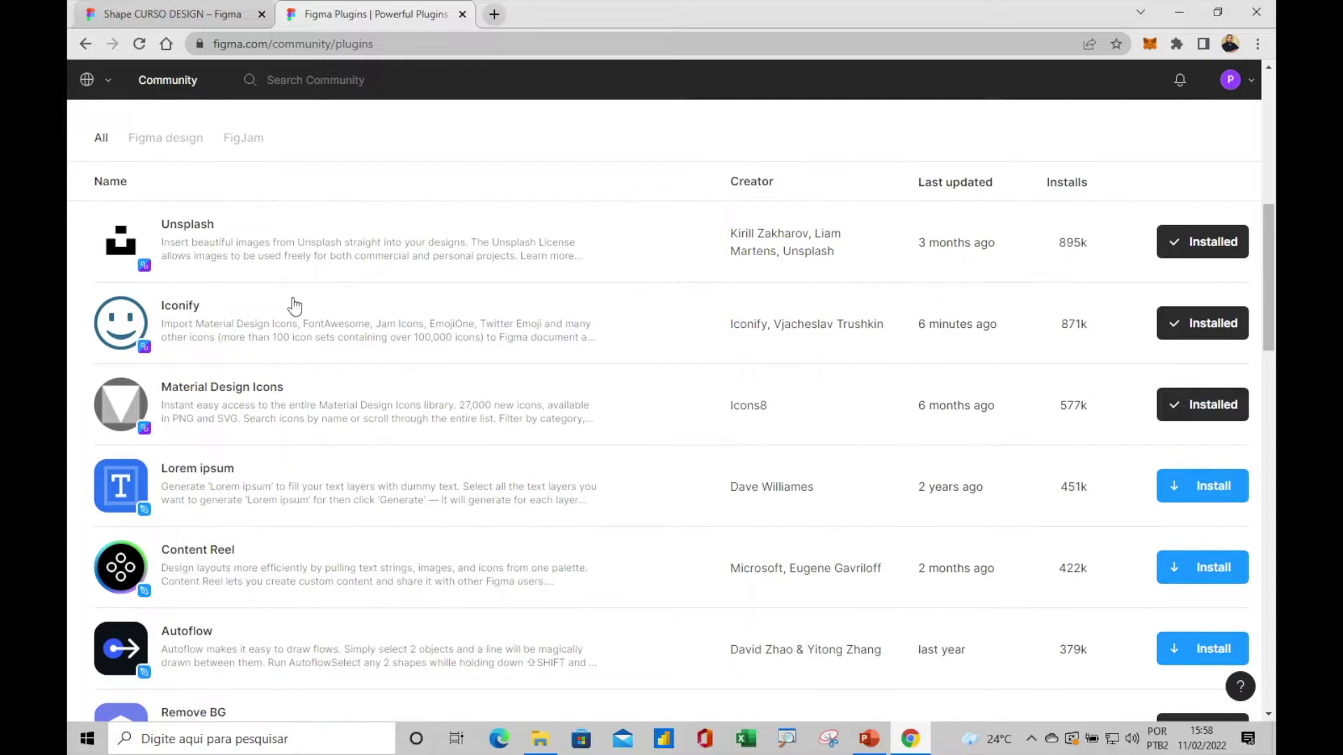
pyautogui.click(1078, 185)
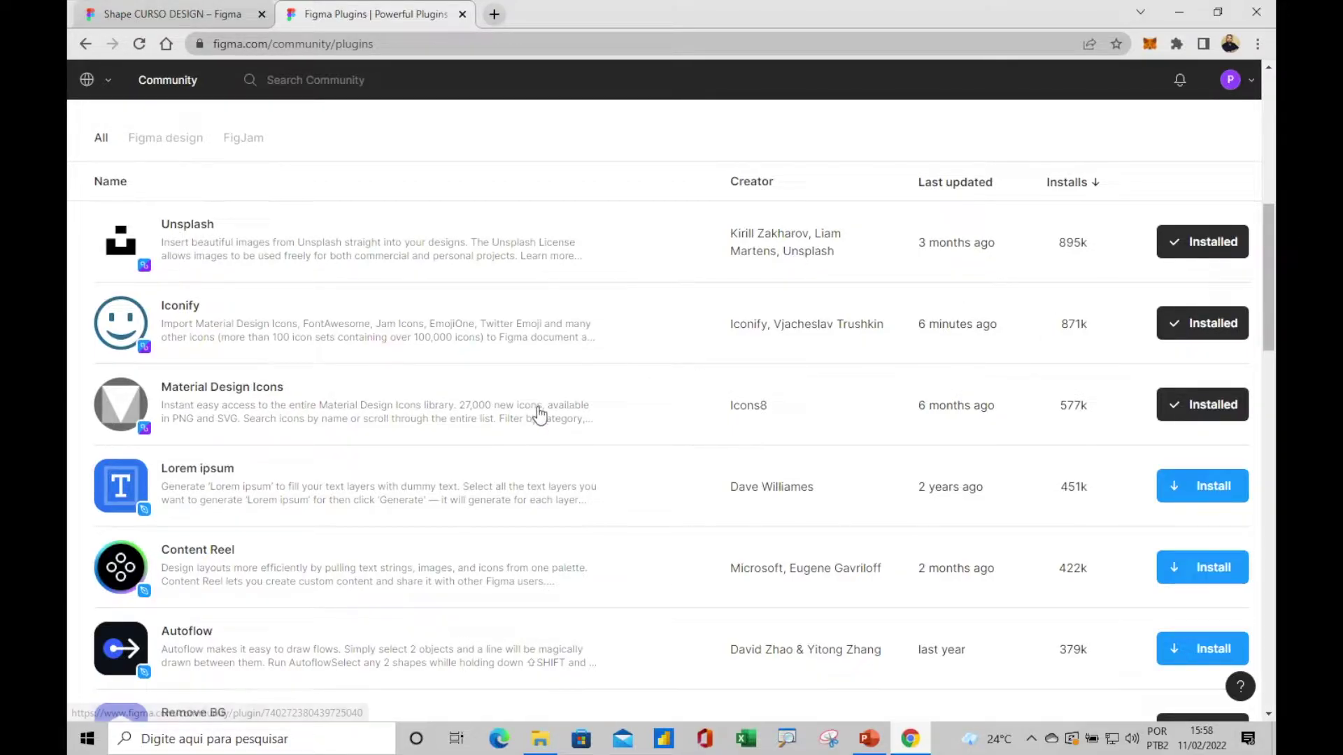
pyautogui.scroll(-4, 546, 413)
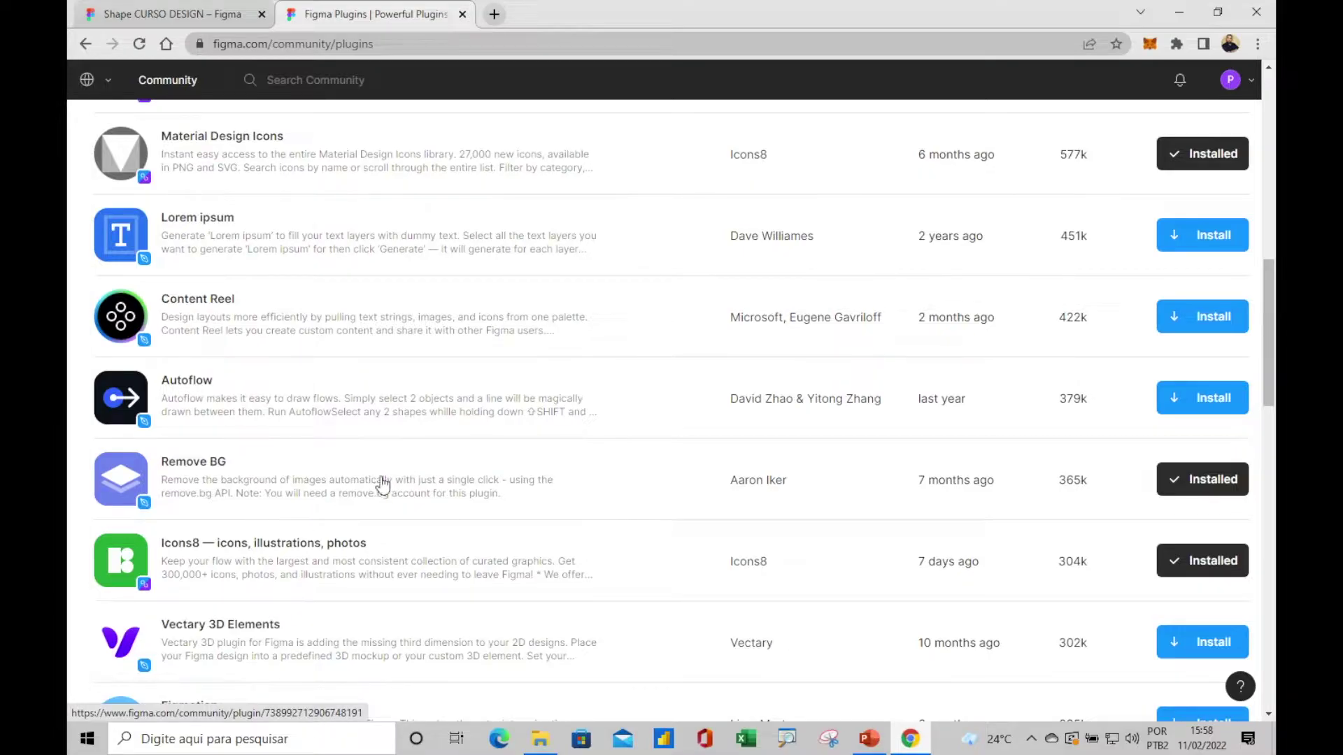
pyautogui.scroll(-2, 474, 467)
pyautogui.scroll(-1, 473, 467)
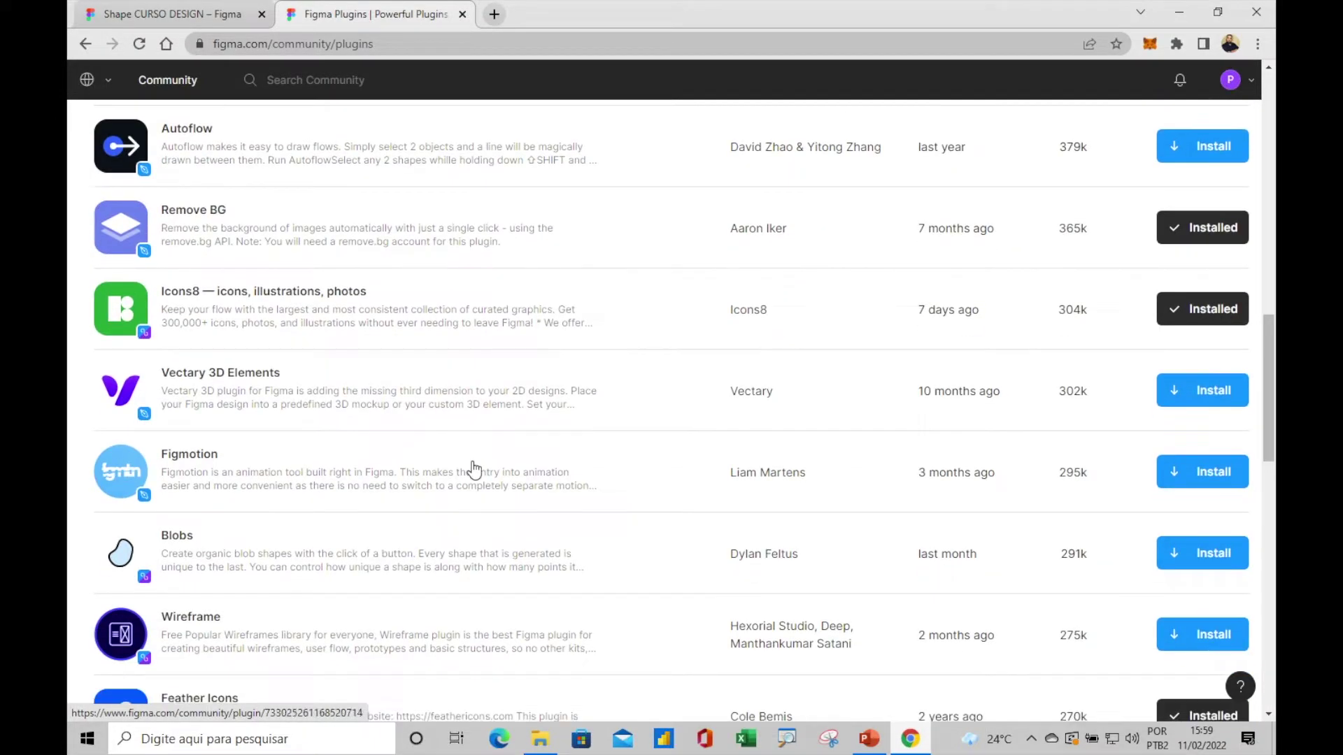
pyautogui.scroll(-2, 473, 467)
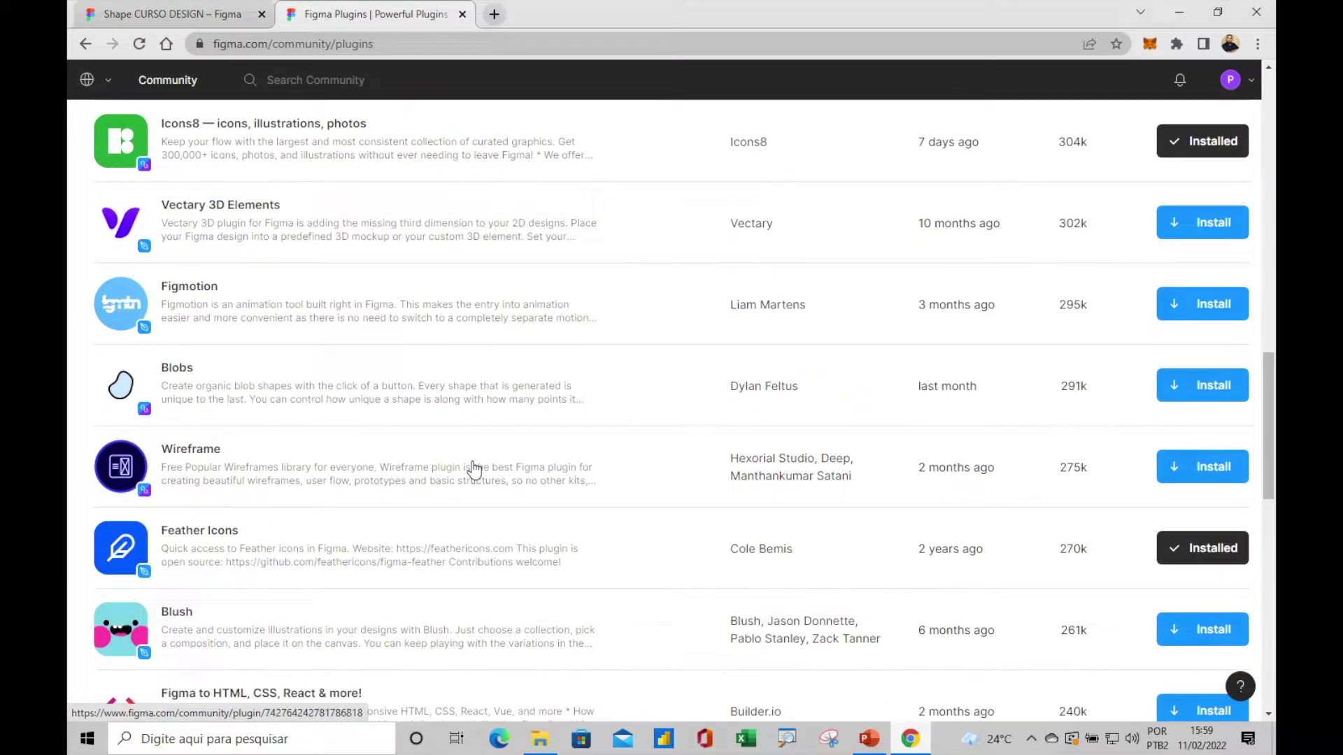
pyautogui.scroll(-3, 512, 492)
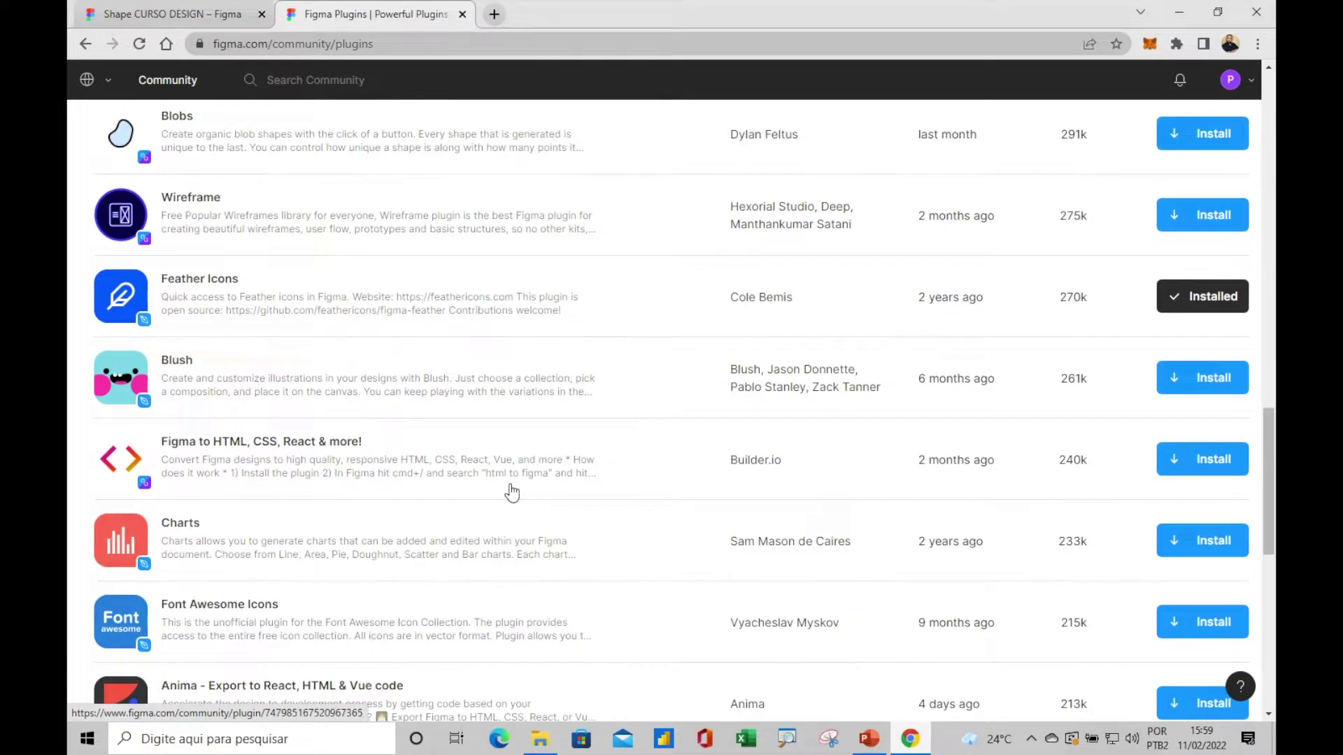
pyautogui.scroll(-4, 511, 491)
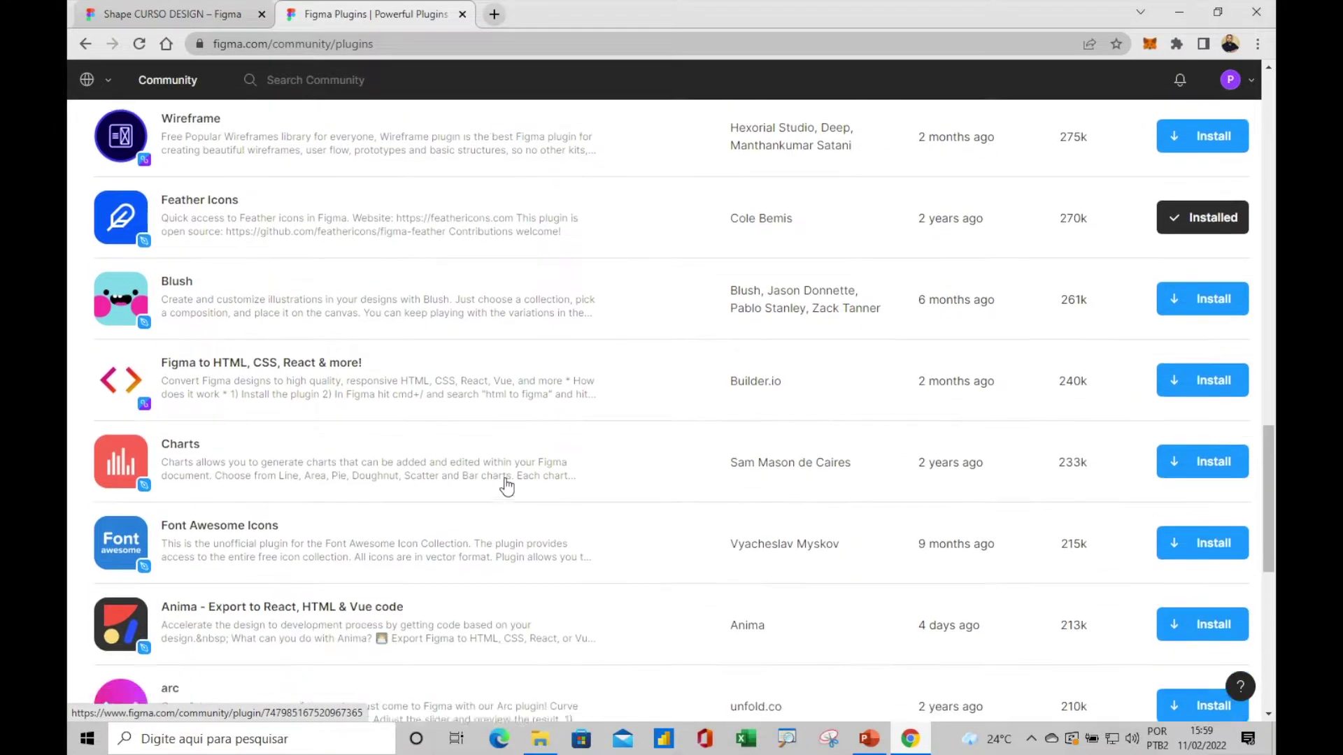
pyautogui.scroll(-1, 506, 486)
pyautogui.scroll(2, 510, 479)
pyautogui.scroll(10, 769, 440)
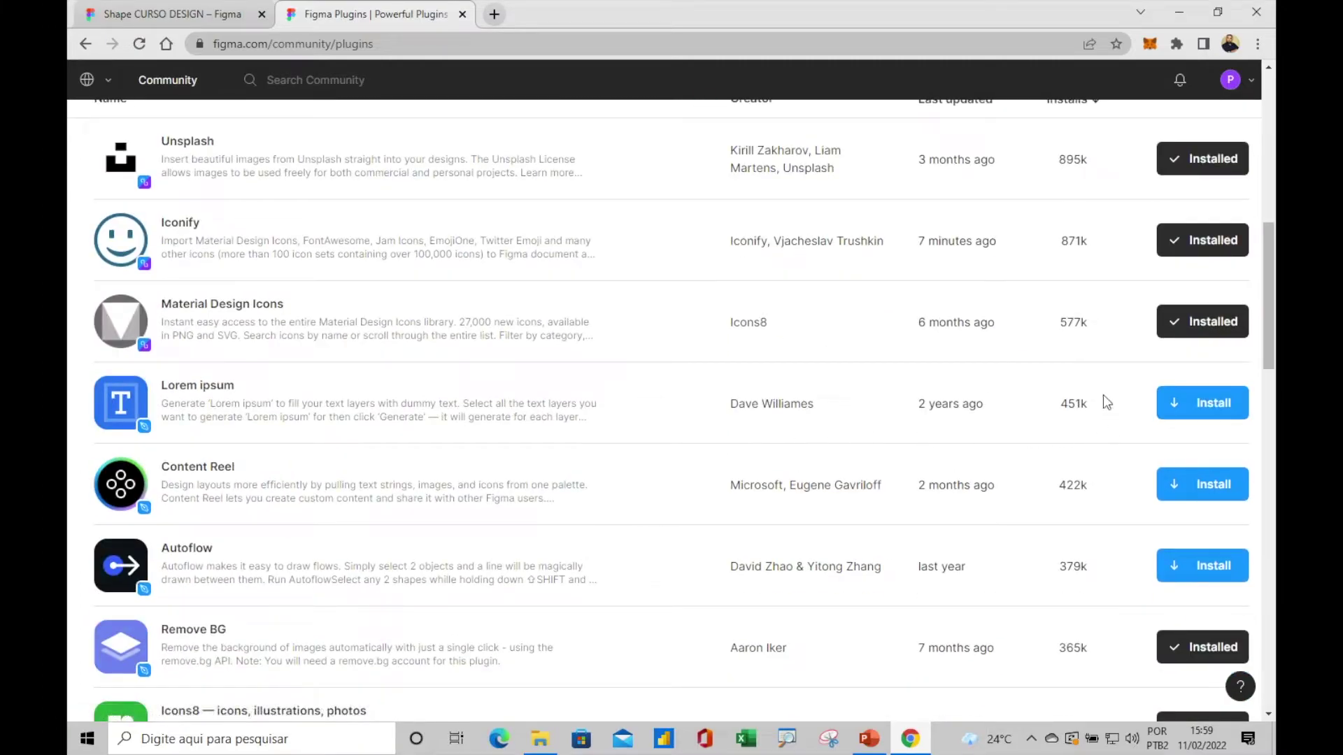
pyautogui.click(1217, 406)
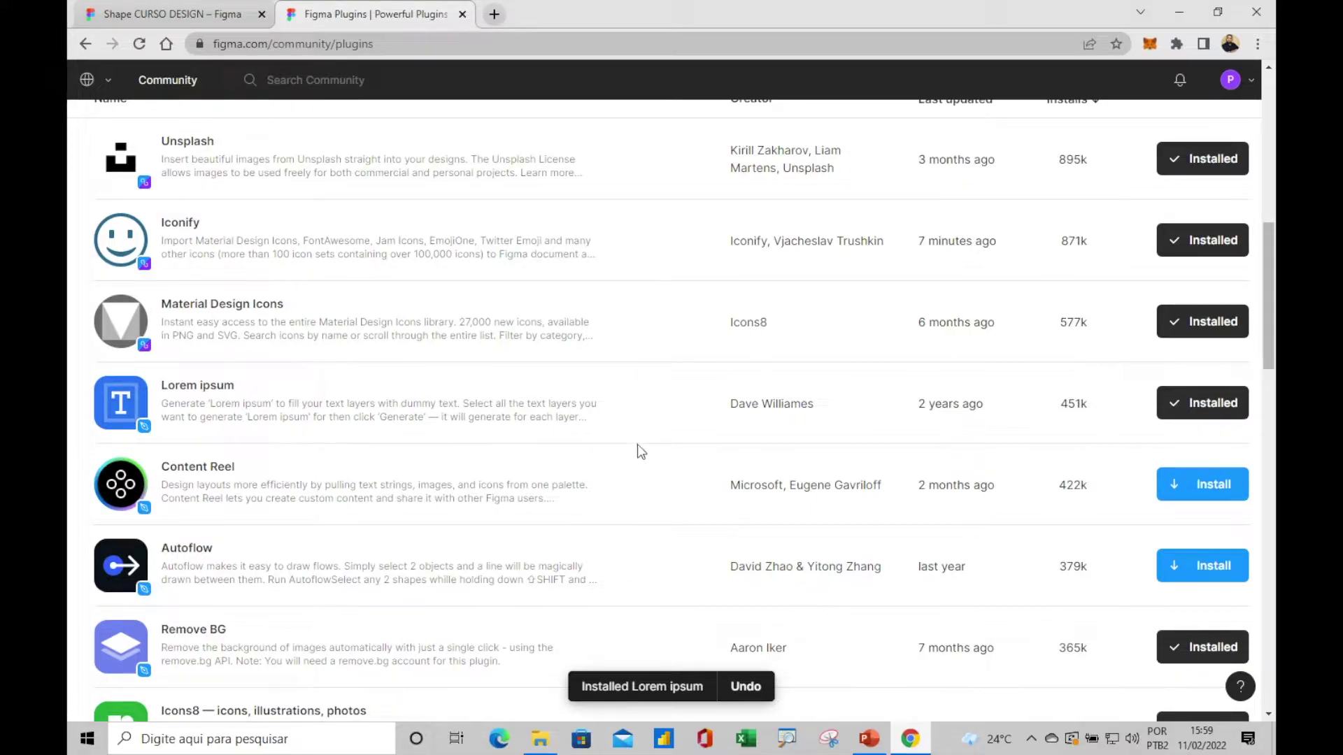
# Return to the Shape CURSO DESIGN file's Exemplos page.
pyautogui.scroll(-5, 636, 452)
pyautogui.scroll(-4, 636, 451)
pyautogui.scroll(-6, 635, 462)
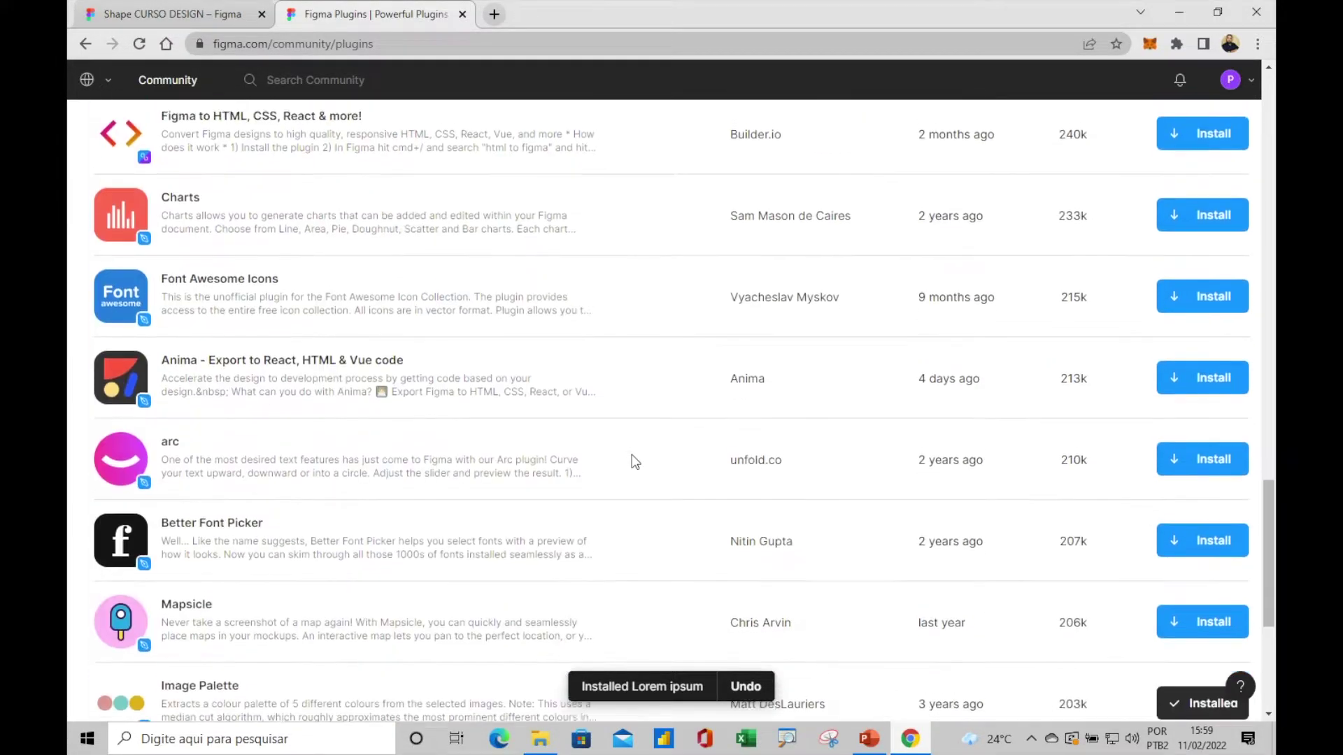
pyautogui.scroll(20, 635, 461)
pyautogui.click(108, 82)
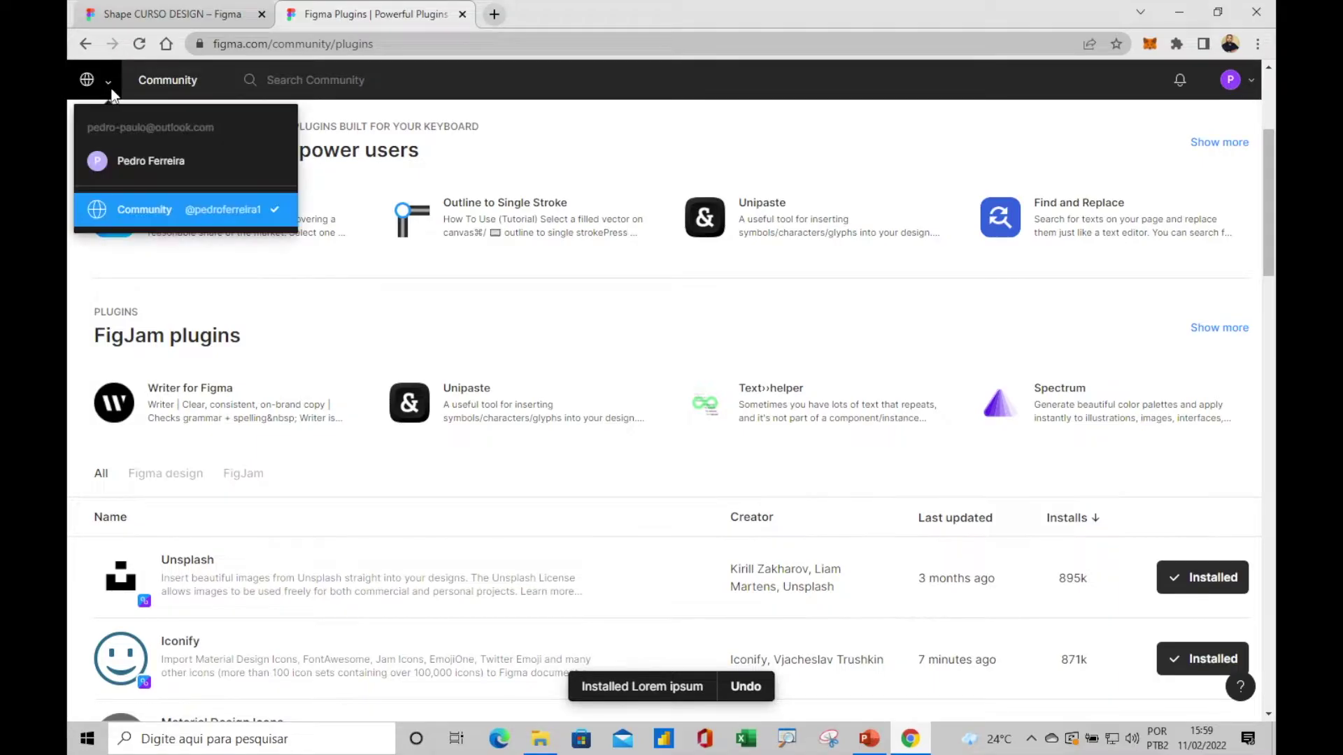
pyautogui.click(168, 22)
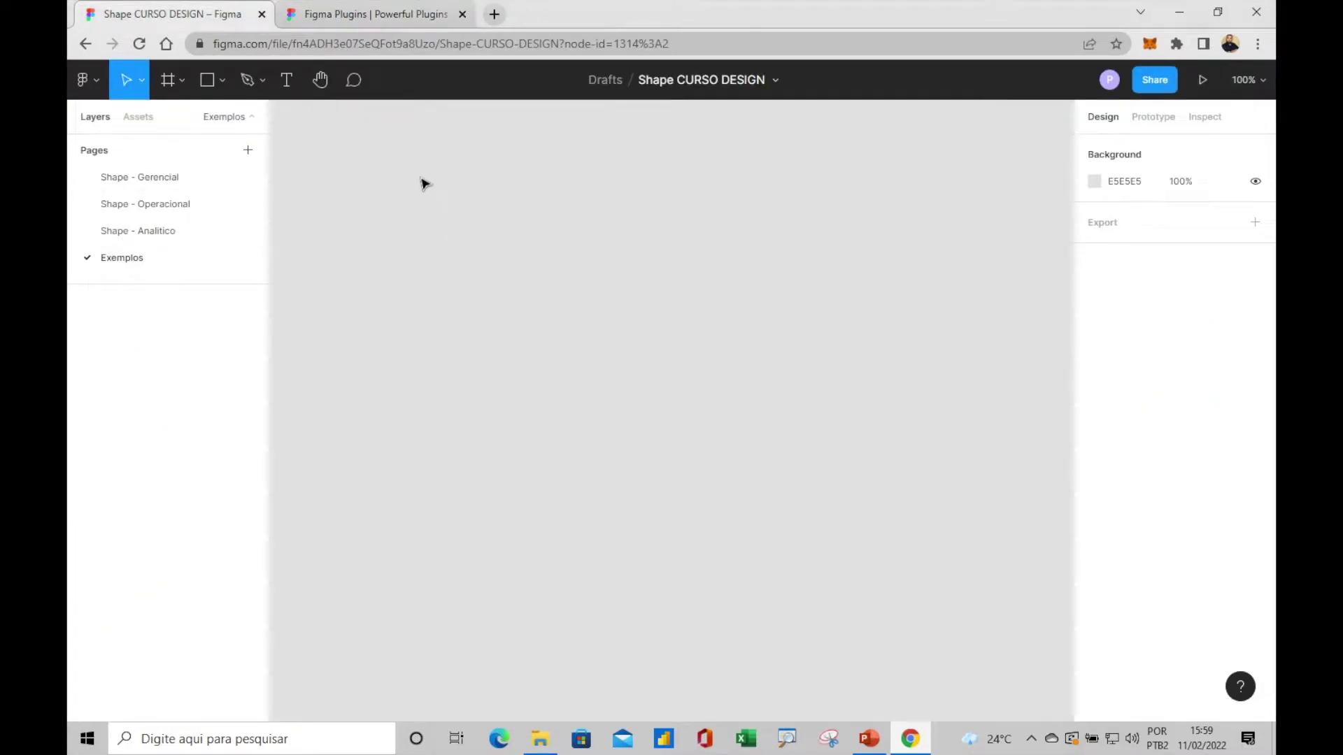
# Draw a large rectangle and a smaller rectangle at its top-left corner.
pyautogui.click(222, 81)
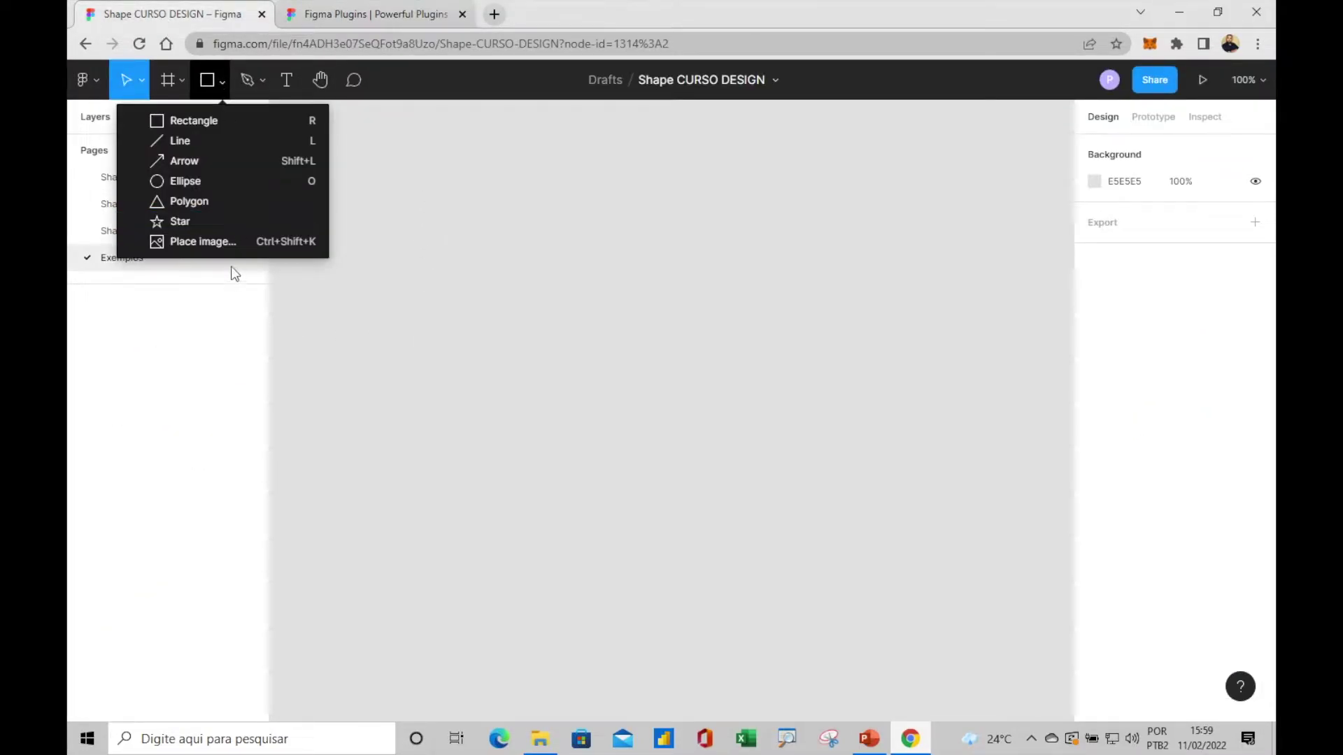
pyautogui.click(212, 120)
pyautogui.moveTo(346, 128); pyautogui.dragTo(1039, 628)
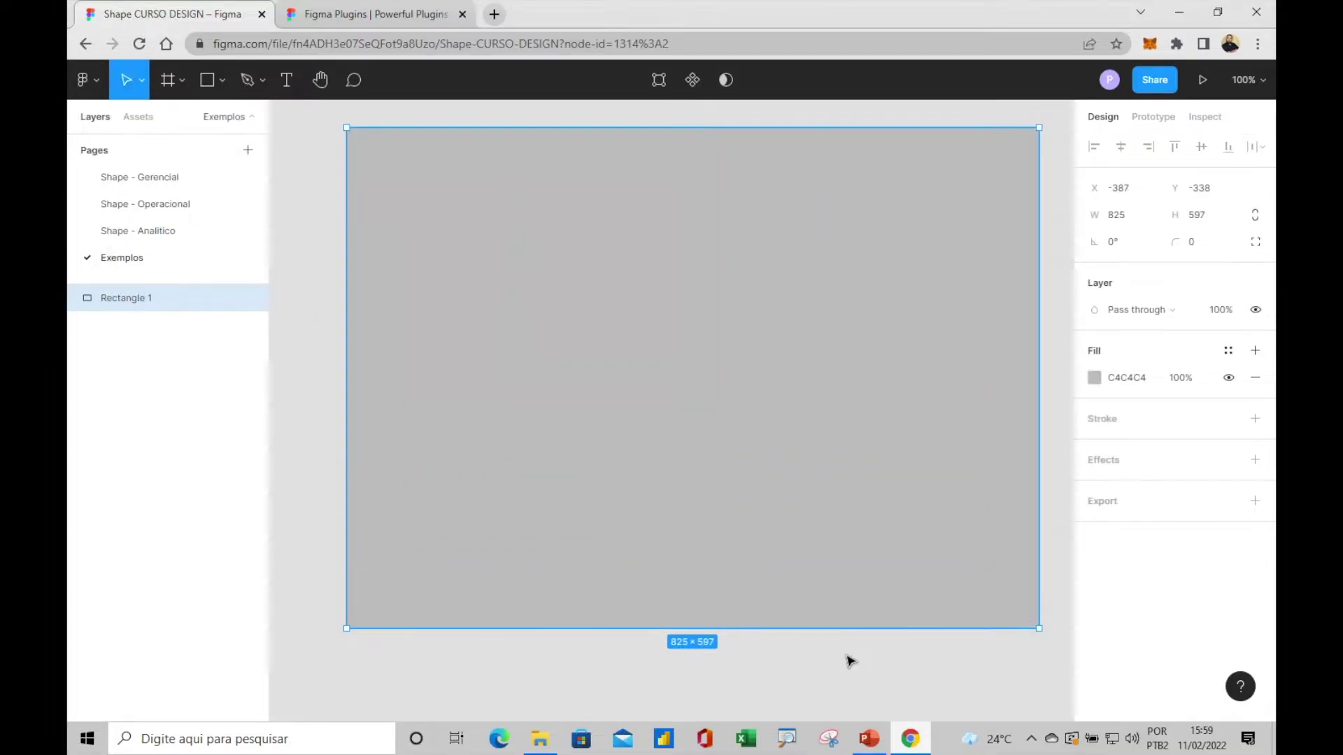
pyautogui.click(850, 661)
pyautogui.click(221, 84)
pyautogui.click(210, 122)
pyautogui.moveTo(396, 167)
pyautogui.mouseDown()
pyautogui.moveTo(521, 303)
pyautogui.moveTo(575, 293)
pyautogui.mouseUp()
# Fill the small rectangle with the Logotipo Empresa Ficticia image from CURSO DESIGN DE DASHBOARDS.
pyautogui.click(221, 79)
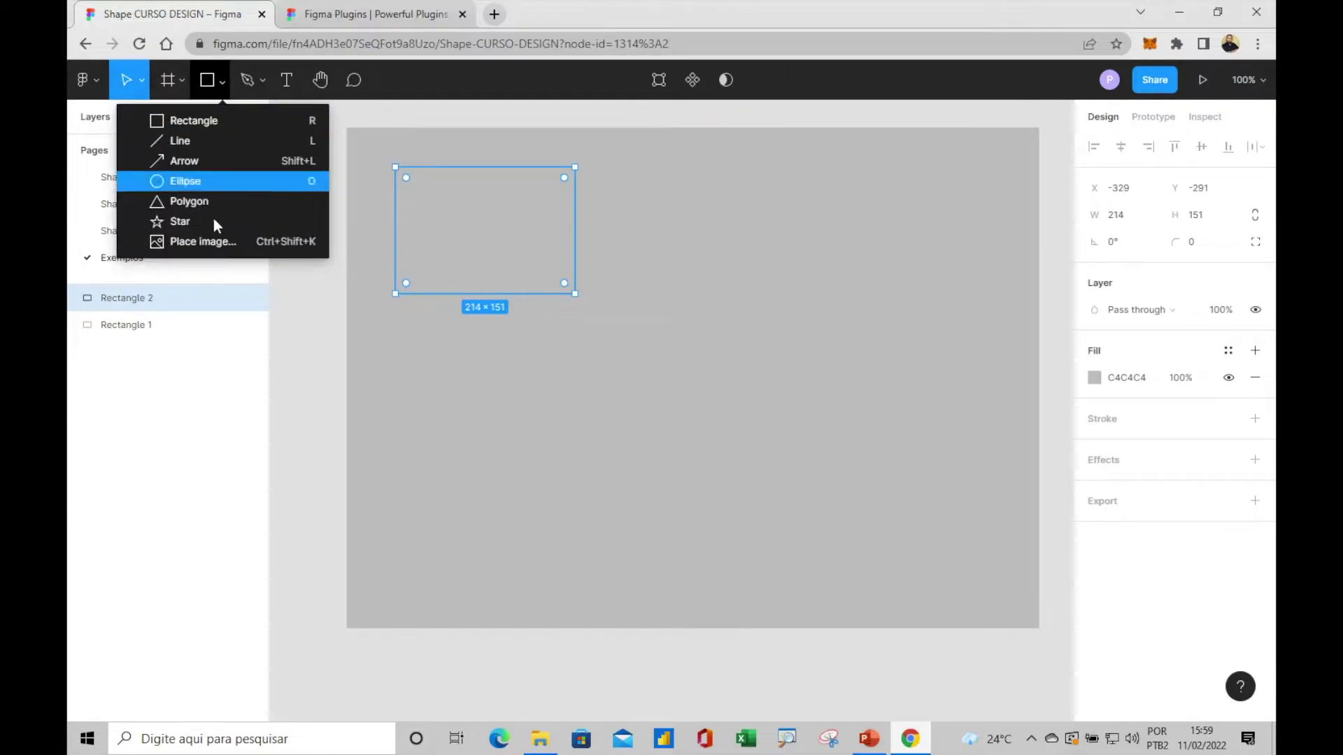
pyautogui.click(211, 235)
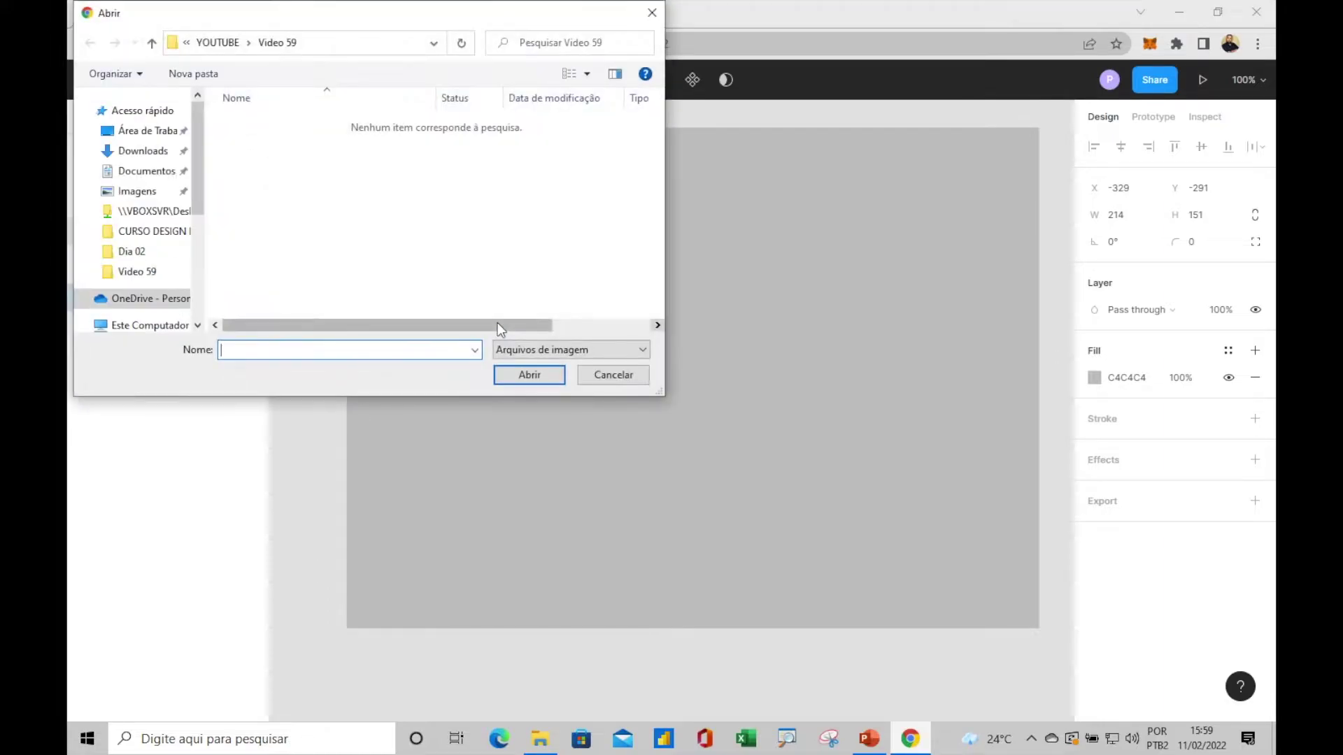
pyautogui.click(143, 298)
pyautogui.scroll(-1, 330, 235)
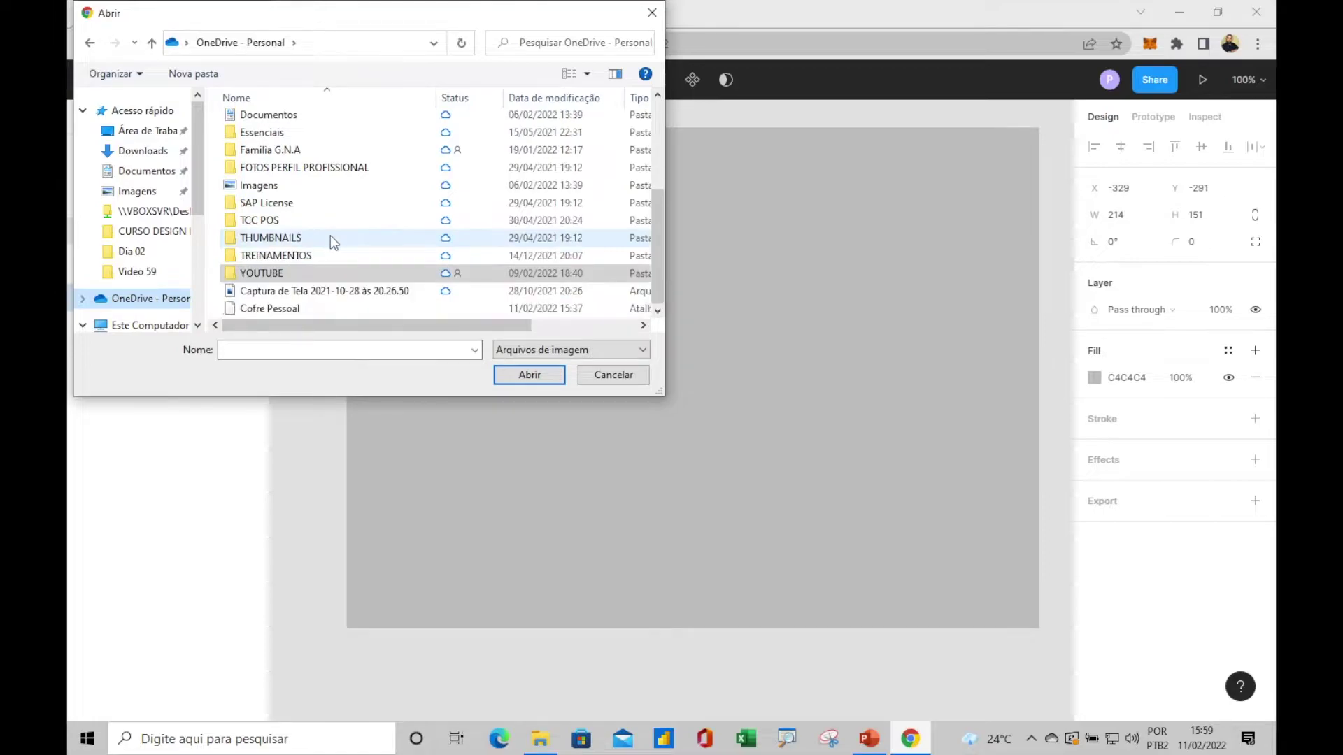
pyautogui.scroll(4, 330, 235)
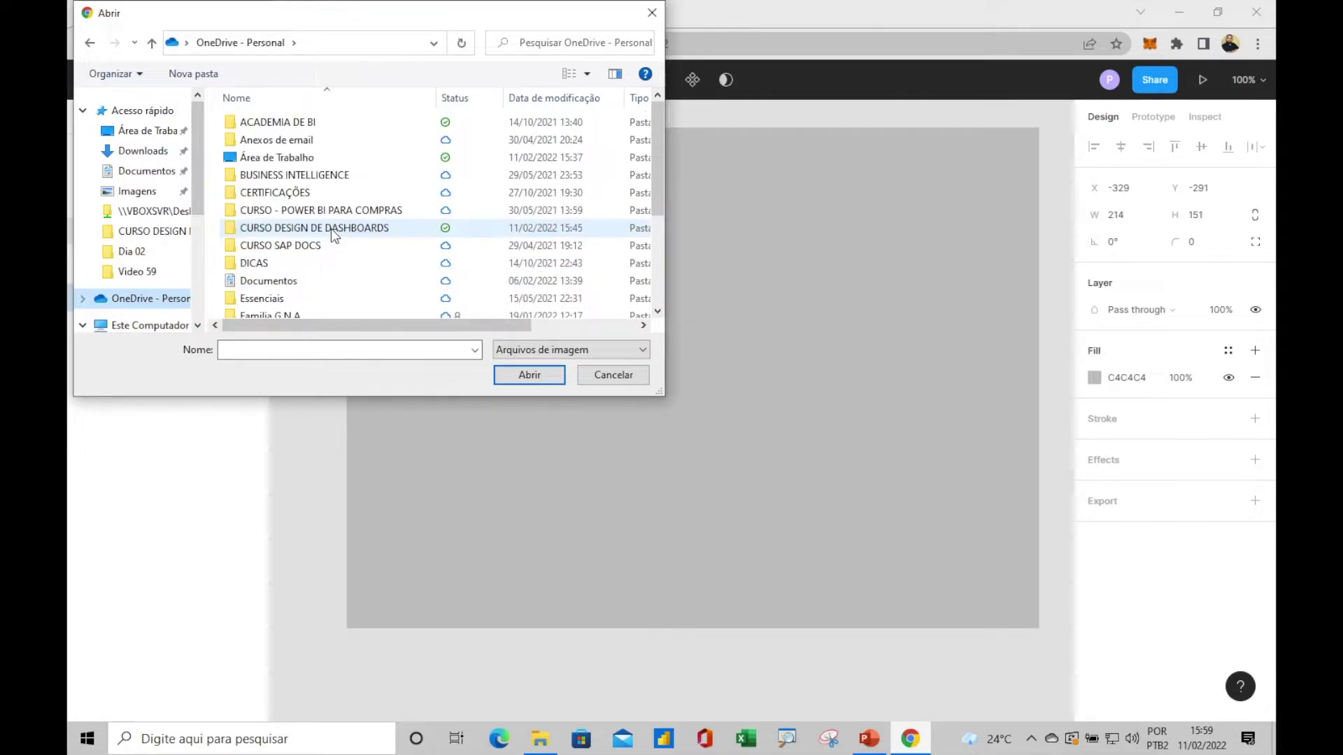
pyautogui.doubleClick(331, 229)
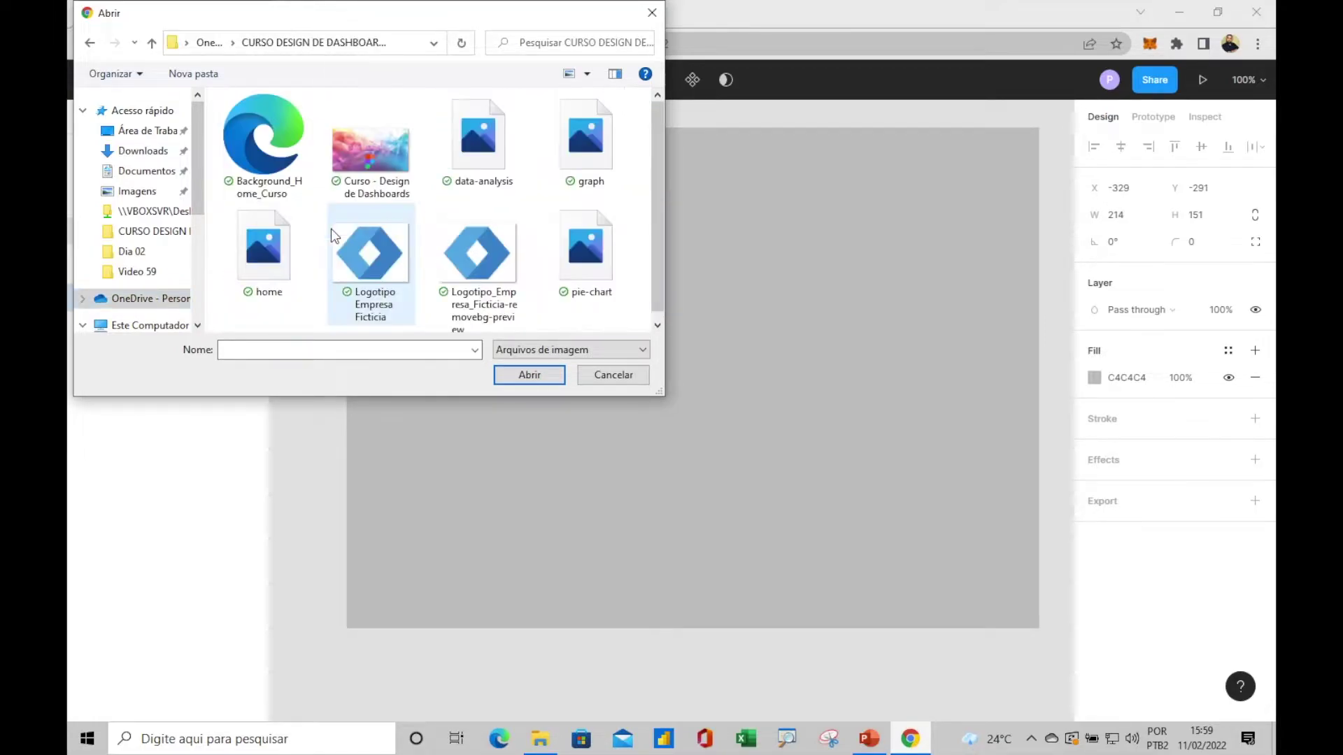
pyautogui.doubleClick(364, 254)
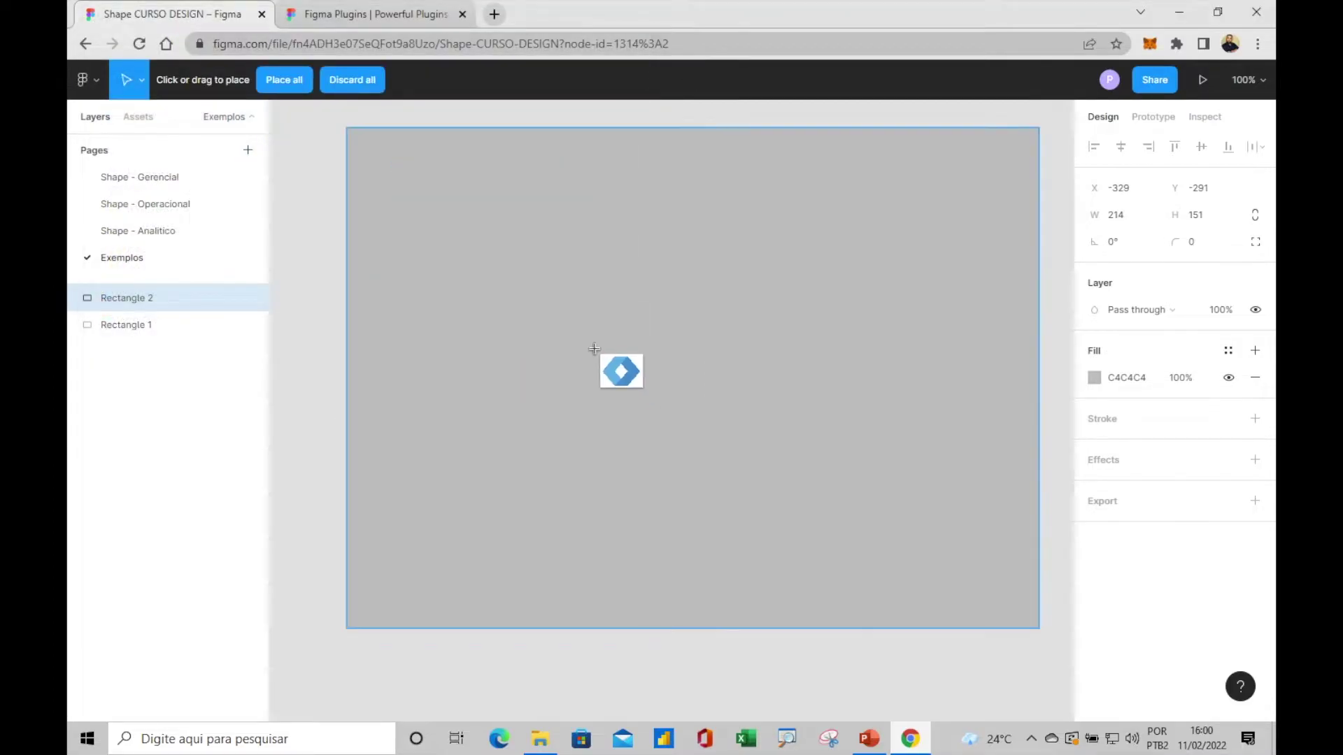
pyautogui.click(442, 213)
pyautogui.moveTo(484, 229)
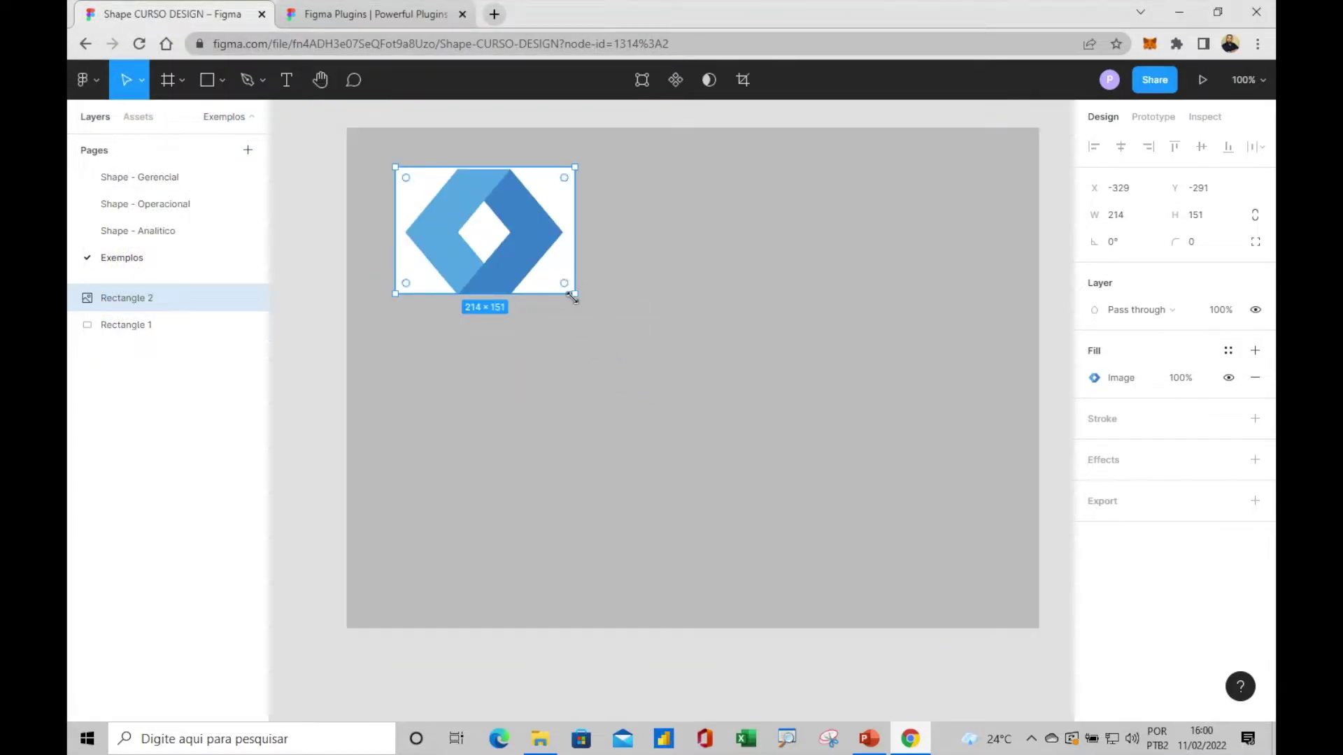
# Enlarge the logo rectangle to 281×214 and inspect the canvas and rectangle context menus.
pyautogui.moveTo(575, 294); pyautogui.dragTo(631, 346)
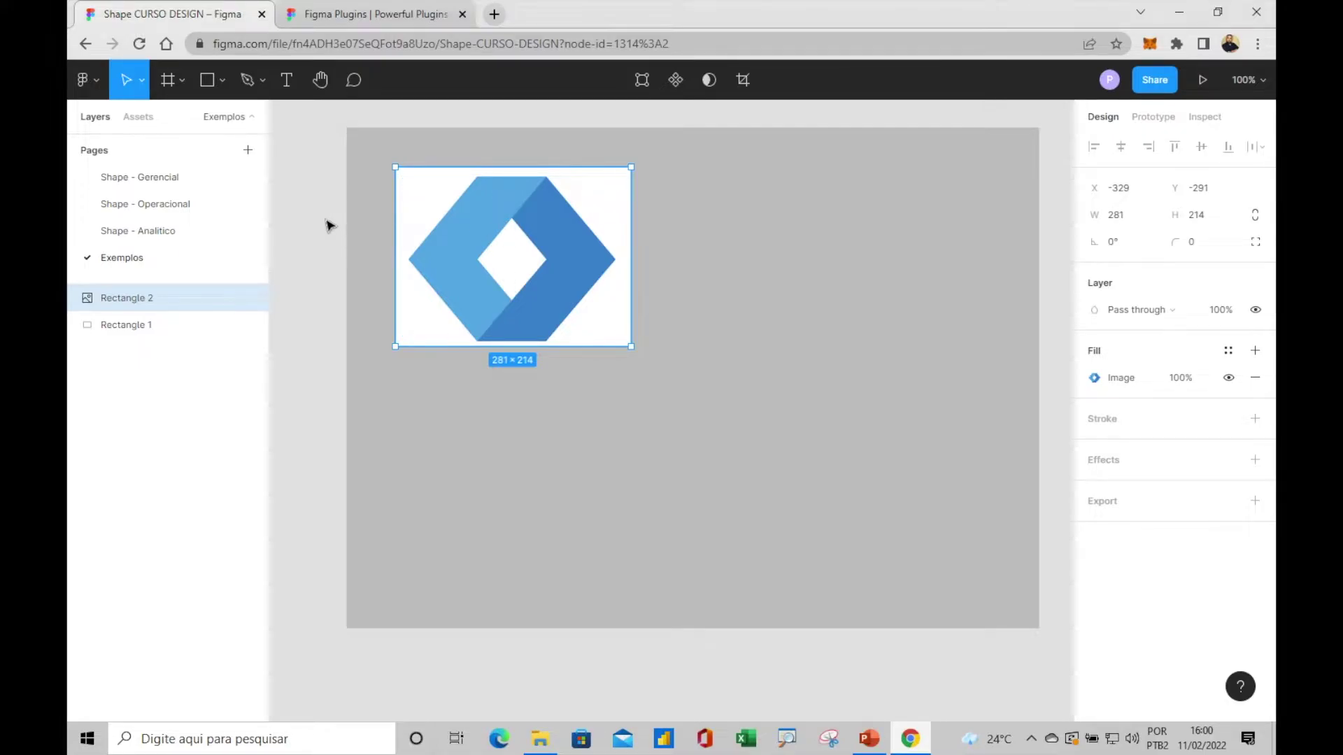
pyautogui.rightClick(325, 219)
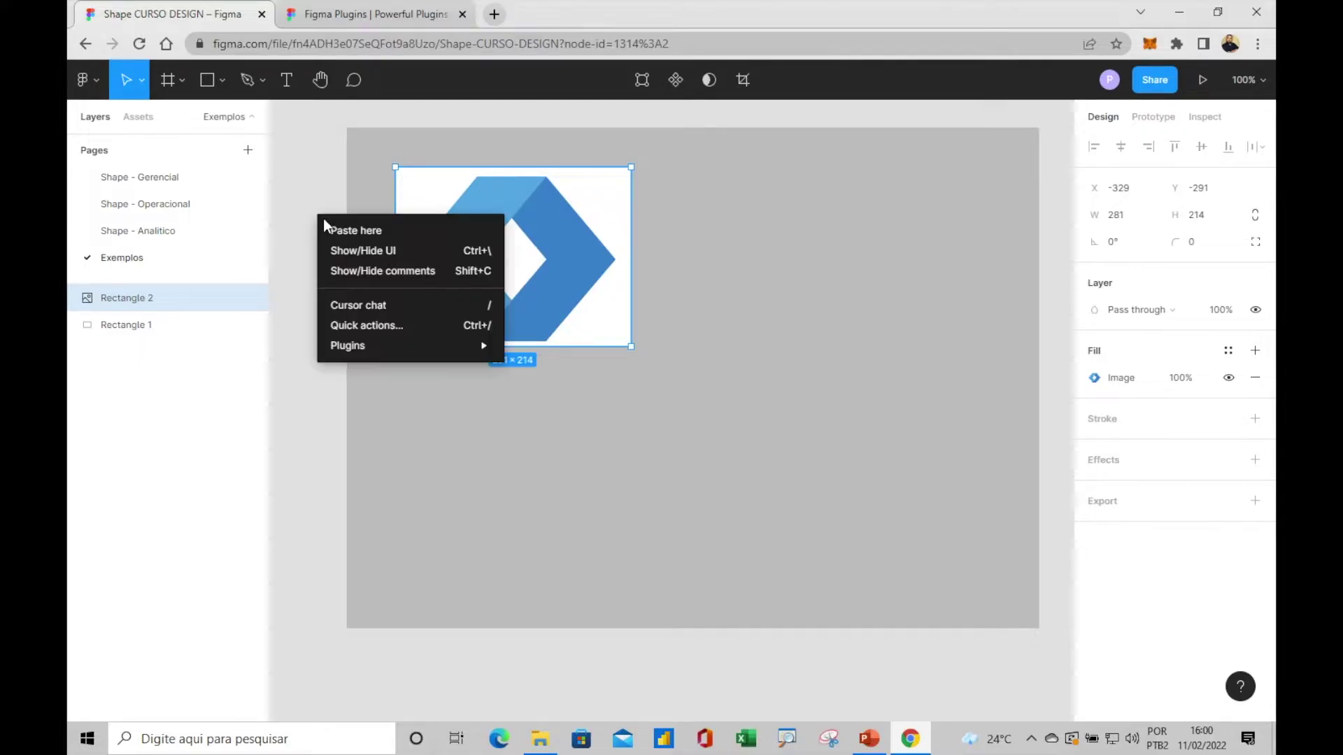
pyautogui.click(560, 213)
pyautogui.rightClick(559, 215)
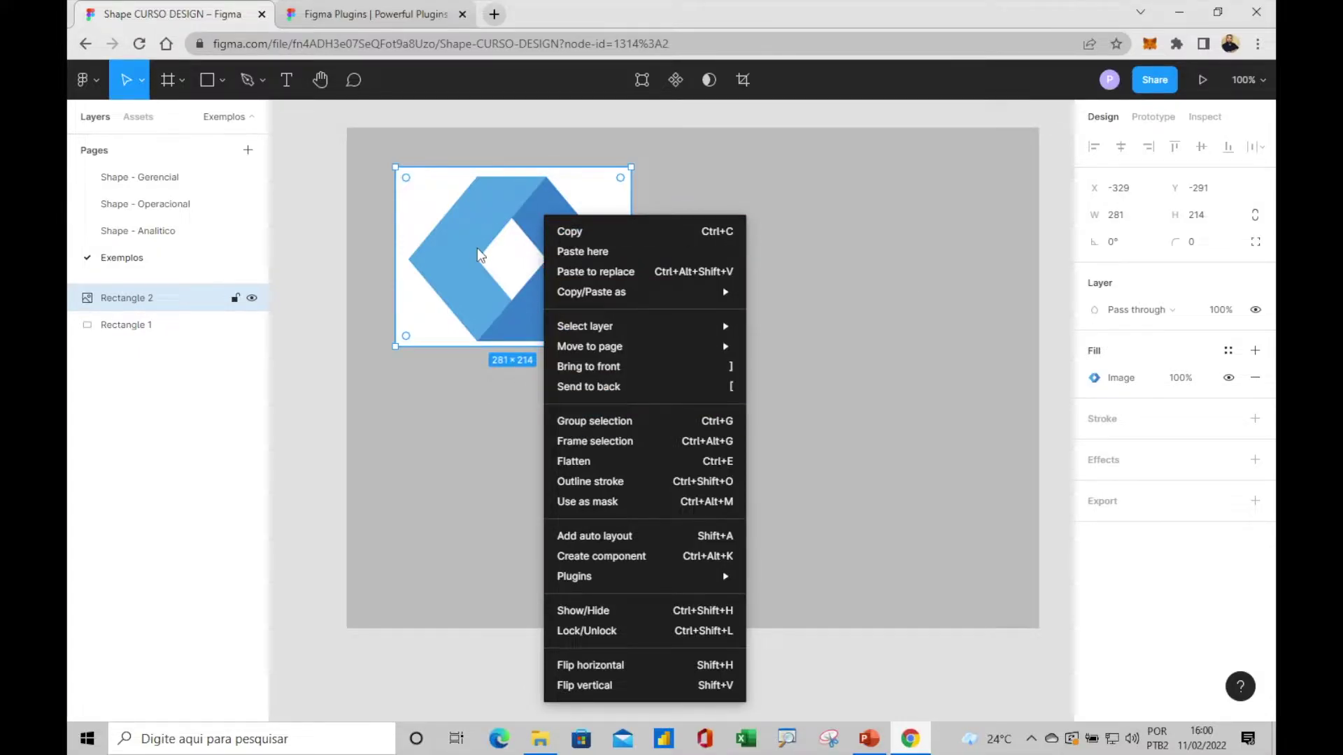
pyautogui.click(787, 162)
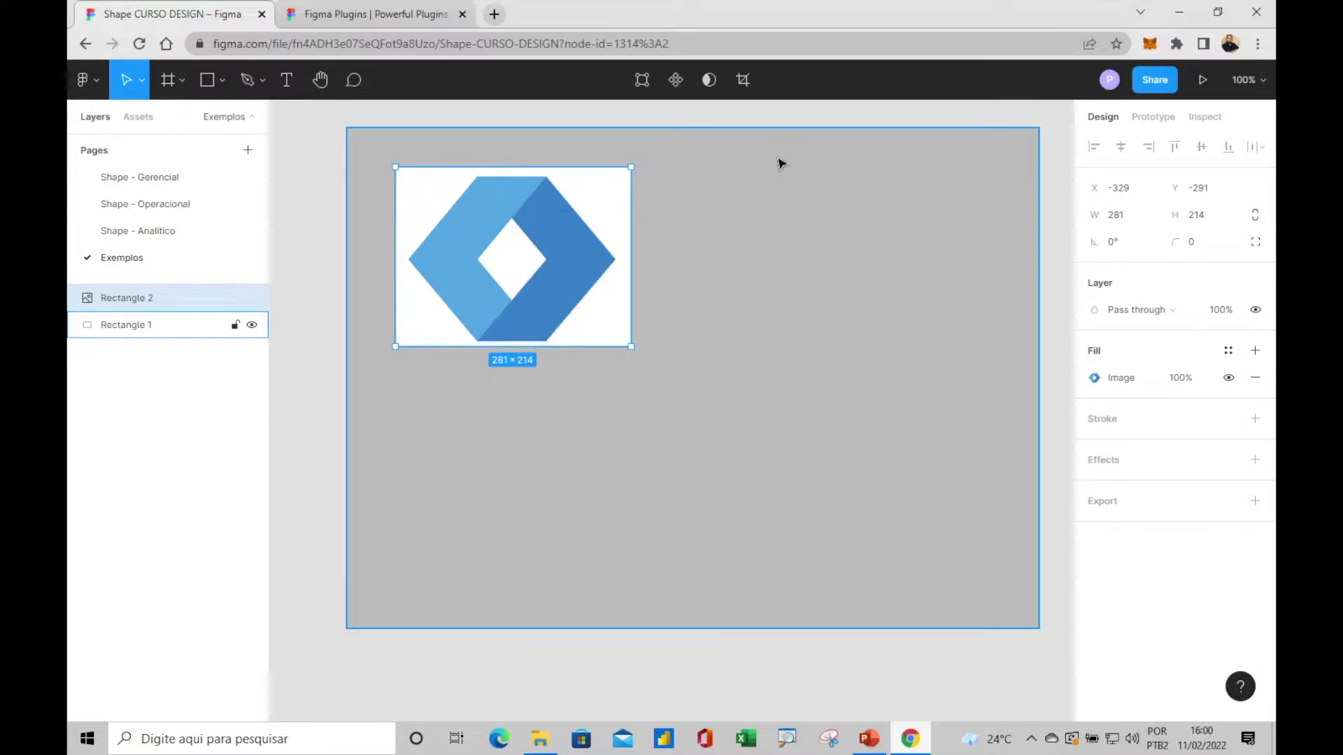
pyautogui.rightClick(777, 160)
pyautogui.click(294, 263)
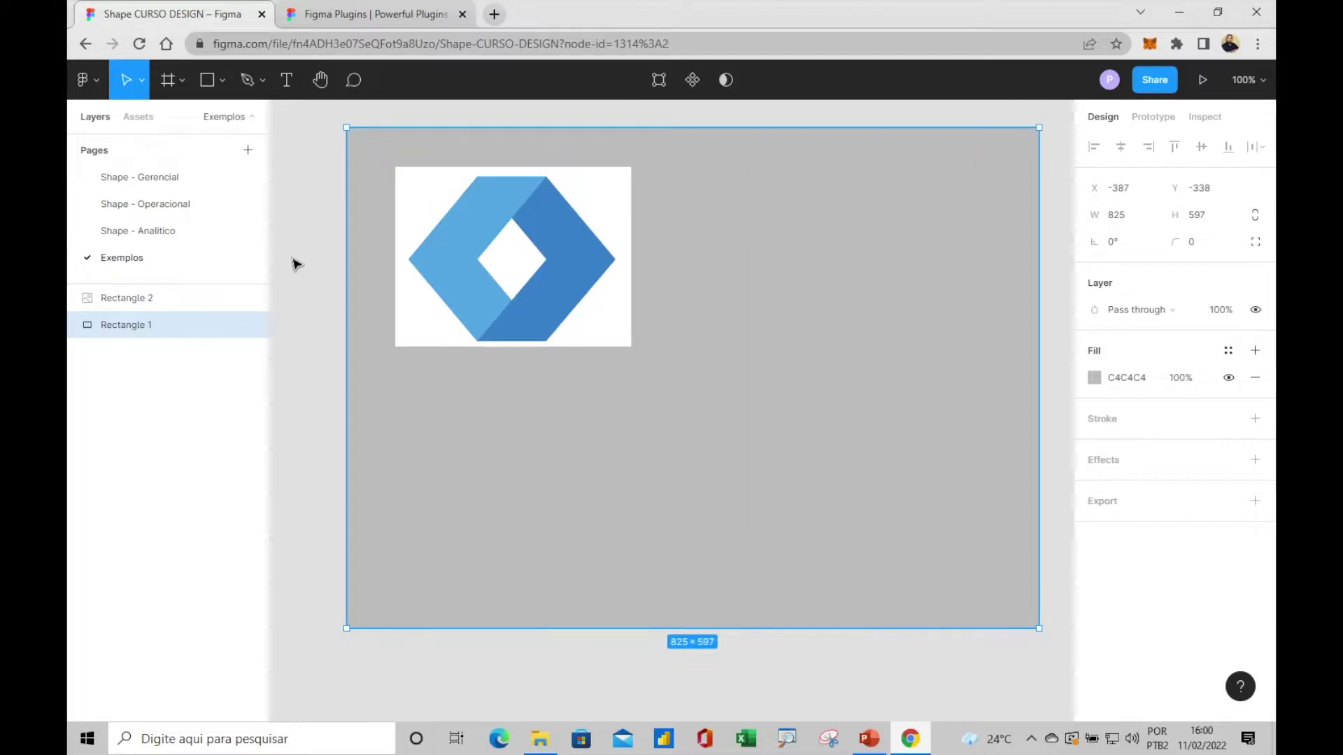
# Move the grey background rectangle up and left, reselect the logo, and open a new browser tab.
pyautogui.rightClick(291, 258)
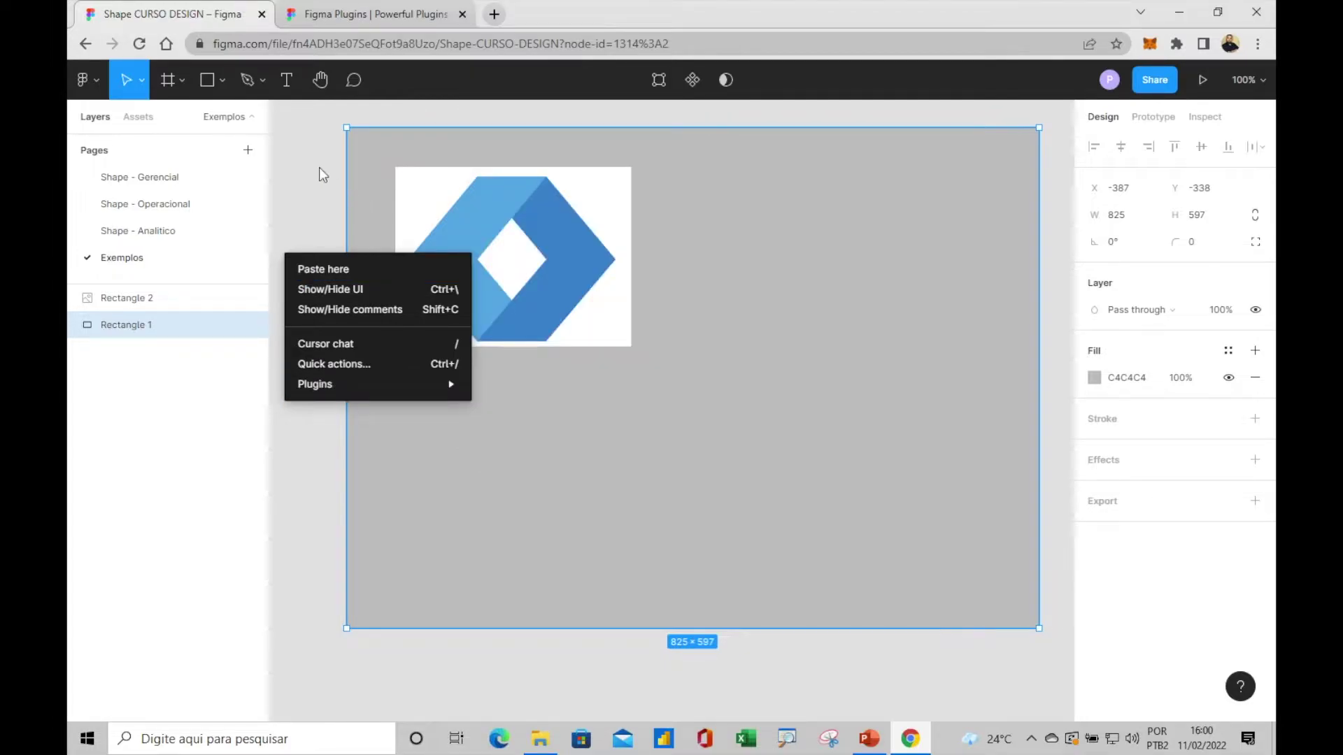
pyautogui.click(321, 170)
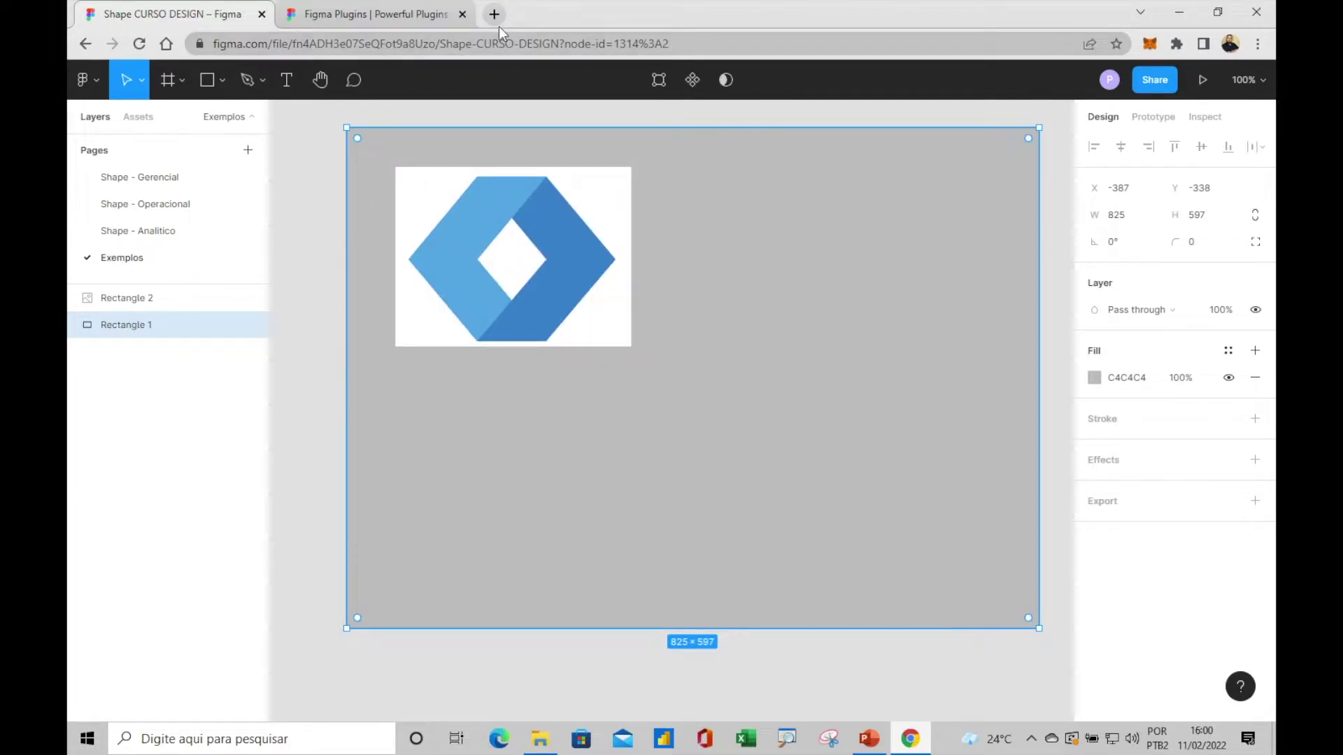
pyautogui.moveTo(534, 260); pyautogui.dragTo(478, 248)
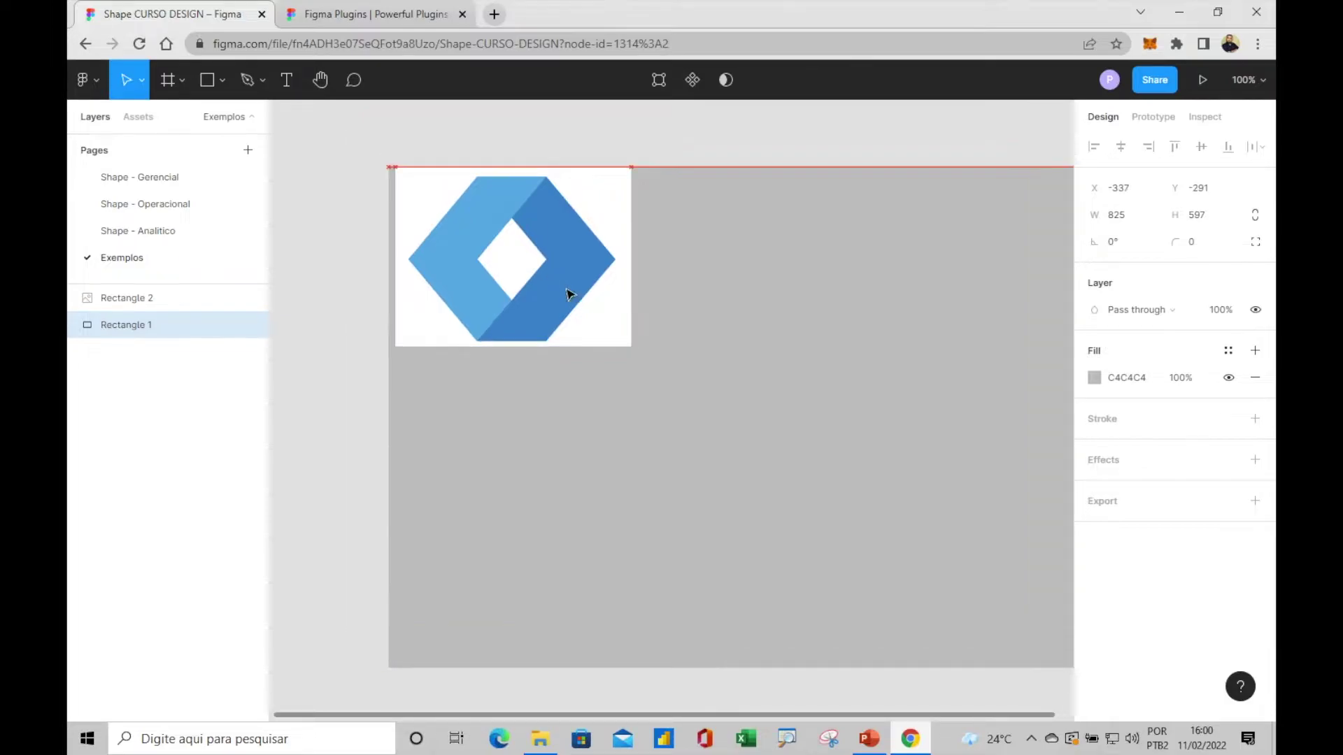
pyautogui.click(557, 242)
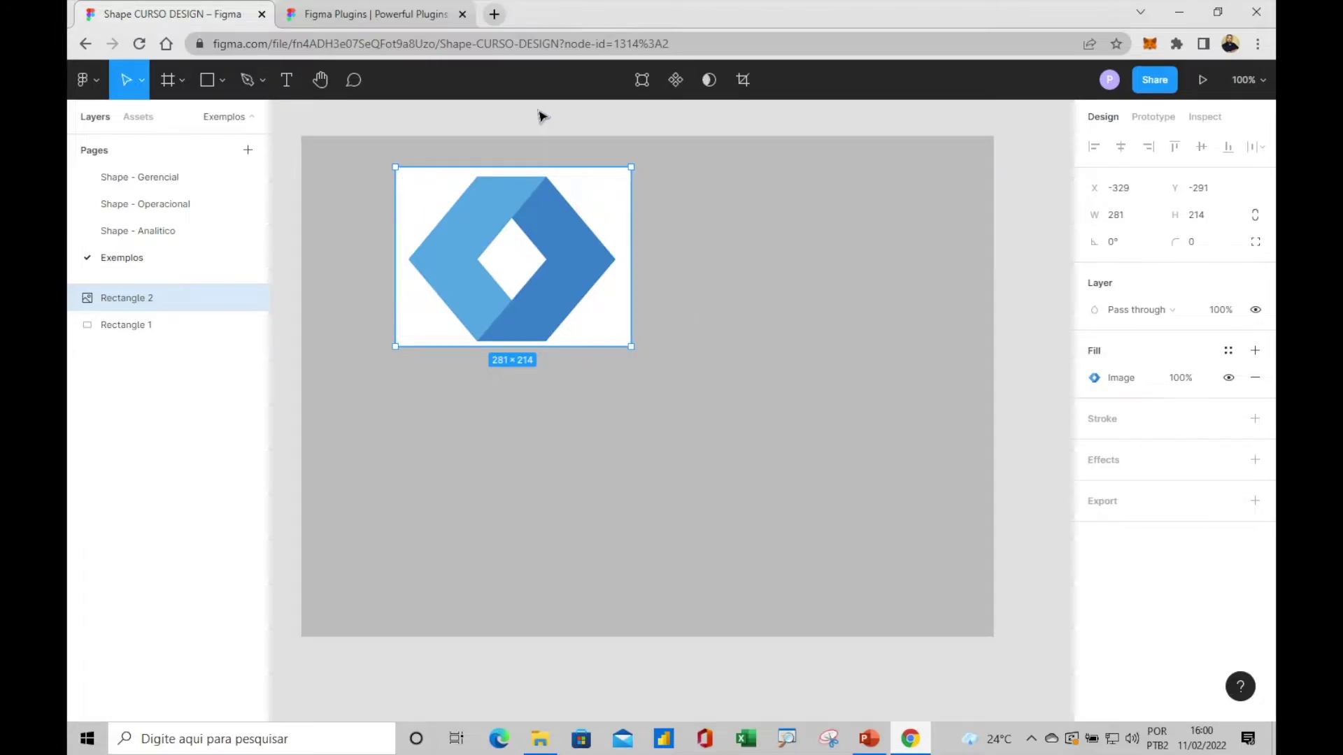
pyautogui.click(494, 15)
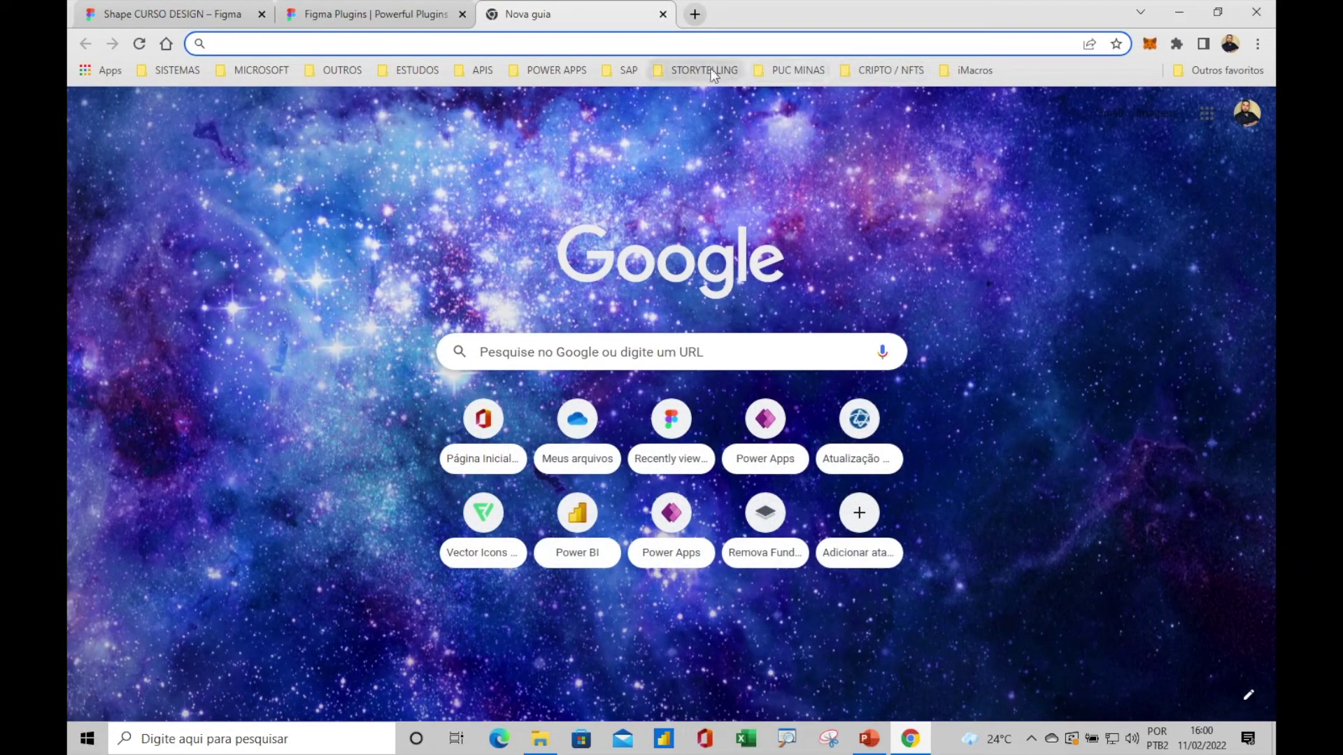
# Open remove.bg from the bookmarks and sign in with Facebook.
pyautogui.click(704, 70)
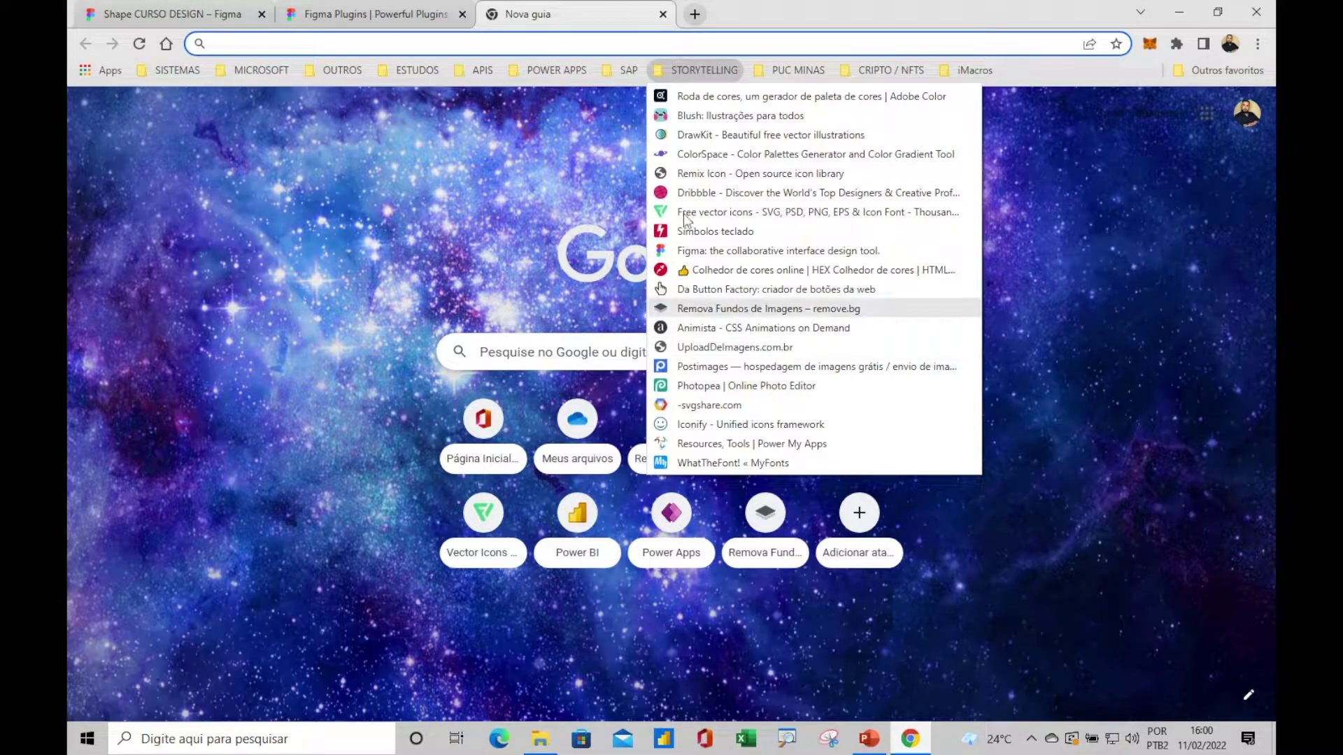
pyautogui.click(728, 310)
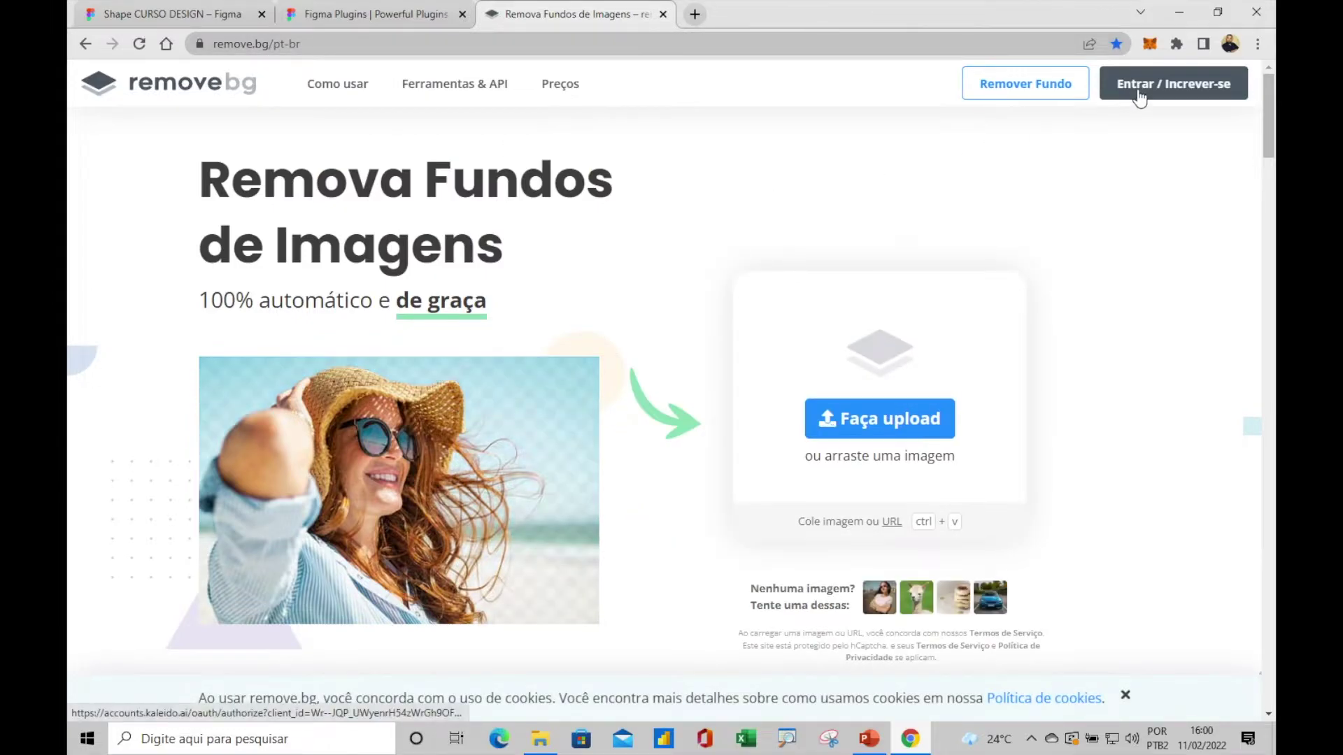
pyautogui.click(1147, 88)
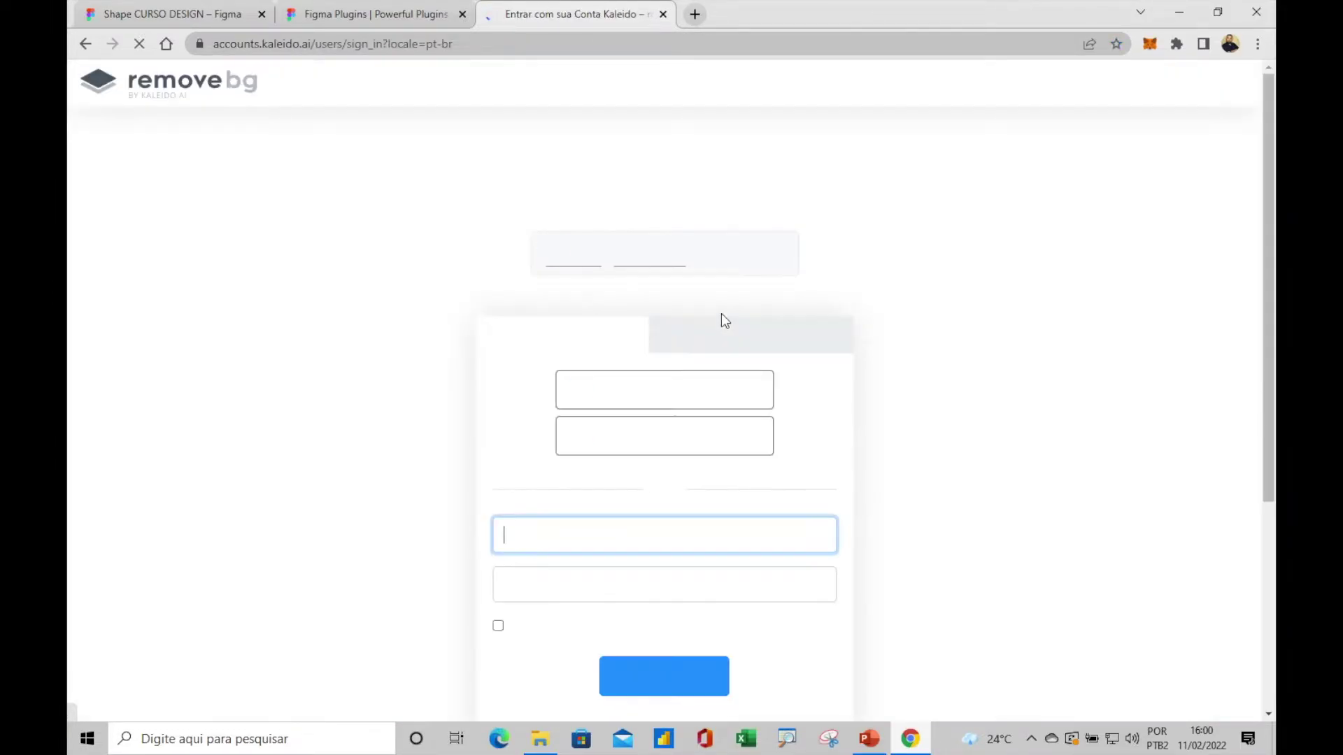
pyautogui.click(682, 394)
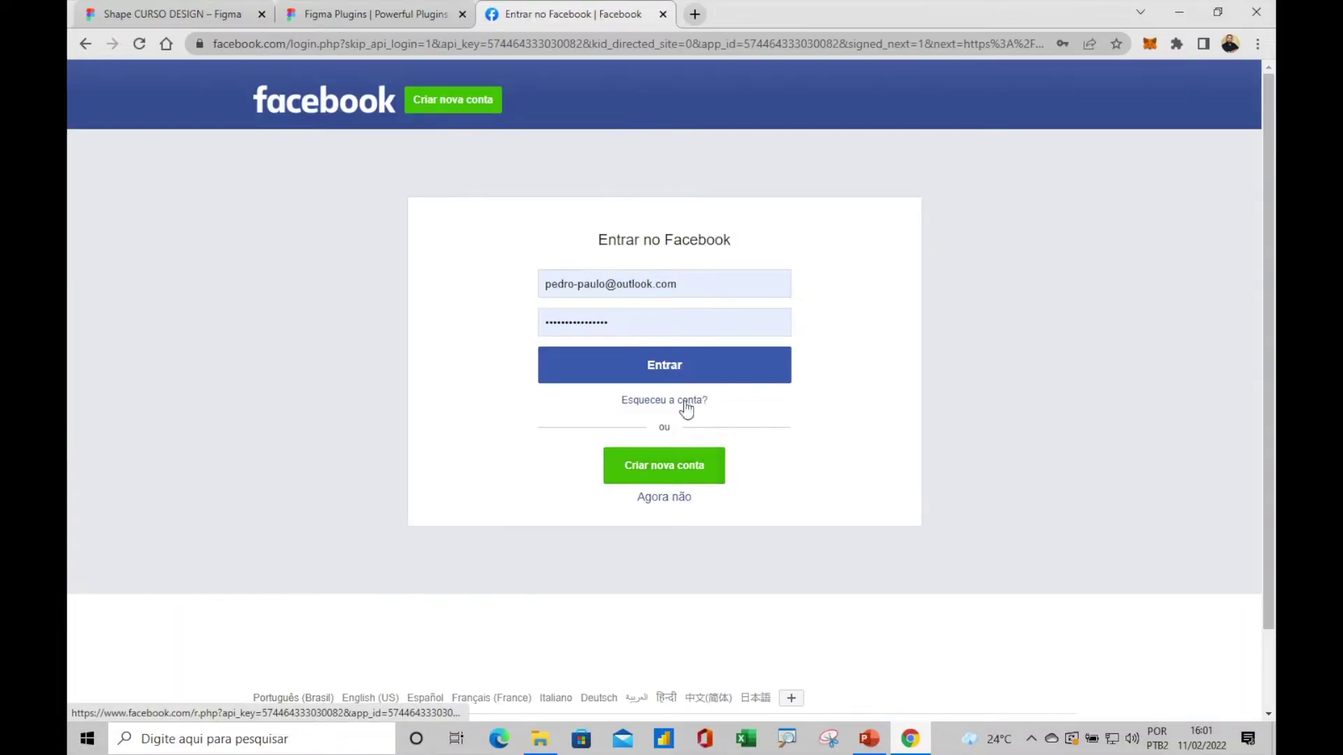
pyautogui.click(685, 374)
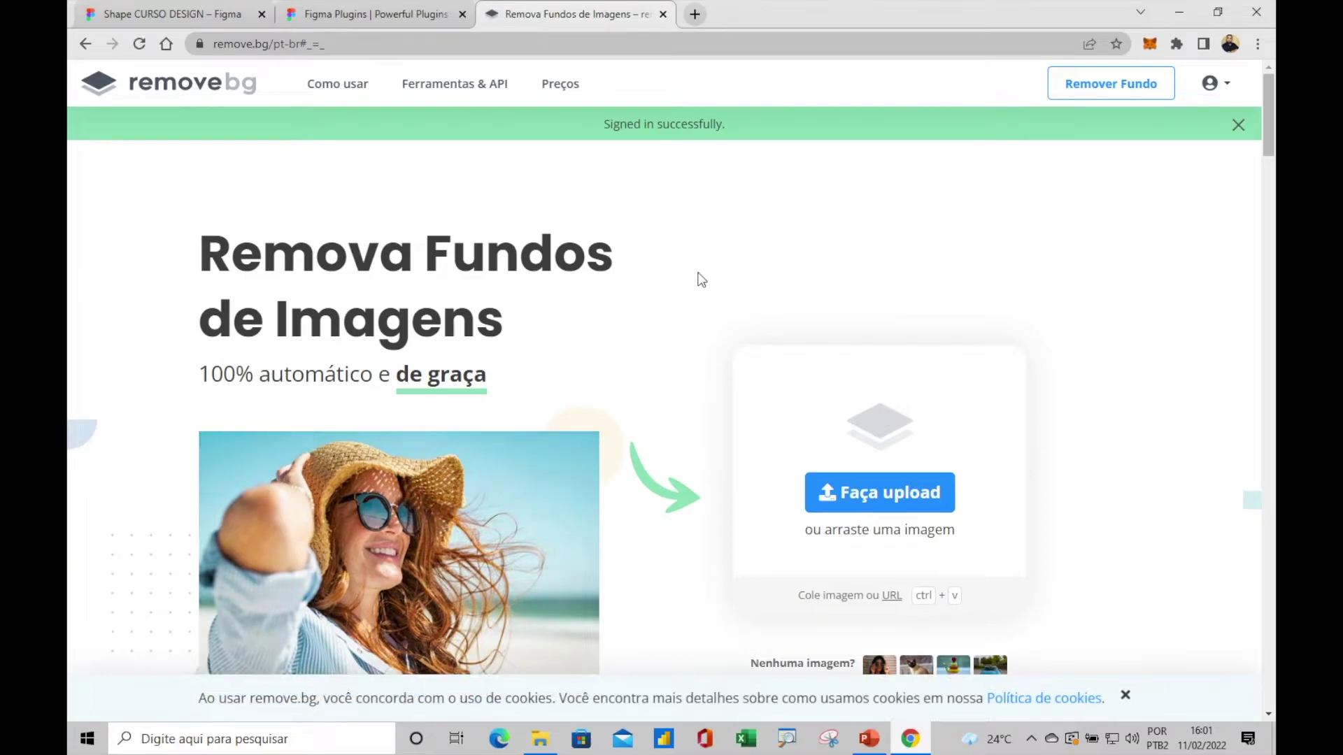
# Show the Chave API section of the remove.bg dashboard, then return to Figma's plugins tab.
pyautogui.click(1215, 84)
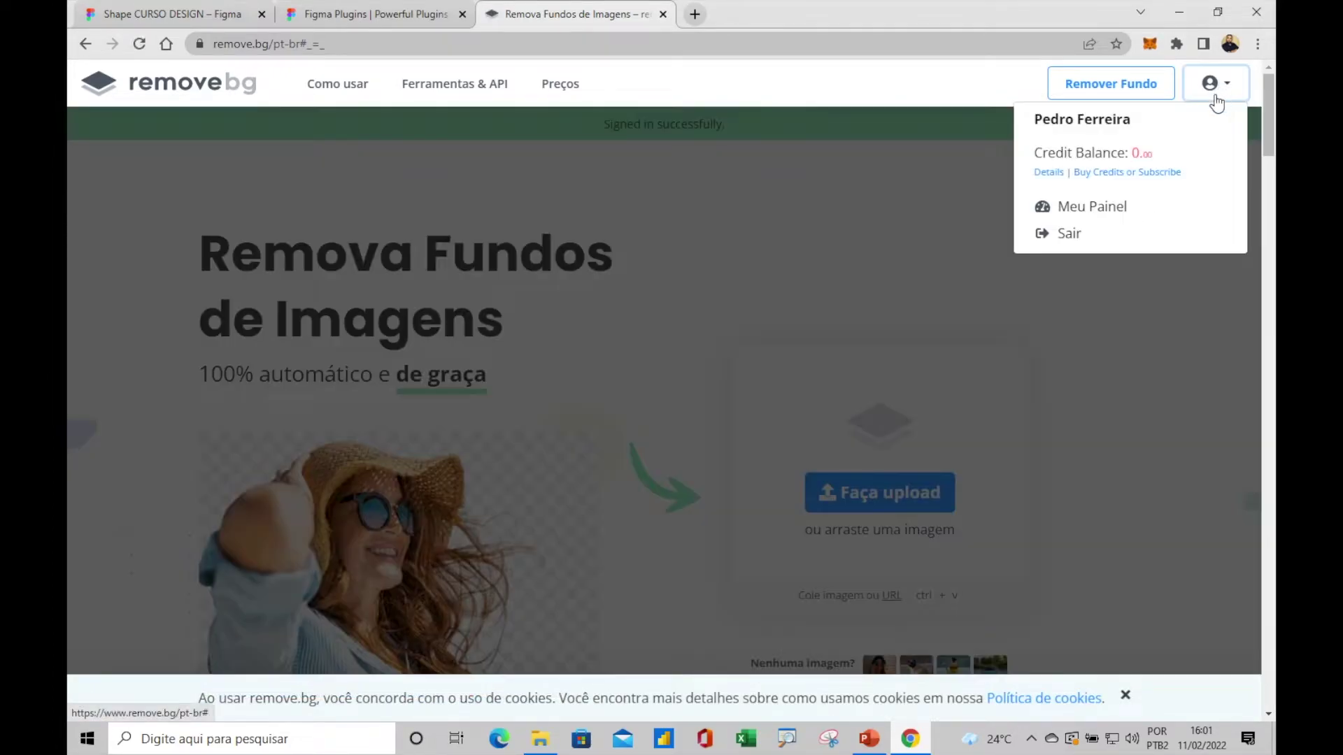
pyautogui.click(1111, 208)
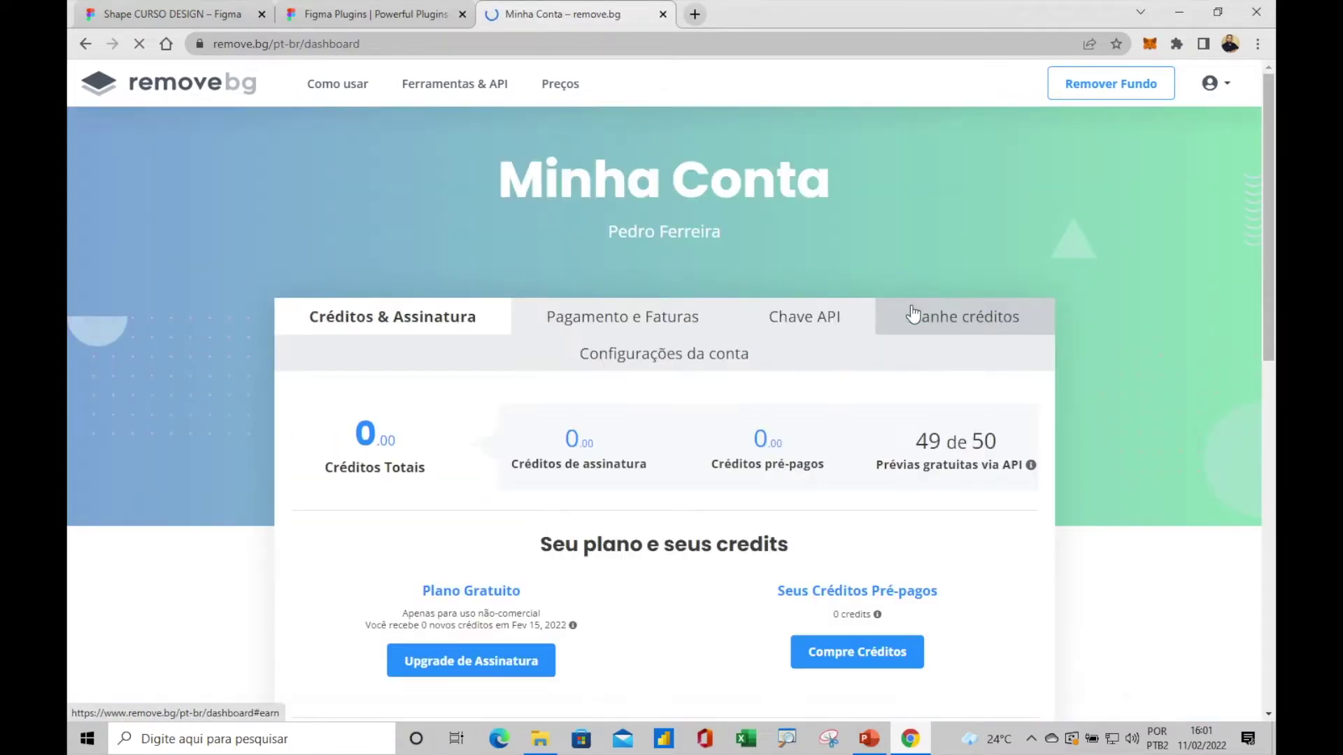
pyautogui.click(814, 329)
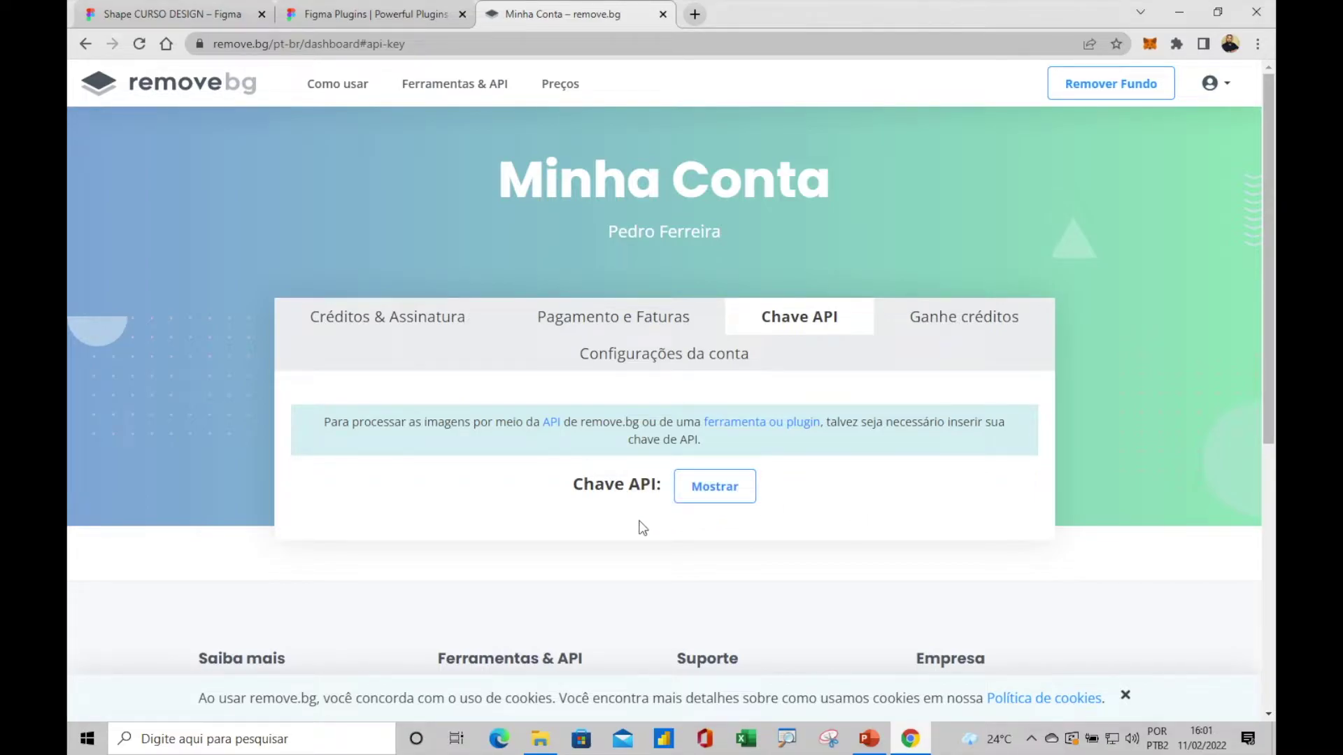
pyautogui.click(361, 15)
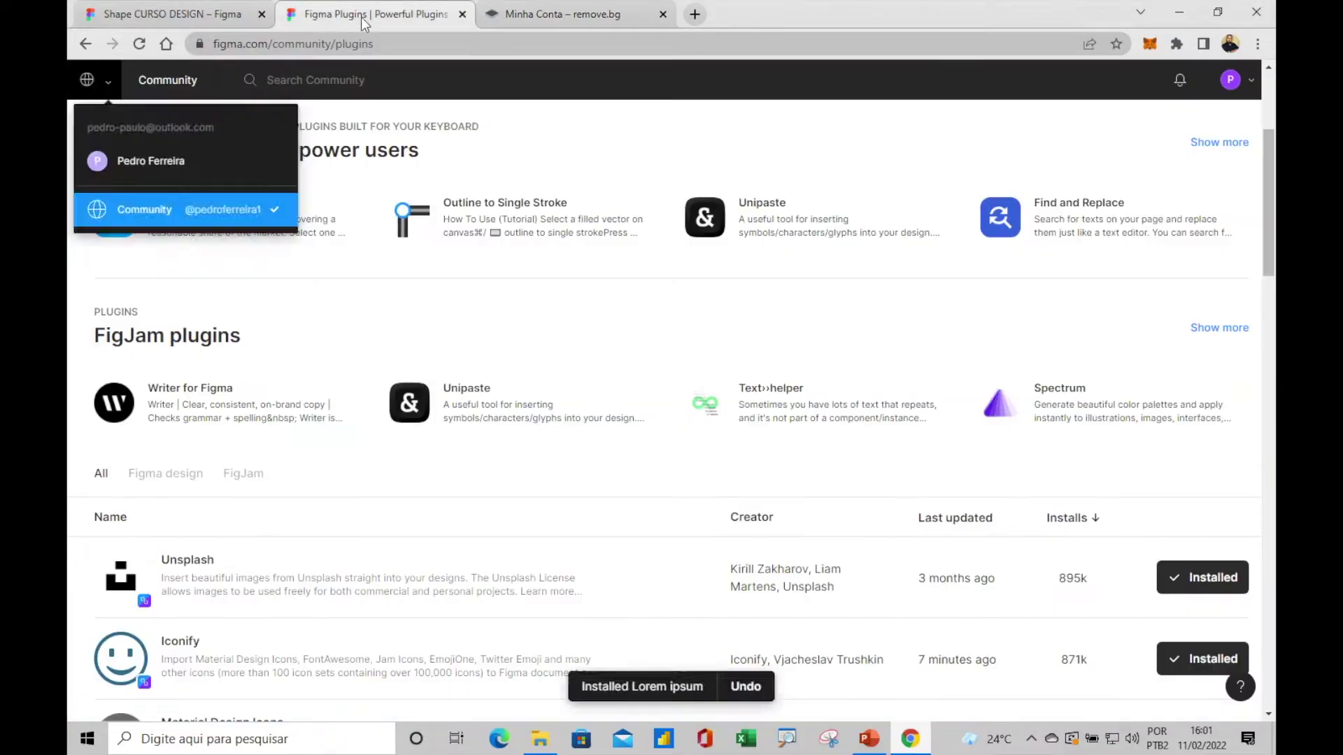
# Open the Remove BG plugin's Set API Key dialog for the logo image, then close it.
pyautogui.click(183, 15)
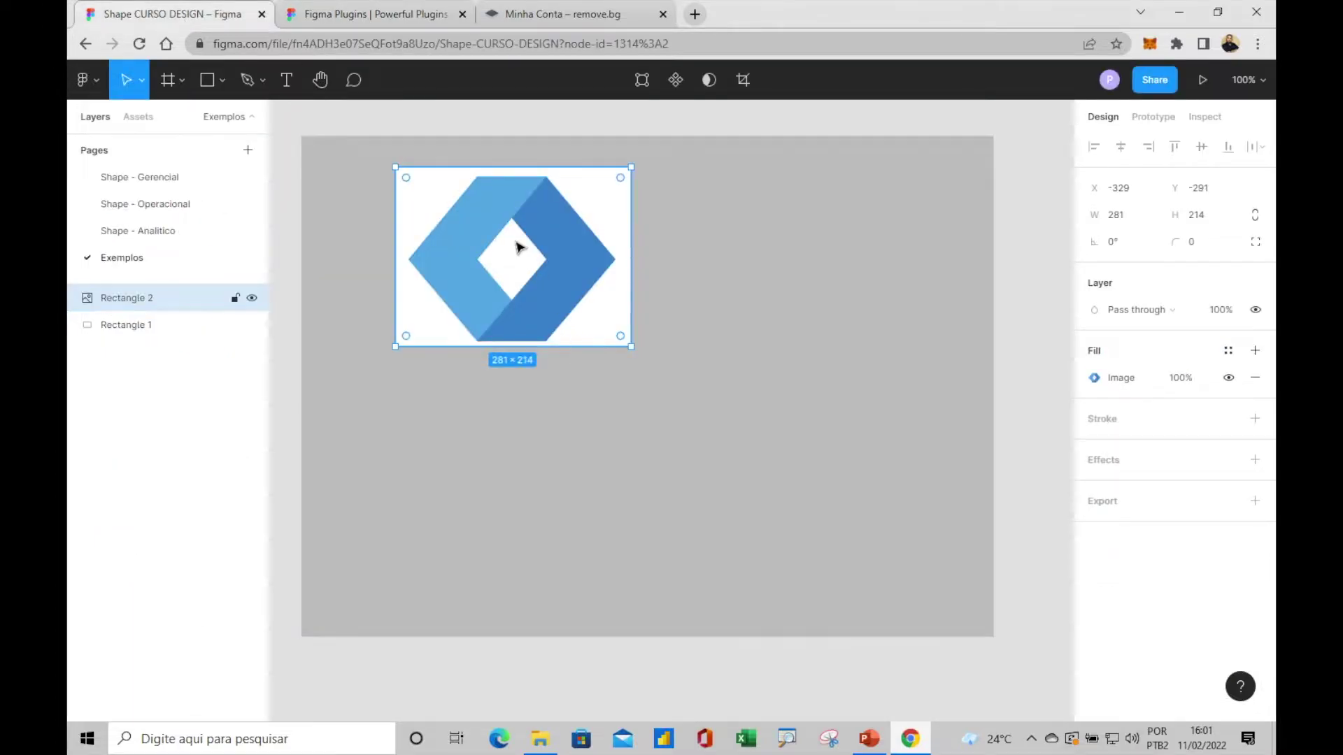
pyautogui.rightClick(536, 227)
pyautogui.moveTo(629, 586)
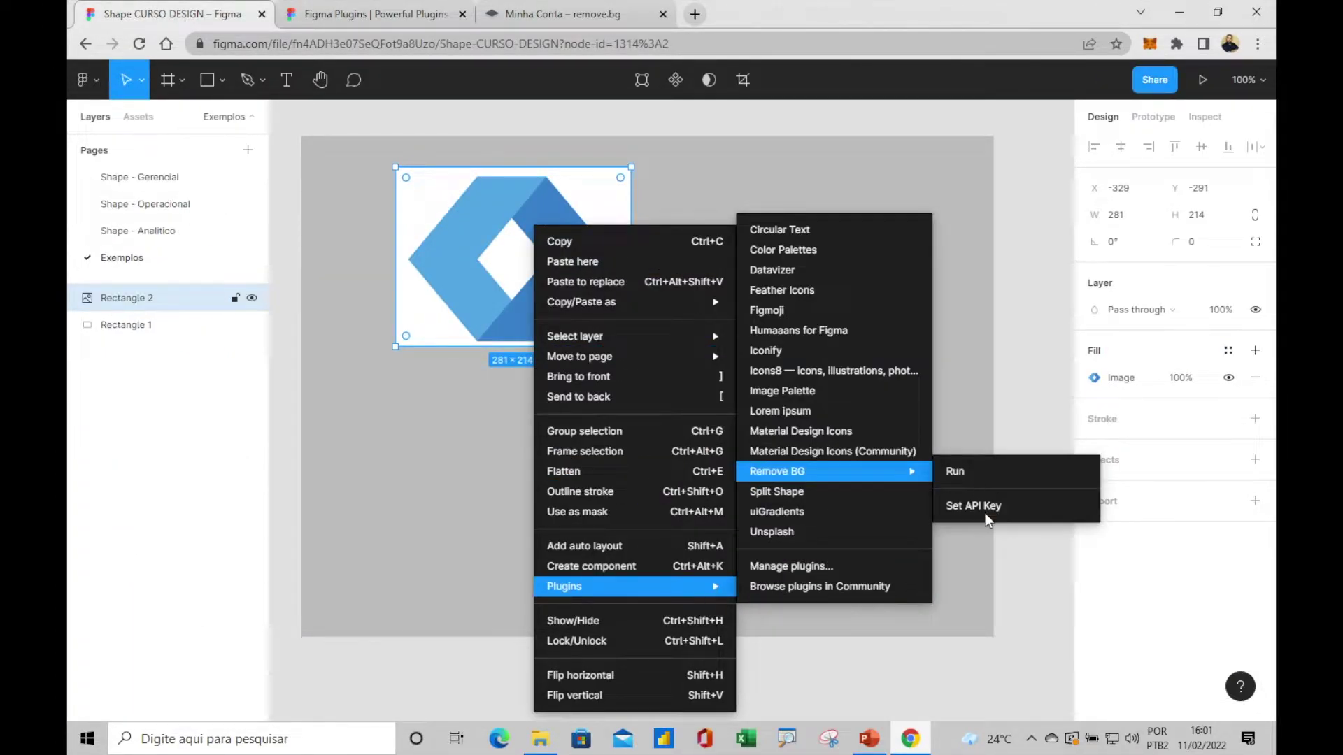
pyautogui.click(979, 510)
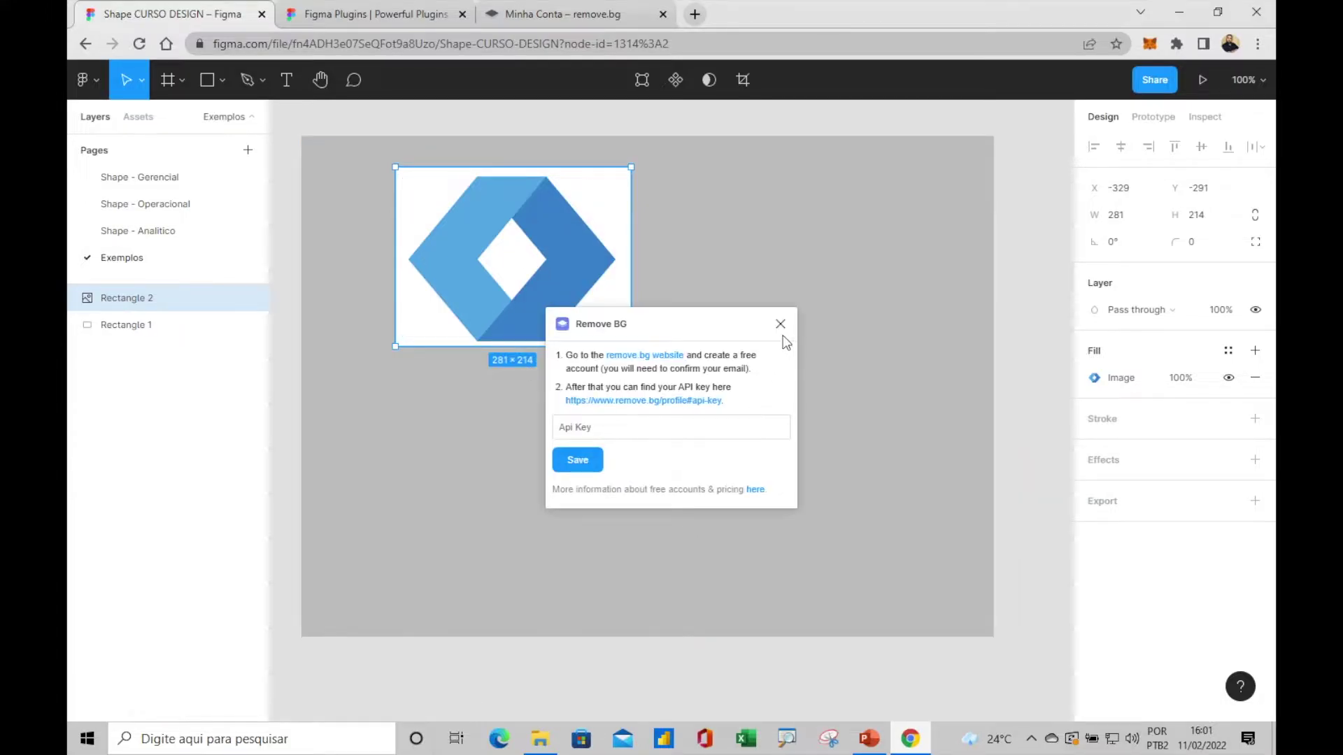
pyautogui.click(781, 326)
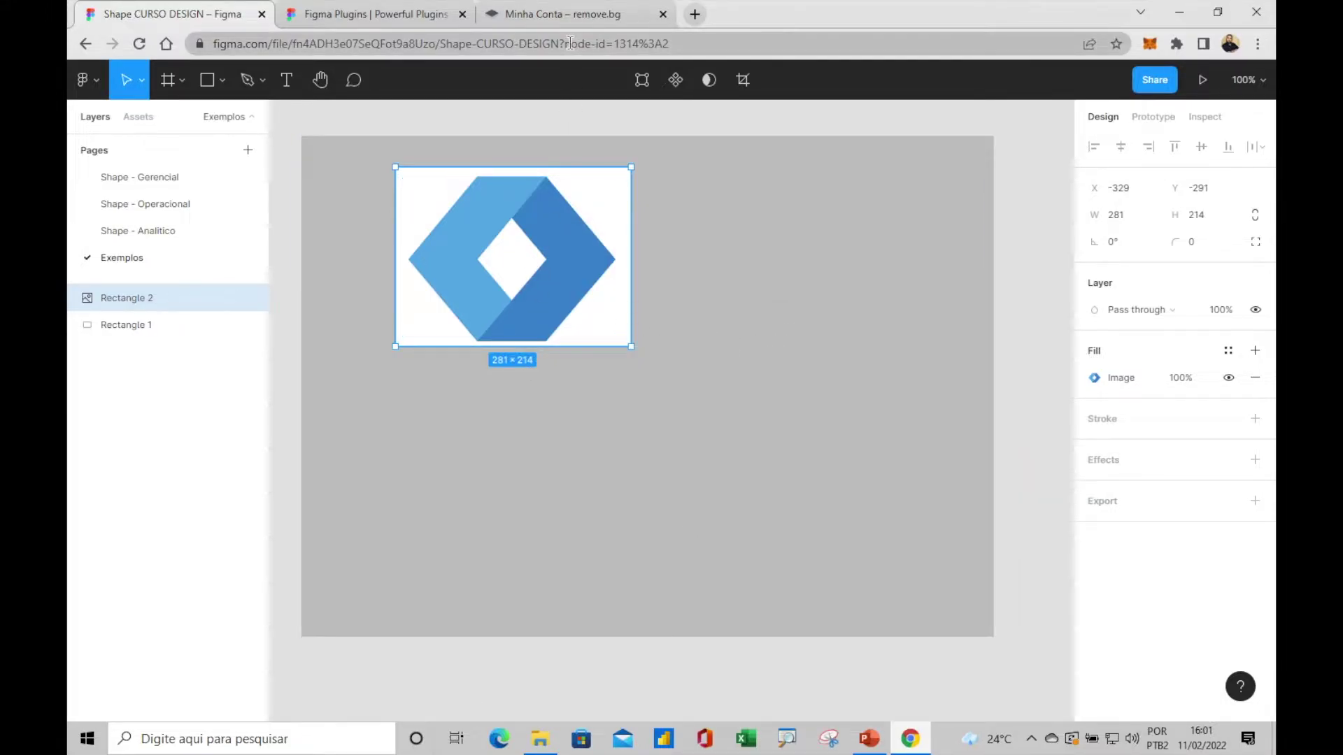
# Reveal and copy the remove.bg API key, then return to the logo image in Figma.
pyautogui.click(574, 25)
pyautogui.click(702, 495)
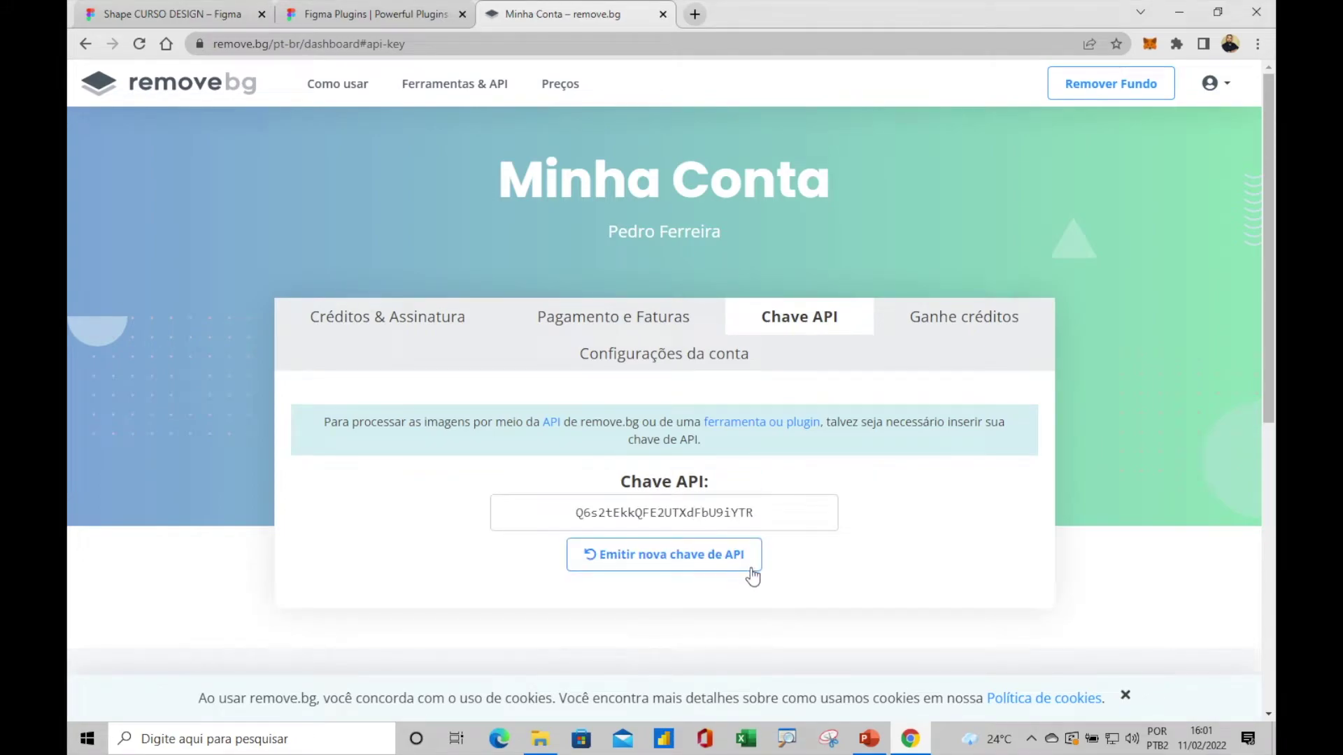
pyautogui.moveTo(766, 516); pyautogui.dragTo(580, 516)
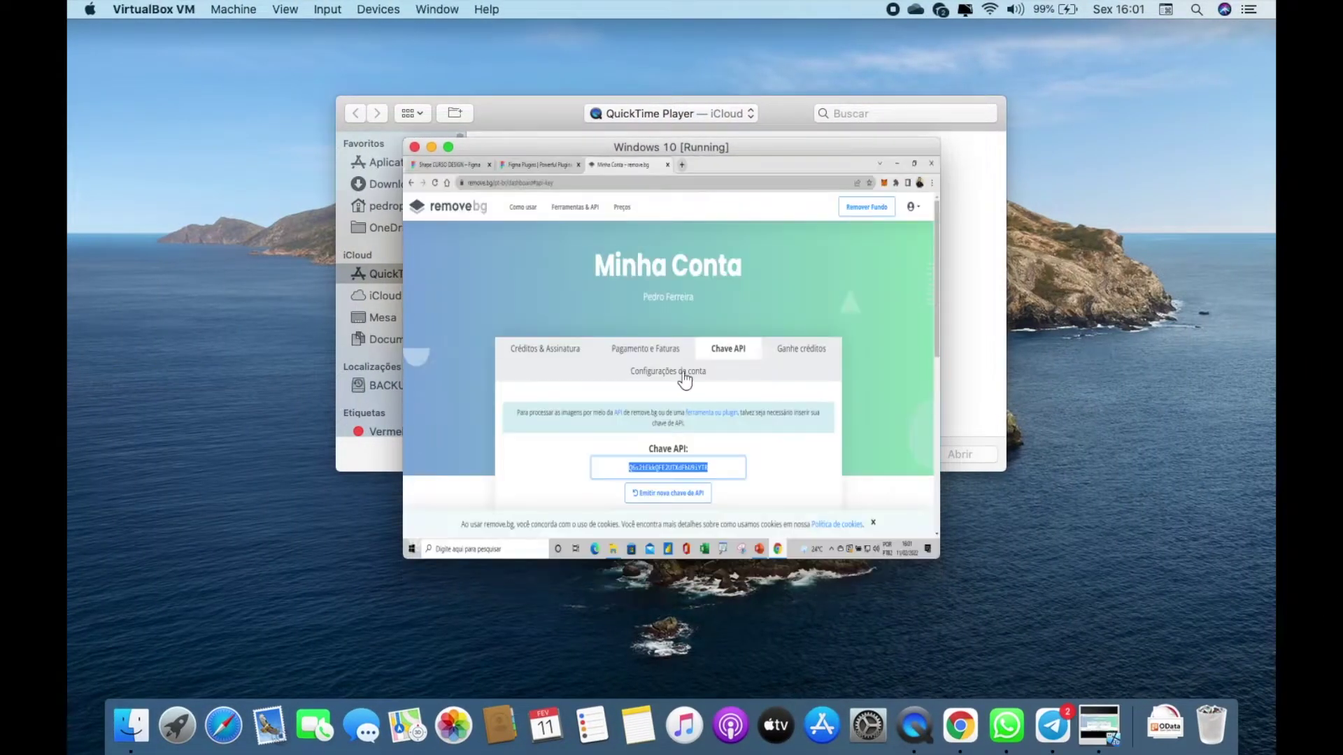
pyautogui.click(684, 376)
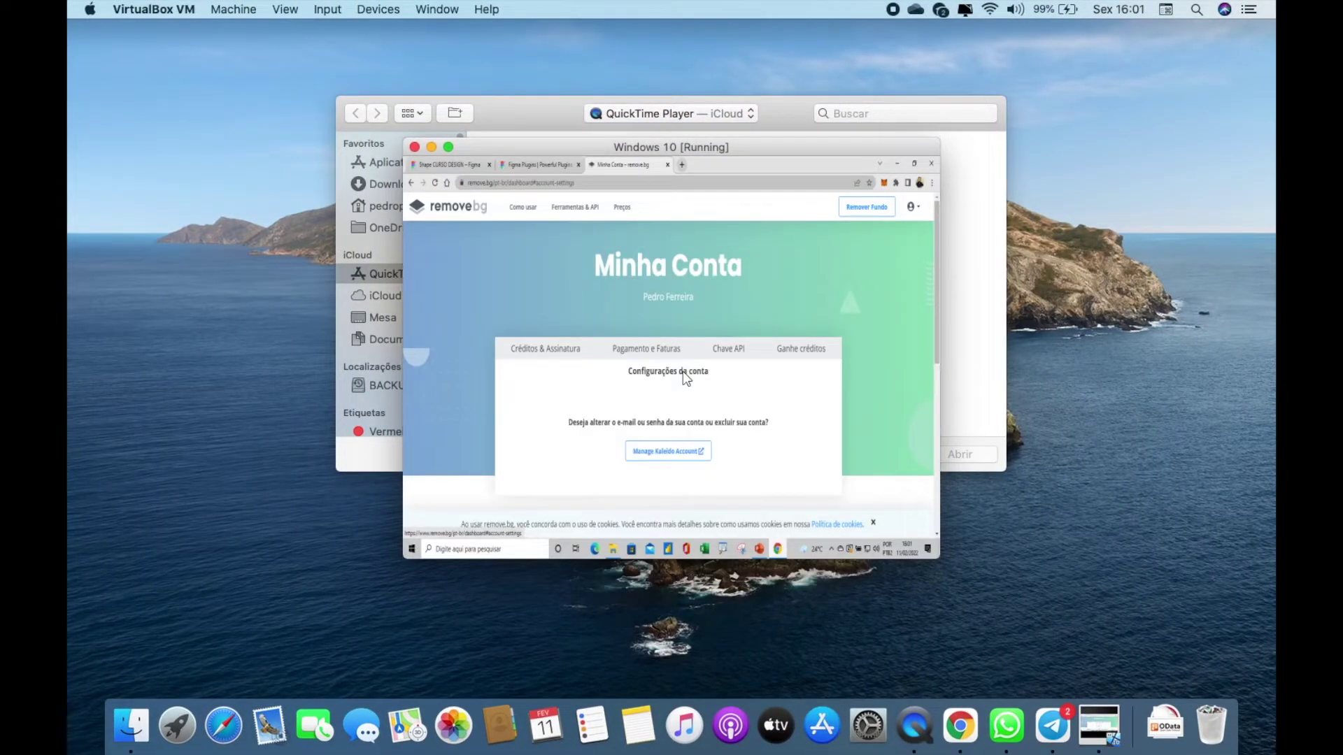
pyautogui.click(449, 147)
pyautogui.scroll(-3, 791, 373)
pyautogui.scroll(-3, 797, 371)
pyautogui.scroll(5, 797, 371)
pyautogui.click(786, 251)
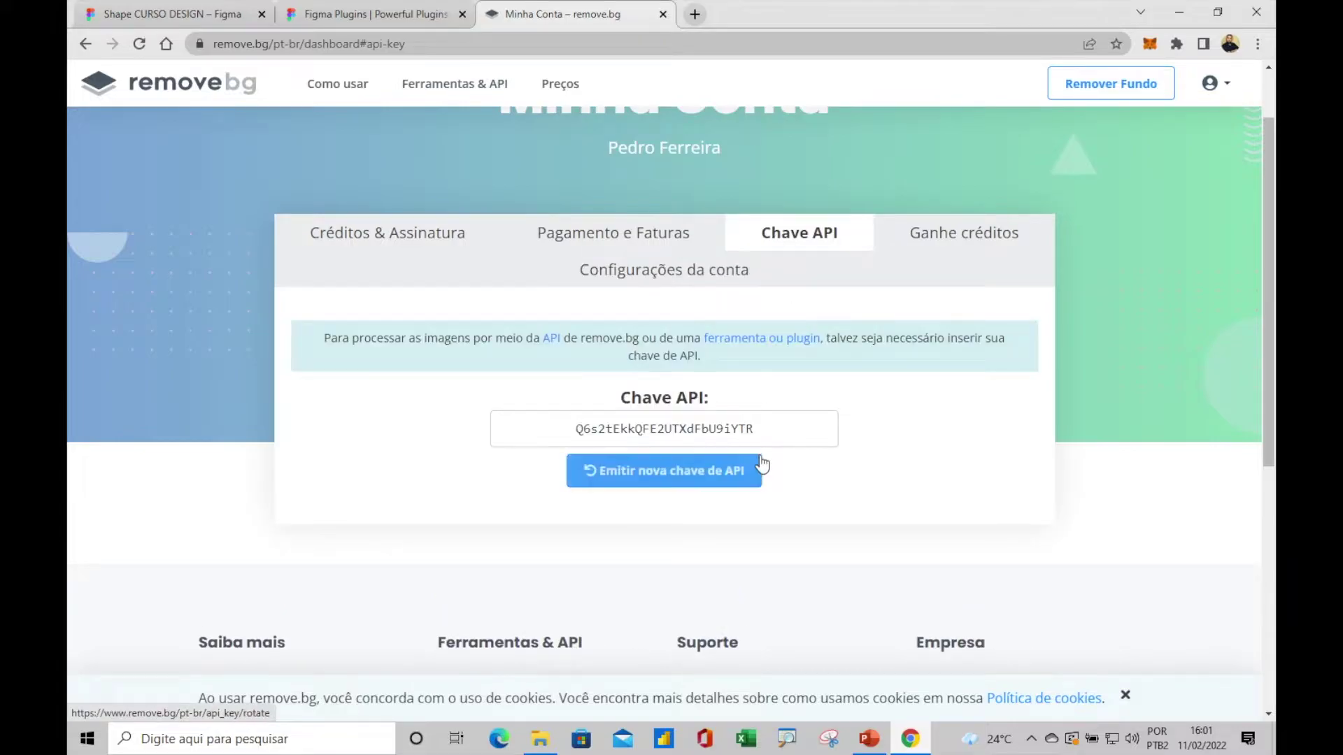
pyautogui.moveTo(762, 429); pyautogui.dragTo(586, 432)
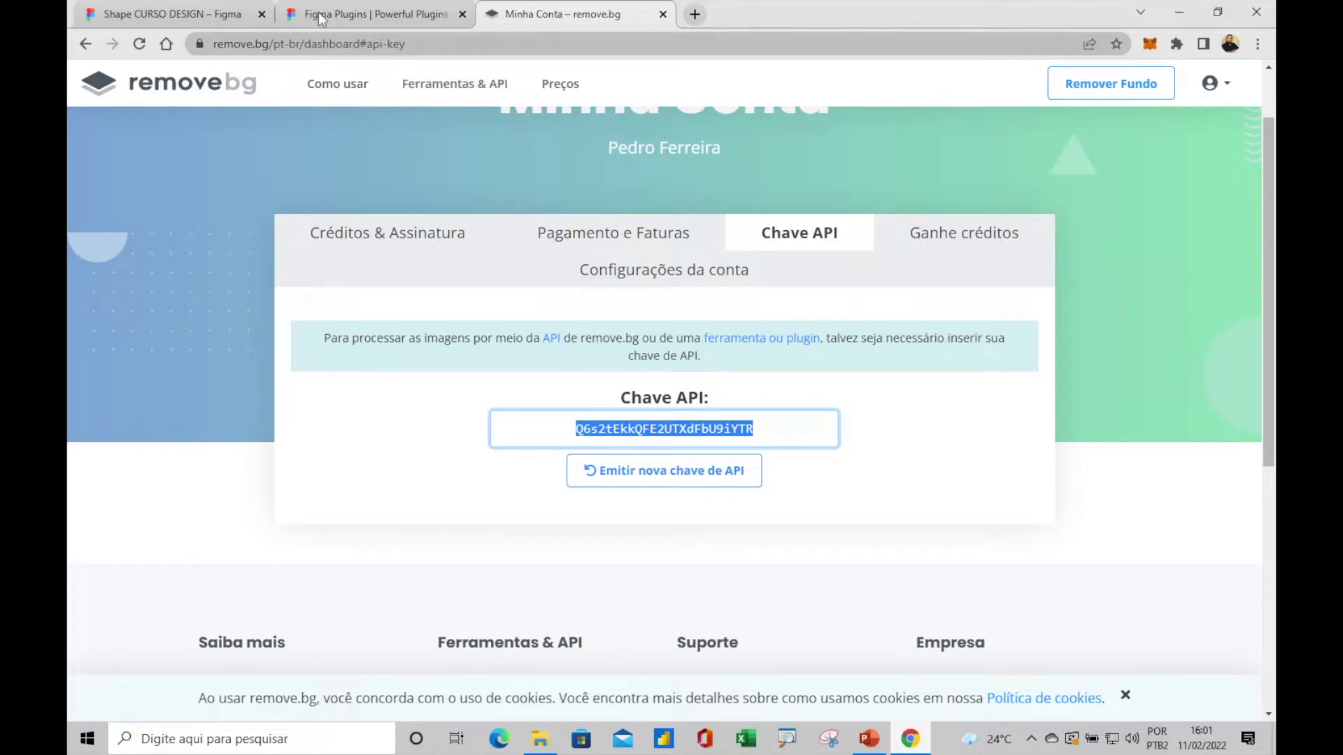
pyautogui.click(161, 14)
pyautogui.rightClick(560, 261)
pyautogui.moveTo(576, 589)
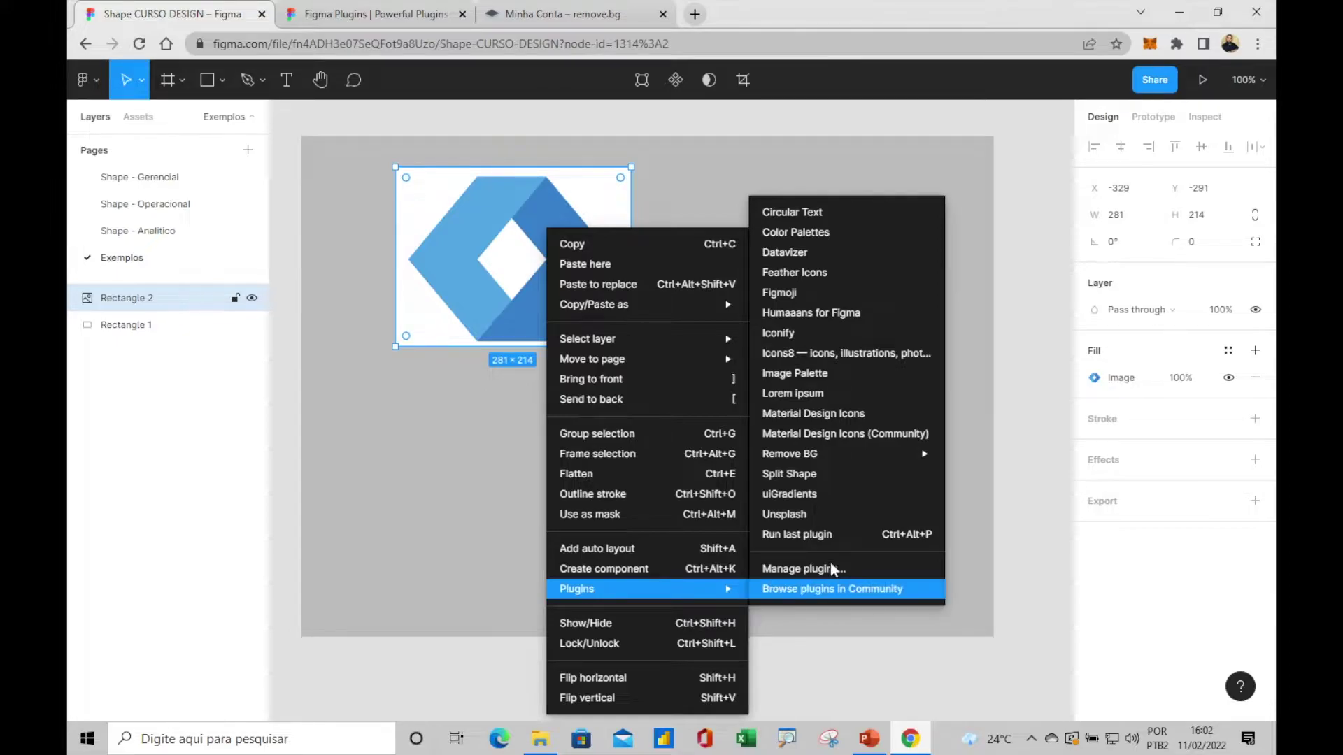
pyautogui.moveTo(828, 453)
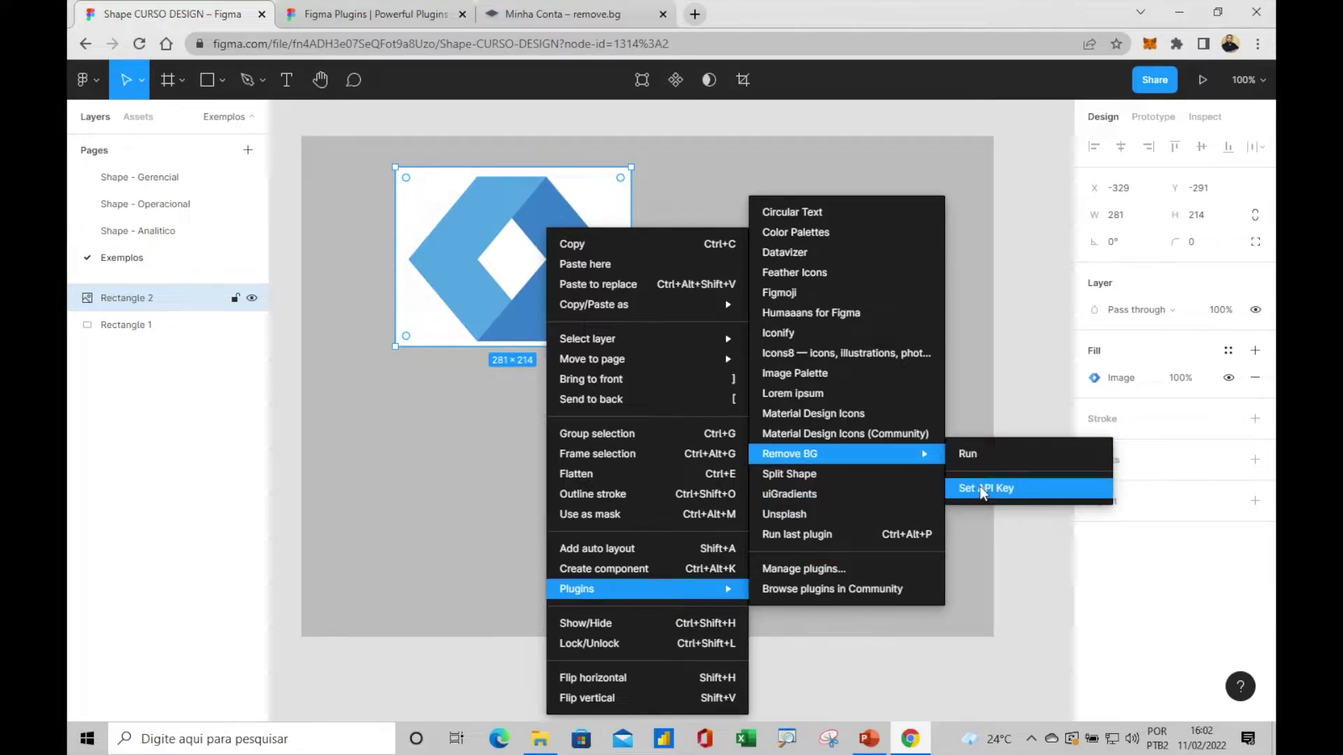
# Enter the saved remove.bg API key into the Remove BG plugin and save it.
pyautogui.click(982, 488)
pyautogui.click(641, 427)
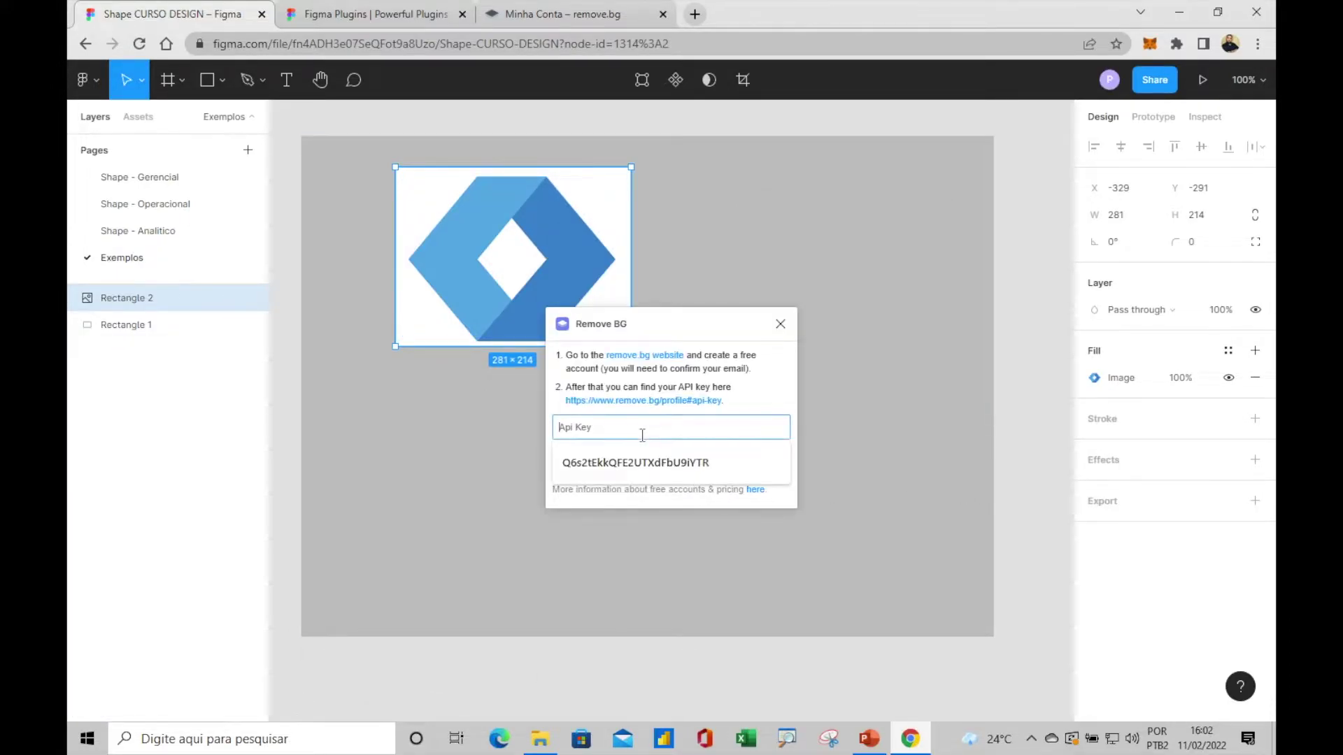
pyautogui.click(615, 463)
pyautogui.click(588, 461)
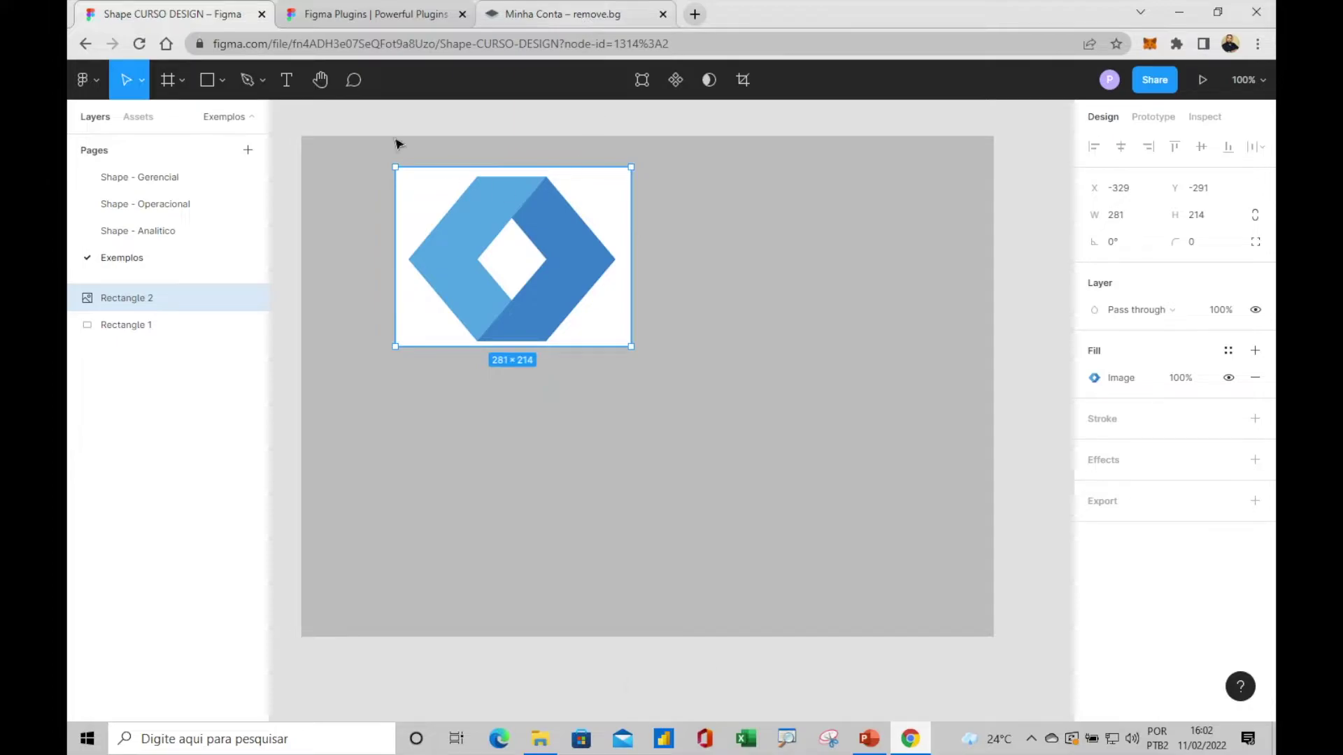
pyautogui.moveTo(512, 256)
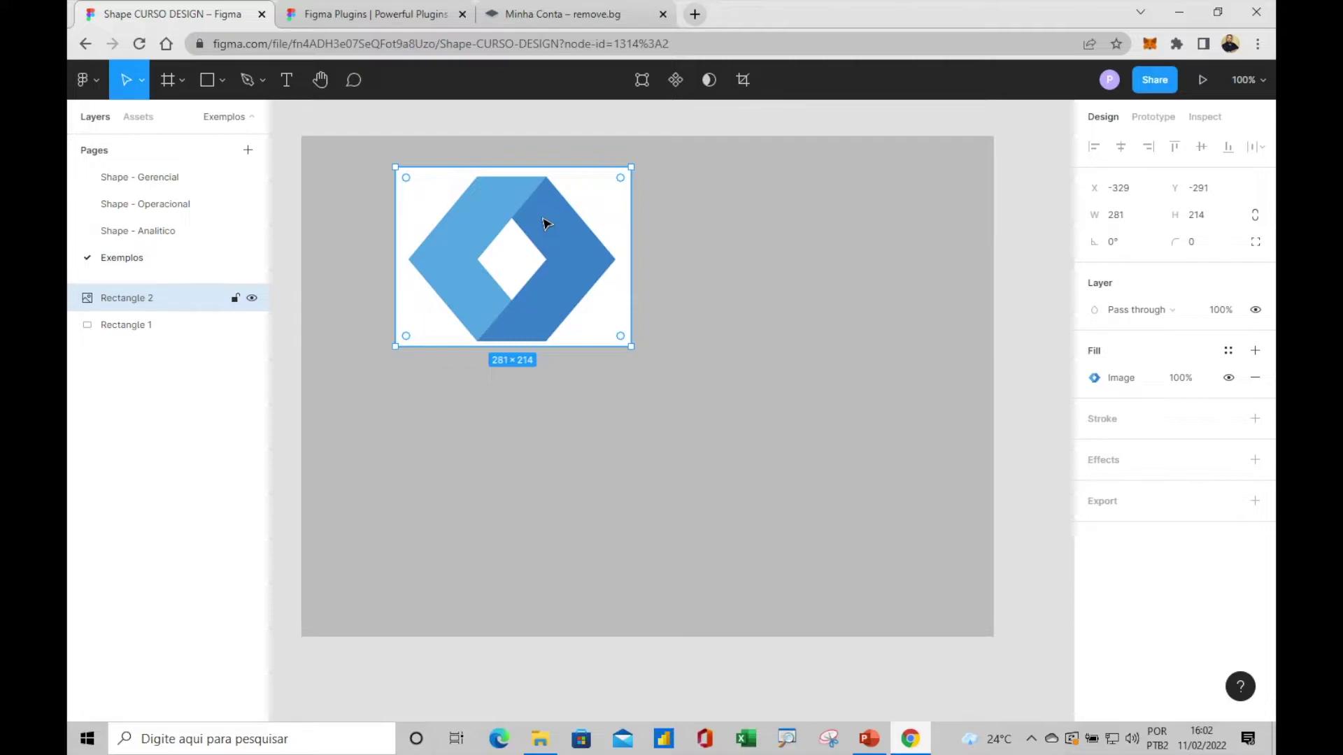
# Remove the logo's background with Remove BG and shrink the logo to 188×152.
pyautogui.rightClick(545, 224)
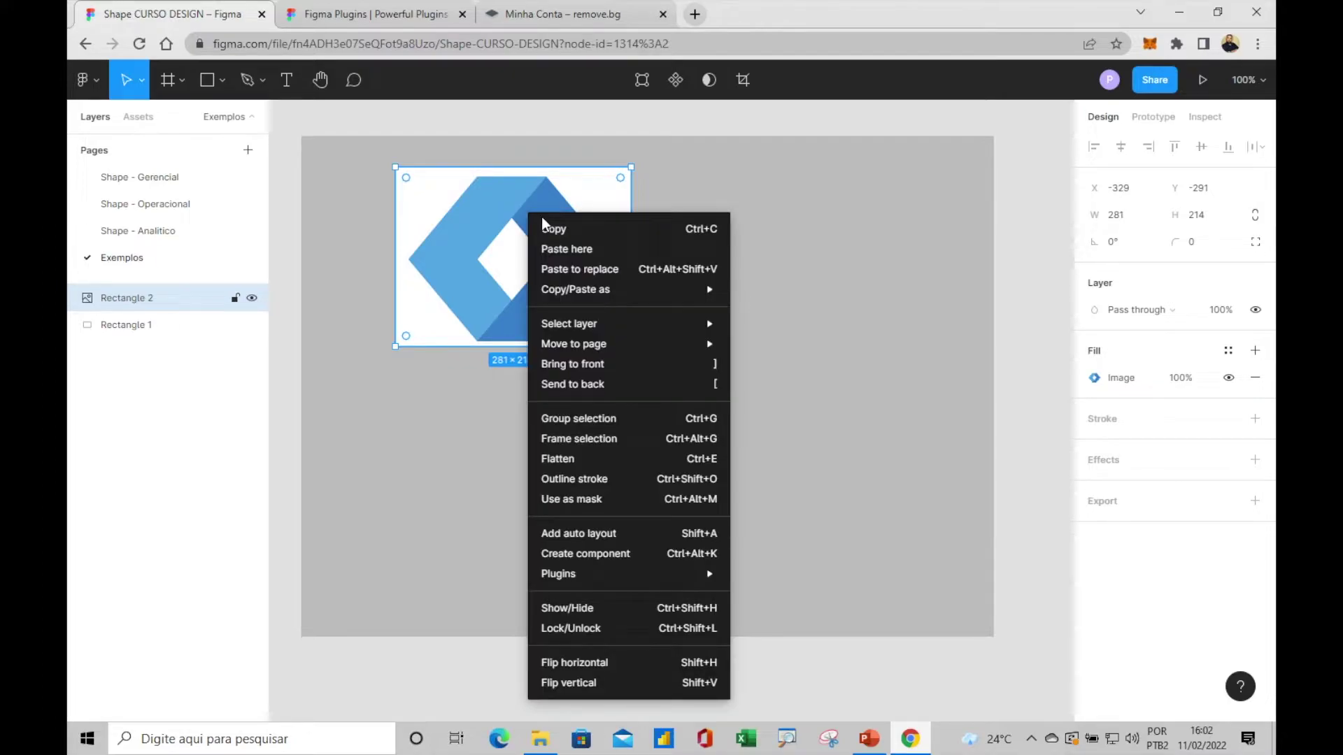
pyautogui.moveTo(628, 574)
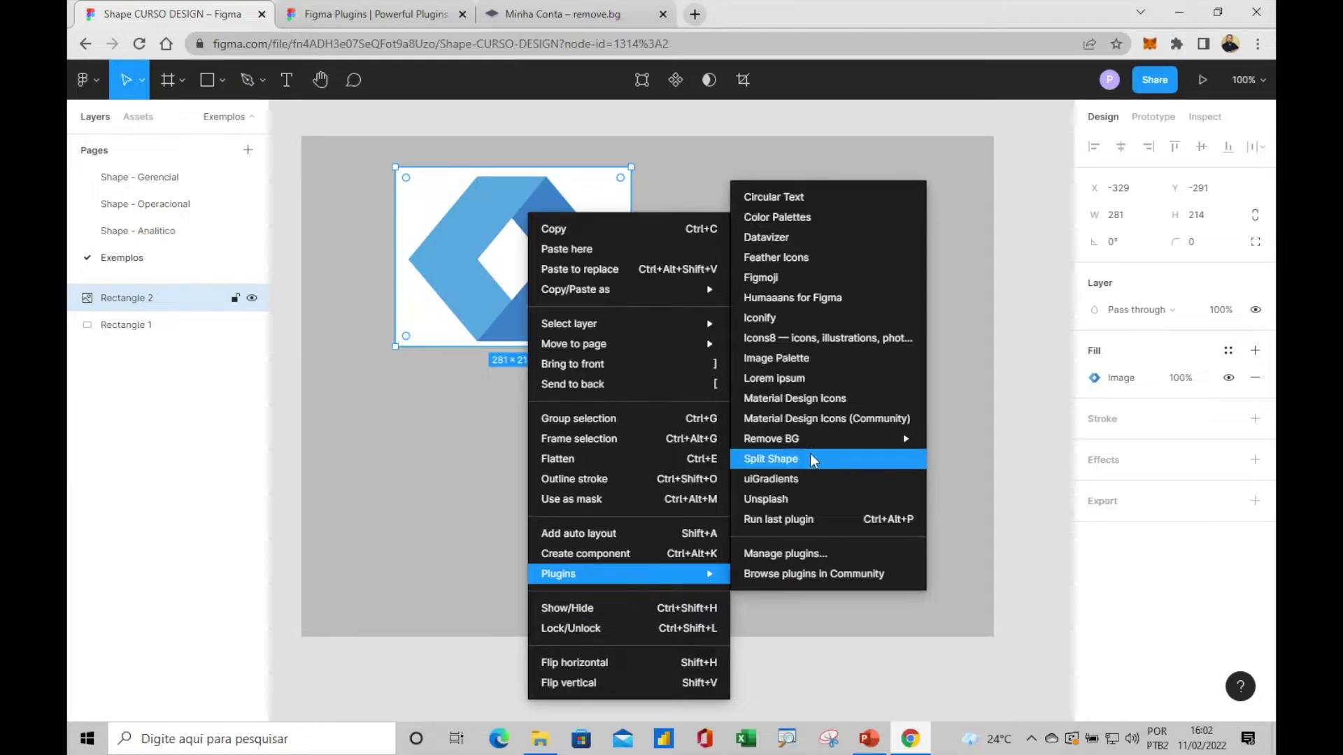
pyautogui.click(974, 441)
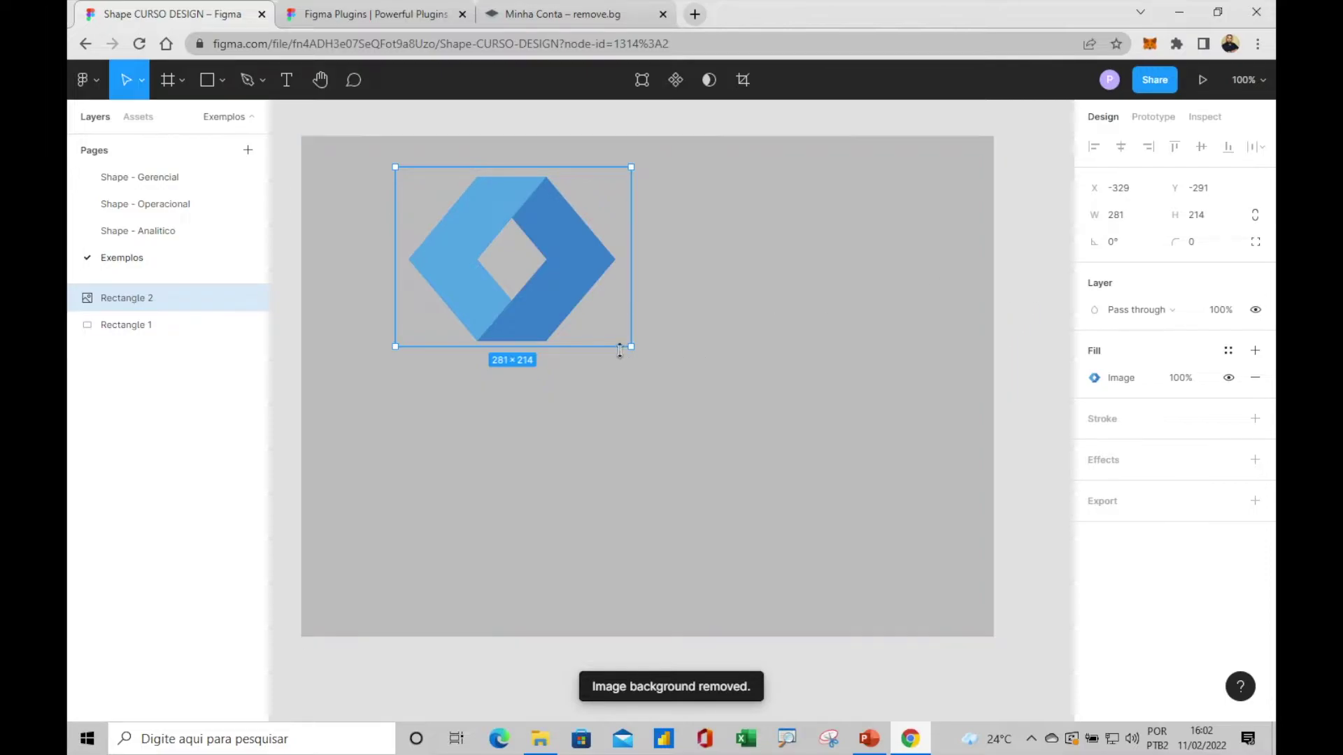
pyautogui.moveTo(629, 347); pyautogui.dragTo(424, 220)
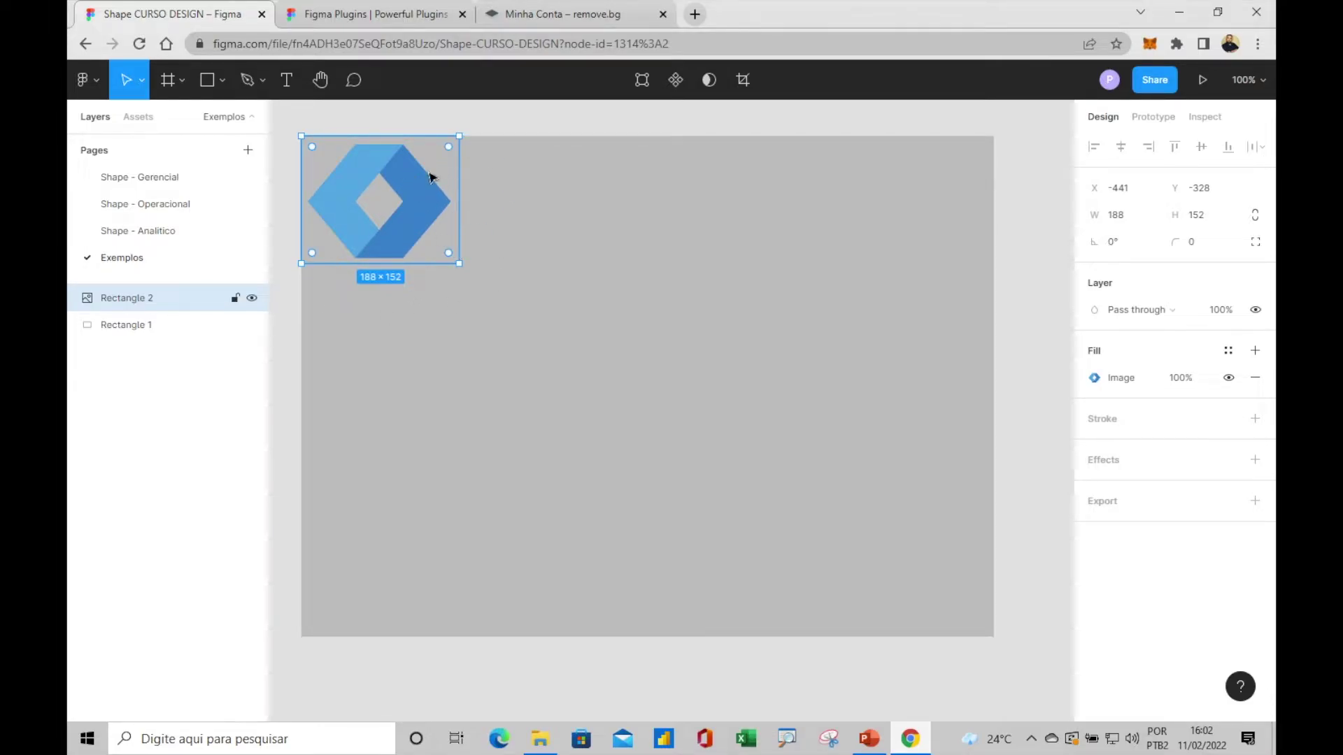
pyautogui.click(531, 17)
# Upload Logotipo Empresa Ficticia on remove.bg's Remover Fundo page, then close the tab and return to Figma.
pyautogui.scroll(-5, 988, 240)
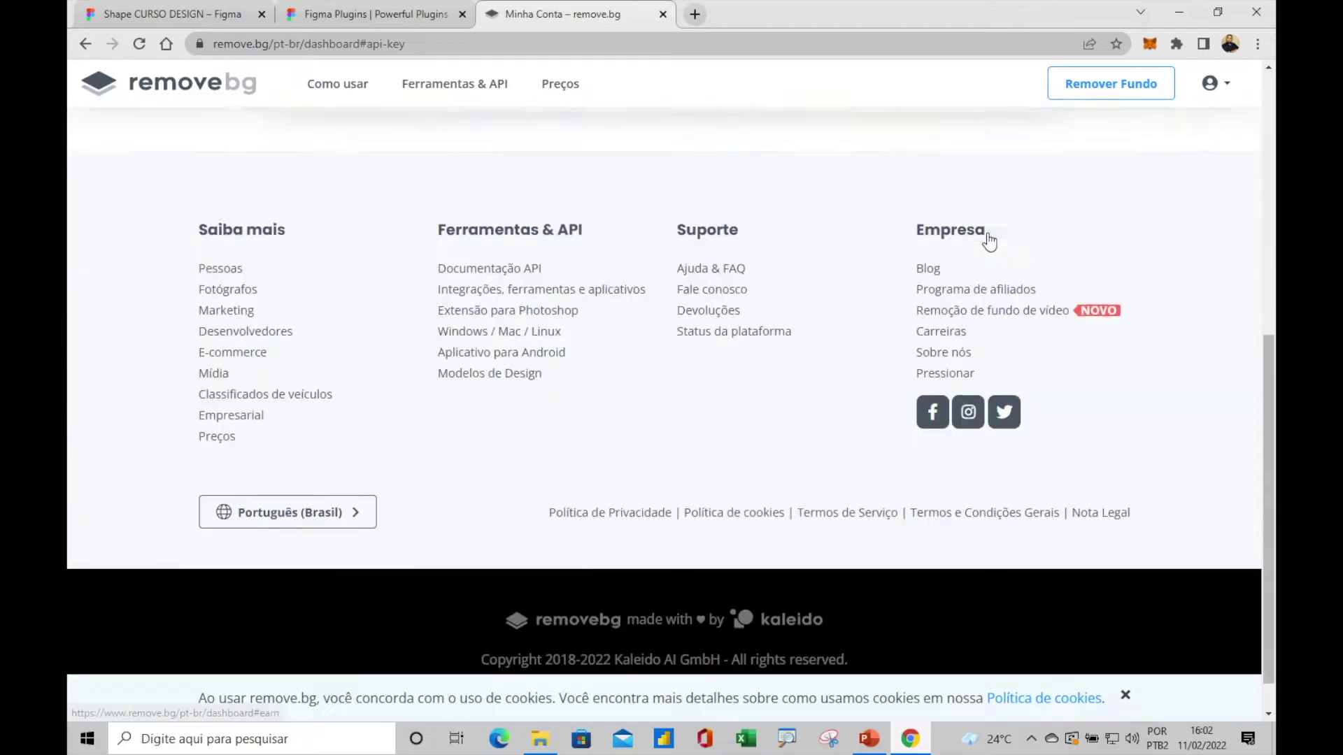
pyautogui.scroll(7, 809, 203)
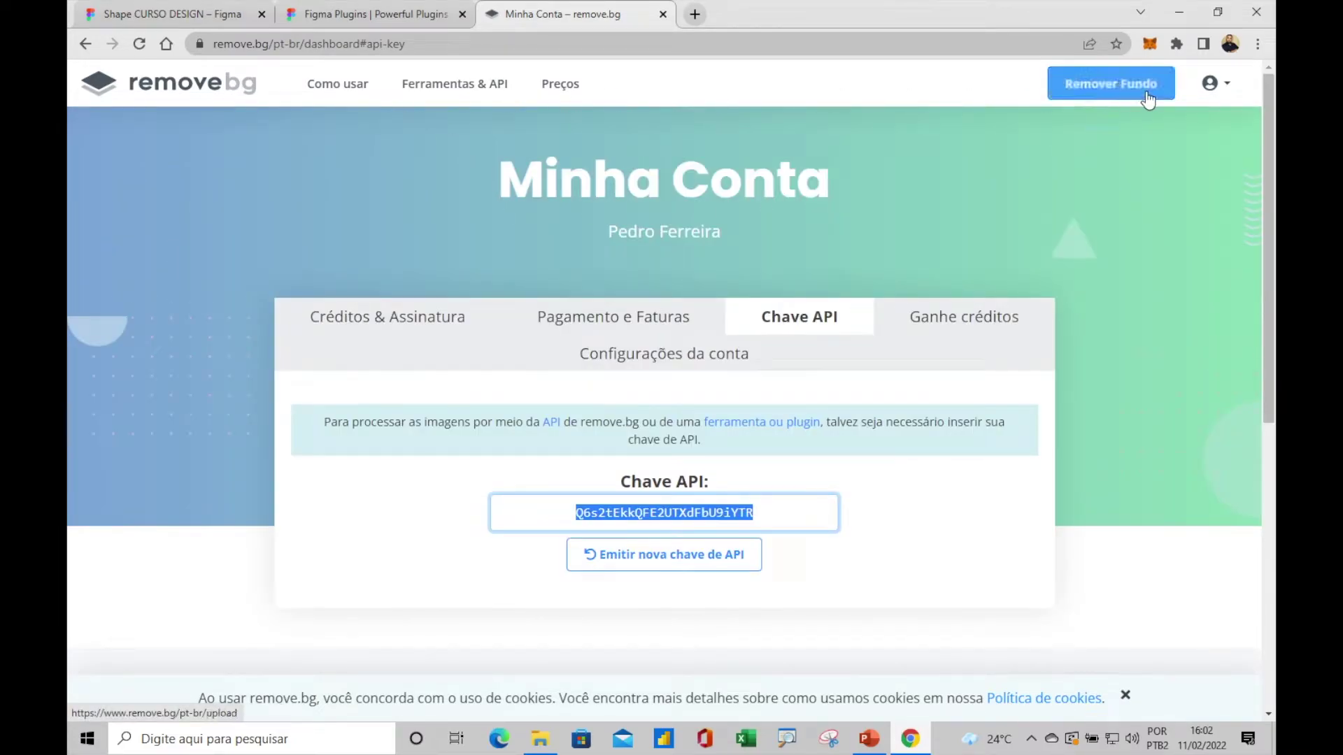
pyautogui.click(1111, 83)
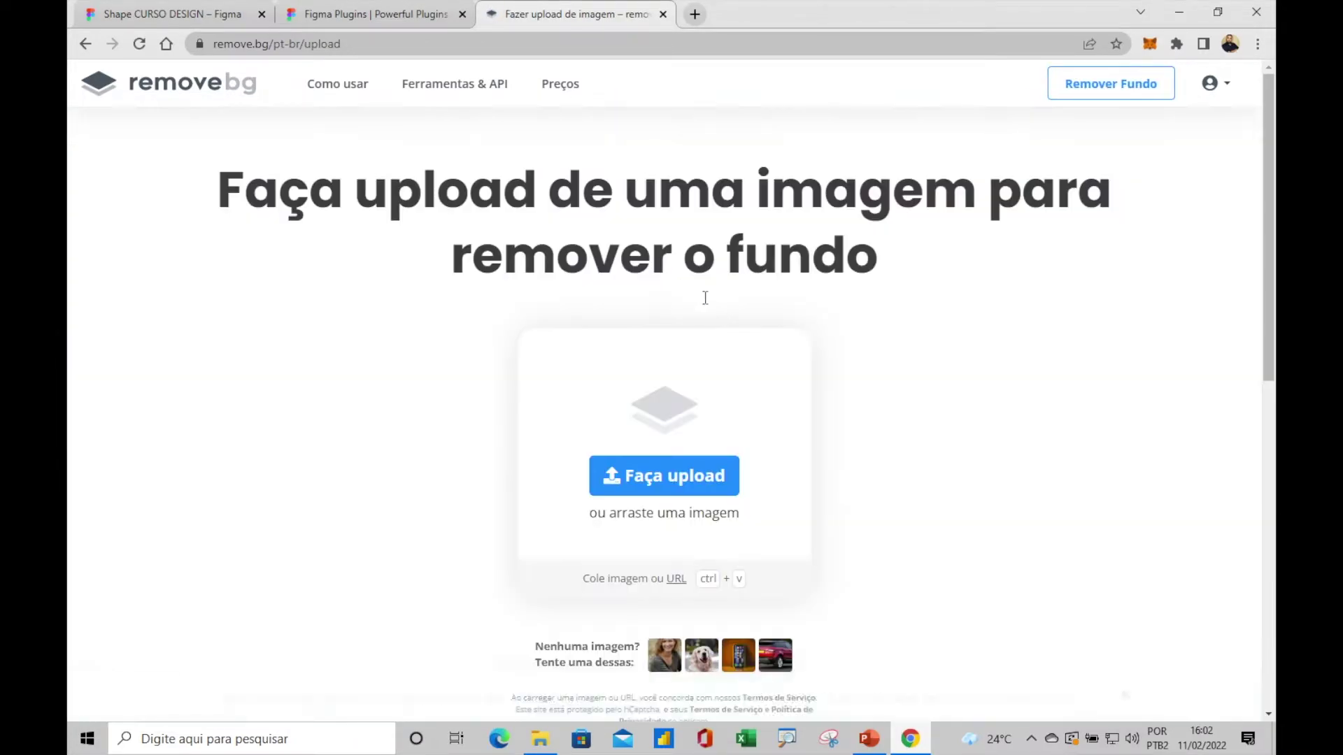
pyautogui.click(646, 488)
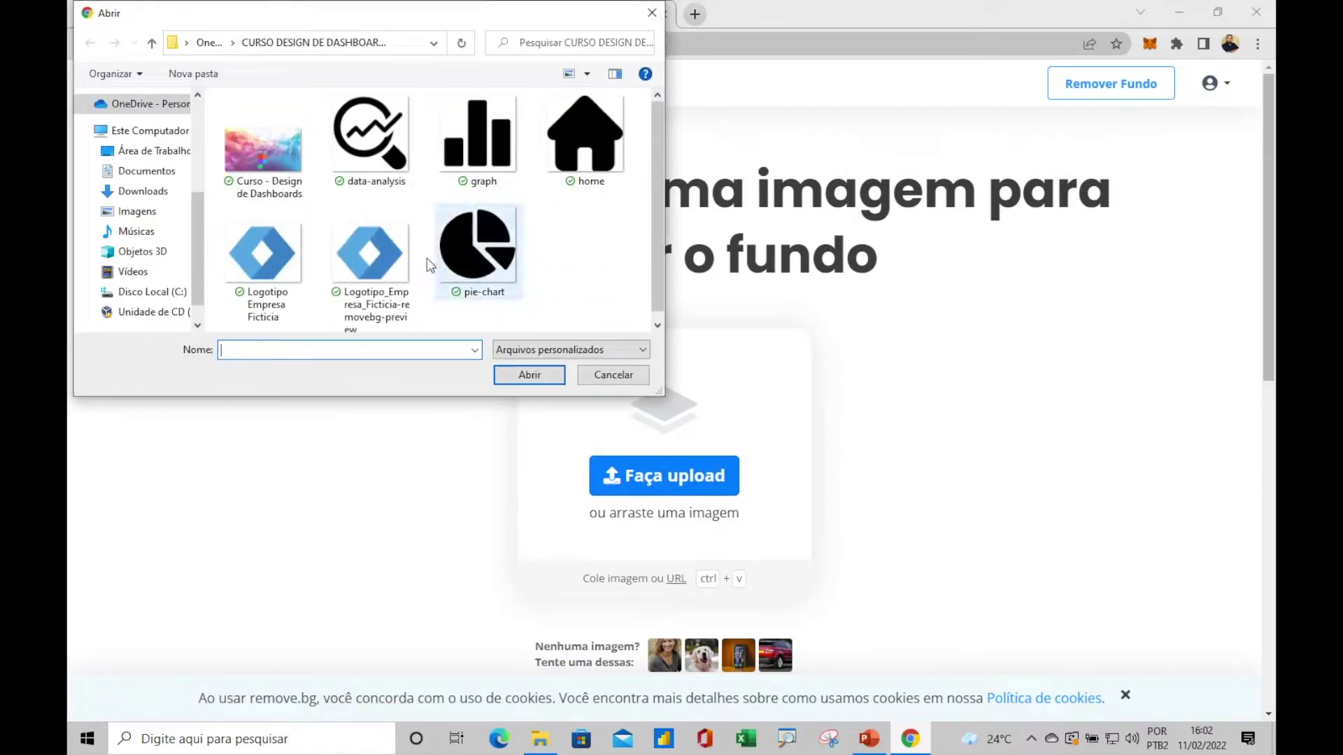
pyautogui.doubleClick(267, 271)
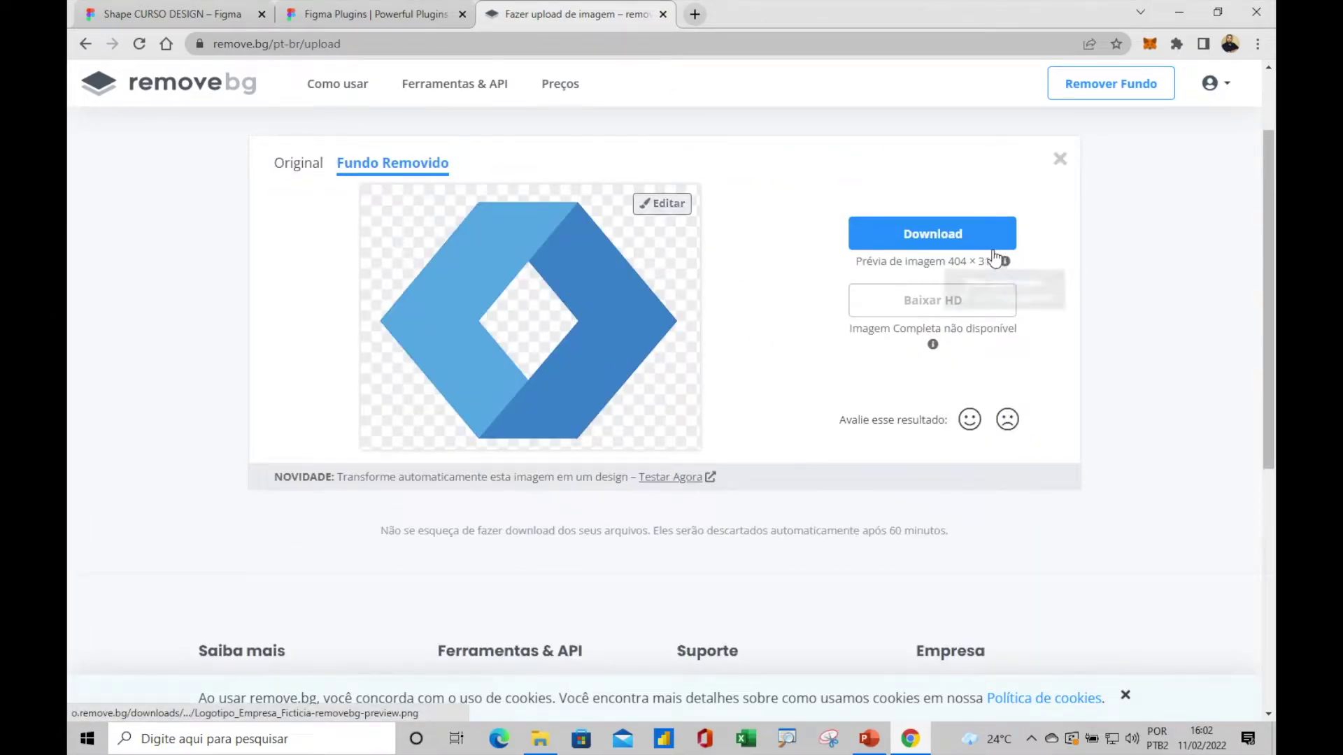
pyautogui.click(663, 14)
pyautogui.click(167, 13)
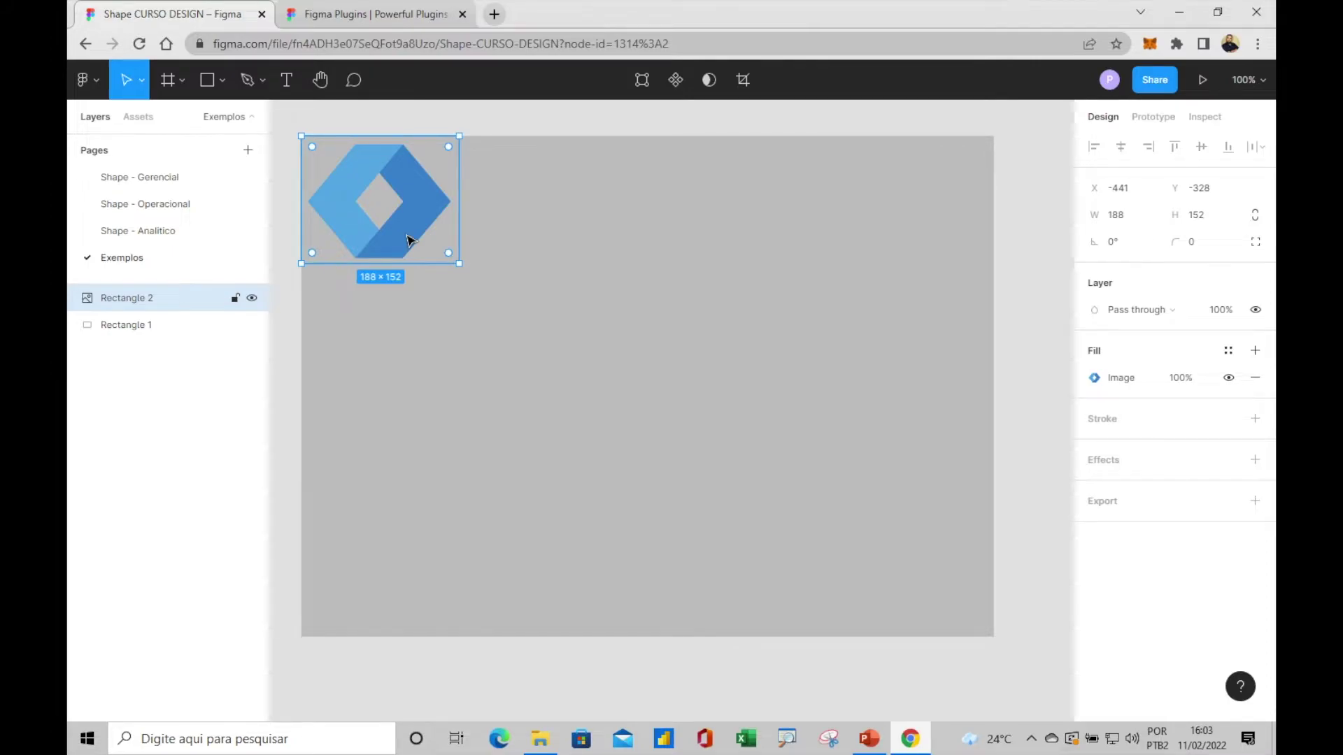
# Generate a five-colour palette from the logo with Image Palette and draw a test rectangle.
pyautogui.rightClick(408, 240)
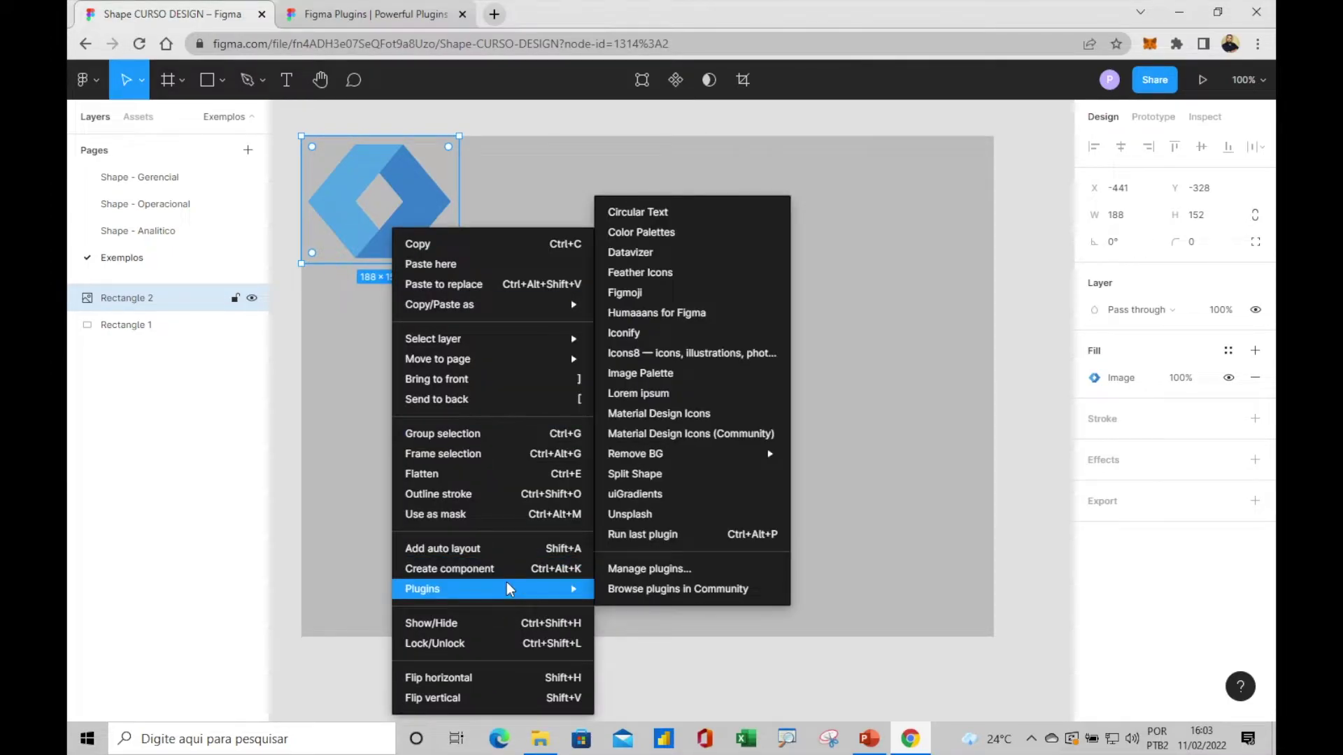
pyautogui.moveTo(491, 589)
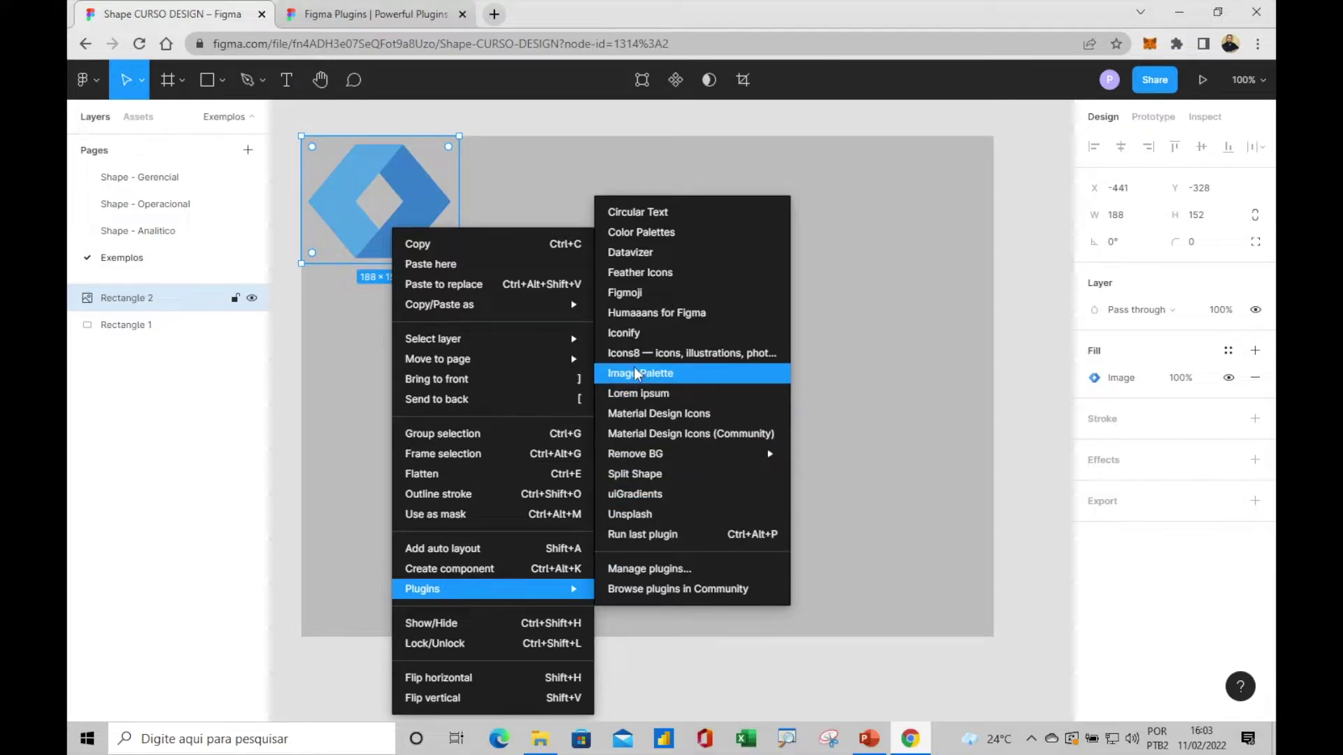
pyautogui.click(642, 374)
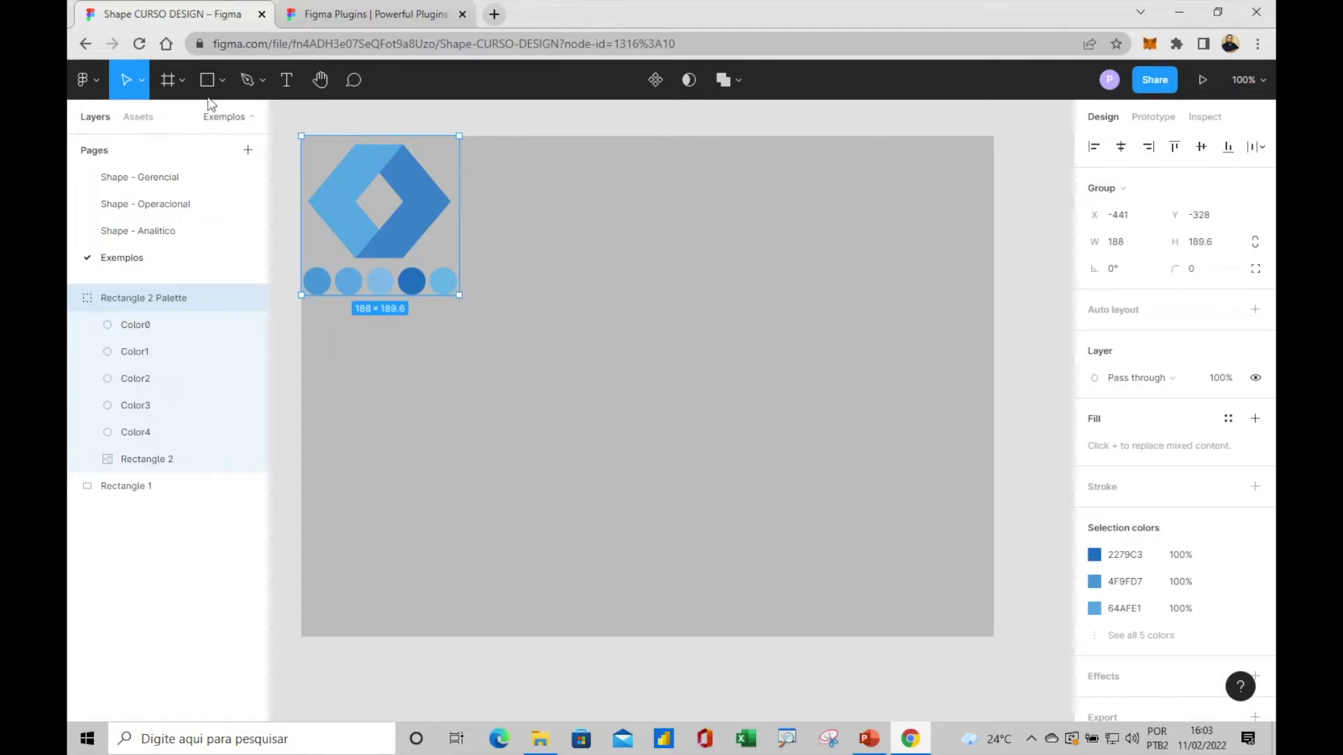
pyautogui.click(223, 80)
pyautogui.click(222, 122)
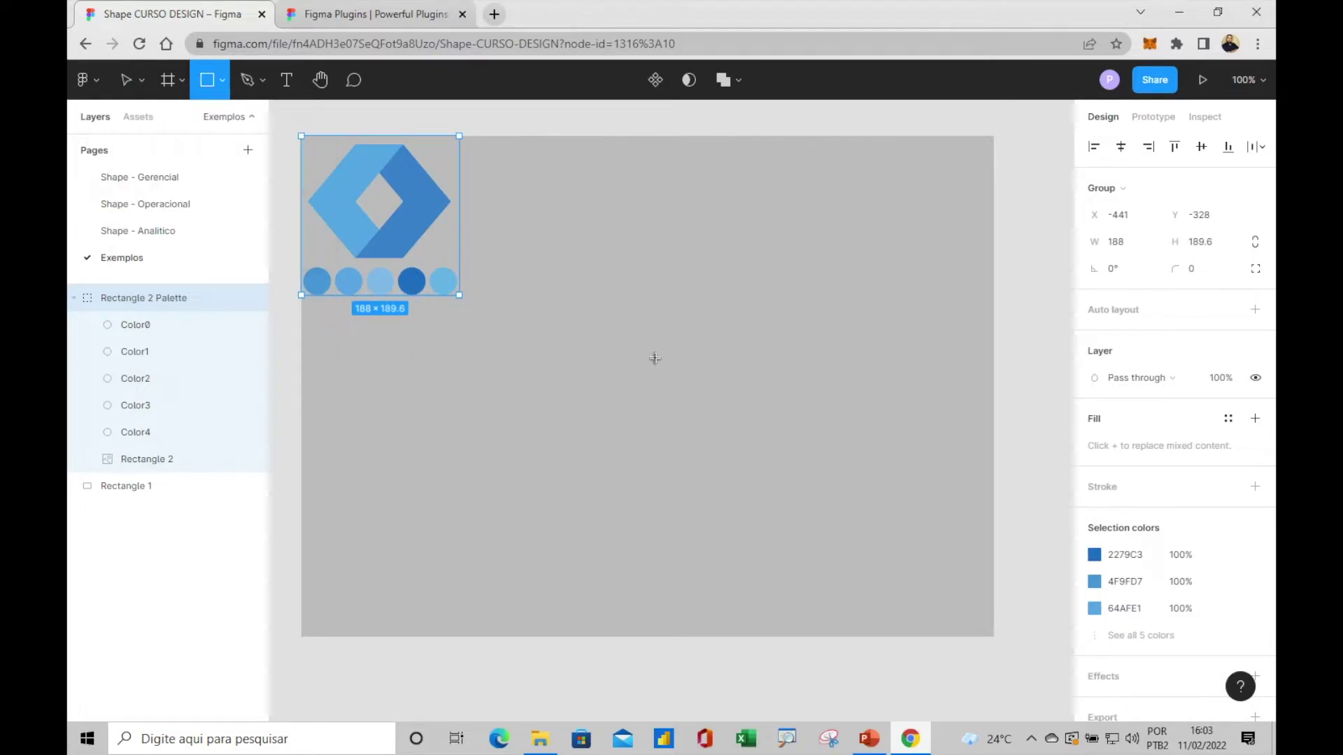
pyautogui.moveTo(613, 220); pyautogui.dragTo(841, 319)
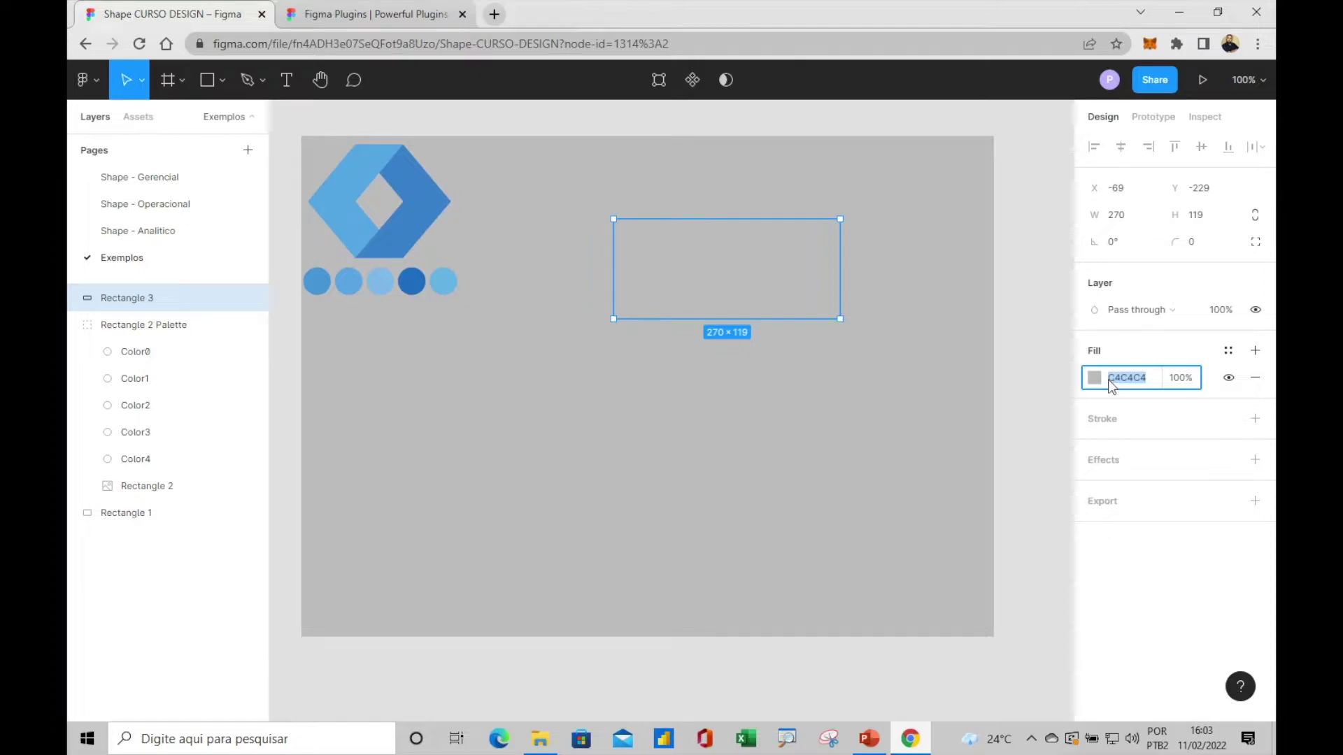
# Eyedrop the logo's dark blue 2279C3 into the test rectangle, then delete it.
pyautogui.click(1095, 378)
pyautogui.click(896, 521)
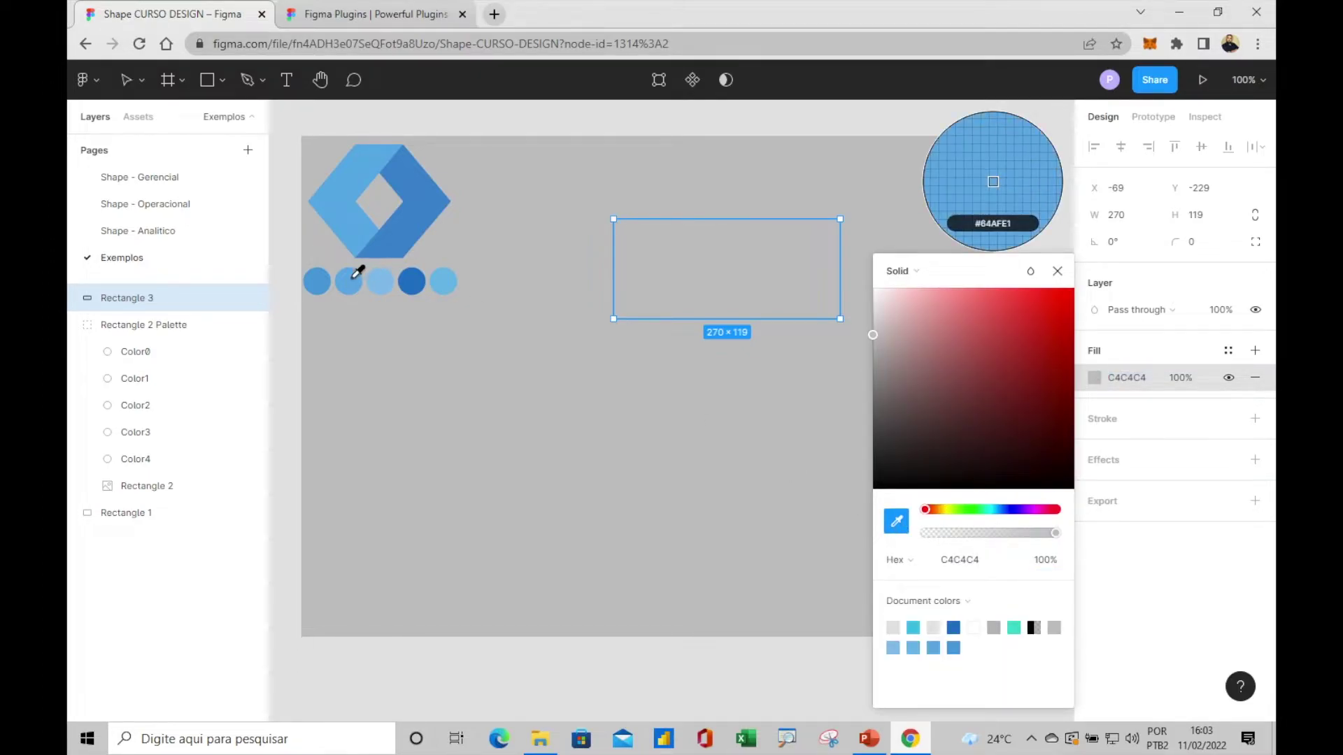
pyautogui.click(411, 281)
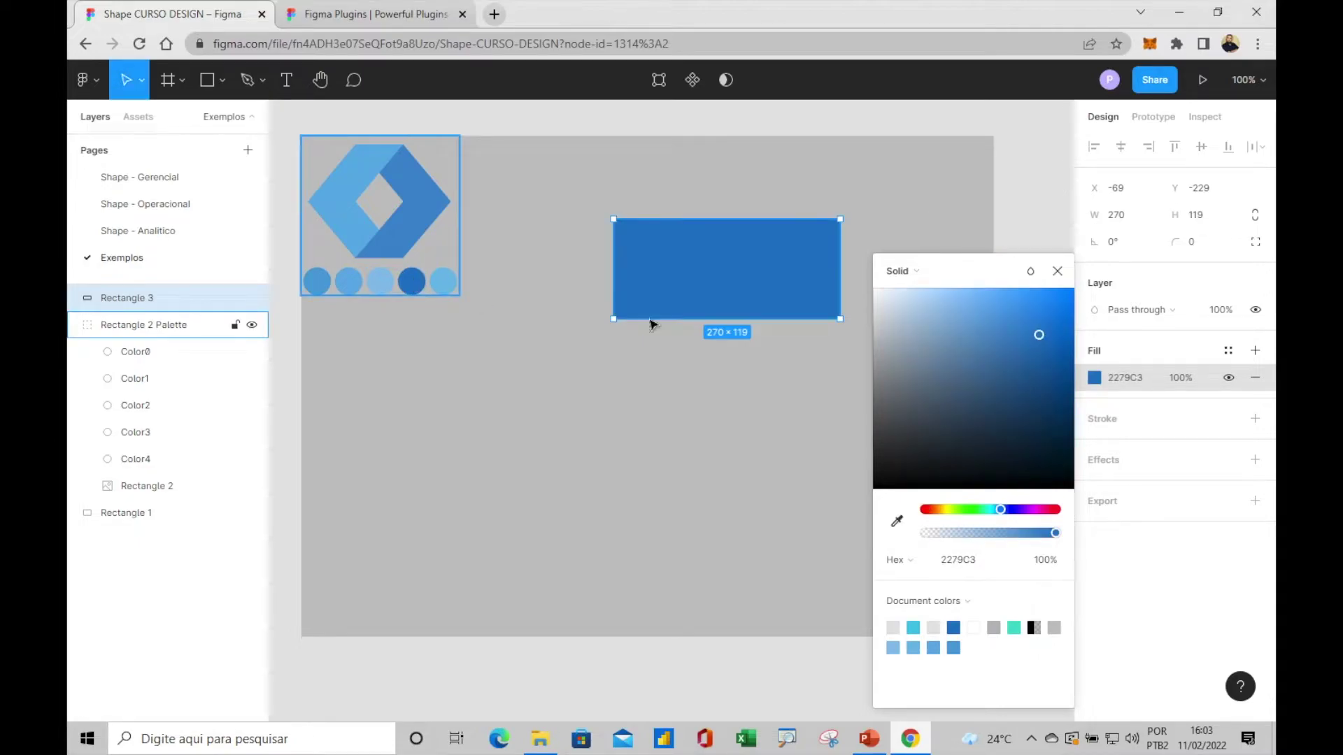
pyautogui.click(1028, 165)
pyautogui.click(780, 255)
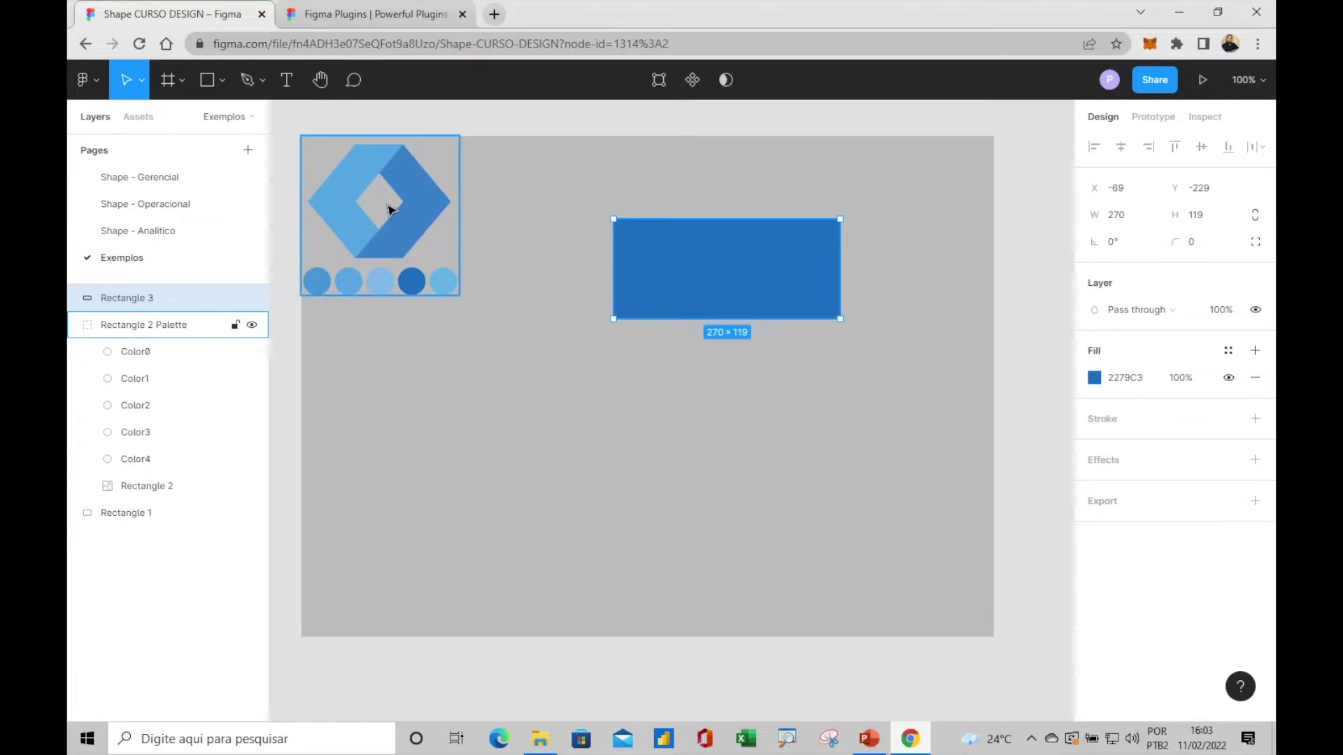
pyautogui.moveTo(724, 269)
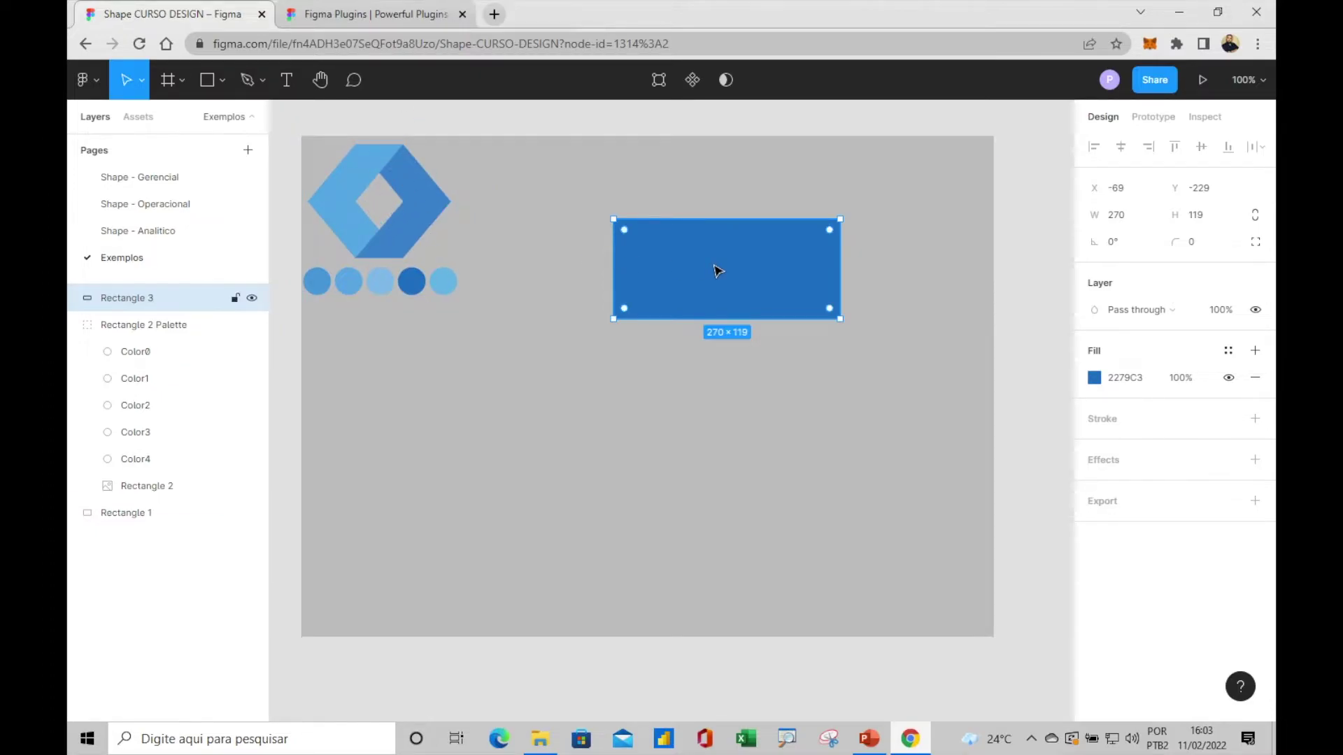
pyautogui.press('Delete')
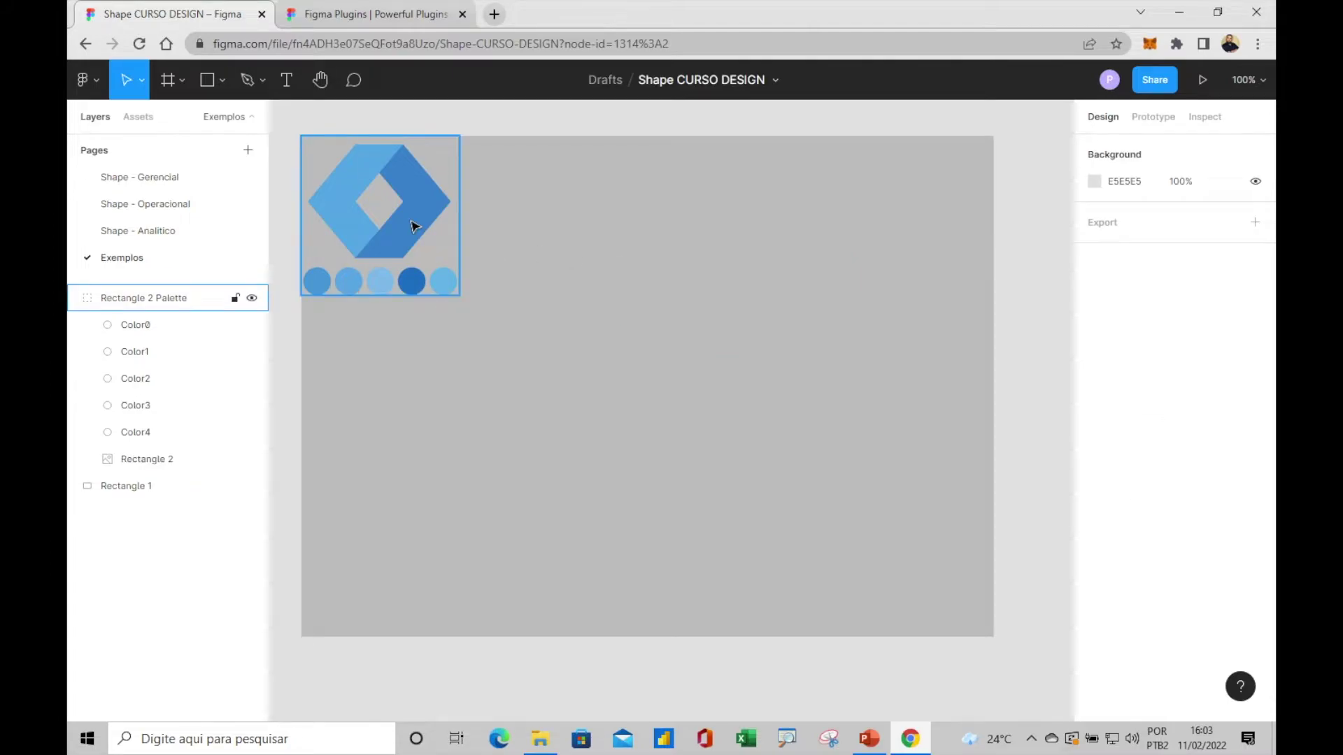
pyautogui.rightClick(397, 210)
pyautogui.click(650, 303)
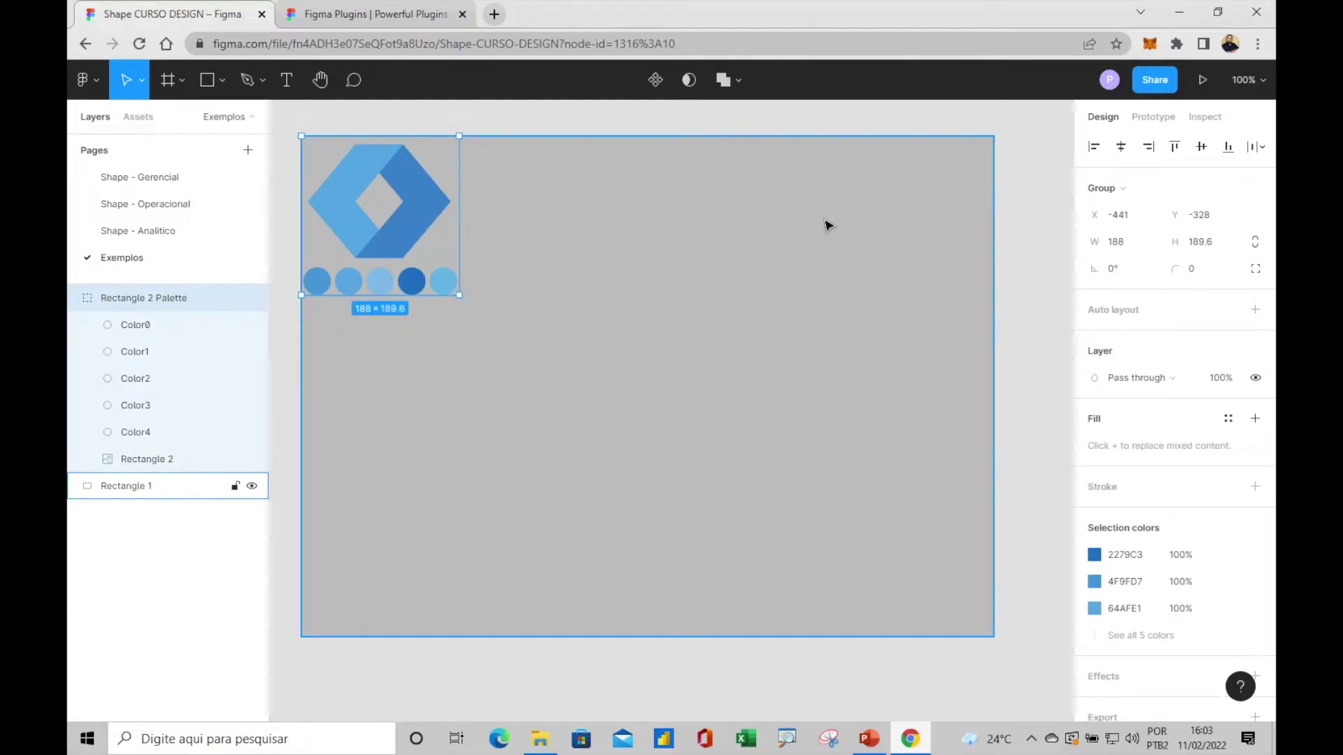
pyautogui.rightClick(813, 292)
pyautogui.moveTo(870, 589)
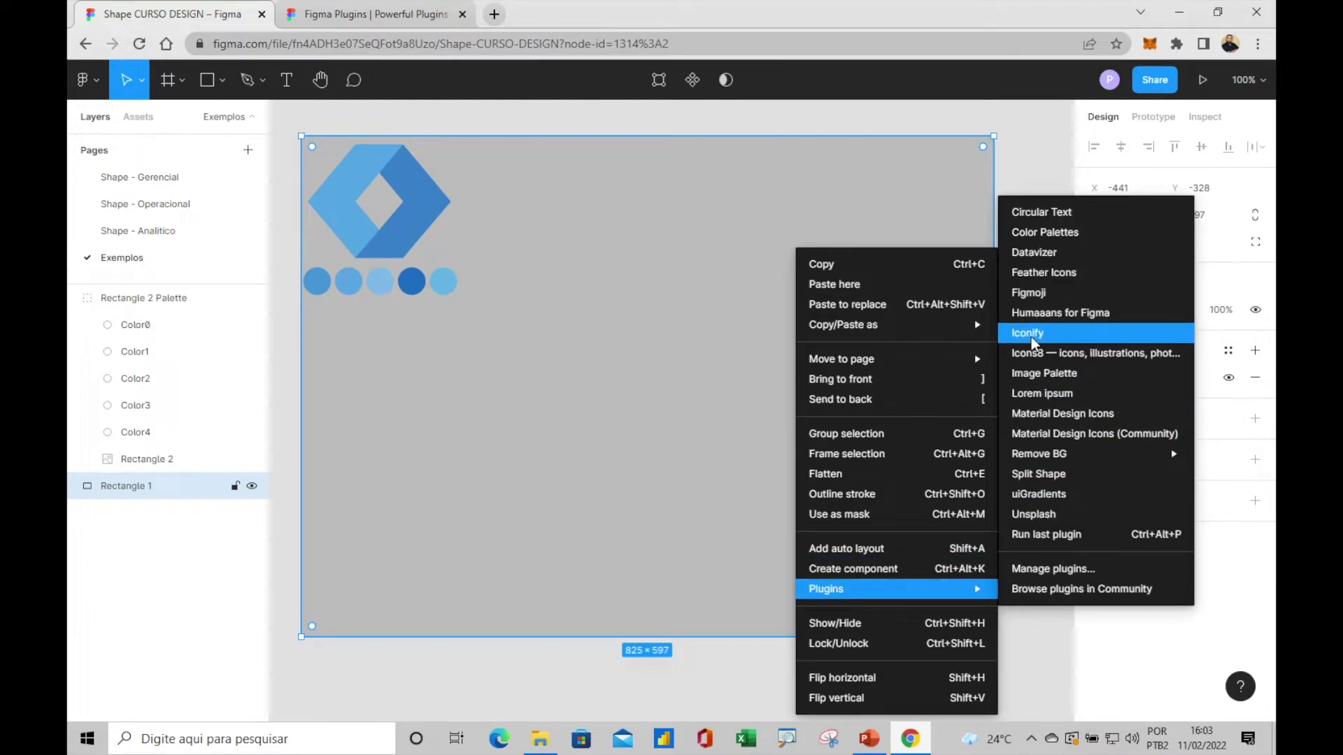
pyautogui.click(707, 401)
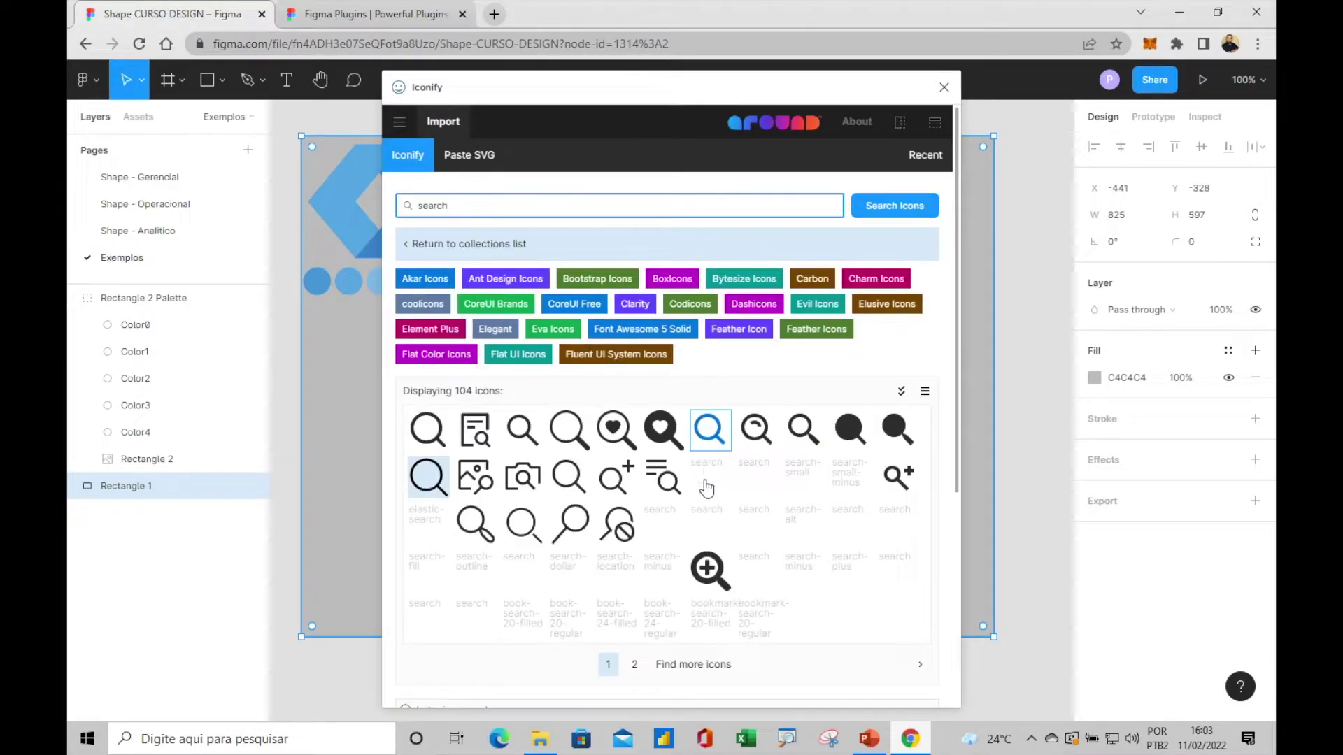
pyautogui.scroll(-3, 606, 524)
pyautogui.scroll(-2, 603, 363)
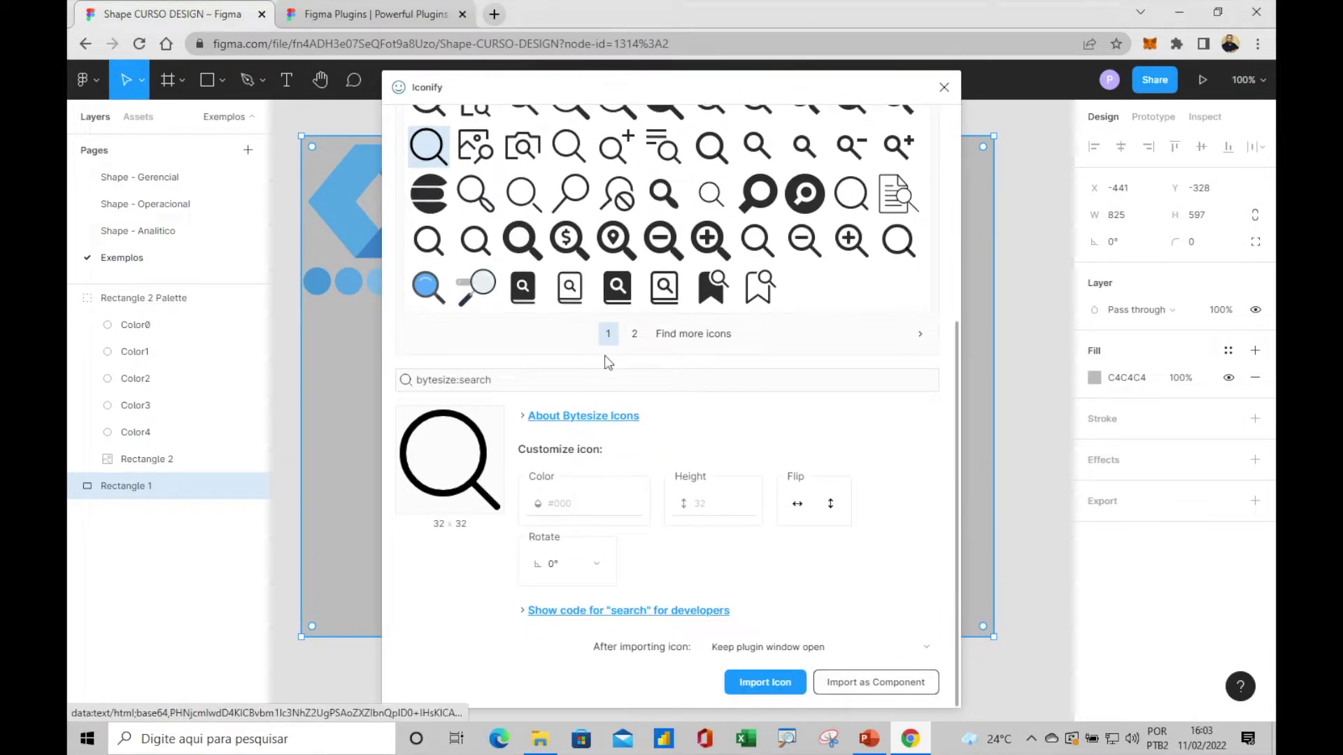
pyautogui.scroll(5, 559, 280)
pyautogui.moveTo(457, 209); pyautogui.dragTo(420, 210)
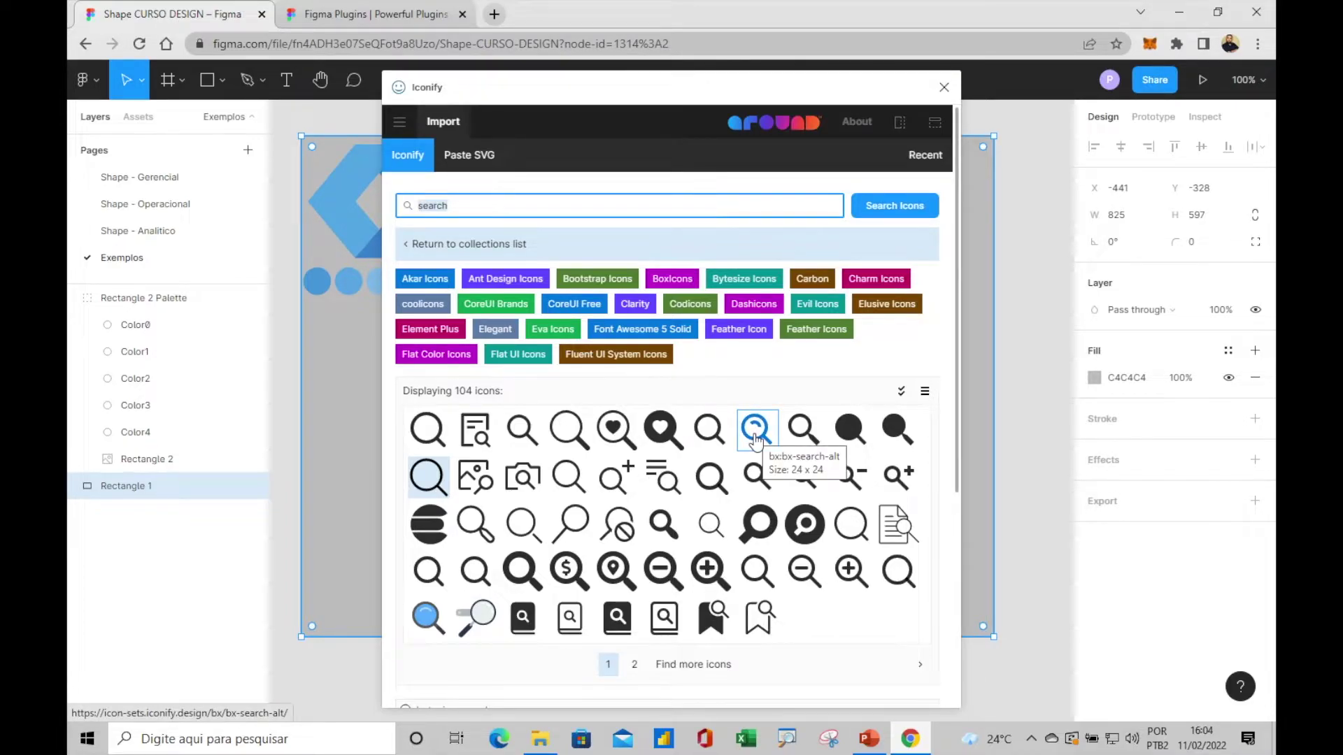
pyautogui.write('analysis')
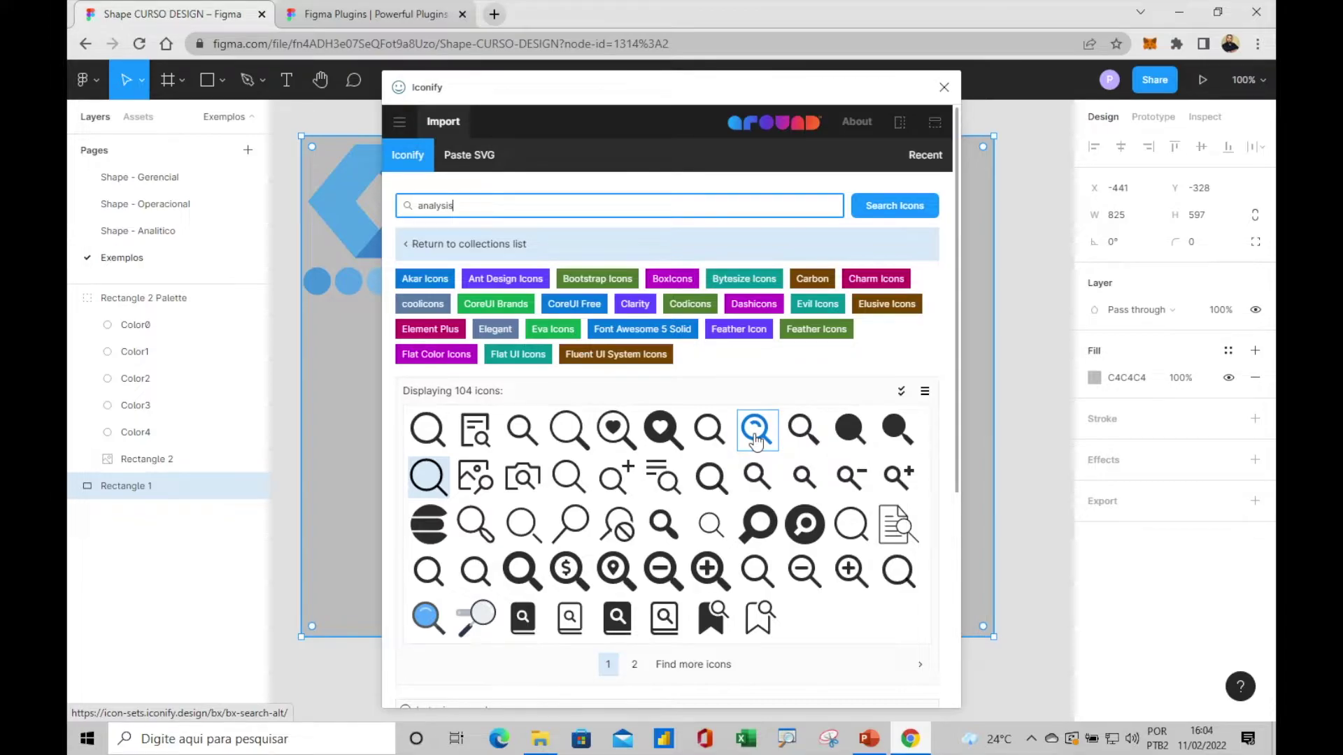
pyautogui.click(909, 221)
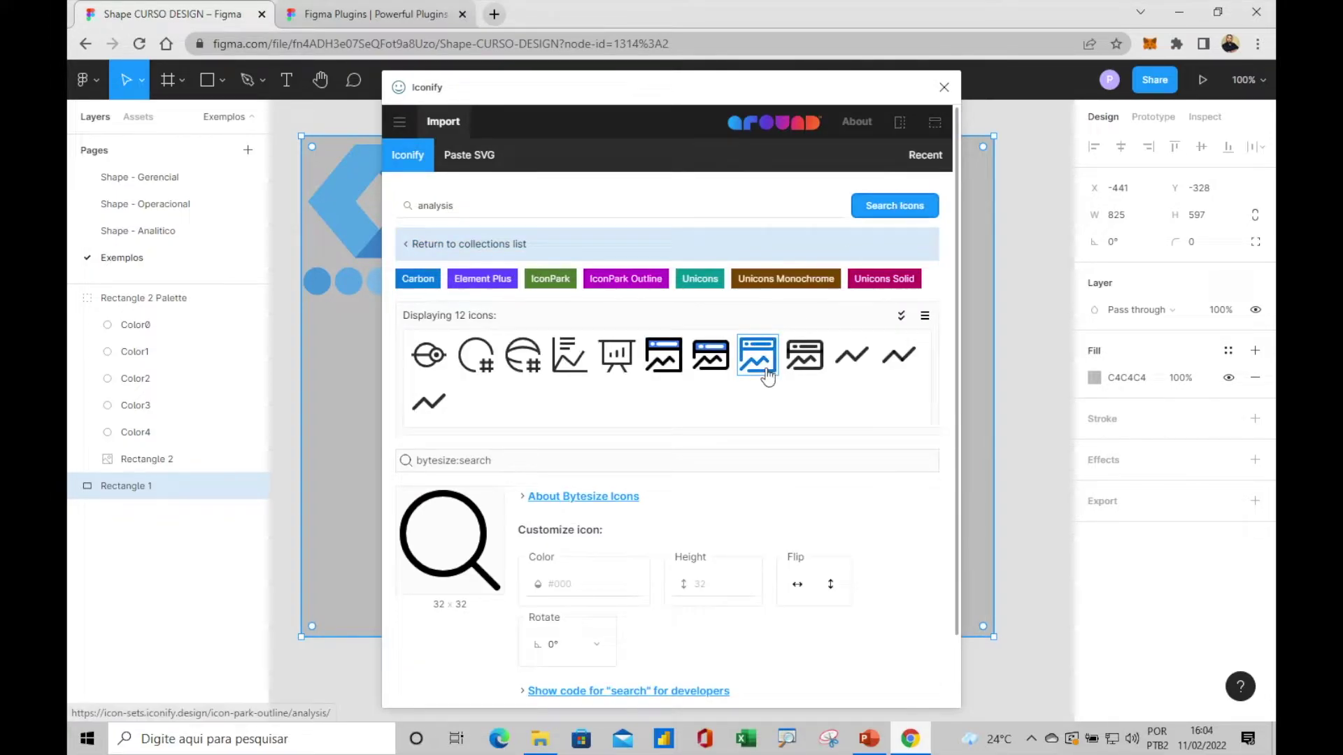
pyautogui.click(757, 355)
pyautogui.click(764, 671)
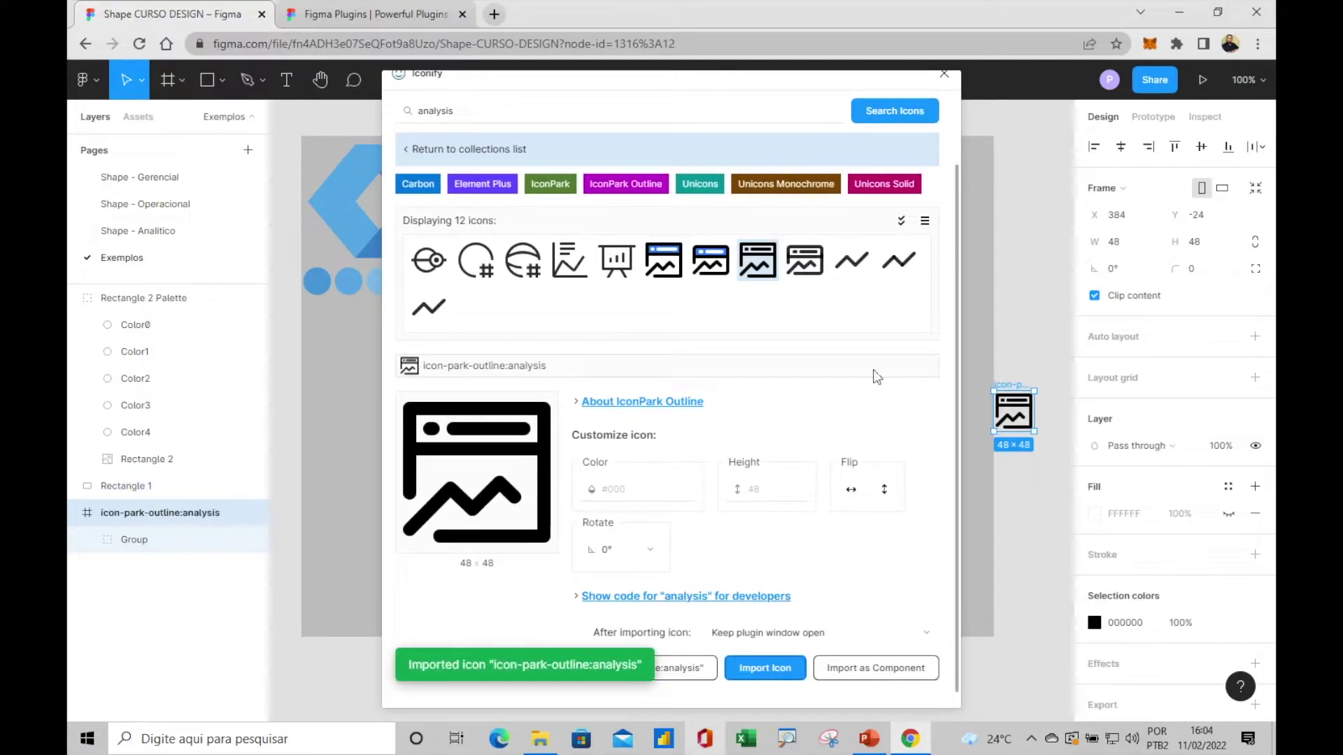
pyautogui.click(944, 74)
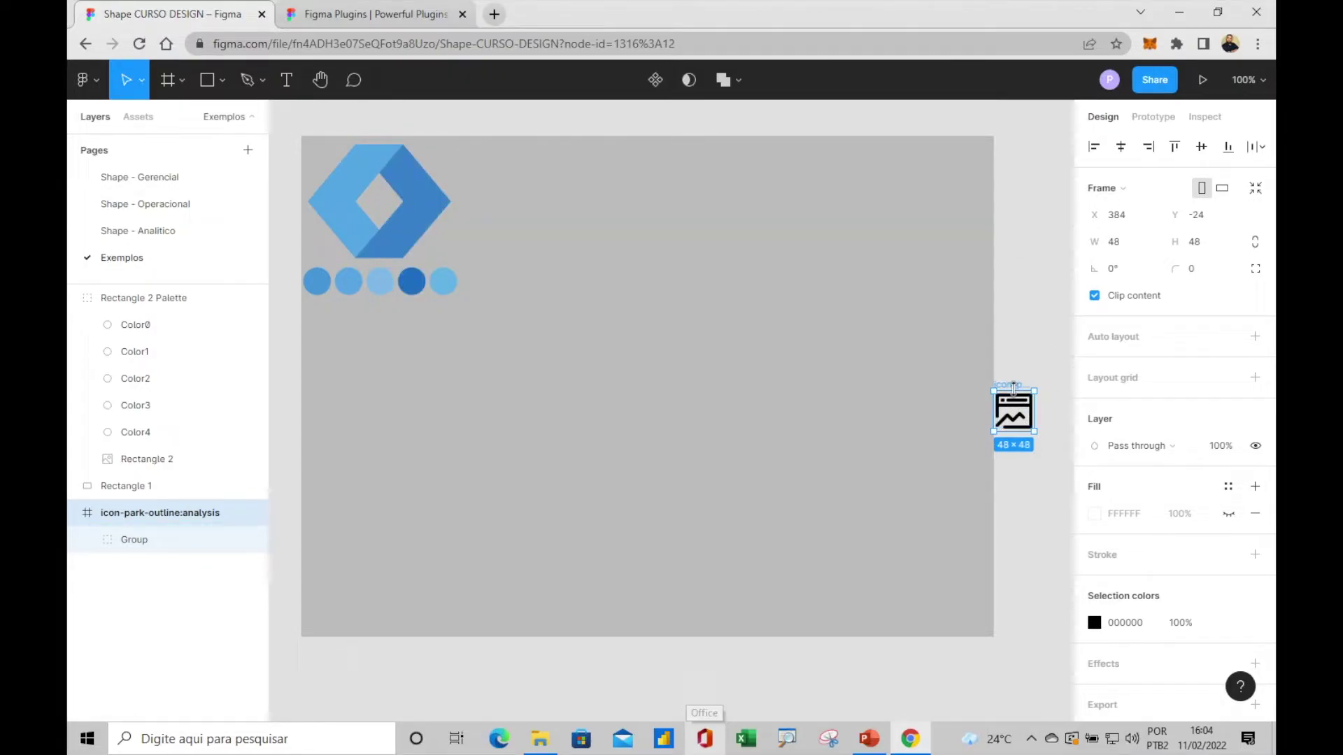
pyautogui.press('Delete')
pyautogui.click(543, 275)
pyautogui.rightClick(532, 271)
pyautogui.moveTo(624, 589)
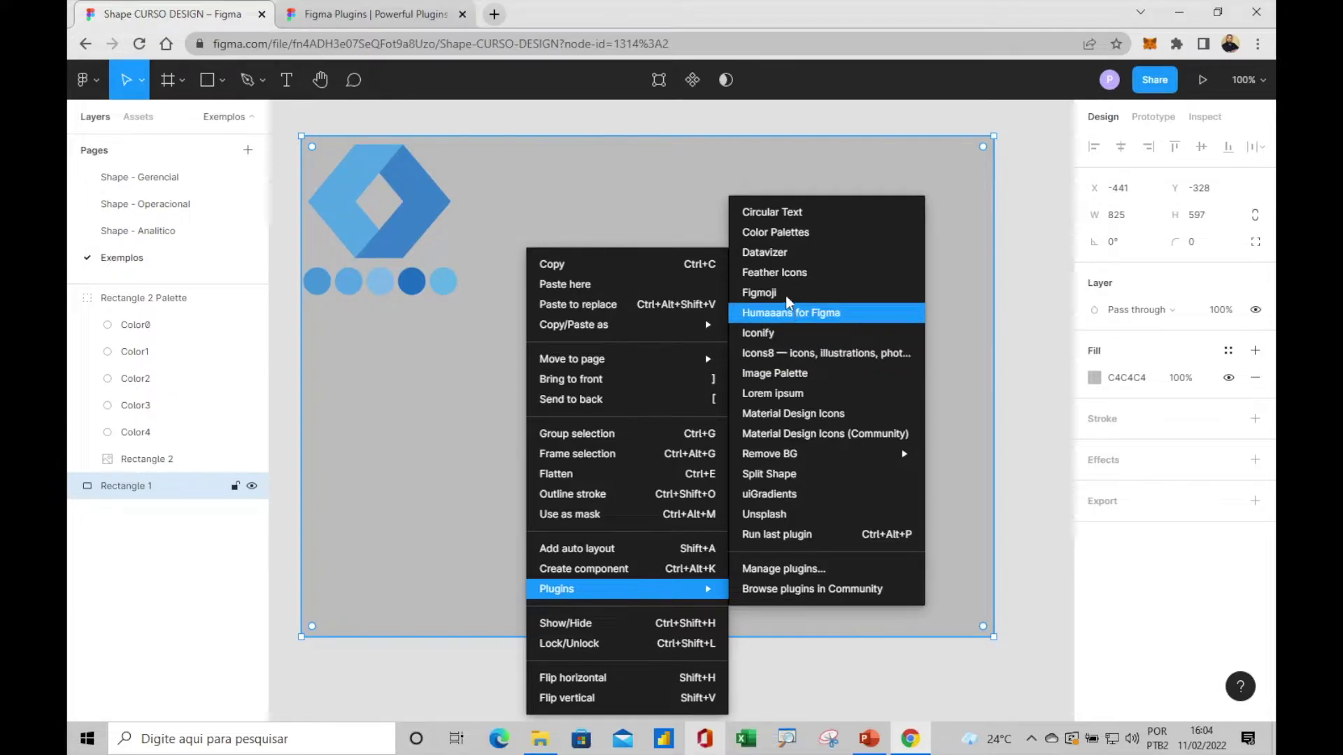
# Run Feather Icons and insert three copies of the twitter bird icon.
pyautogui.click(778, 278)
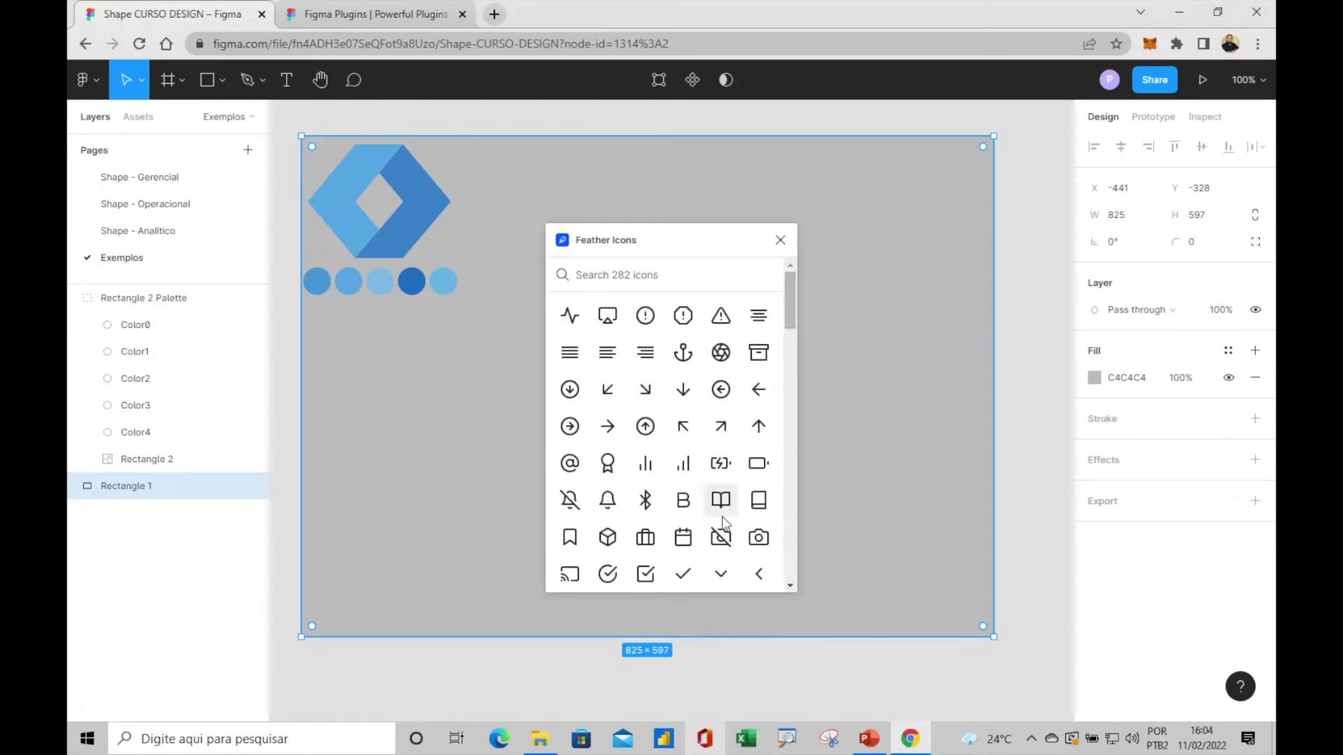
pyautogui.scroll(-5, 675, 461)
pyautogui.scroll(-1, 675, 463)
pyautogui.scroll(-2, 675, 463)
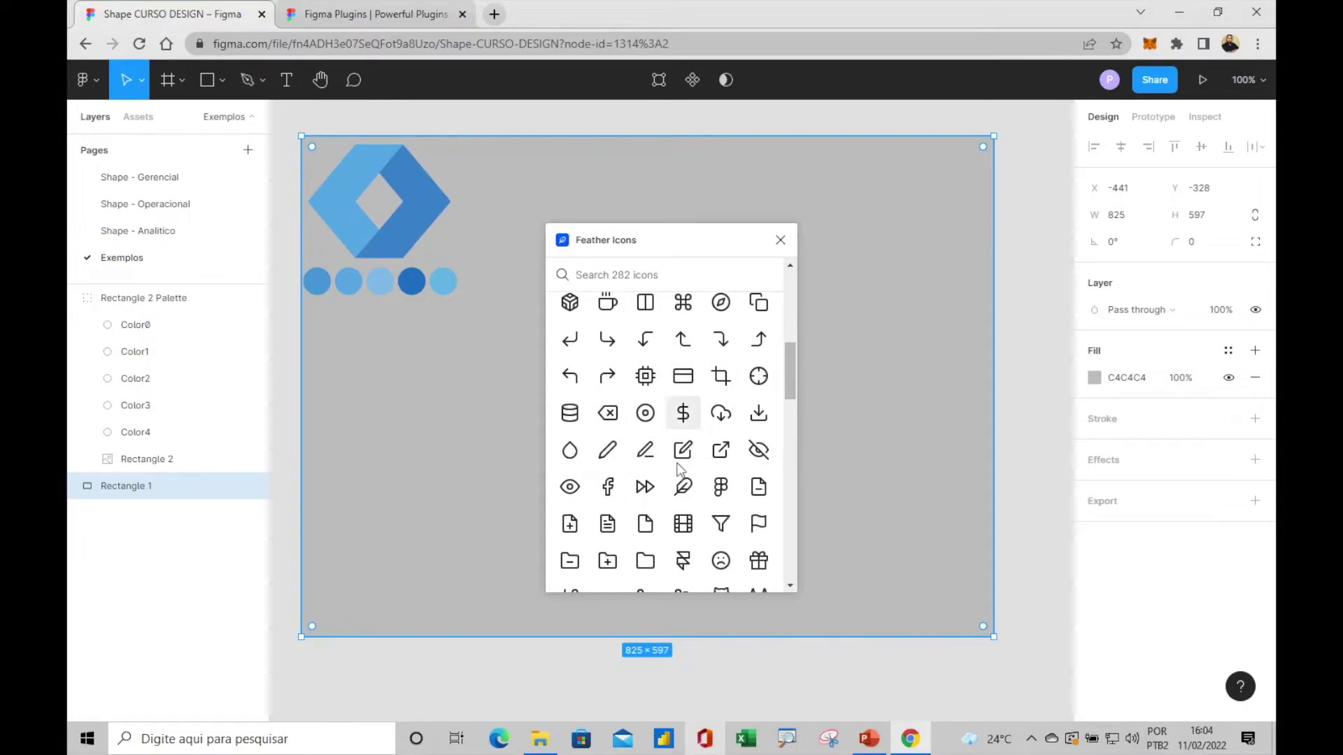
pyautogui.scroll(2, 675, 481)
pyautogui.scroll(5, 671, 455)
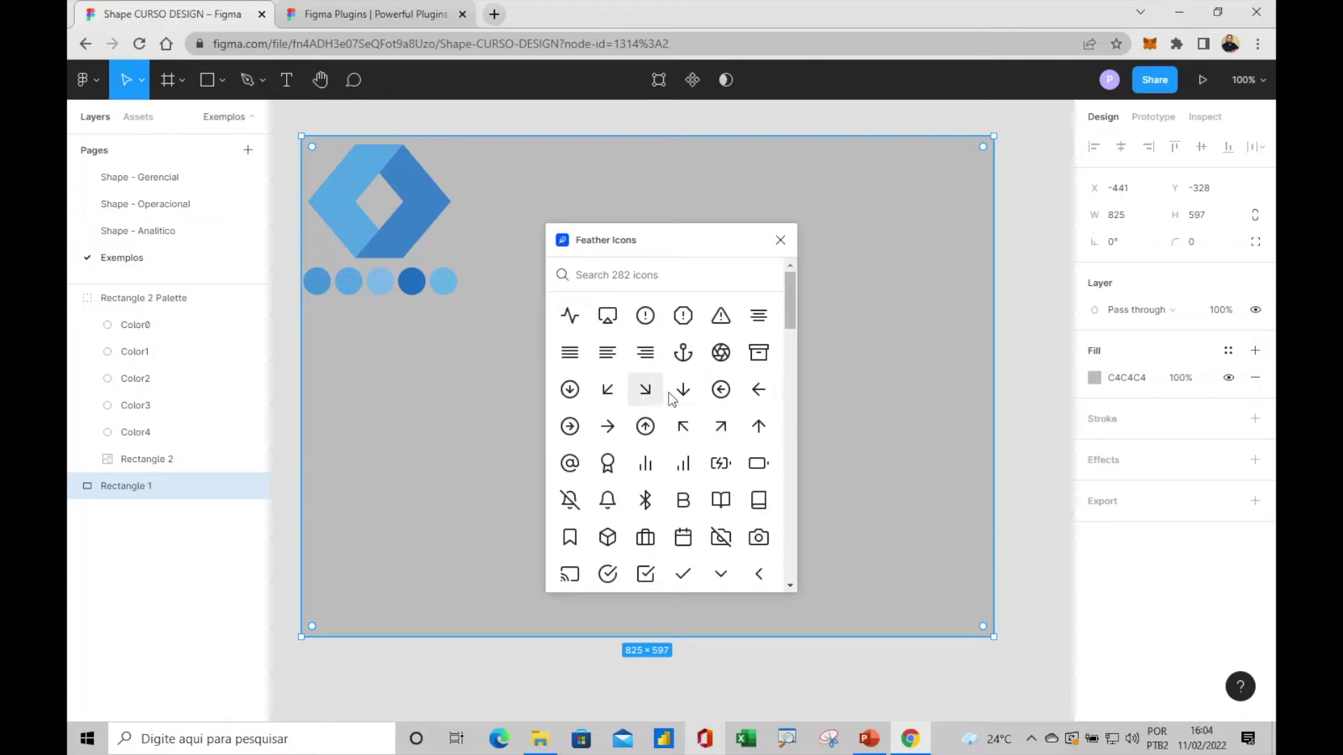
pyautogui.scroll(-3, 683, 413)
pyautogui.scroll(-5, 686, 468)
pyautogui.scroll(-5, 686, 469)
pyautogui.scroll(-4, 689, 468)
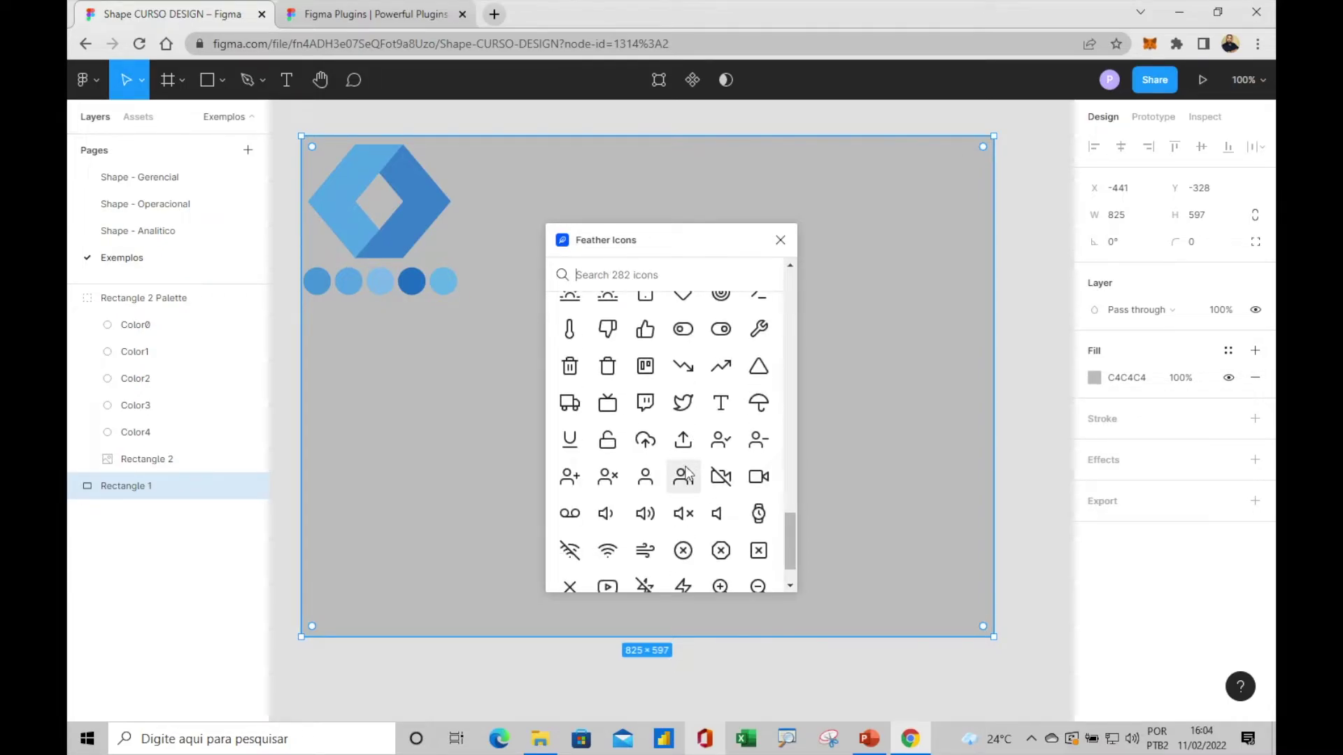
pyautogui.scroll(-2, 684, 454)
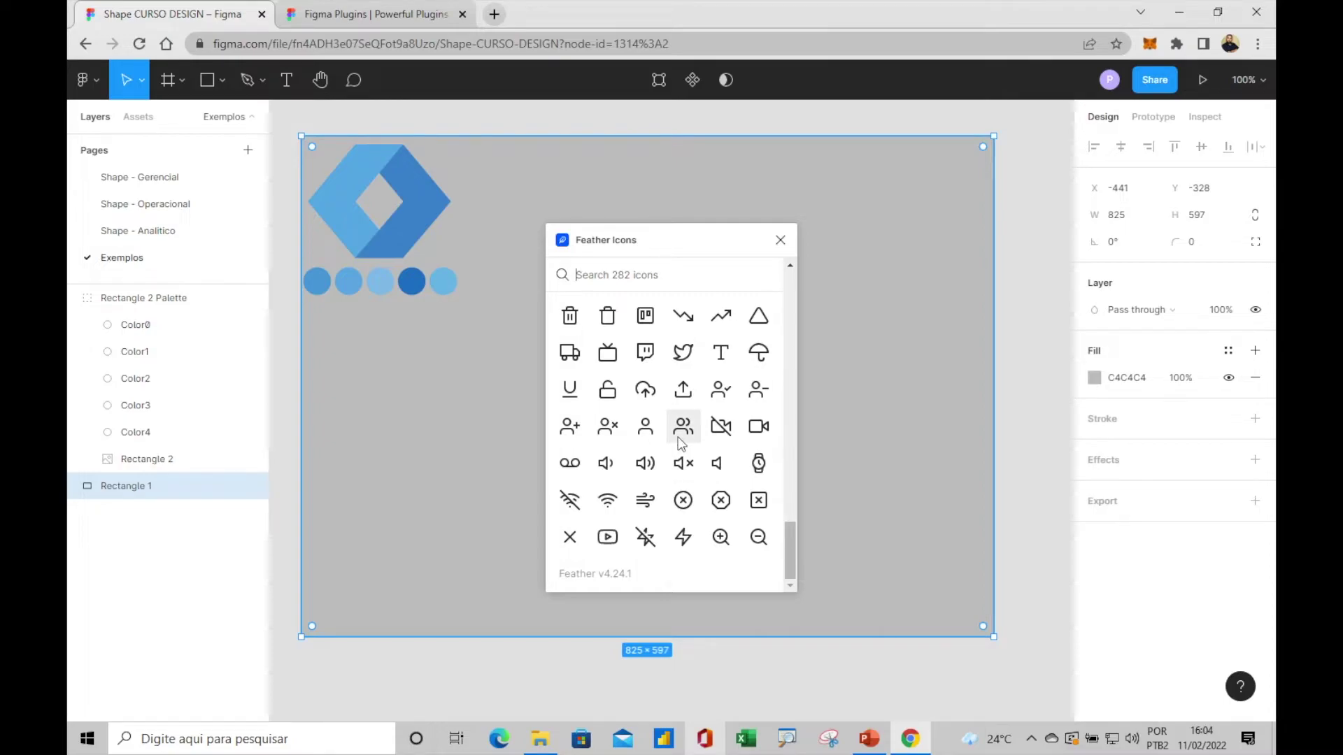
pyautogui.click(684, 354)
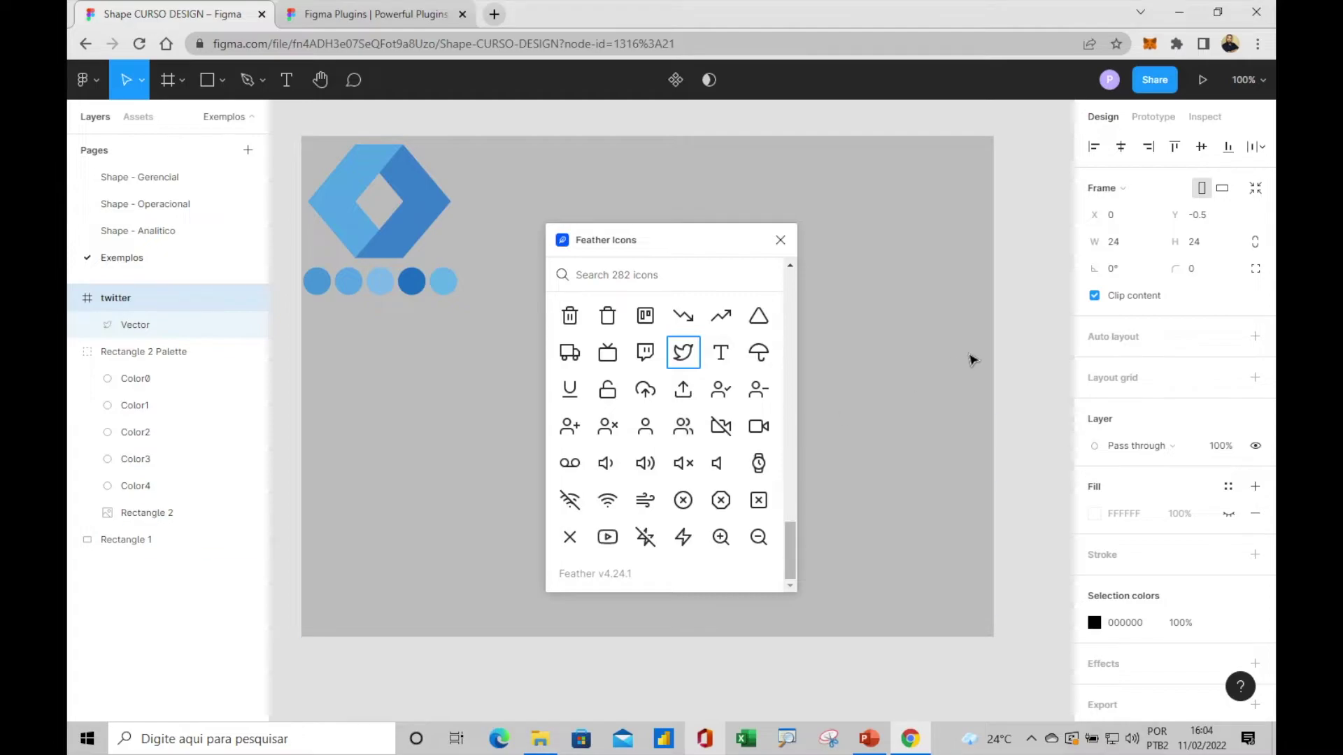
pyautogui.click(683, 354)
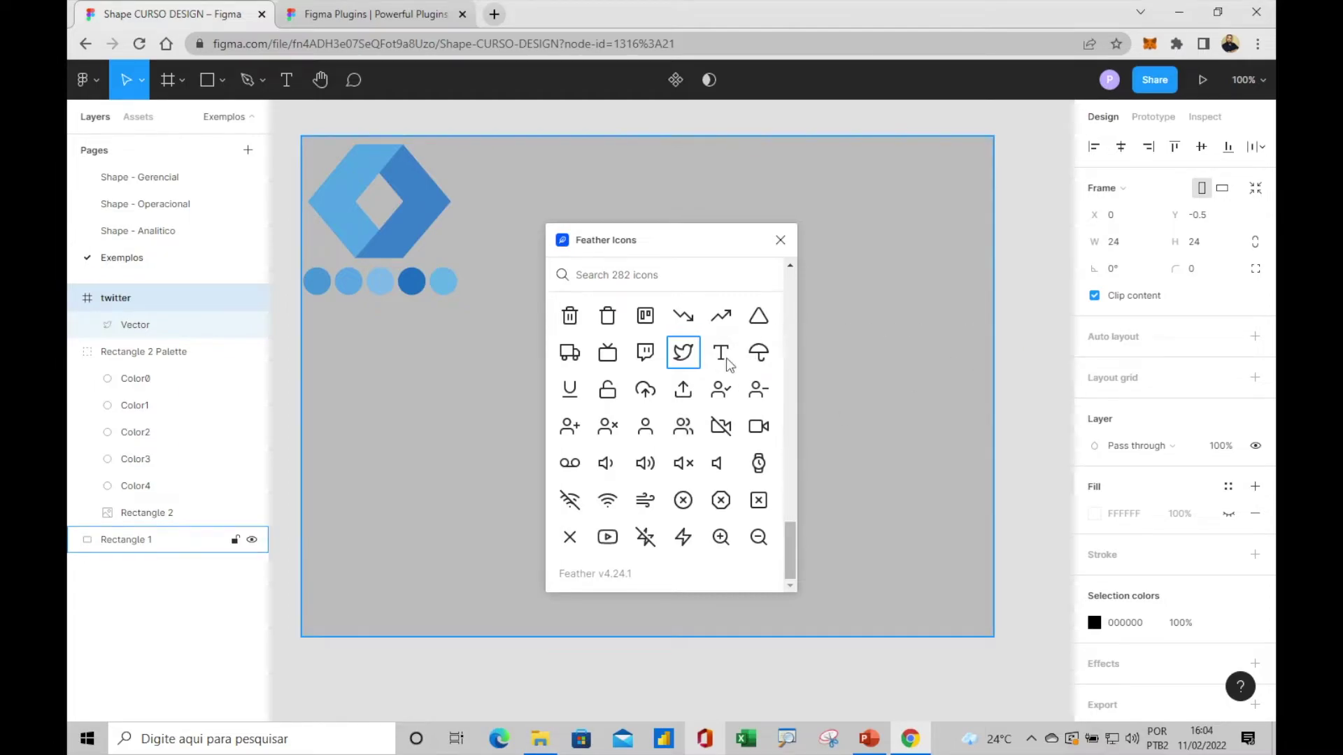
pyautogui.click(683, 353)
# Enlarge one twitter icon to 145×145 and move it up-left below the logo.
pyautogui.click(779, 242)
pyautogui.moveTo(688, 427); pyautogui.dragTo(788, 526)
pyautogui.moveTo(740, 470); pyautogui.dragTo(600, 267)
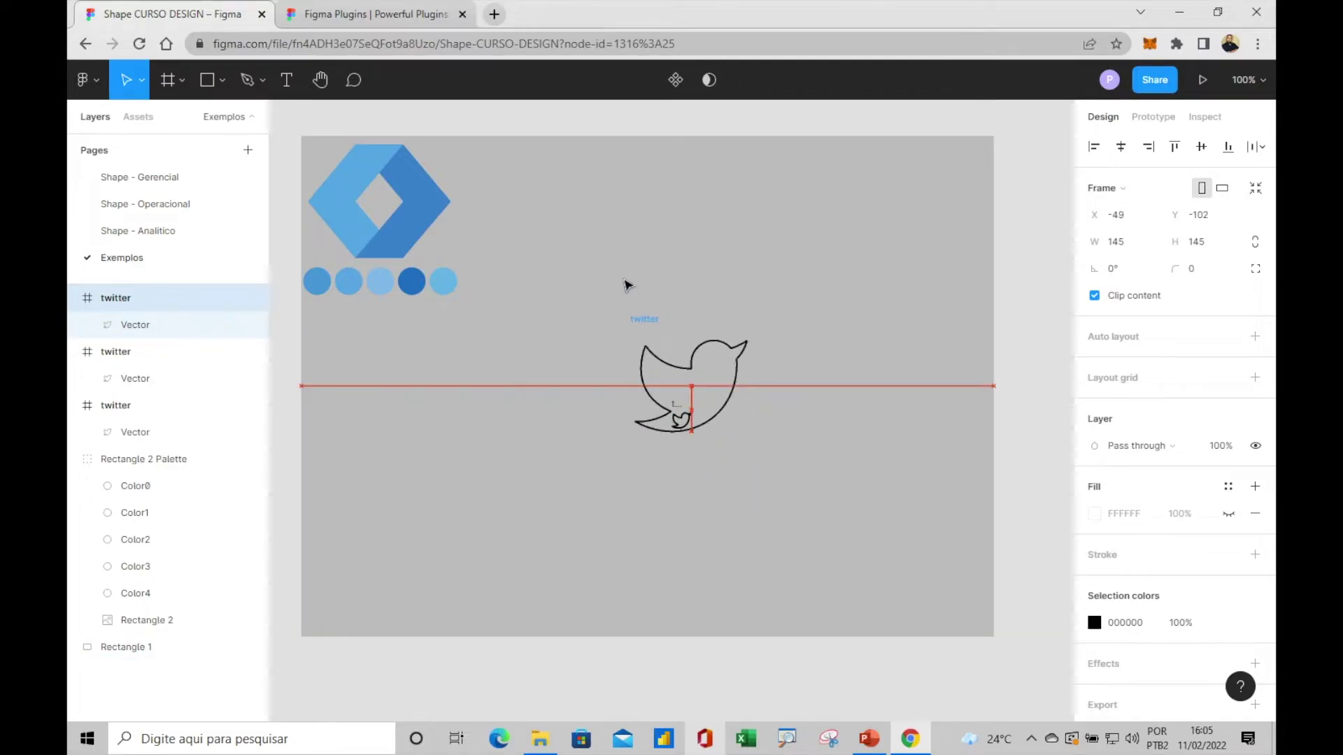
pyautogui.rightClick(715, 292)
pyautogui.moveTo(806, 589)
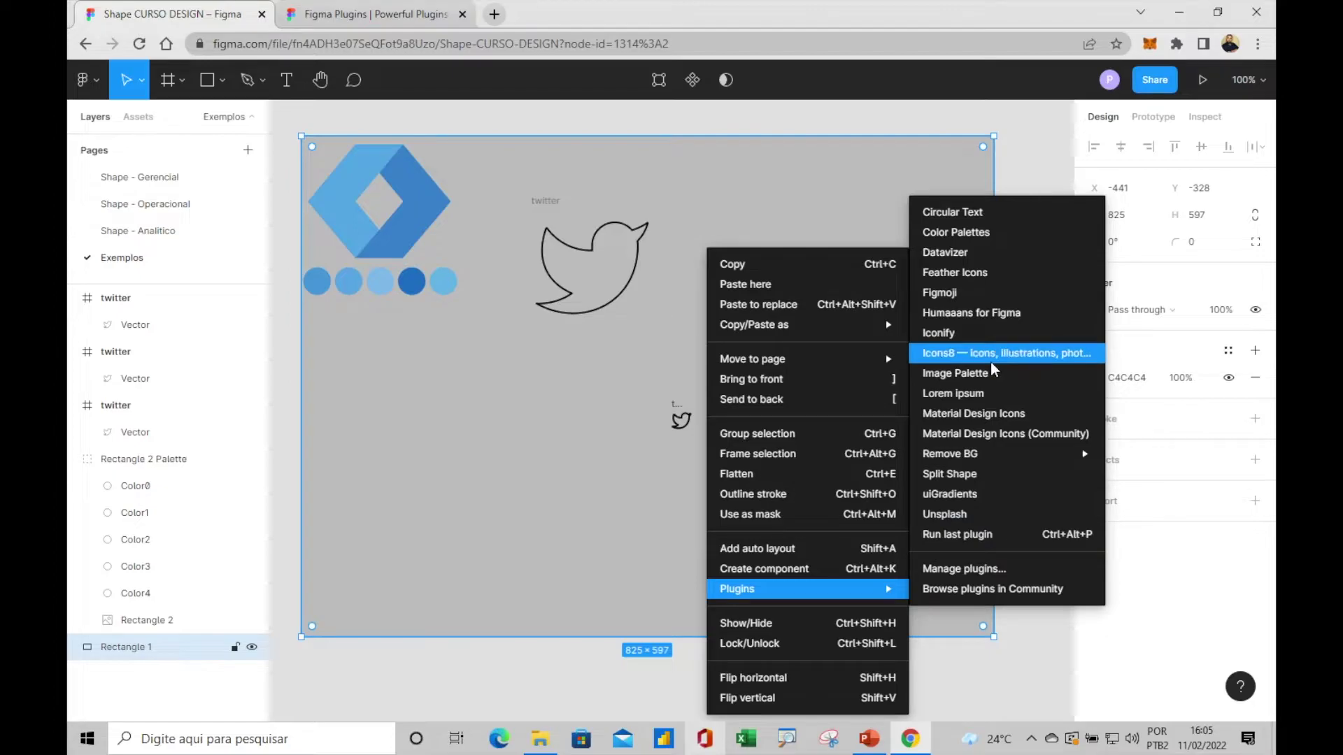
# Insert a monkey emoji onto the canvas with the Figmoji plugin.
pyautogui.click(958, 307)
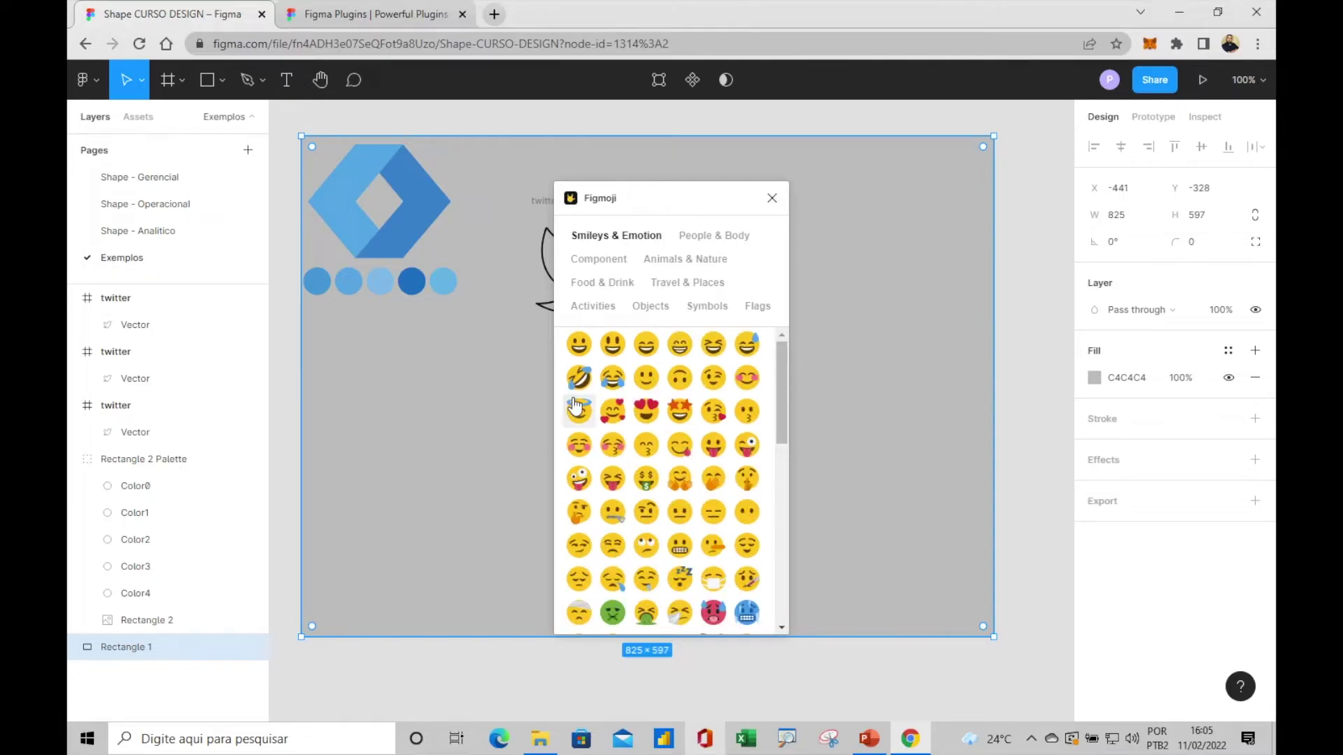
pyautogui.scroll(-5, 665, 447)
pyautogui.scroll(-5, 675, 465)
pyautogui.scroll(-1, 675, 465)
pyautogui.click(712, 416)
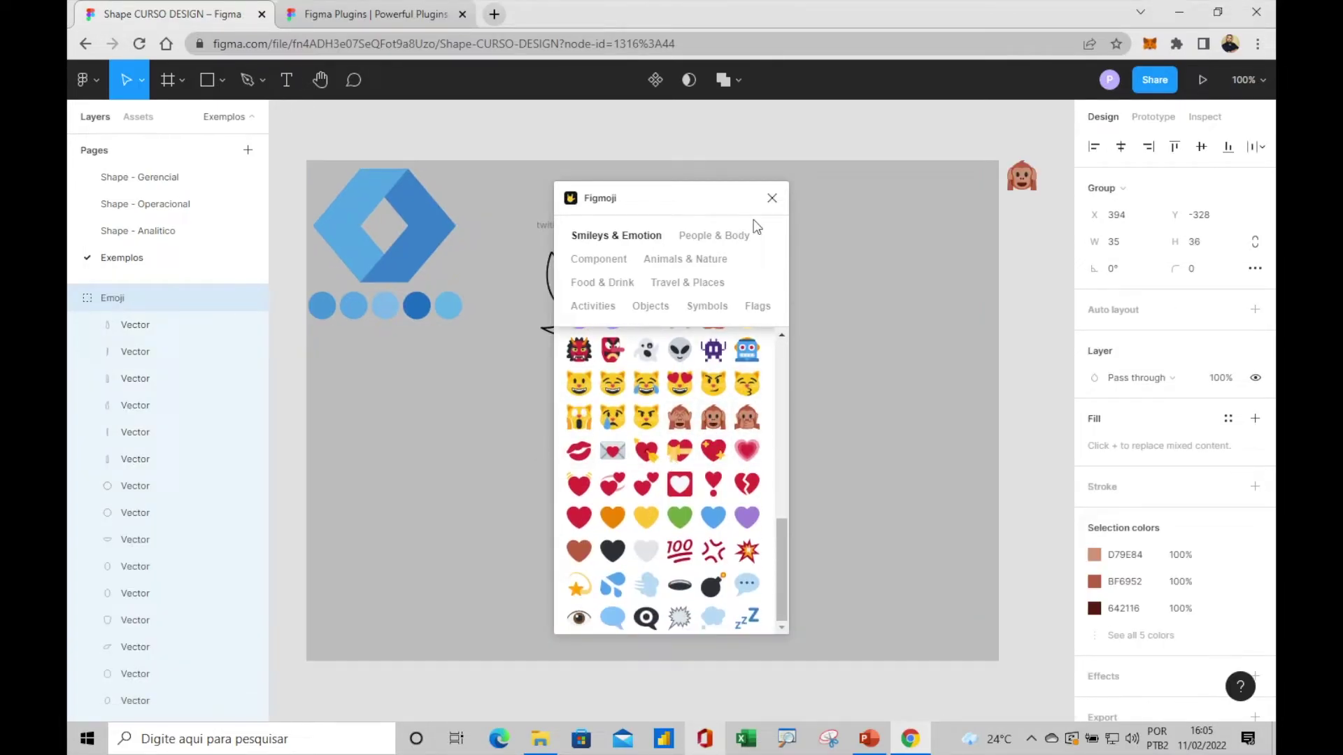
pyautogui.click(772, 198)
# Move the monkey emoji beside the twitter bird and enlarge it to 93×99.
pyautogui.moveTo(1029, 185); pyautogui.dragTo(765, 235)
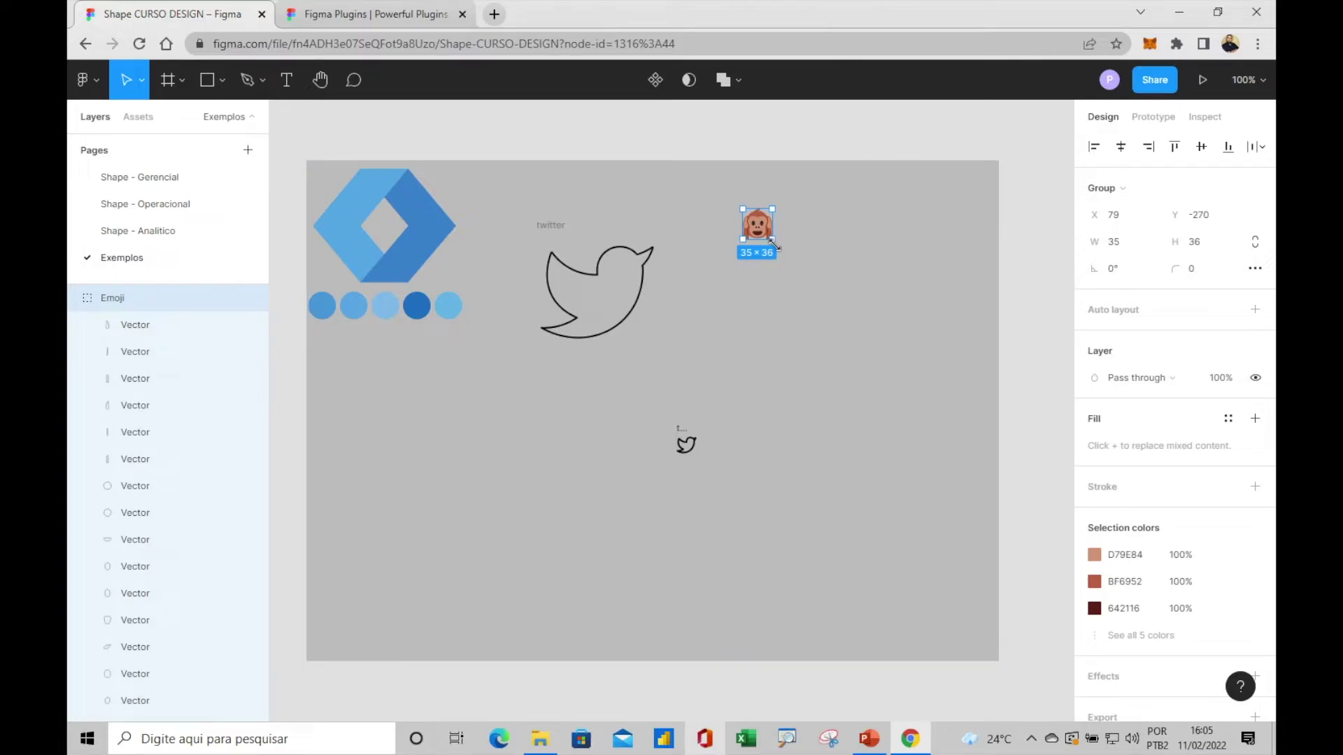
pyautogui.moveTo(802, 268); pyautogui.dragTo(842, 237)
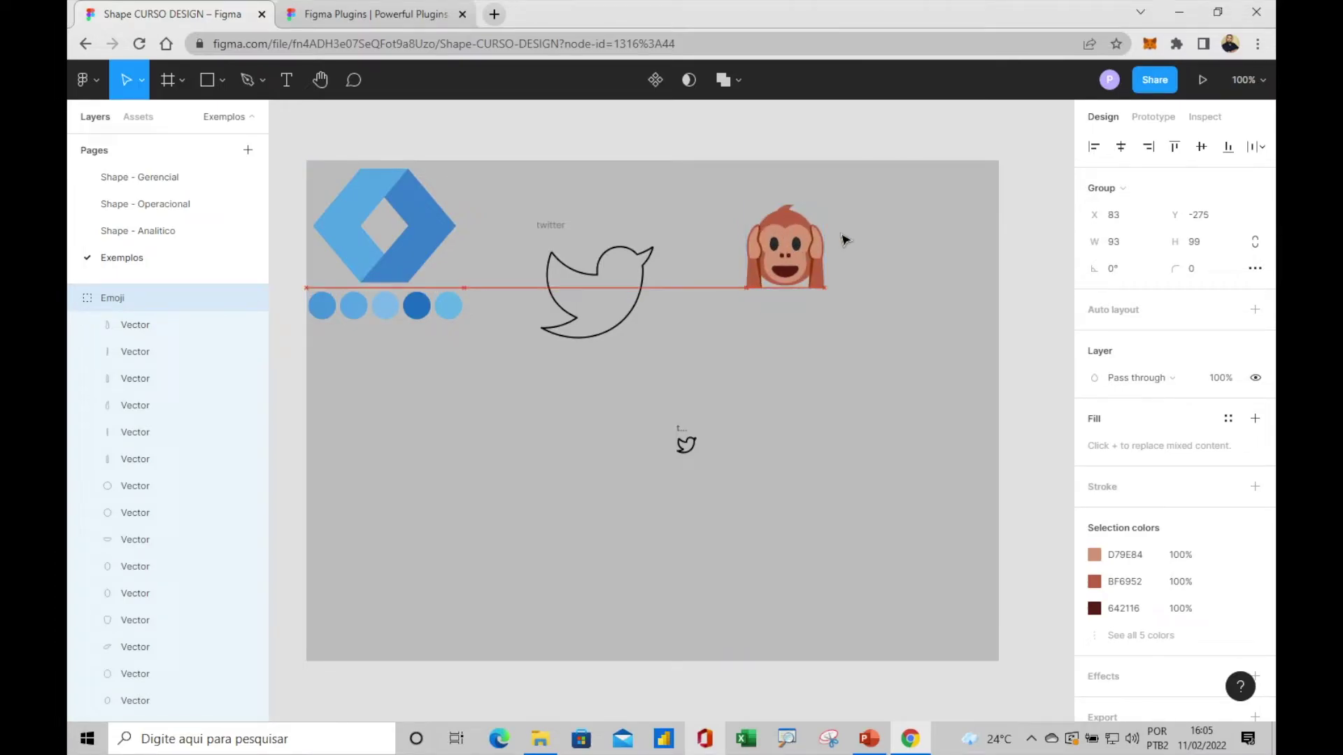
pyautogui.rightClick(737, 323)
pyautogui.moveTo(834, 589)
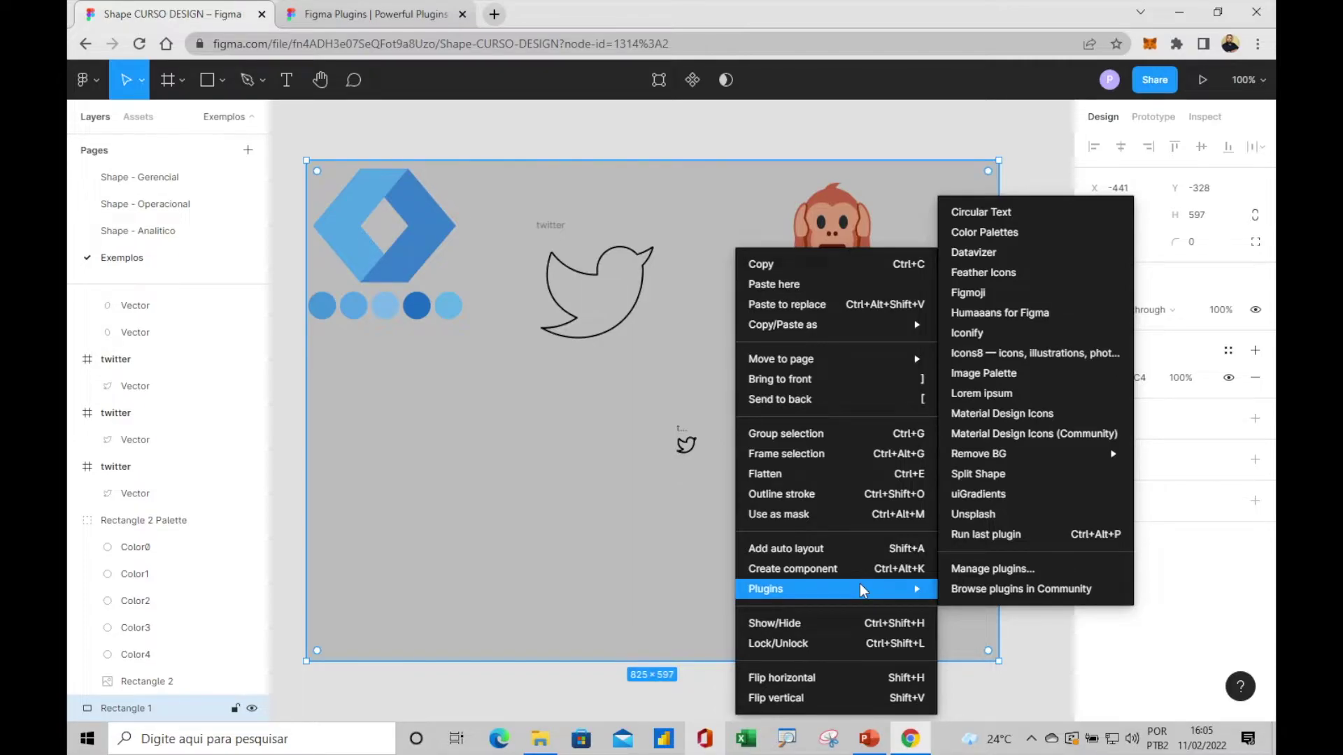
# Insert the Humaaans running woman illustration onto the canvas.
pyautogui.click(1007, 317)
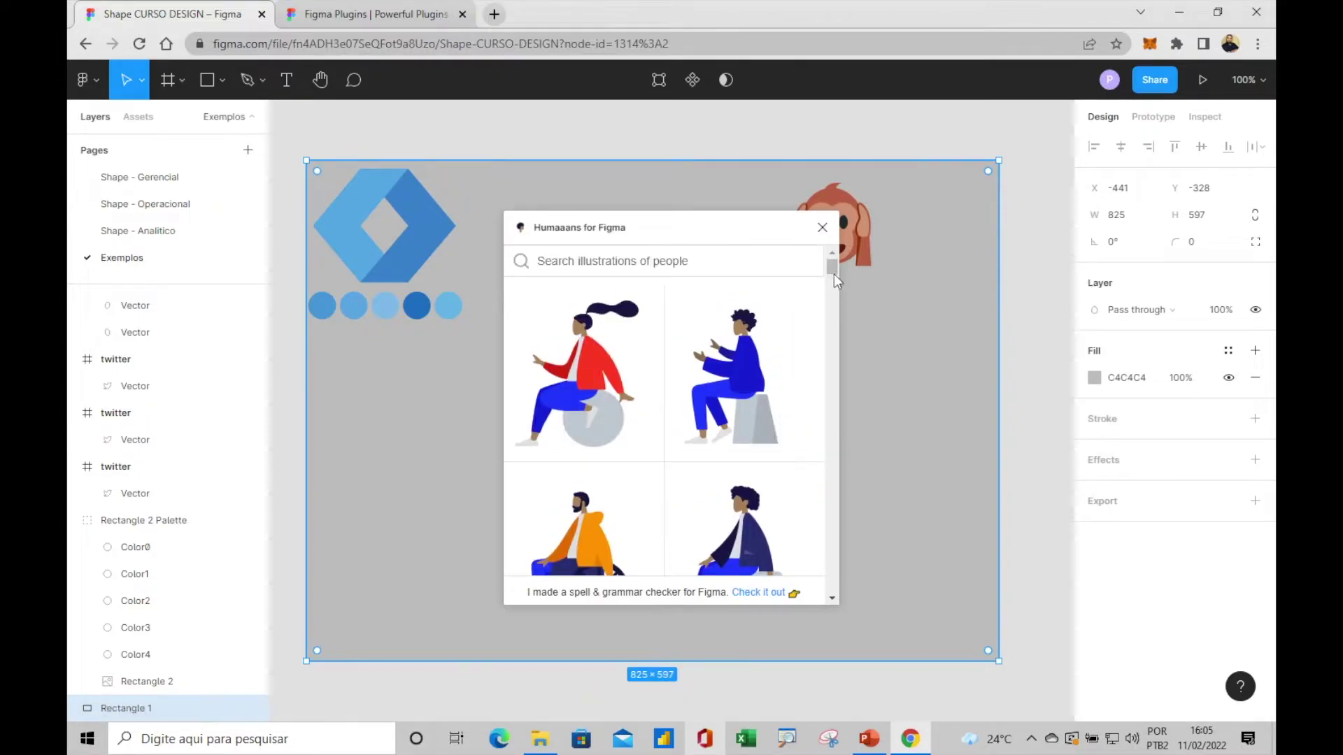
pyautogui.moveTo(834, 273); pyautogui.dragTo(833, 287)
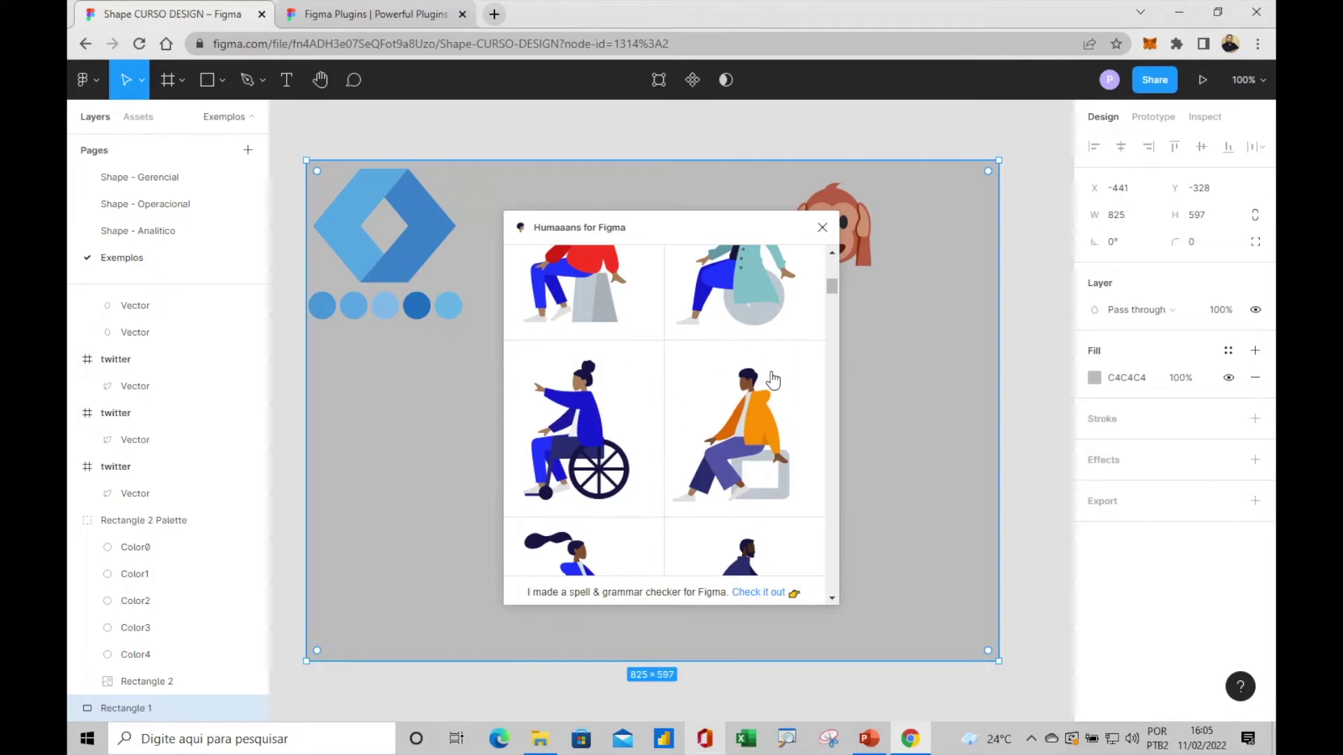
pyautogui.moveTo(832, 292); pyautogui.dragTo(826, 339)
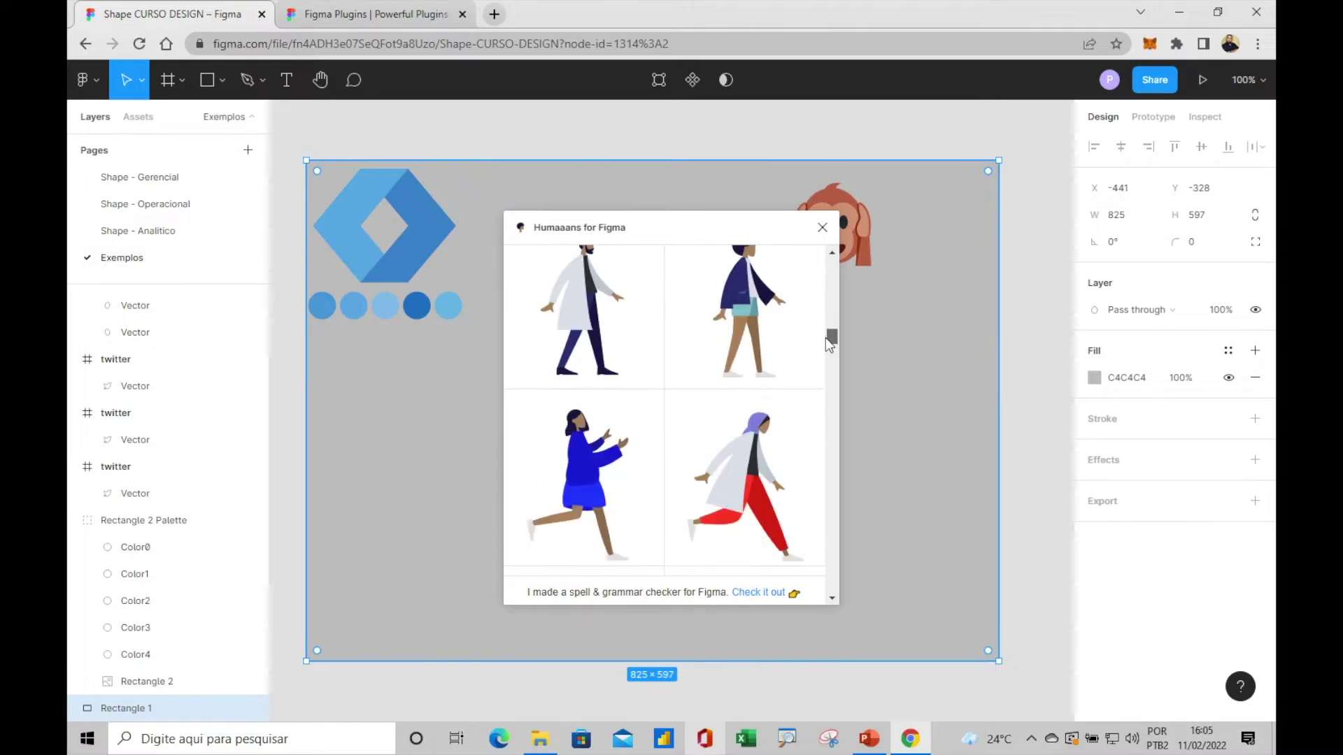
pyautogui.click(726, 442)
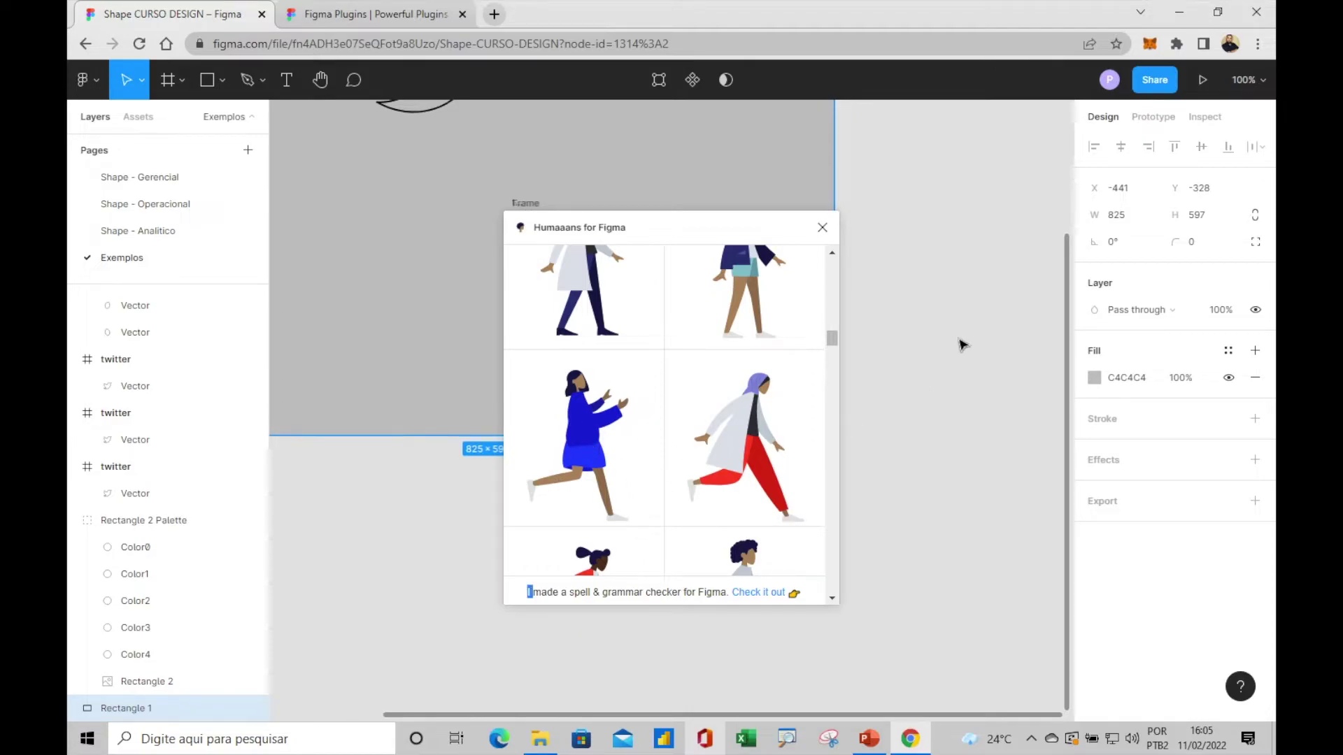
pyautogui.click(854, 450)
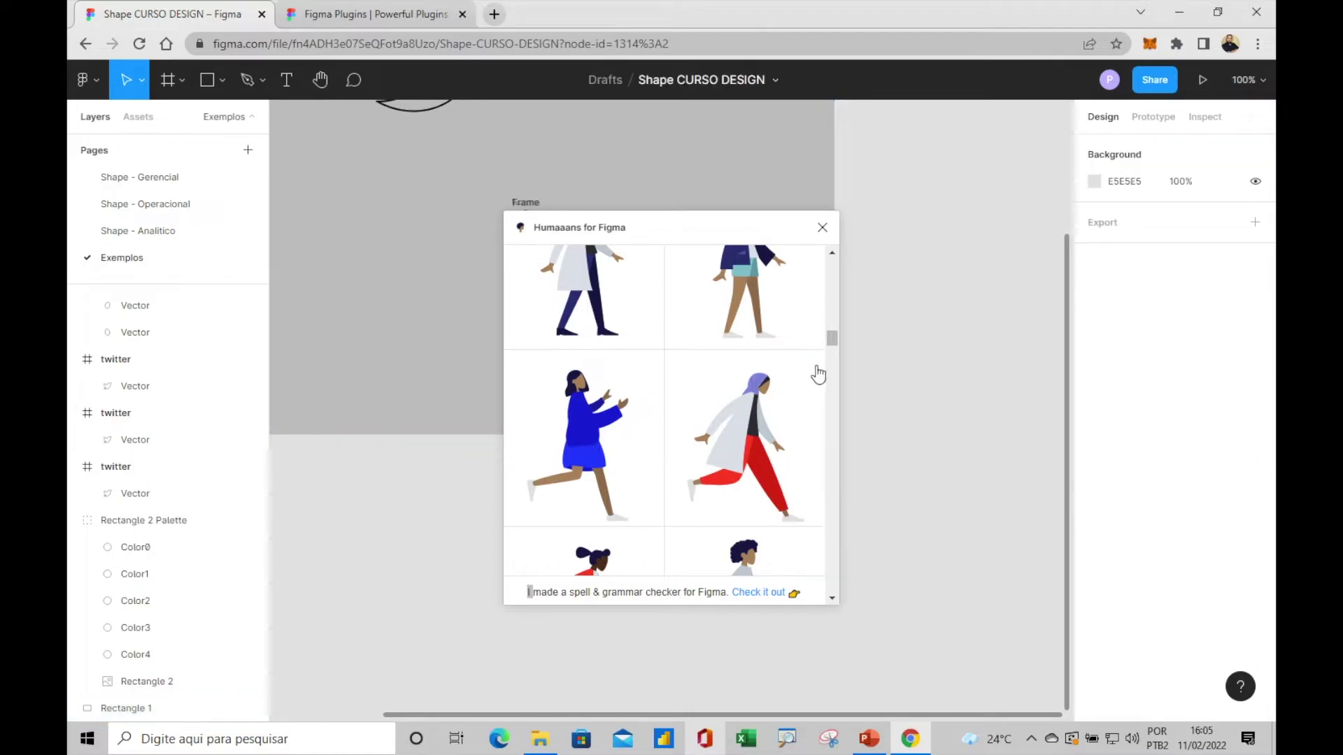
pyautogui.click(822, 228)
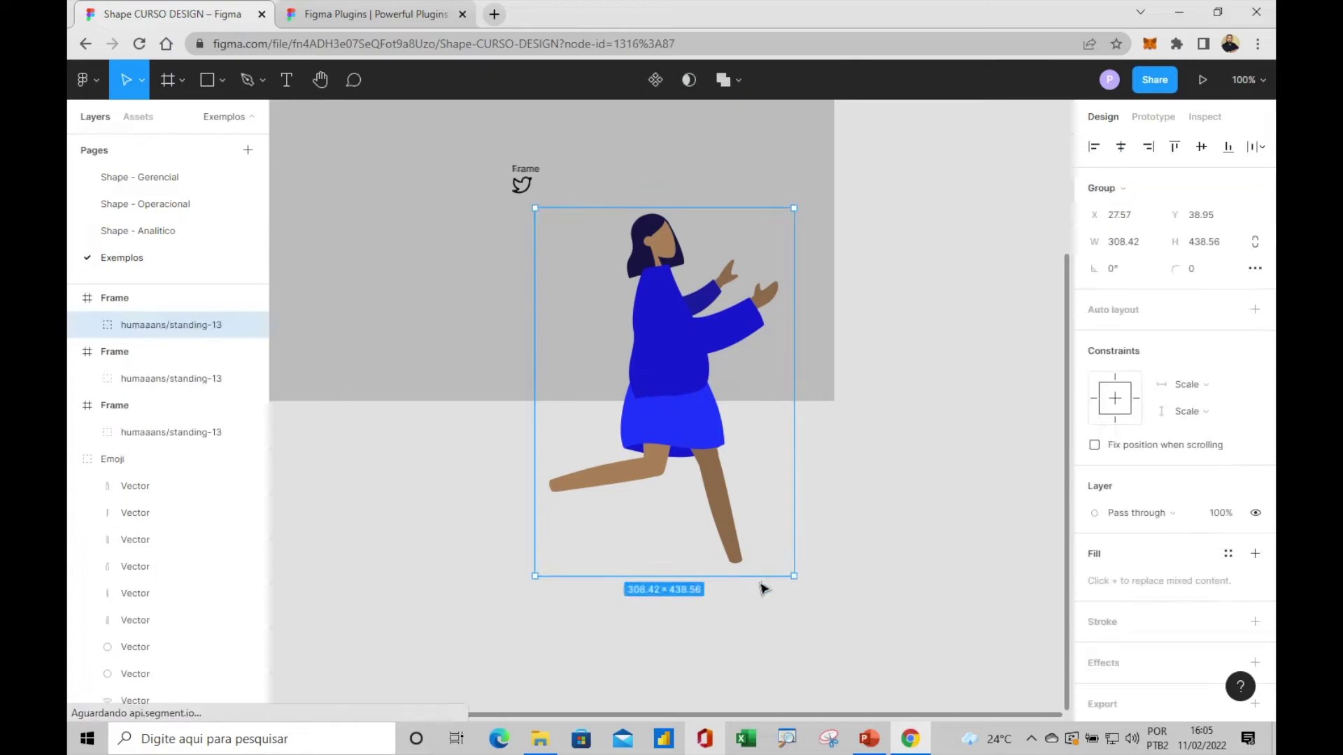
# Shrink the figure to about 138×164 and delete the leftover frames and large copy.
pyautogui.moveTo(694, 434)
pyautogui.mouseDown()
pyautogui.moveTo(612, 255)
pyautogui.moveTo(458, 256)
pyautogui.mouseUp()
pyautogui.click(741, 454)
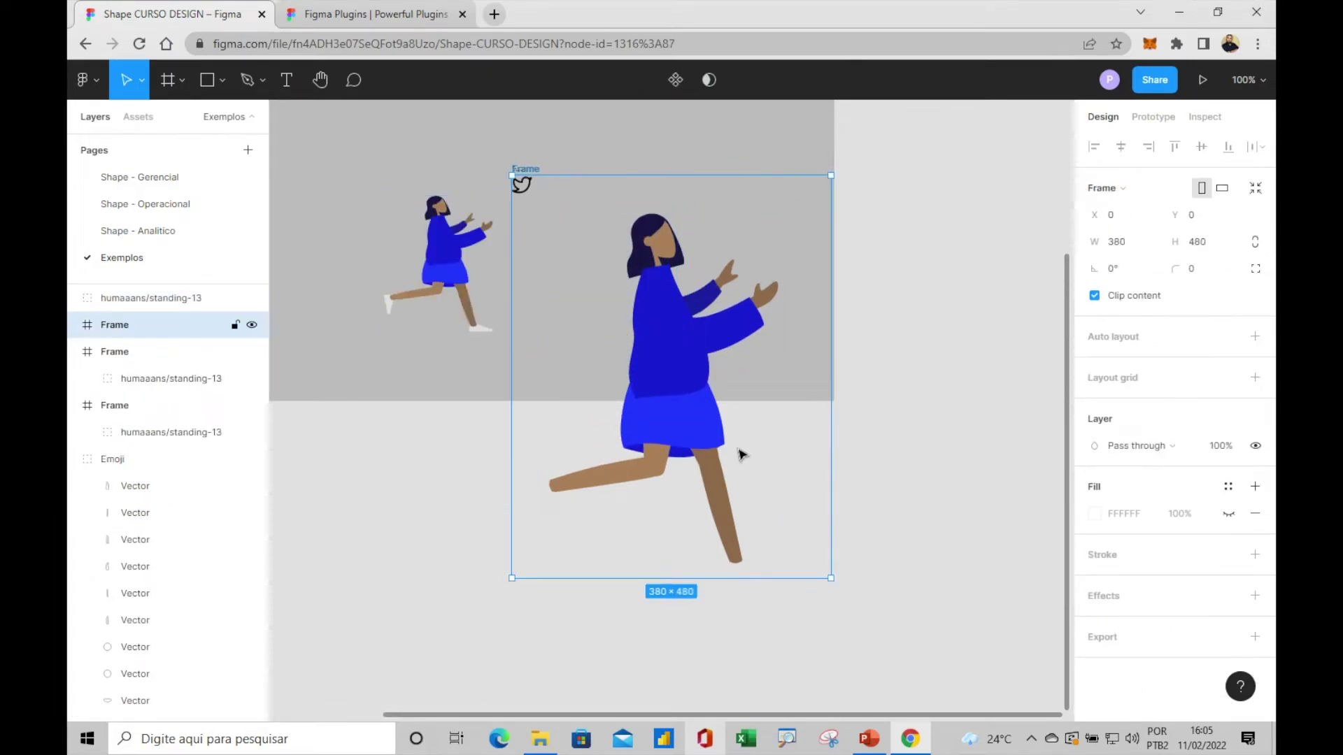
pyautogui.press('Delete')
pyautogui.click(678, 390)
pyautogui.press('Escape')
pyautogui.click(677, 397)
pyautogui.press('Escape')
pyautogui.click(677, 397)
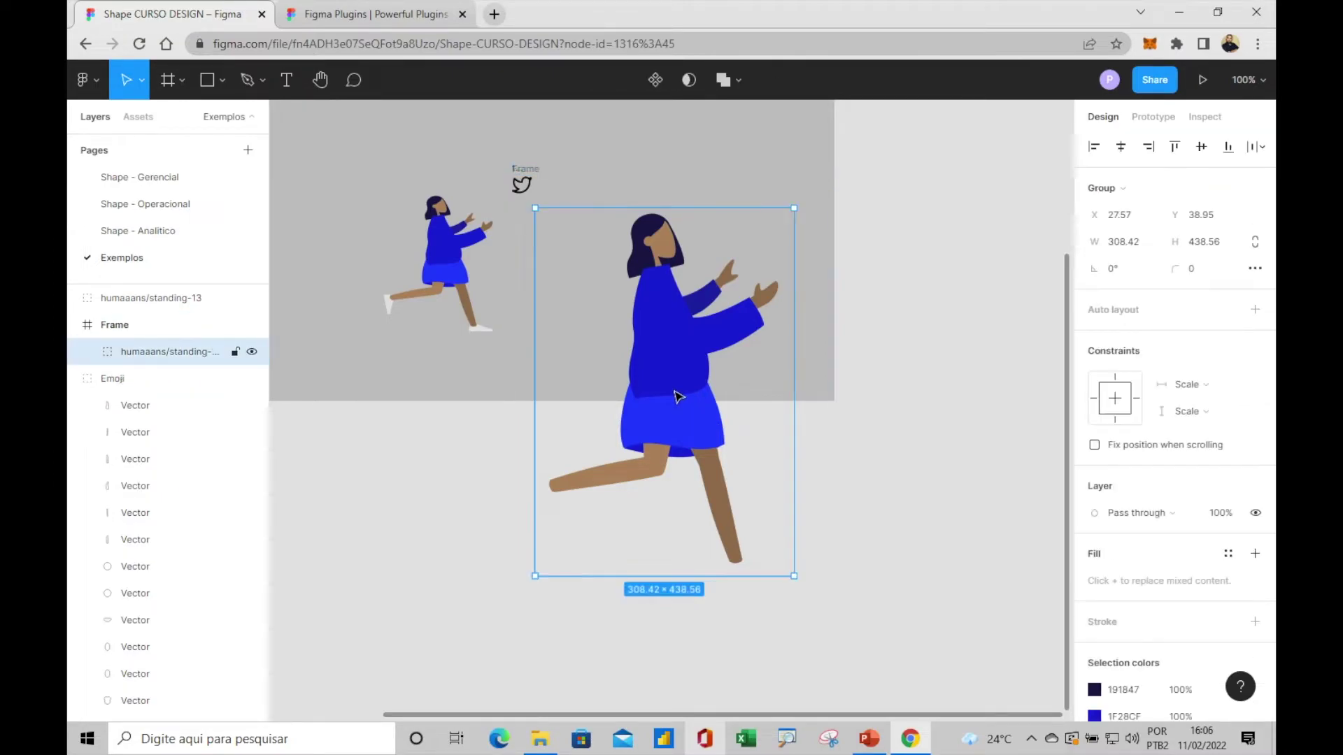
pyautogui.press('Delete')
pyautogui.hotkey('ctrl', 'z')
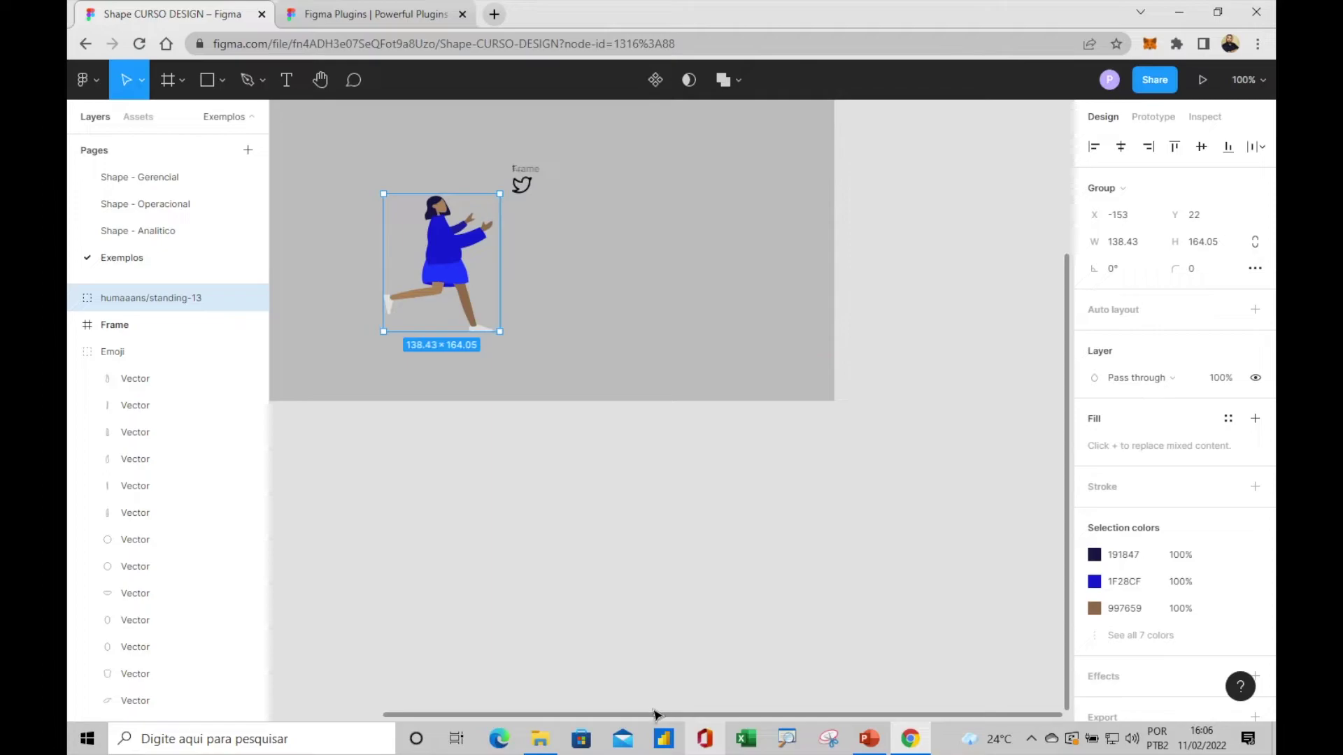
# Position the small running woman below the monkey emoji.
pyautogui.hscroll(-3, 656, 718)
pyautogui.scroll(-3, 653, 534)
pyautogui.scroll(2, 657, 521)
pyautogui.scroll(3, 677, 509)
pyautogui.scroll(1, 678, 509)
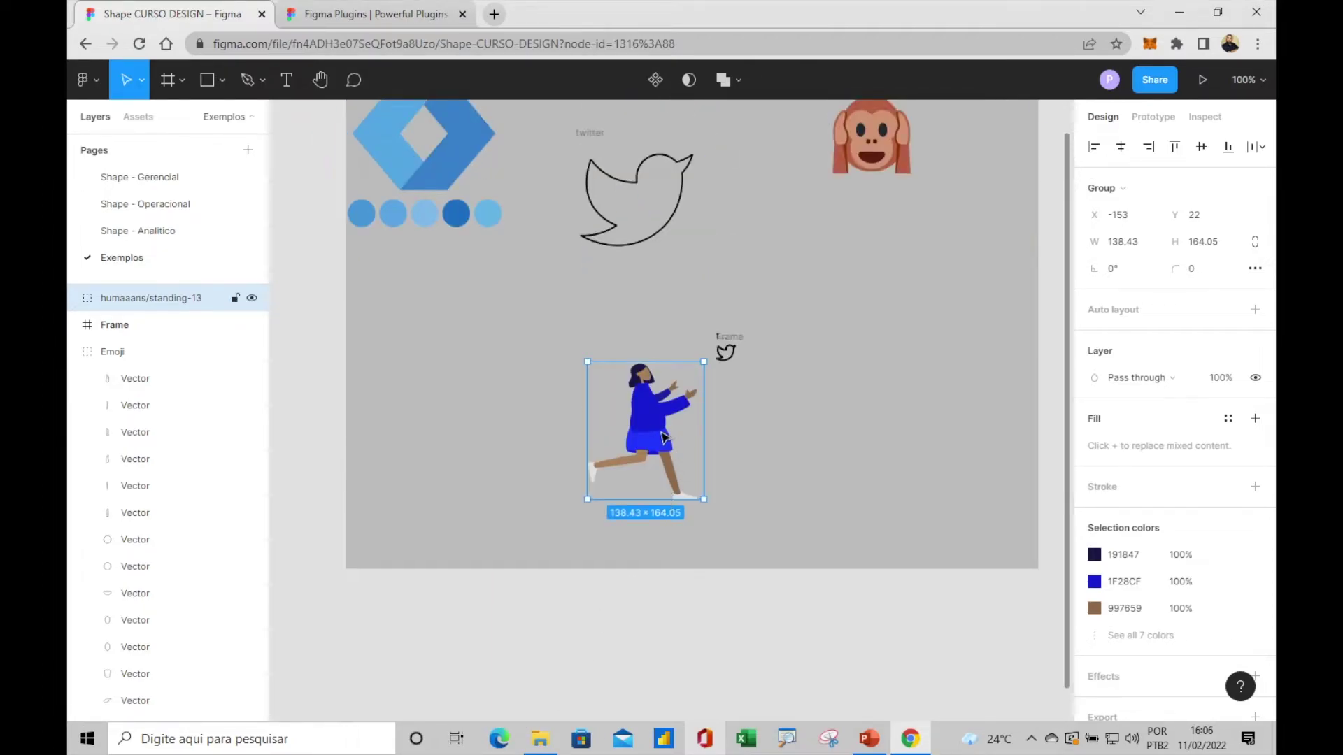
pyautogui.moveTo(664, 438); pyautogui.dragTo(884, 292)
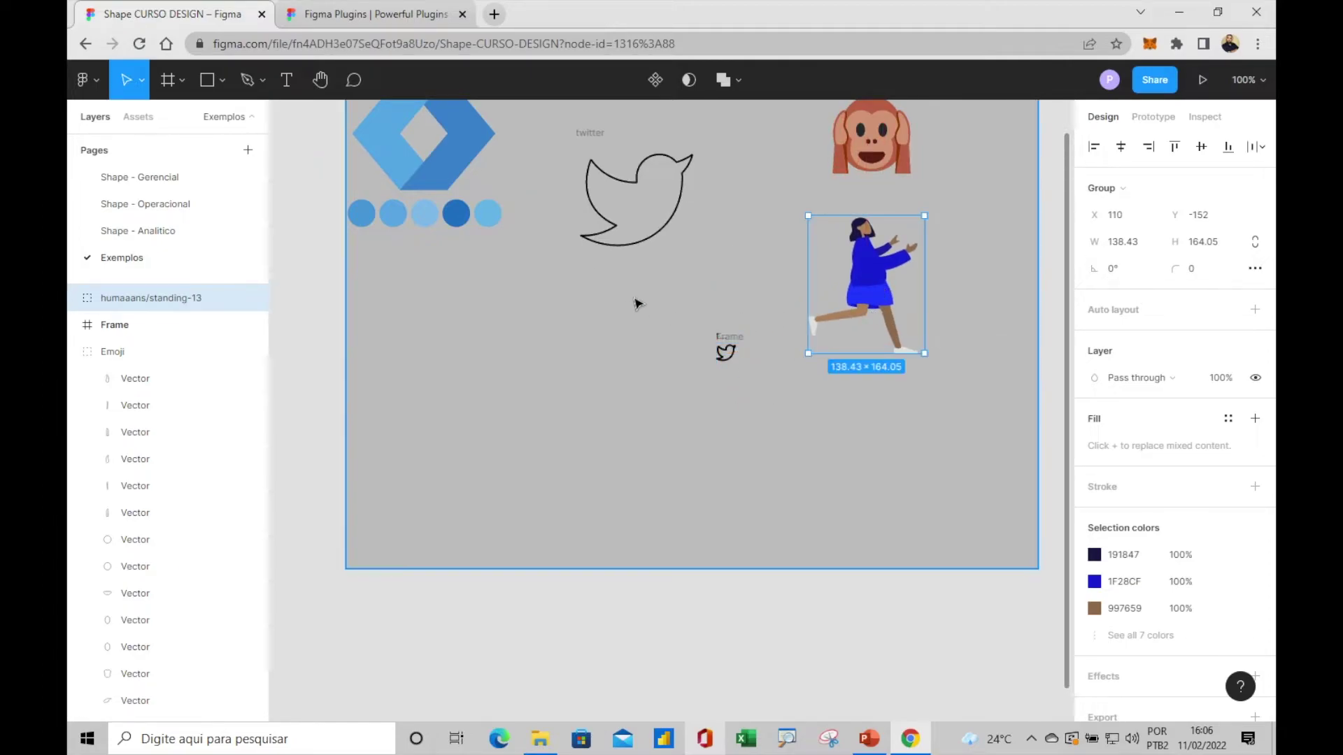
pyautogui.rightClick(489, 400)
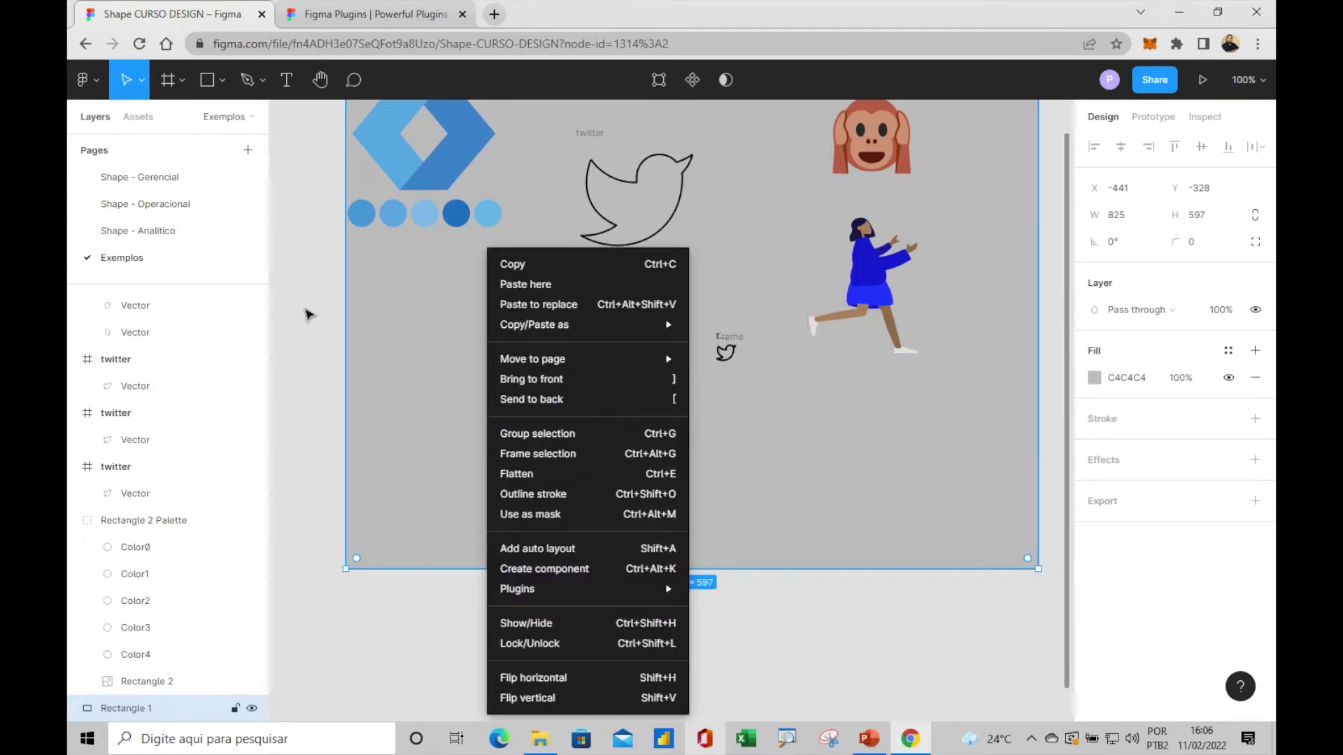
# Draw Rectangle 3, a 756×246 rectangle, across the lower canvas below the running woman.
pyautogui.click(308, 314)
pyautogui.click(221, 80)
pyautogui.click(216, 120)
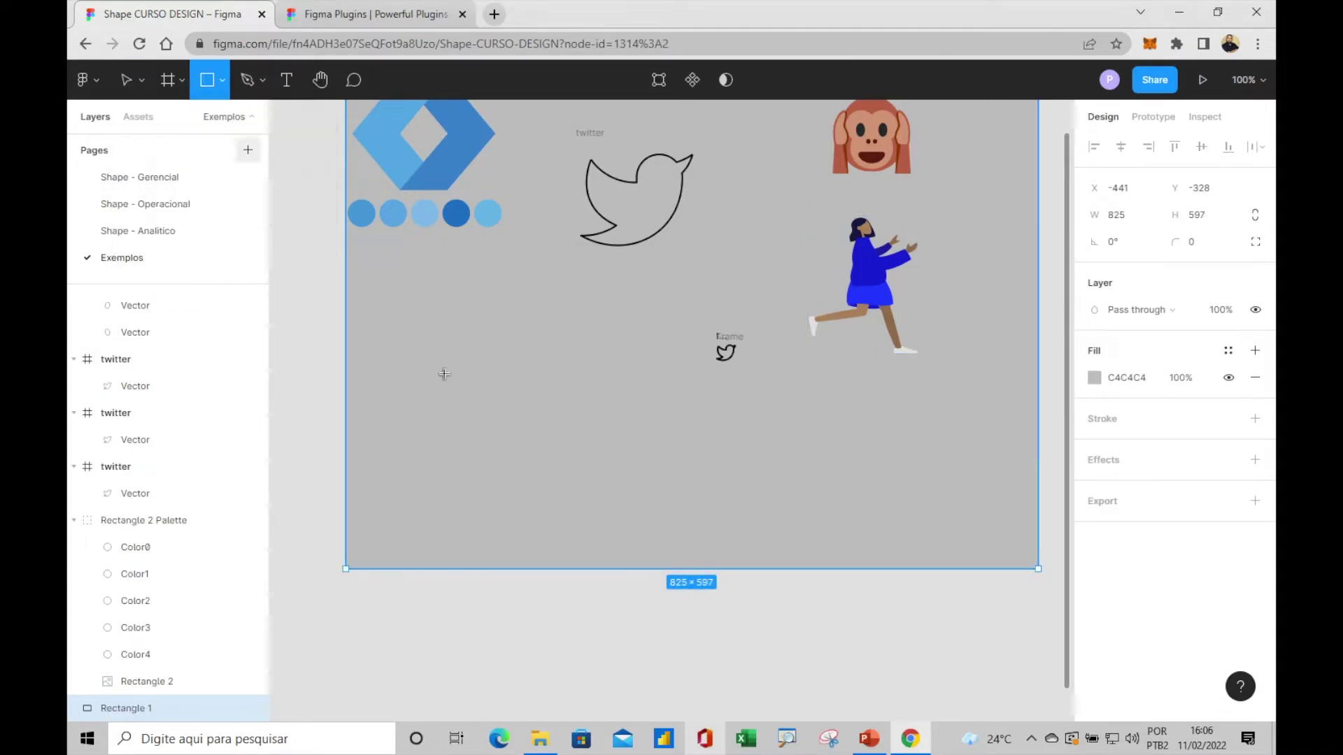
pyautogui.moveTo(392, 353)
pyautogui.mouseDown()
pyautogui.moveTo(941, 552)
pyautogui.moveTo(1026, 560)
pyautogui.mouseUp()
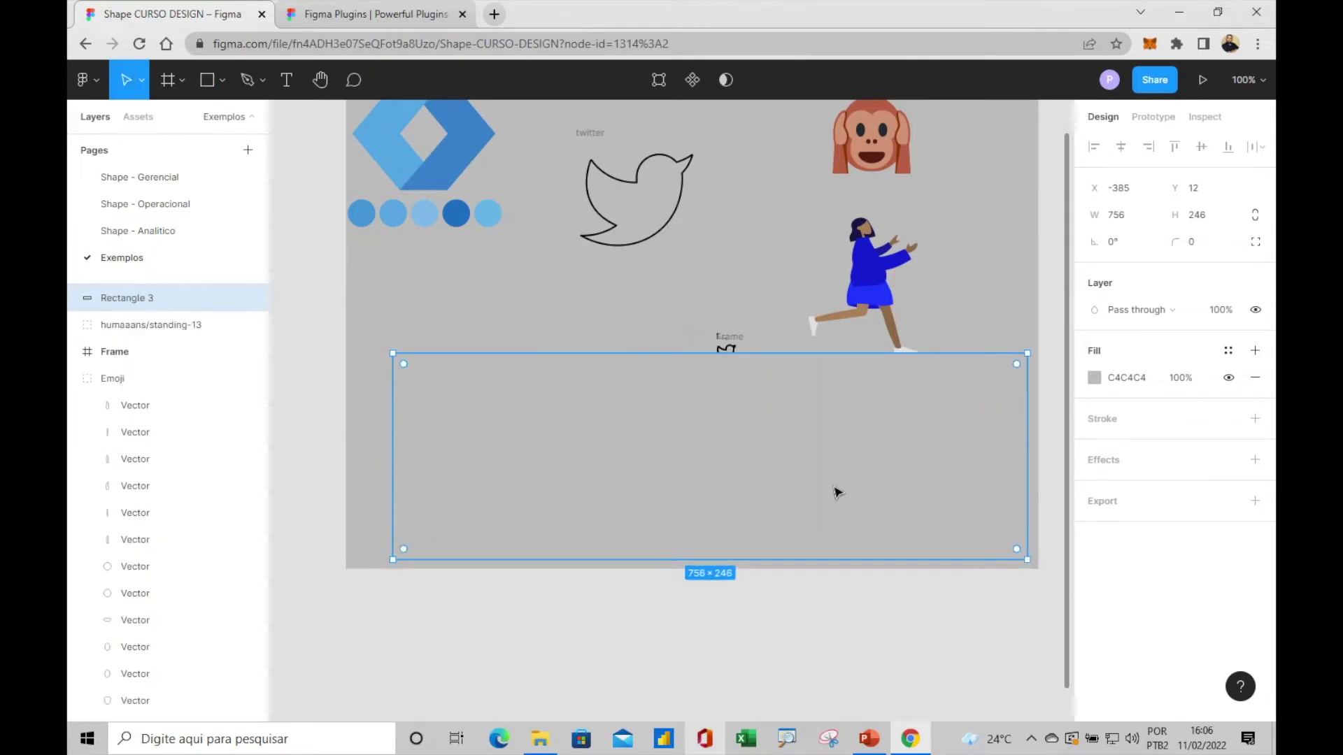
pyautogui.rightClick(654, 428)
pyautogui.moveTo(692, 588)
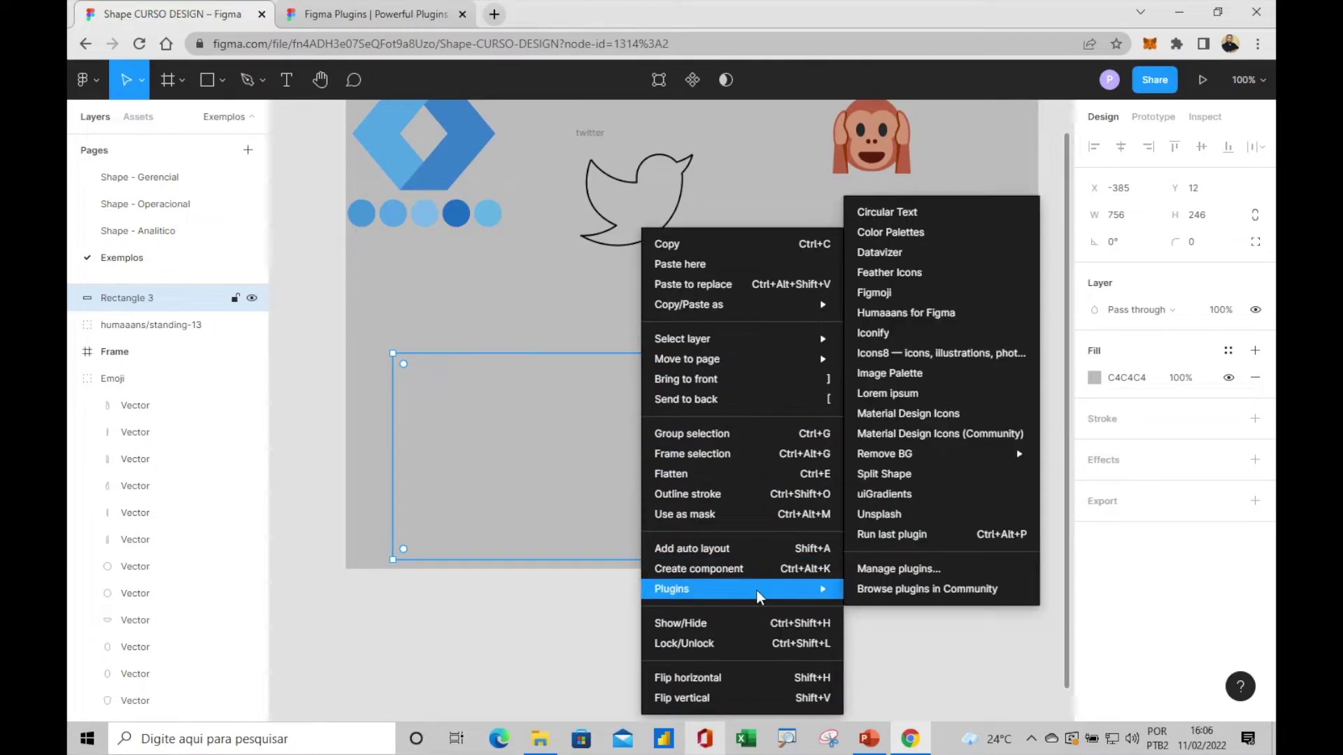
# Split Rectangle 3 with Split Shape into 3 columns × 3 rows, gutter 12, margin 10.
pyautogui.click(902, 474)
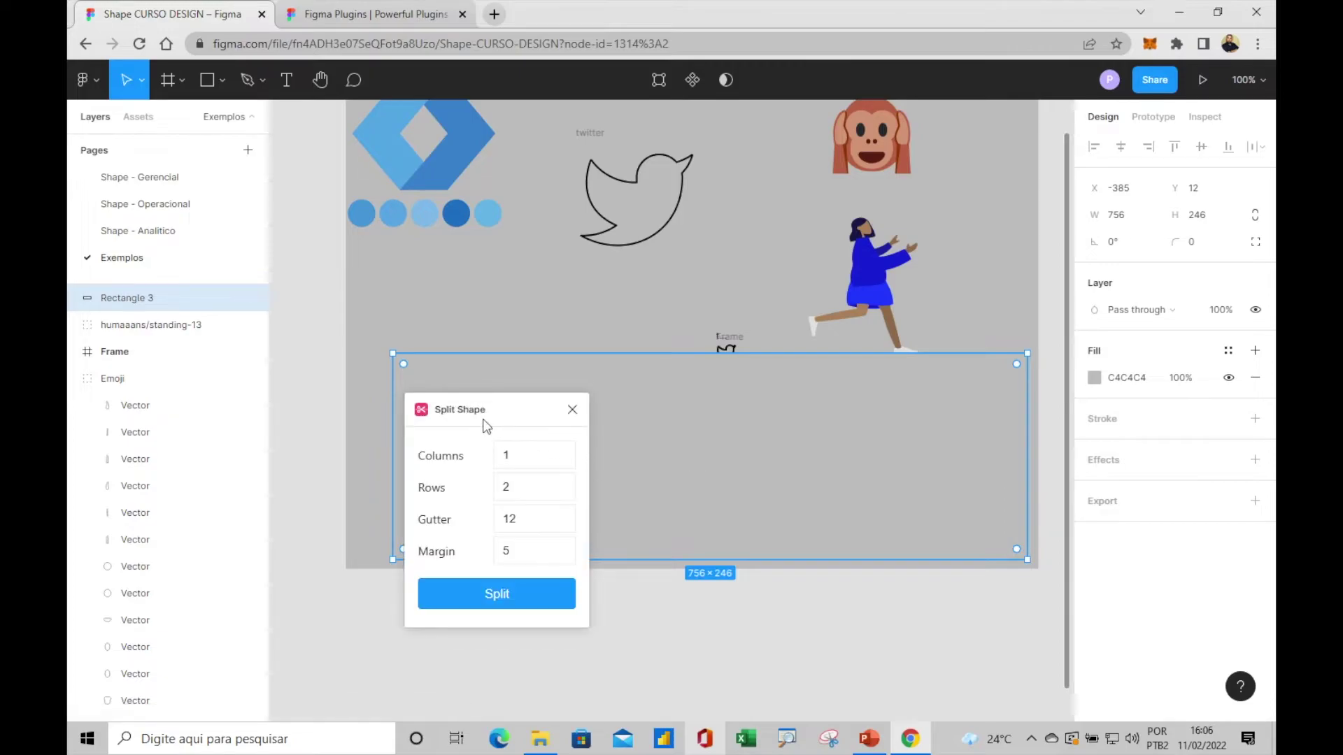
pyautogui.moveTo(539, 405)
pyautogui.mouseDown()
pyautogui.moveTo(567, 237)
pyautogui.moveTo(530, 145)
pyautogui.mouseUp()
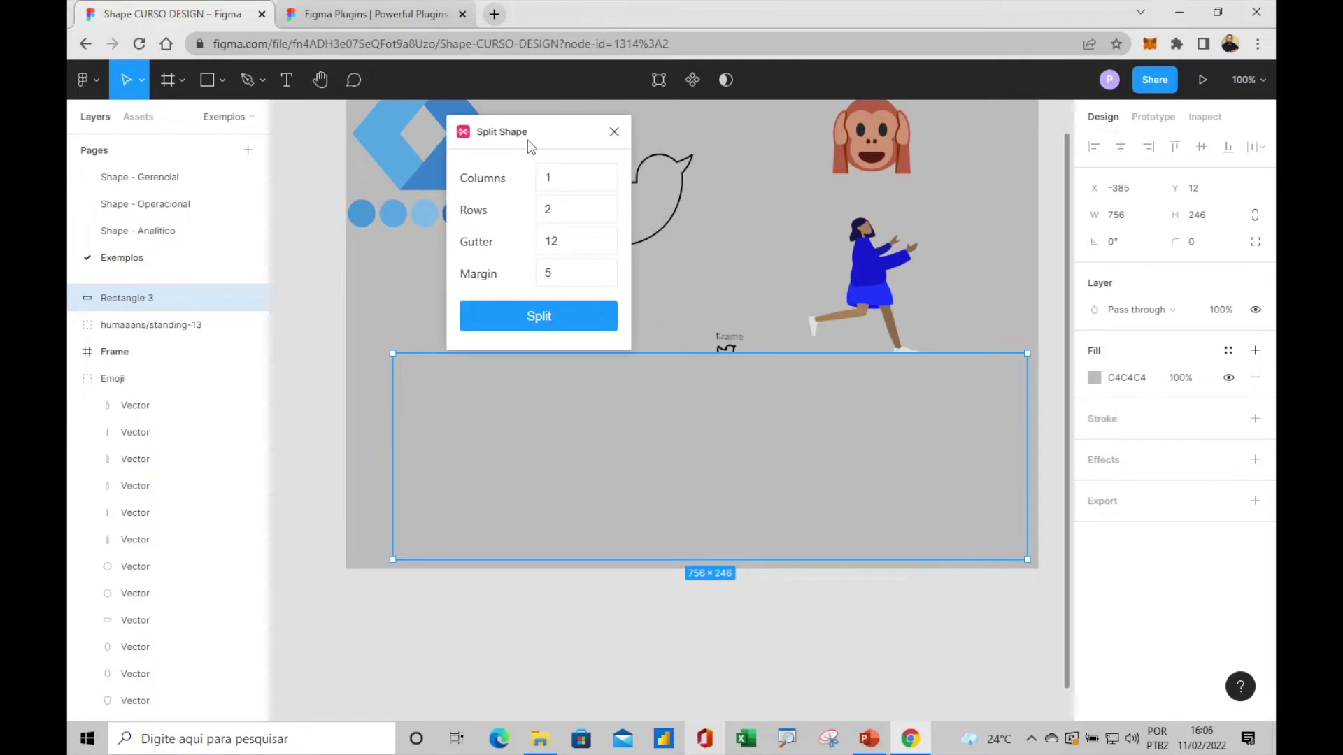
pyautogui.click(606, 177)
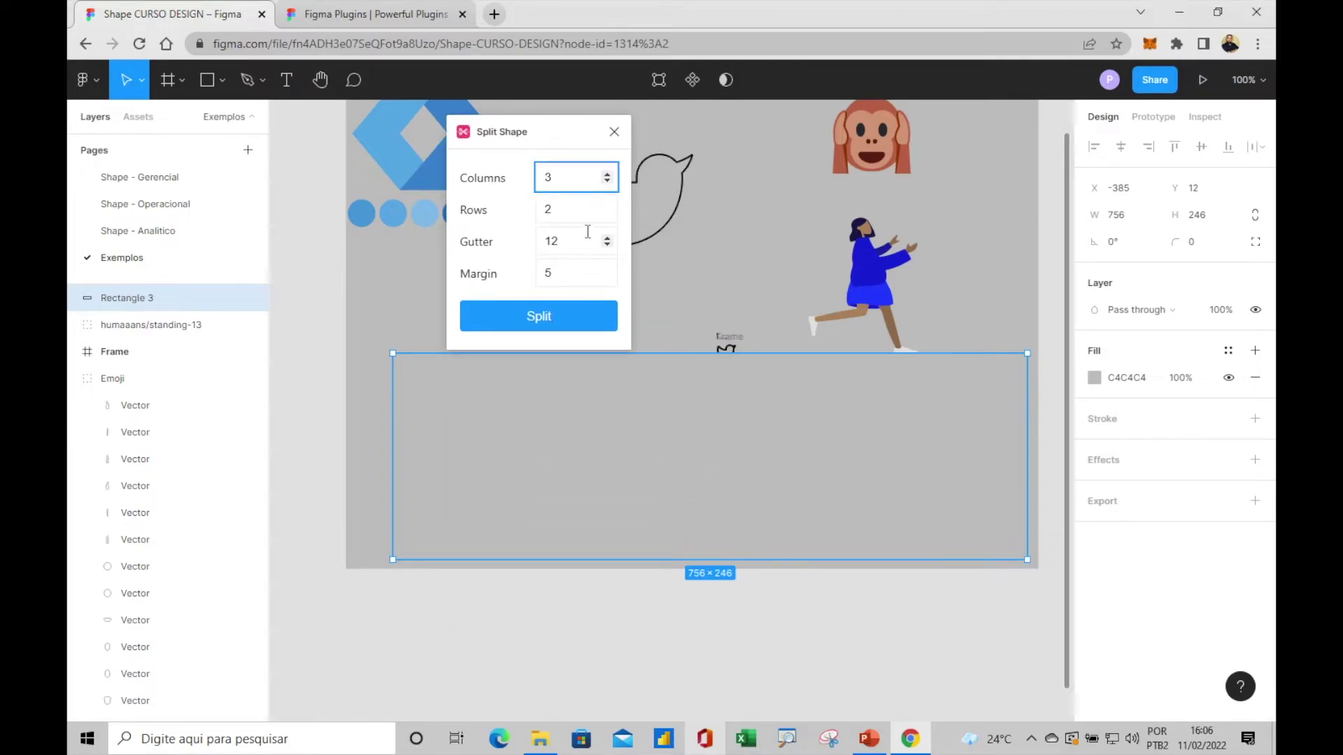
pyautogui.click(607, 207)
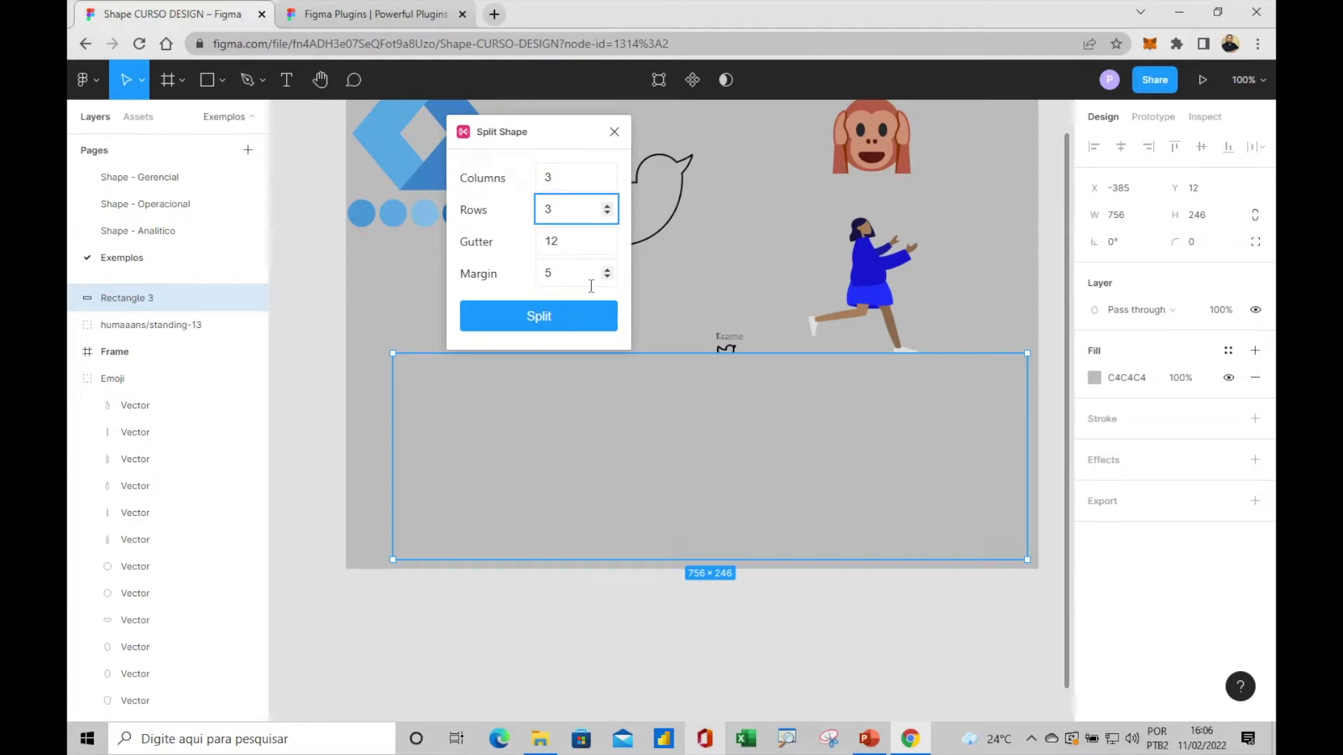
pyautogui.click(607, 270)
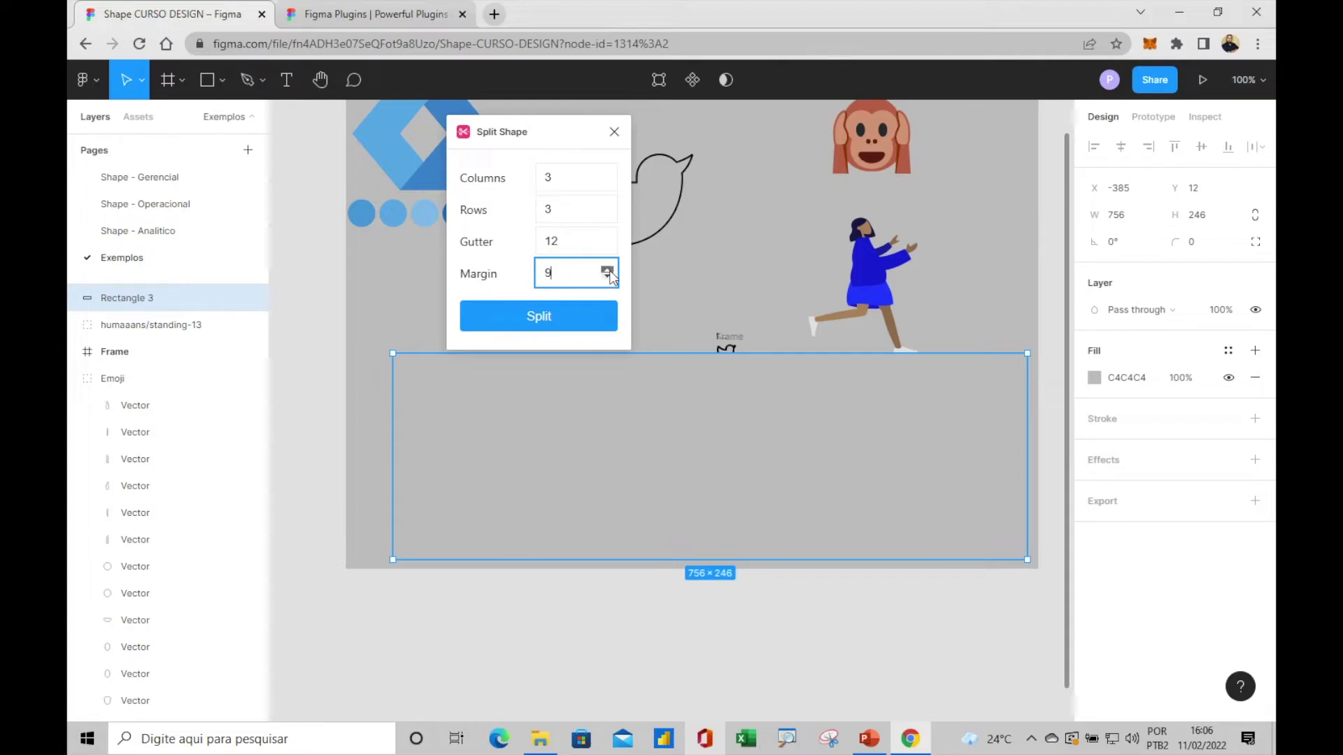
pyautogui.click(607, 270)
pyautogui.click(566, 319)
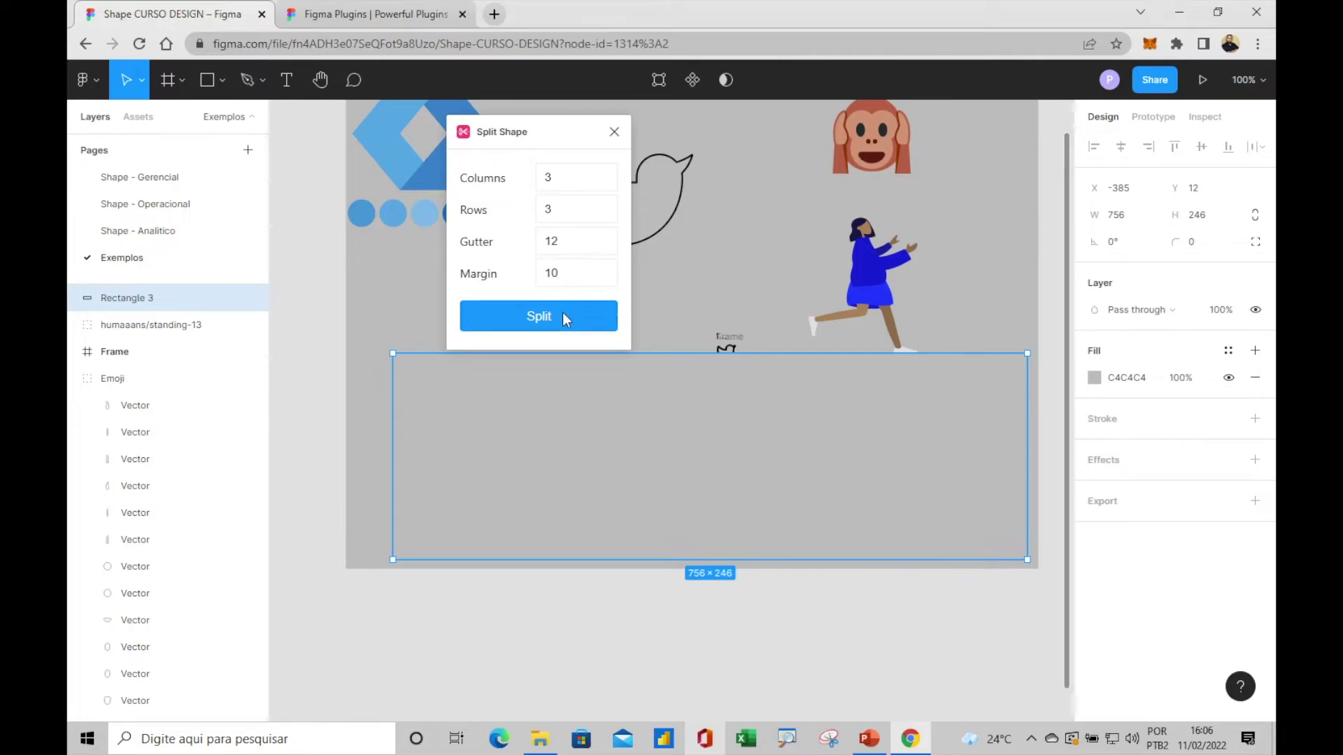
pyautogui.hotkey('ctrl', 'z')
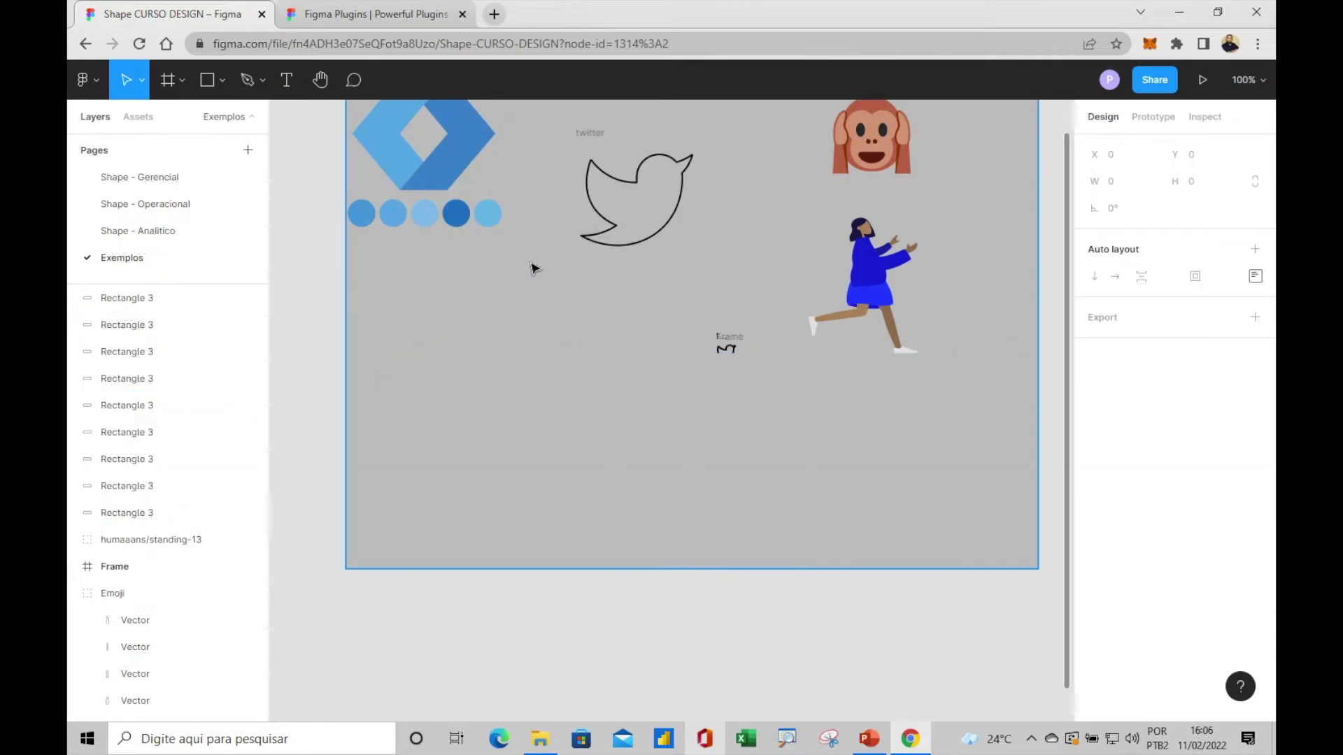
pyautogui.click(1095, 378)
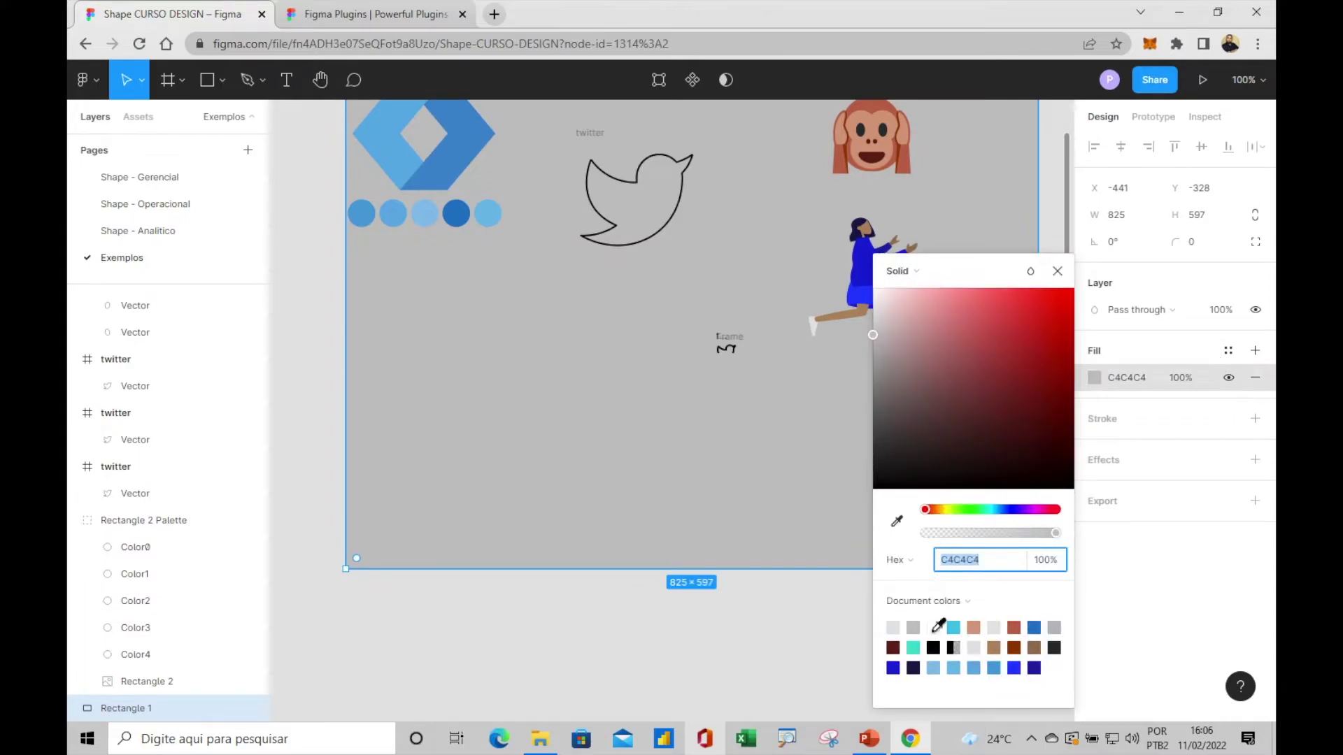
# Fill the 825×597 background rectangle black and delete the empty Frame.
pyautogui.click(941, 643)
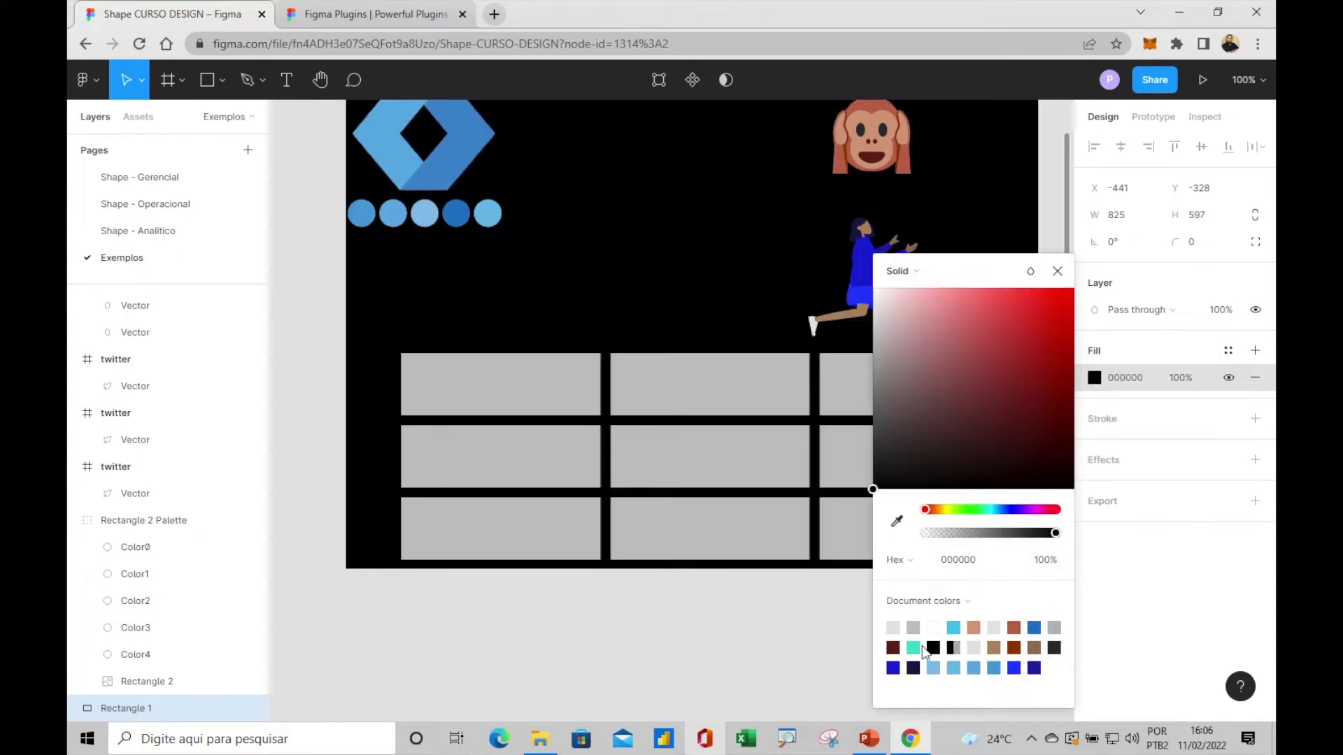
pyautogui.click(740, 671)
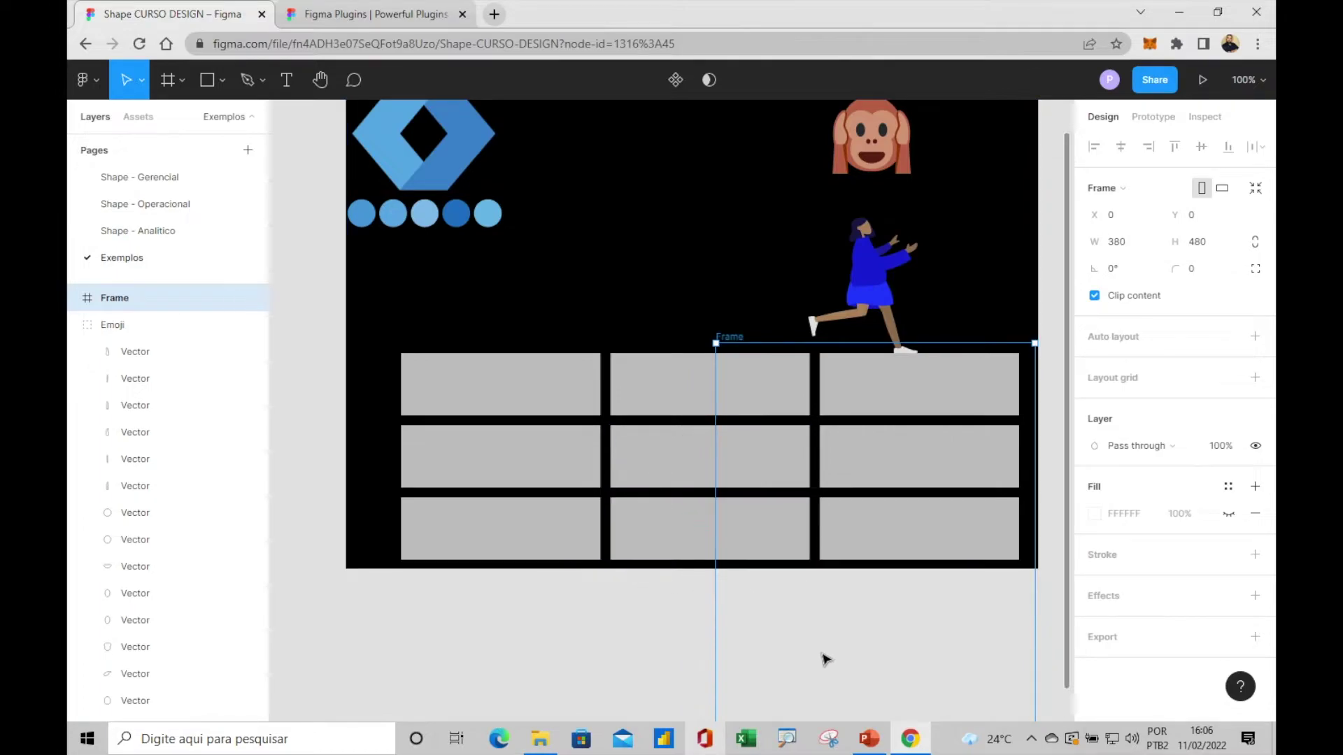
pyautogui.press('Delete')
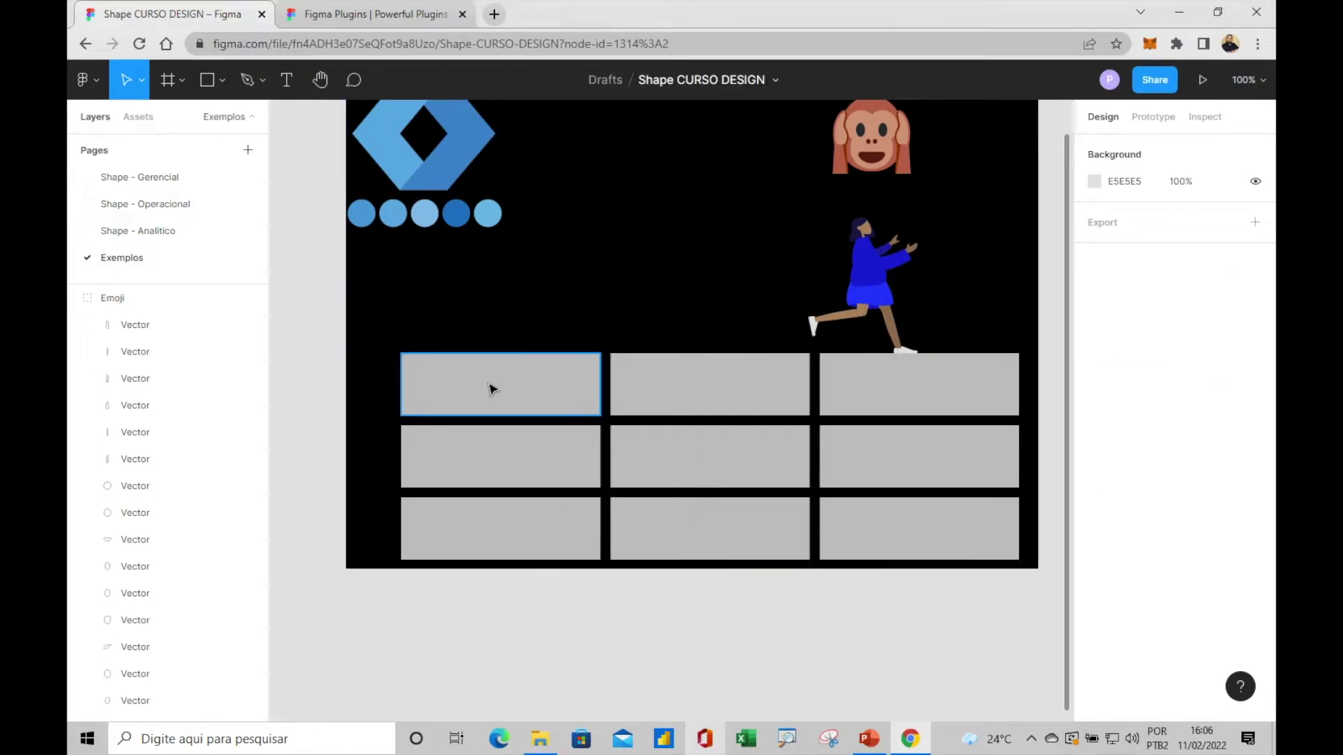
# Select the top-row and middle-row grid rectangles one by one.
pyautogui.click(654, 383)
pyautogui.click(847, 392)
pyautogui.click(833, 461)
pyautogui.click(724, 474)
pyautogui.click(538, 469)
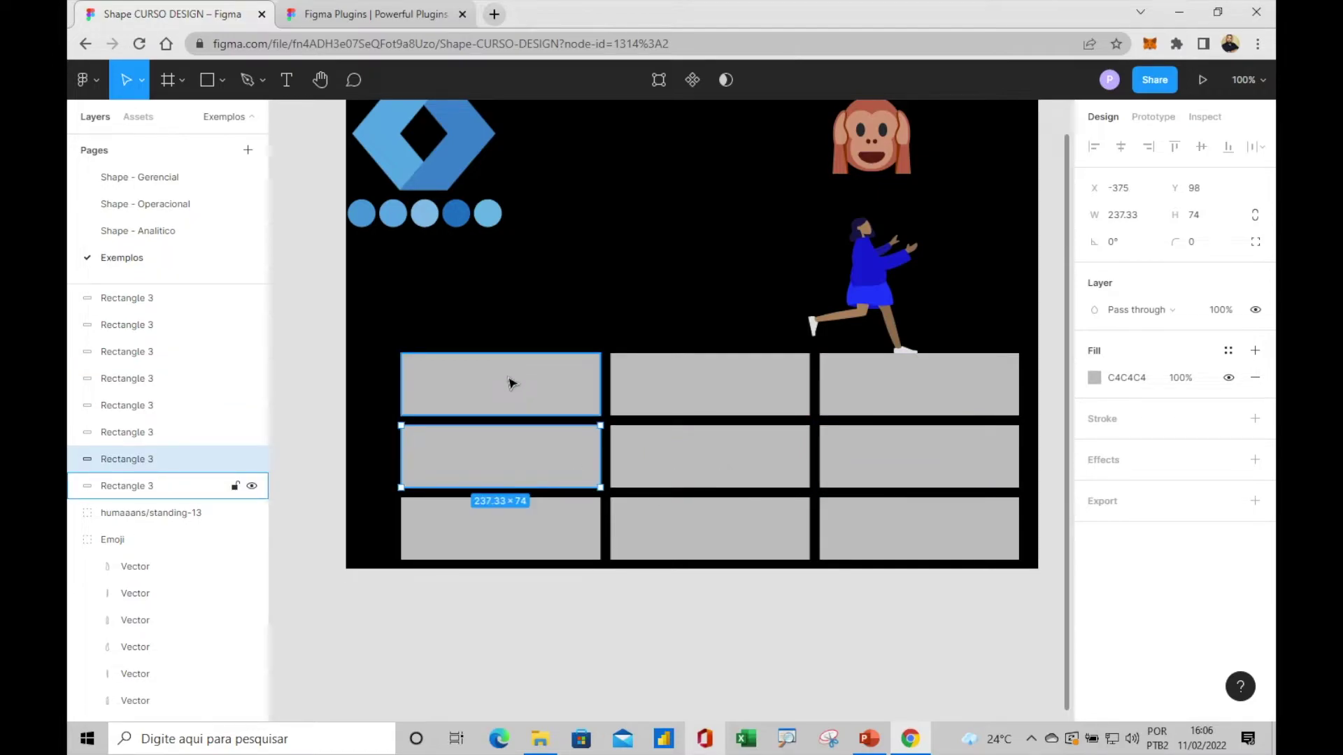
pyautogui.click(508, 383)
pyautogui.click(699, 385)
pyautogui.click(866, 399)
pyautogui.click(905, 474)
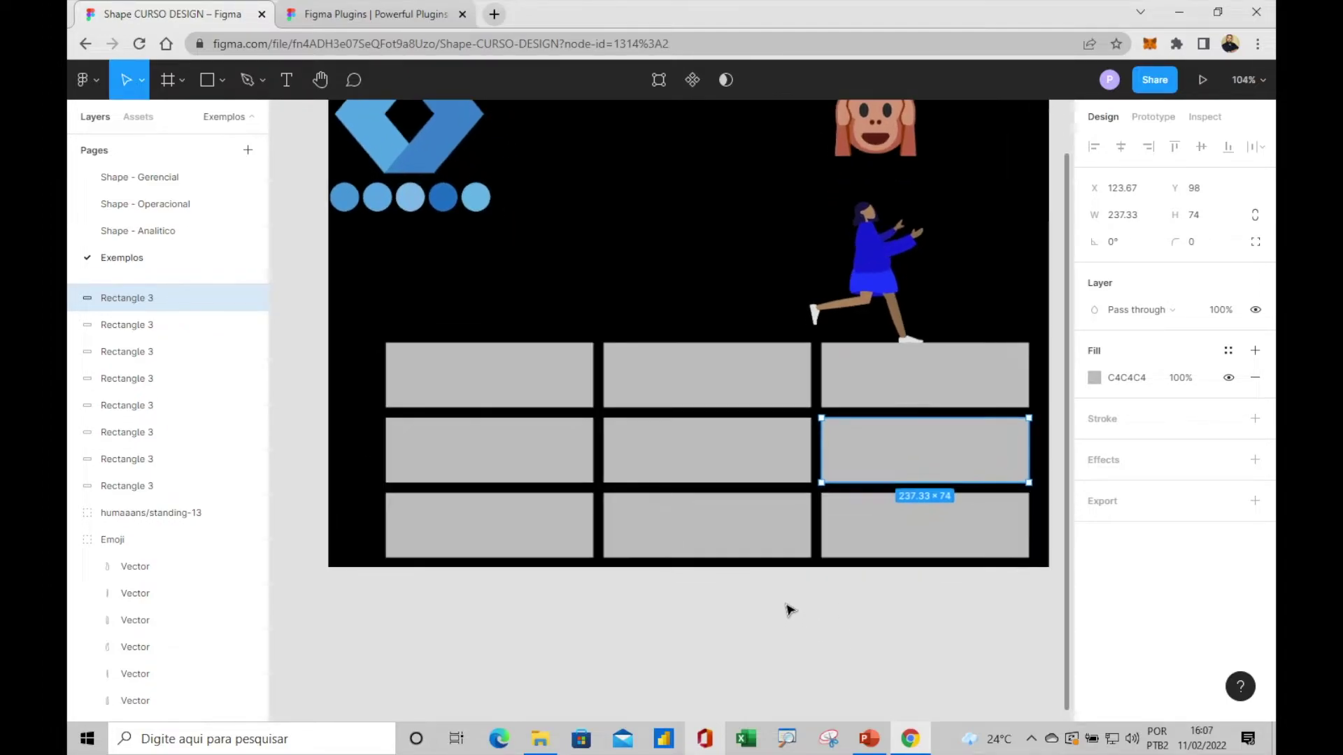
# Select the middle-left grid rectangle and pan around the canvas to review the grid.
pyautogui.scroll(5, 790, 616)
pyautogui.scroll(5, 789, 607)
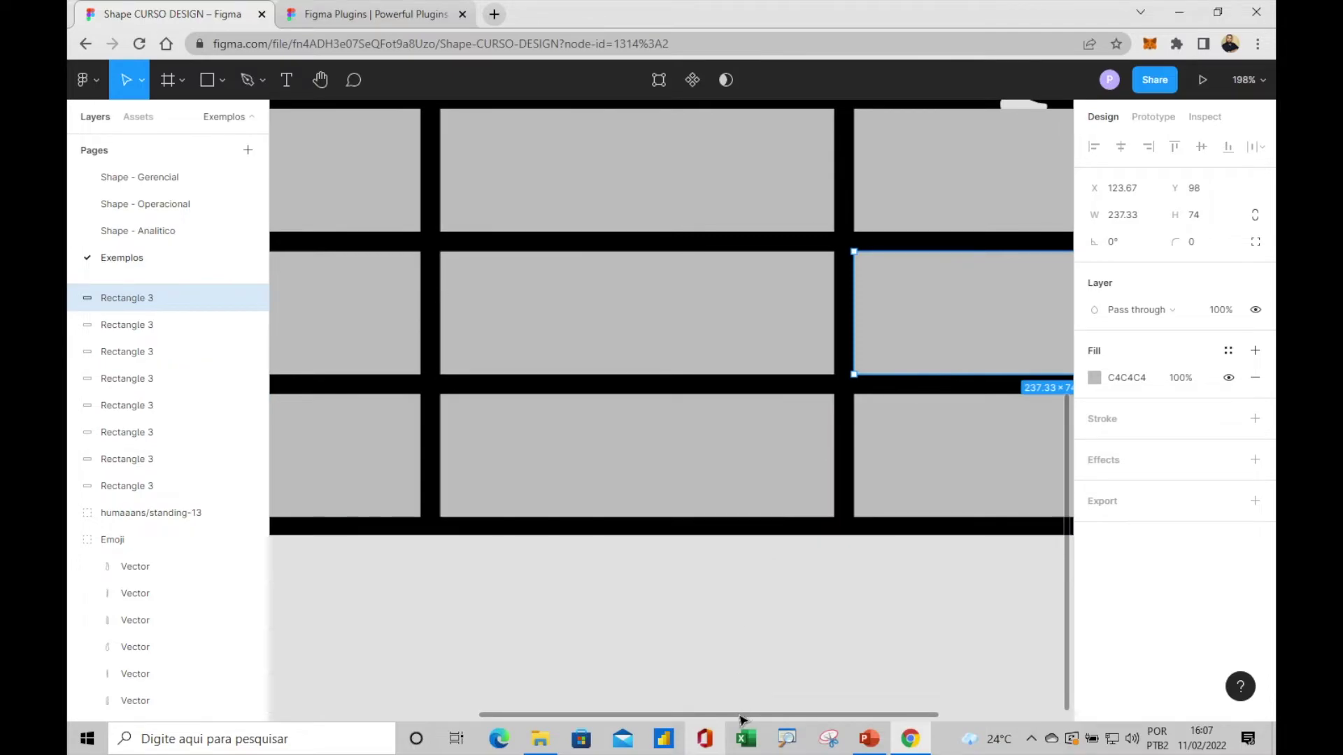
pyautogui.moveTo(707, 715); pyautogui.dragTo(609, 715)
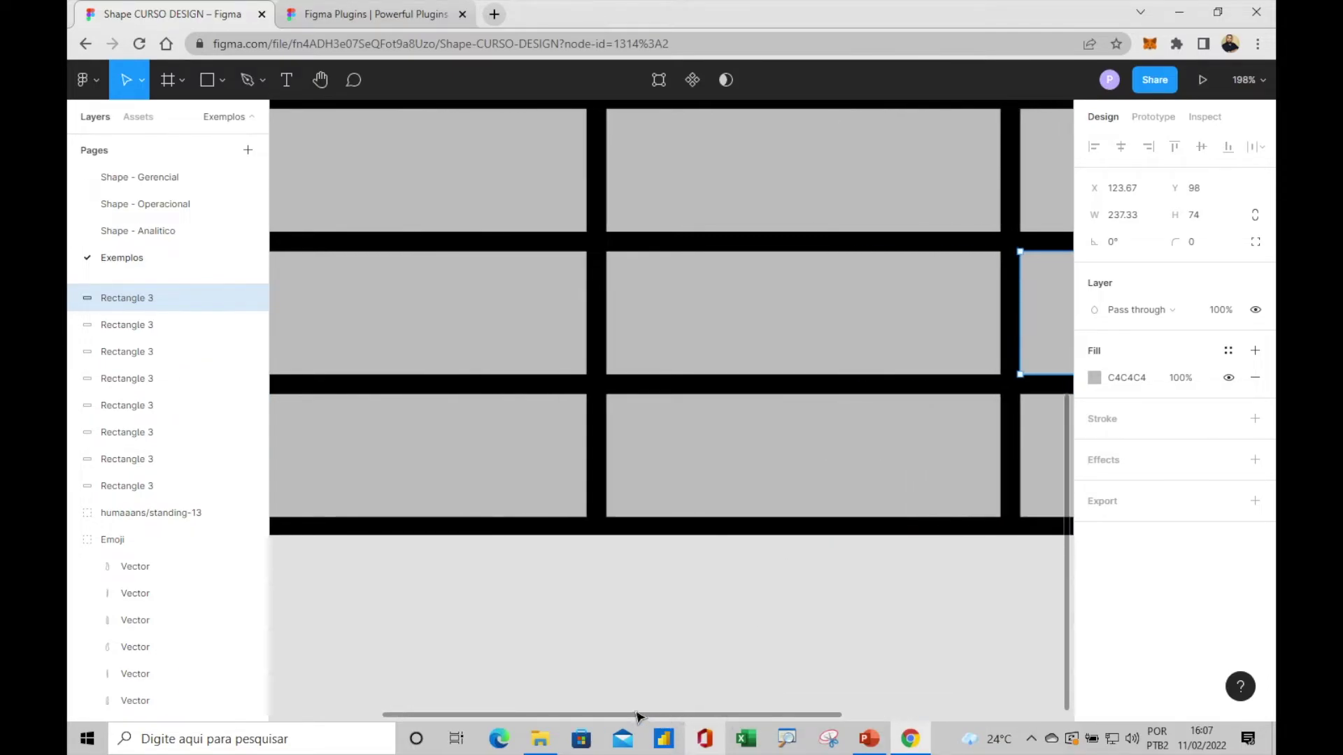
pyautogui.click(509, 327)
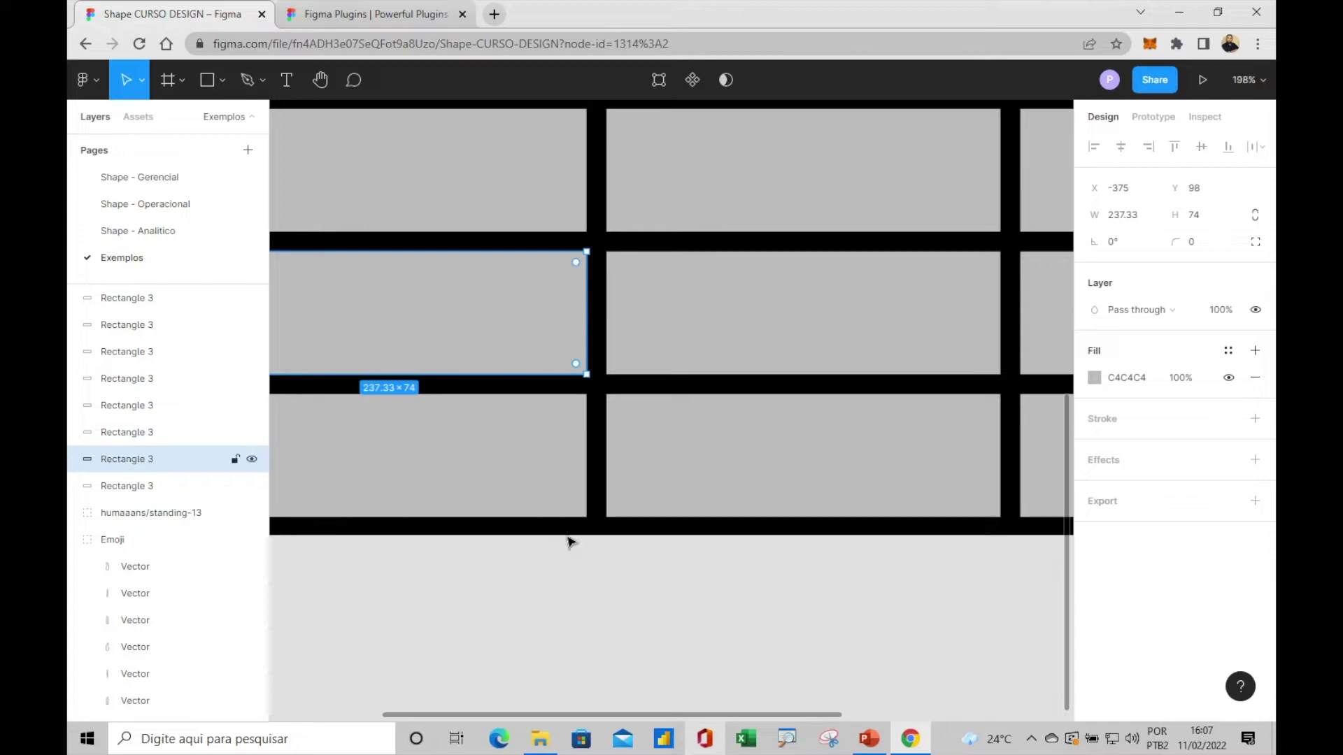
pyautogui.hscroll(-3, 552, 718)
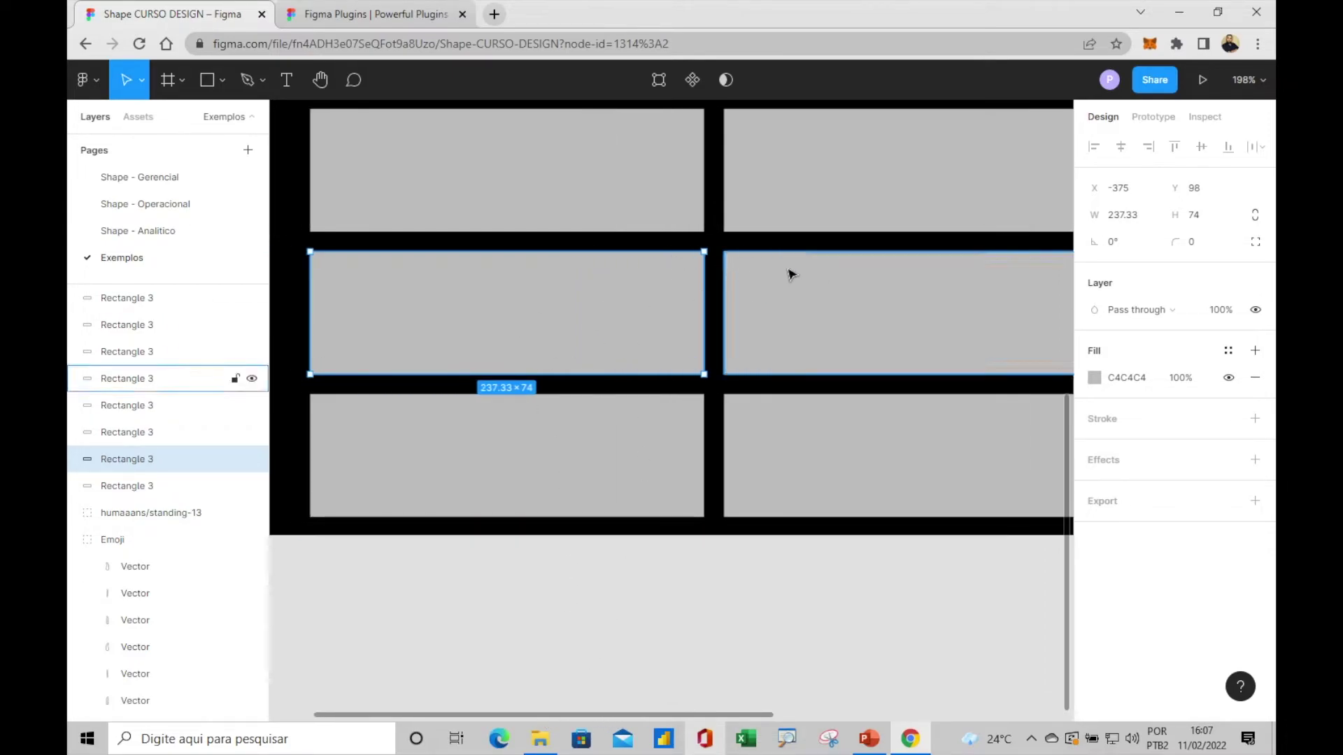
pyautogui.scroll(-1, 700, 490)
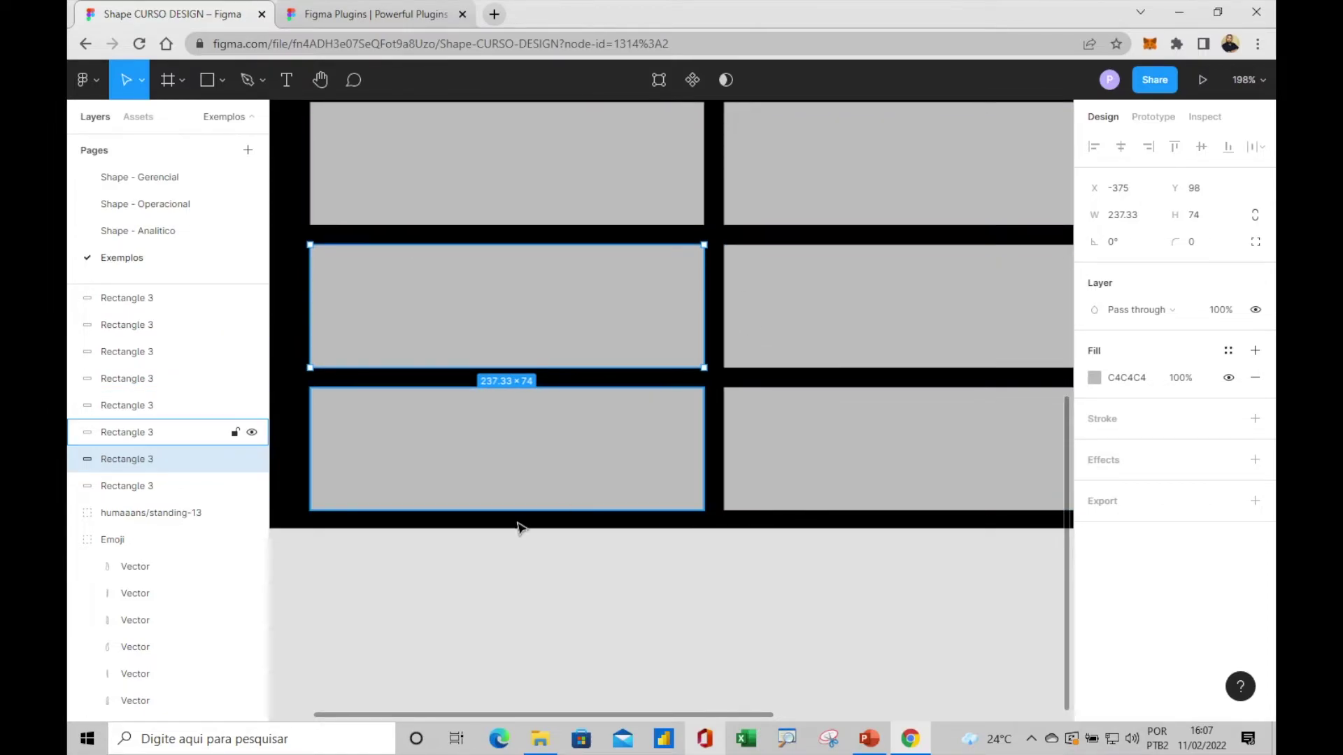
pyautogui.scroll(2, 763, 521)
pyautogui.scroll(-5, 761, 523)
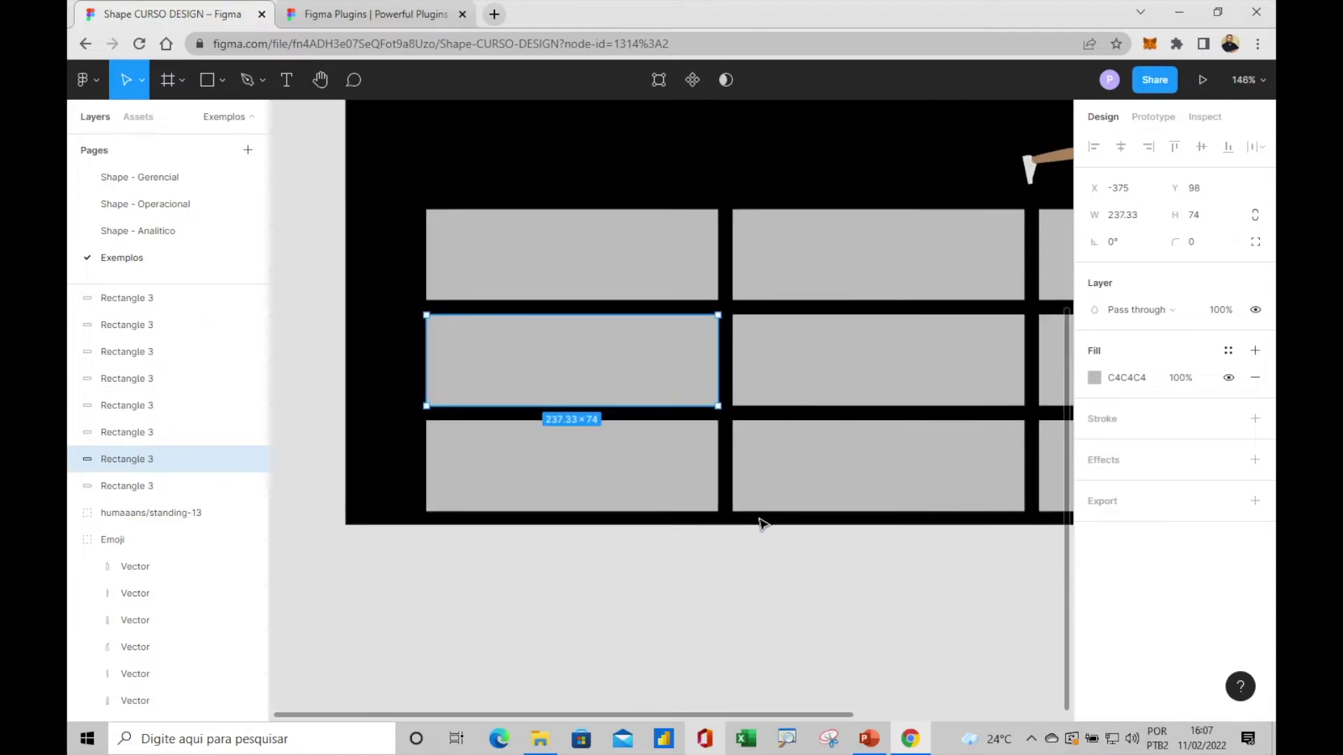
pyautogui.scroll(-1, 760, 523)
pyautogui.scroll(-1, 760, 523)
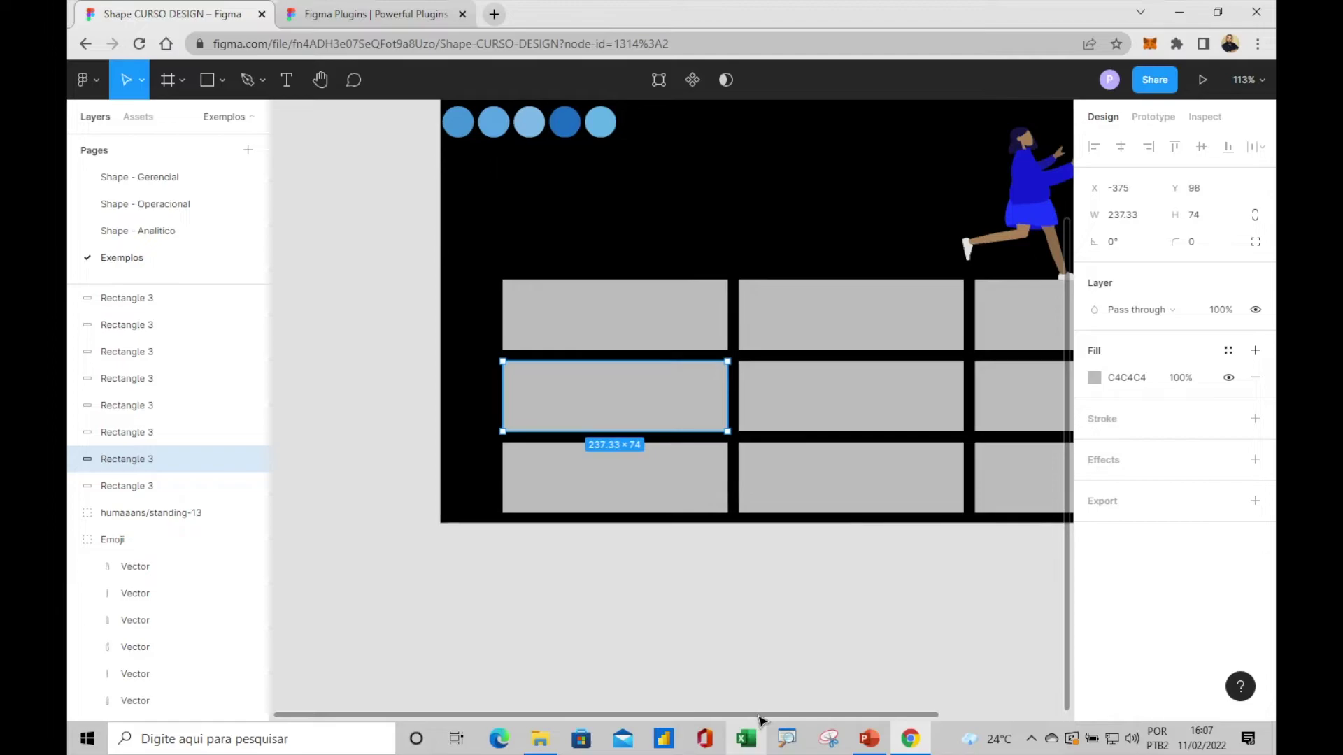
pyautogui.hscroll(5, 854, 713)
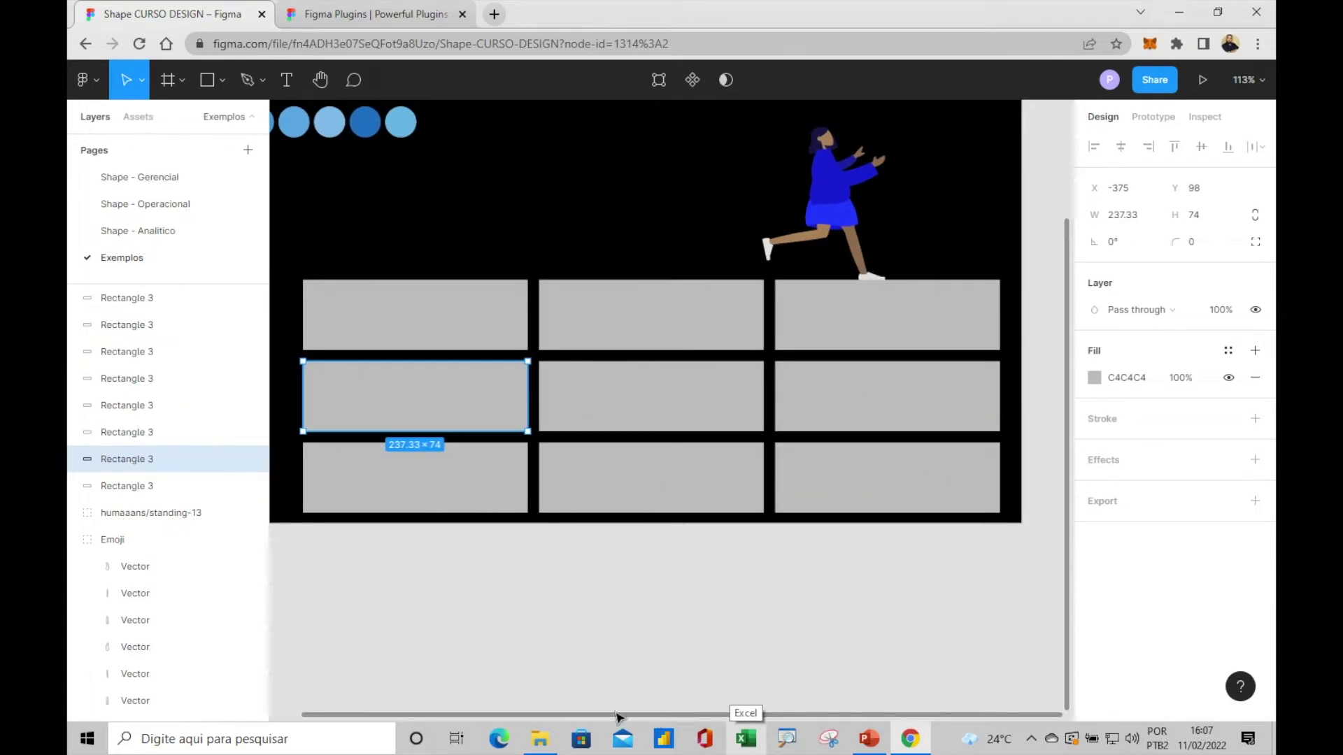
pyautogui.hscroll(-3, 617, 717)
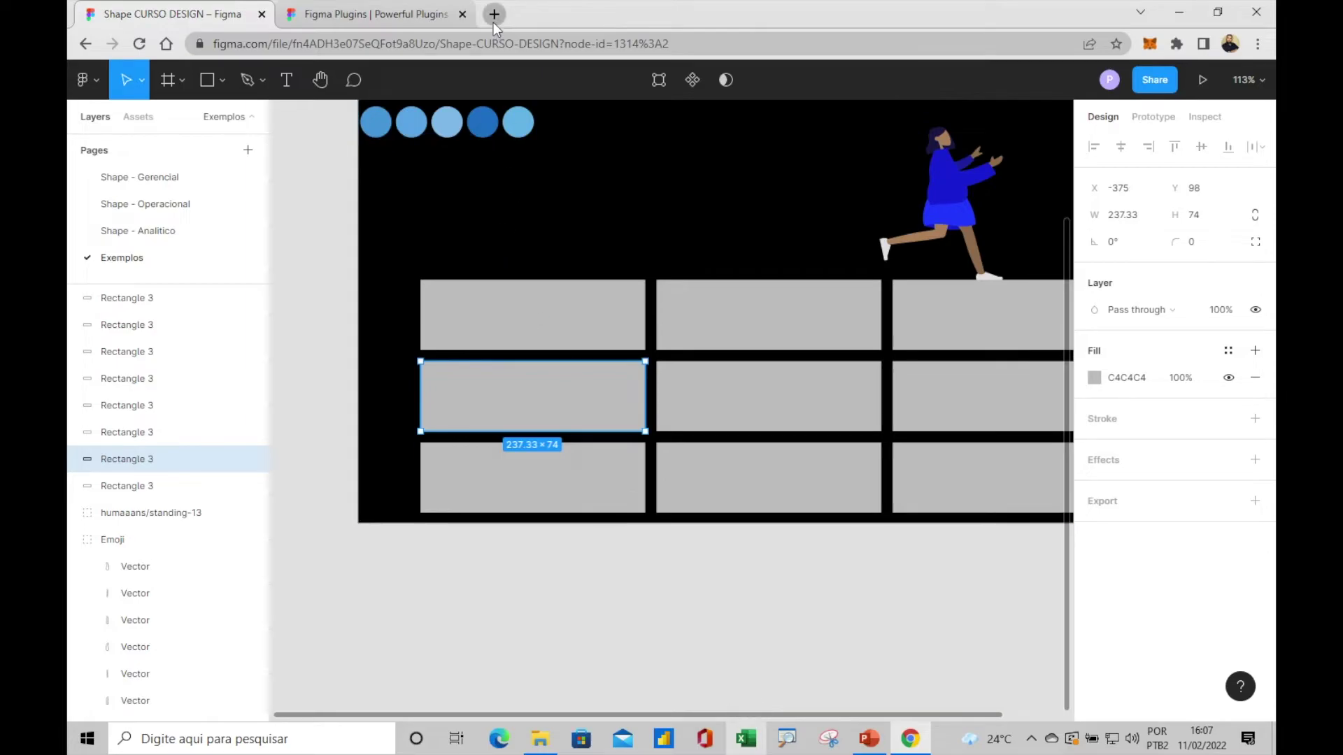
# Open Adobe Color and Flaticon in new tabs from the STORYTELLING bookmarks.
pyautogui.click(493, 22)
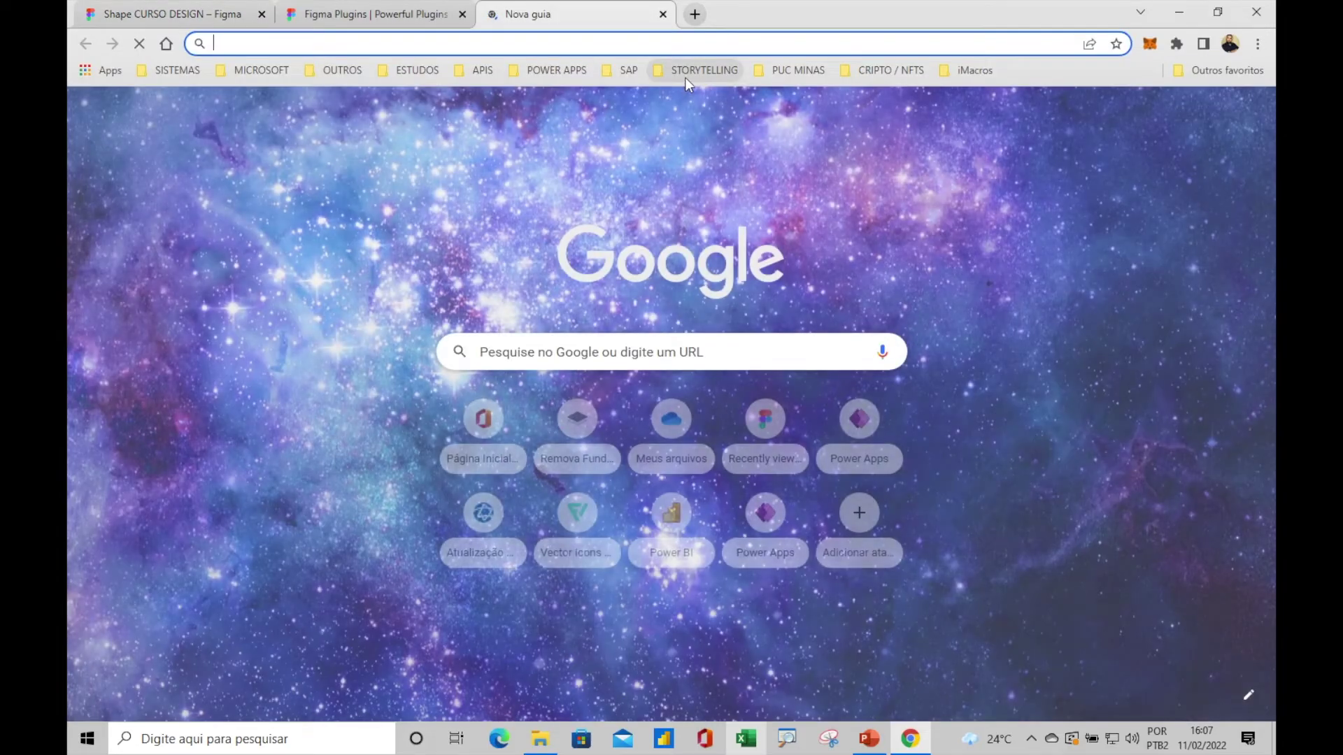
pyautogui.click(685, 73)
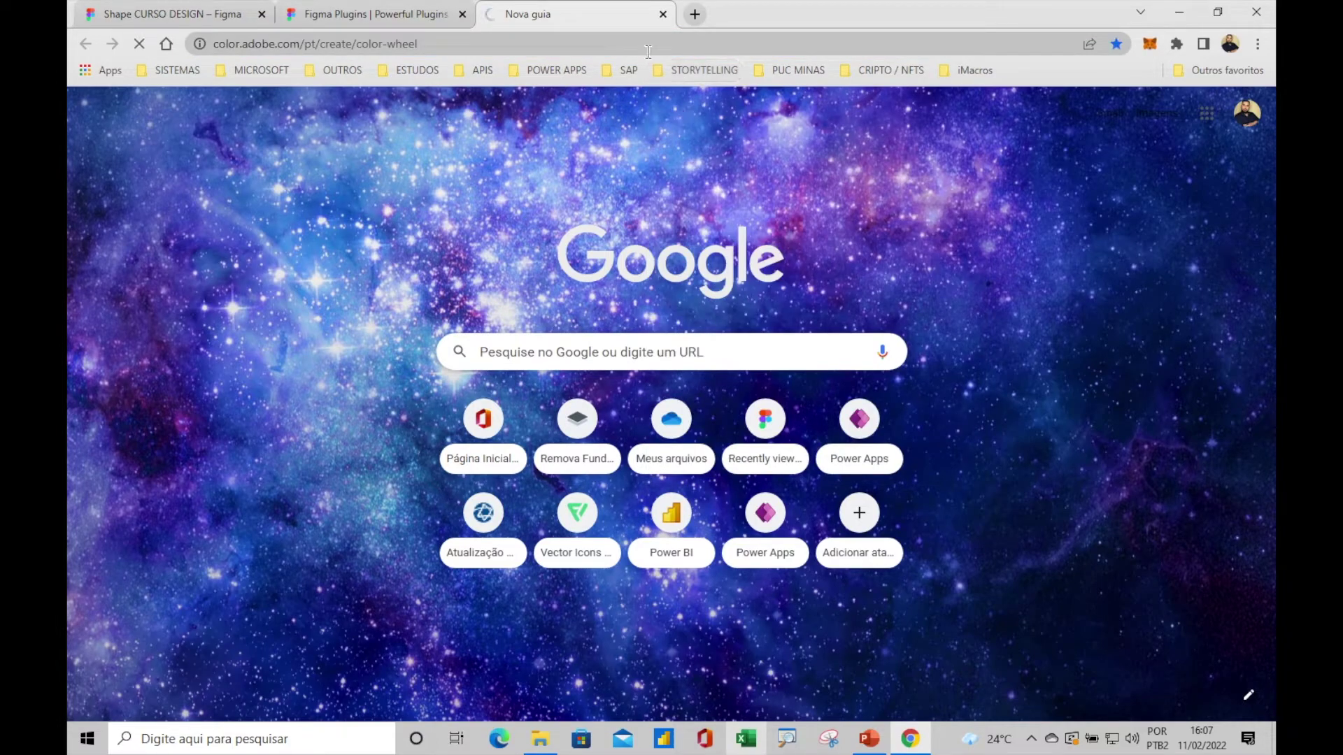
pyautogui.click(694, 15)
pyautogui.click(704, 73)
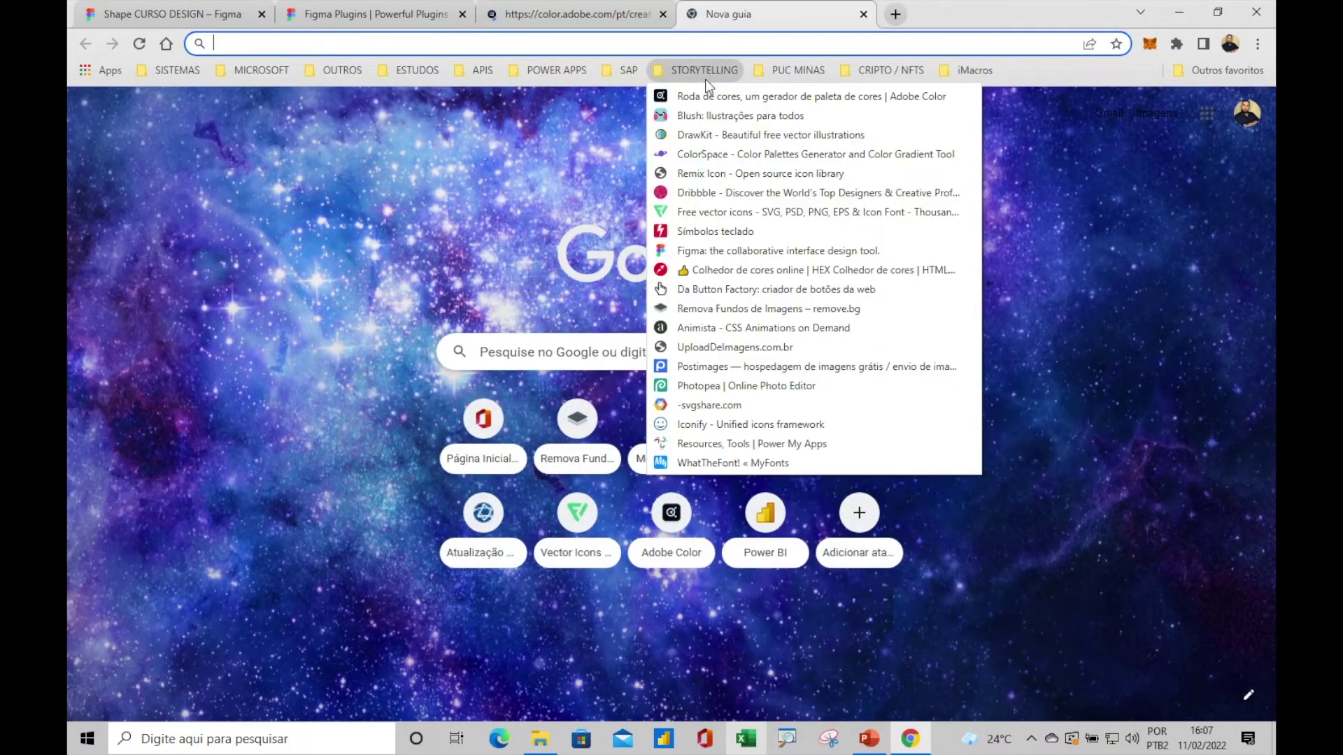
pyautogui.click(720, 214)
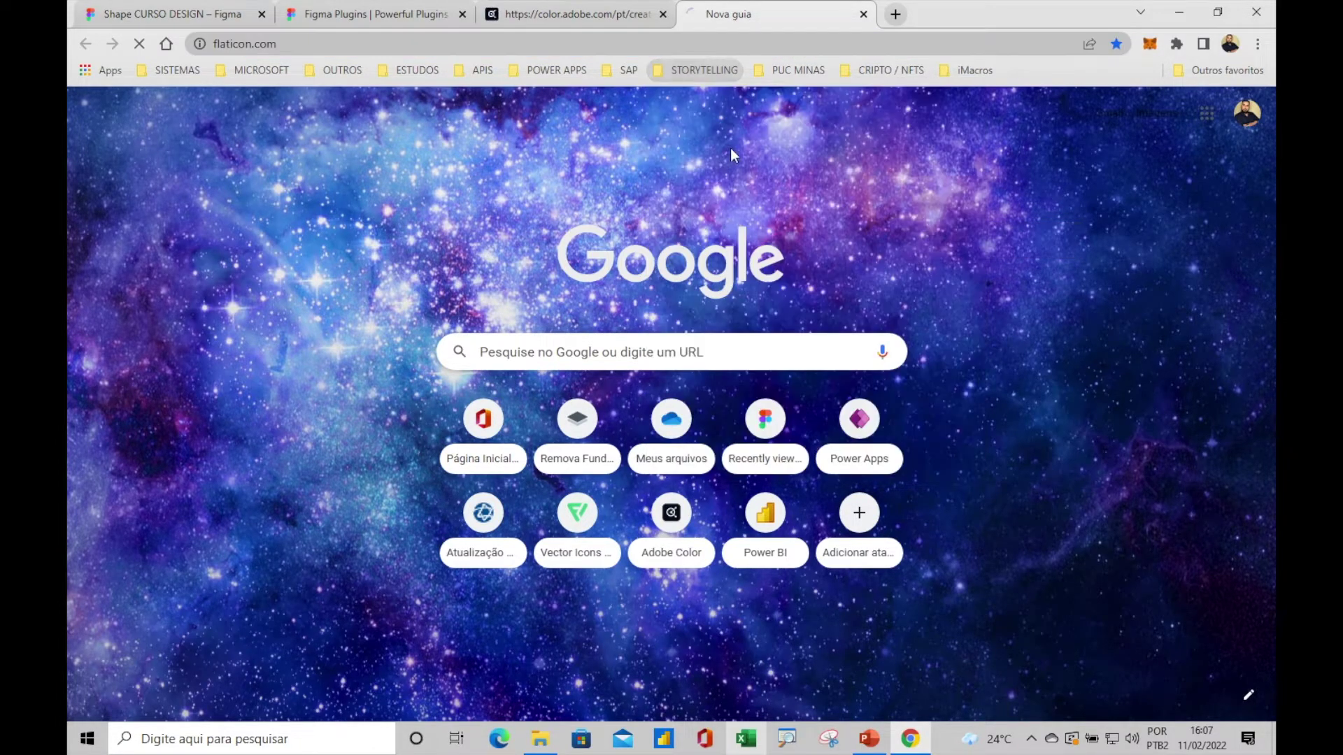
pyautogui.click(890, 16)
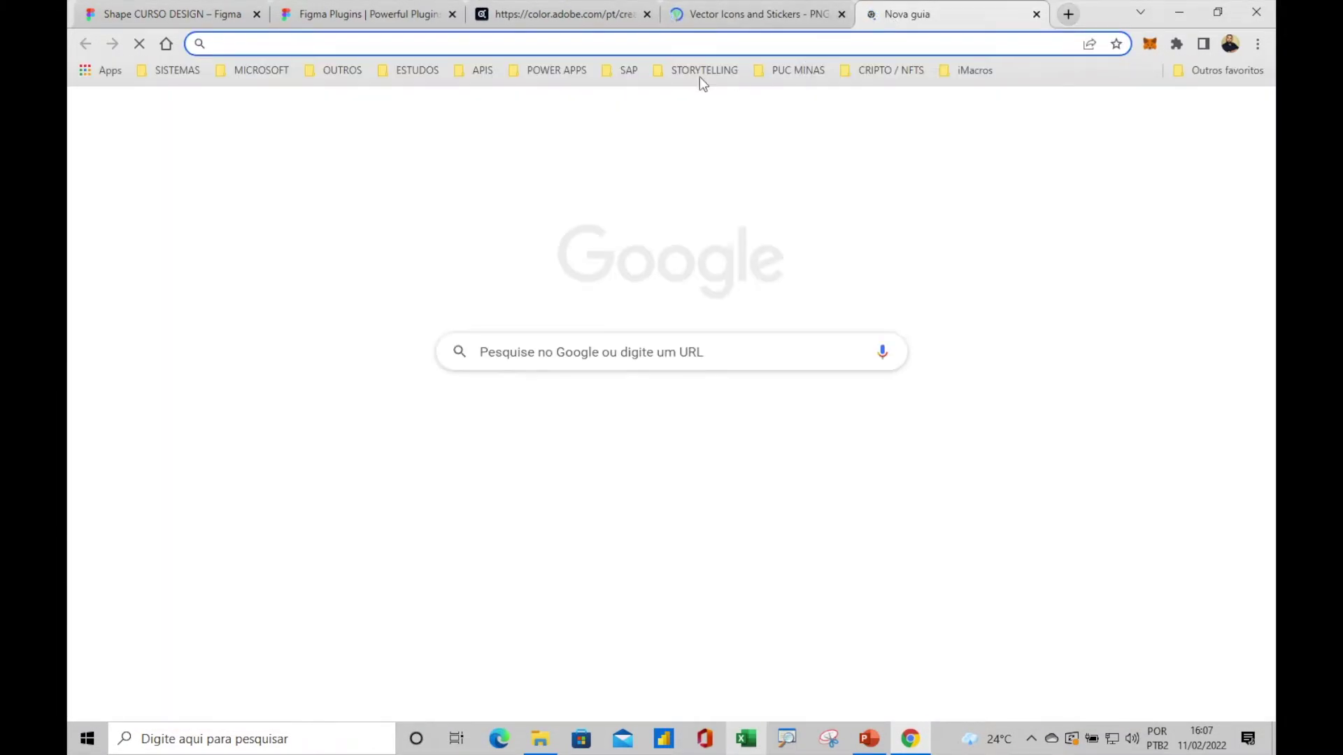
pyautogui.click(701, 70)
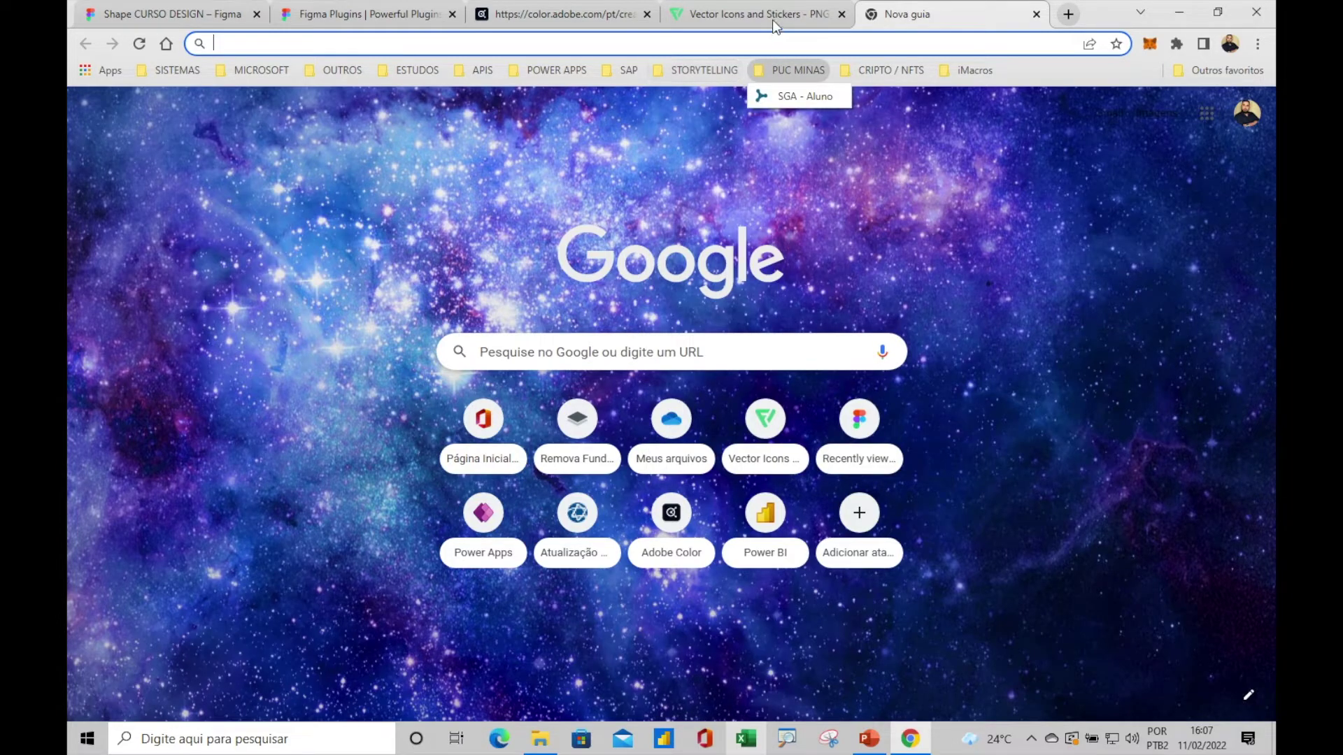
# Sign in to Flaticon with Google, check Adobe Color, and browse bookmarks in the new tab.
pyautogui.click(774, 21)
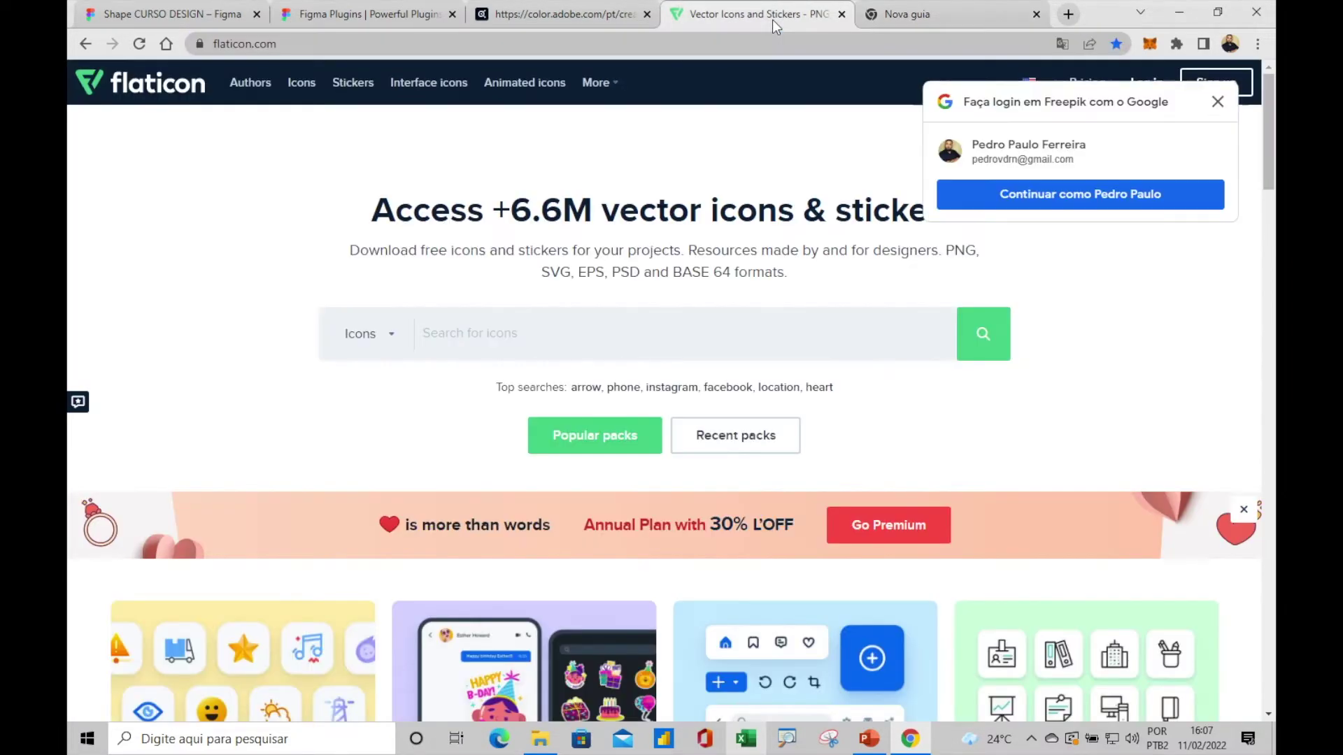
pyautogui.click(1149, 203)
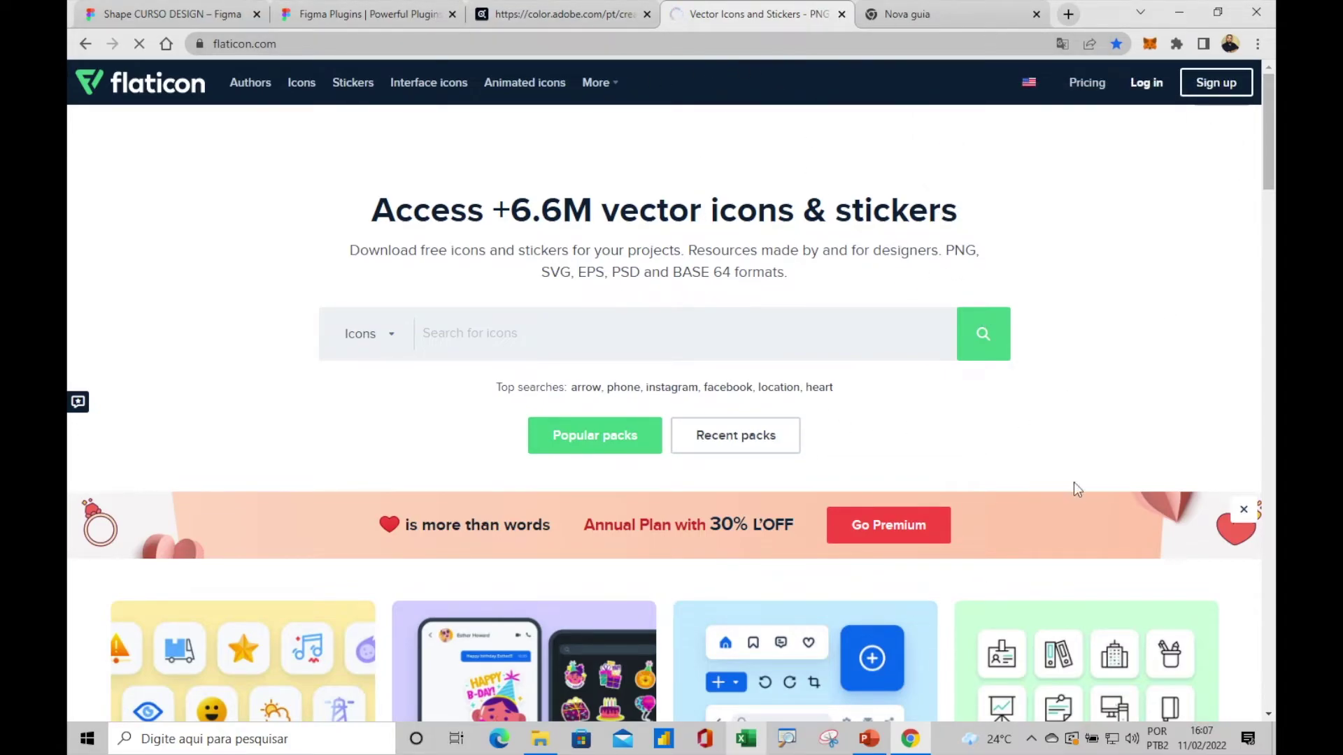
pyautogui.click(576, 15)
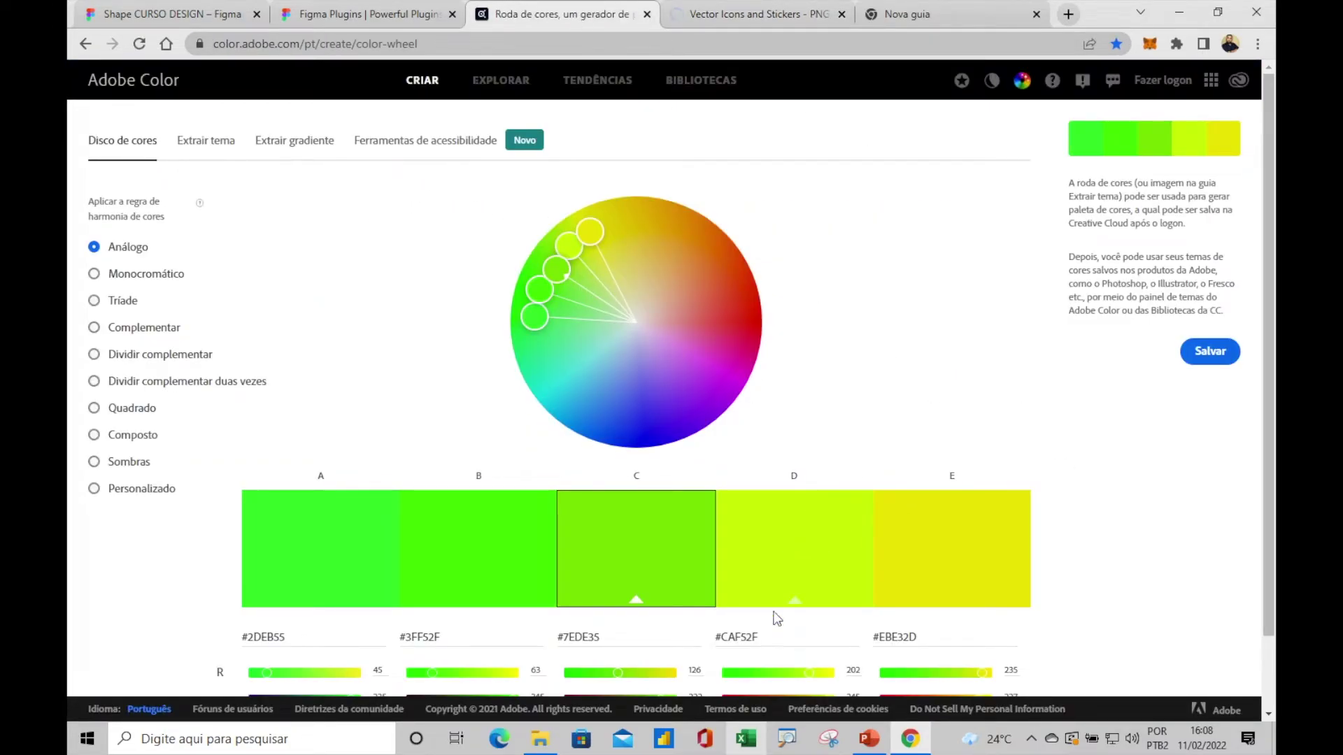
pyautogui.click(900, 19)
pyautogui.click(689, 76)
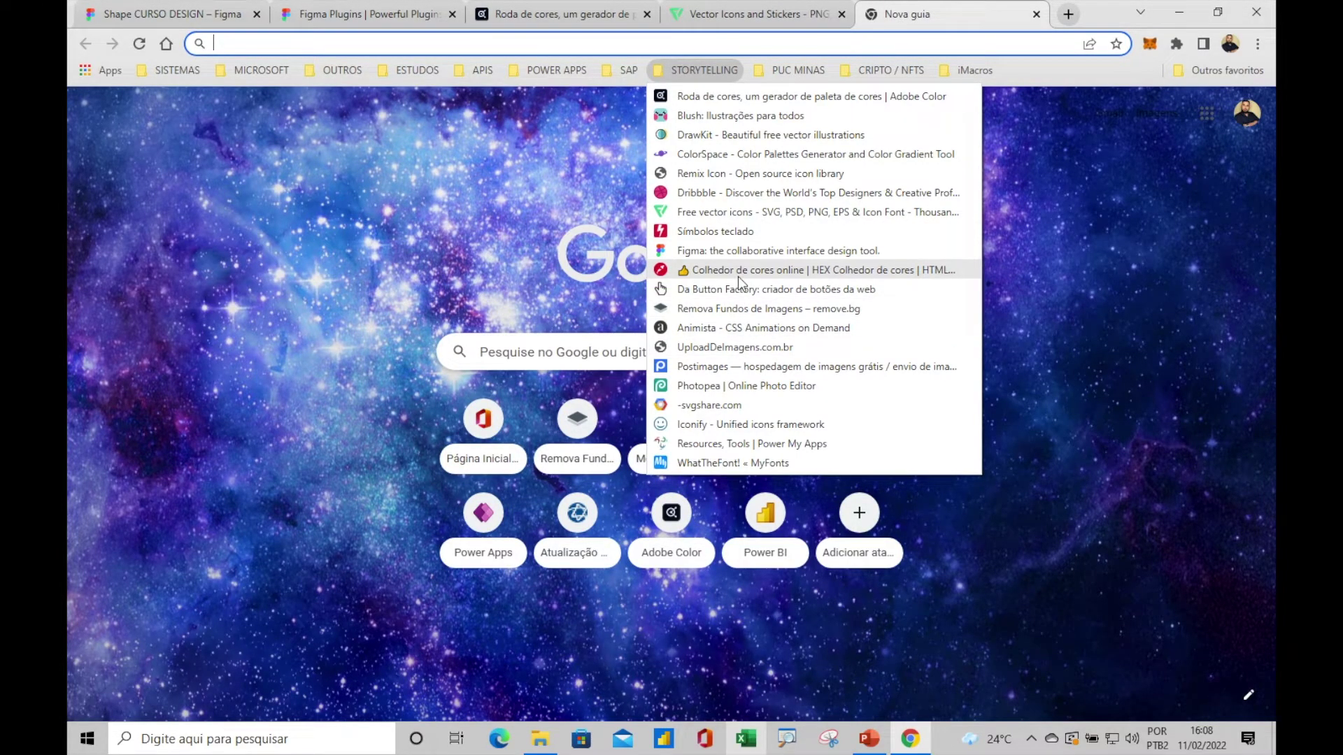
# Upload the fictitious company logo image to the Image Color Picker site.
pyautogui.click(737, 274)
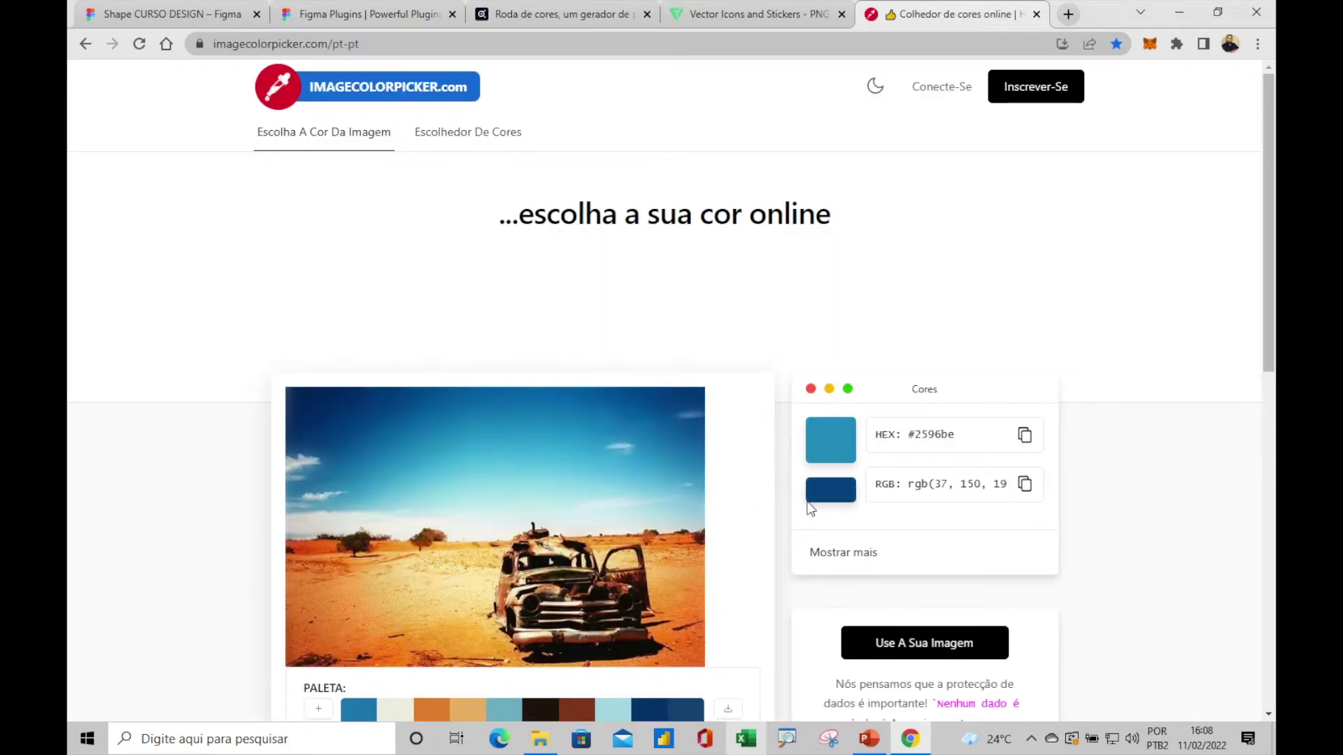
pyautogui.scroll(-2, 1097, 448)
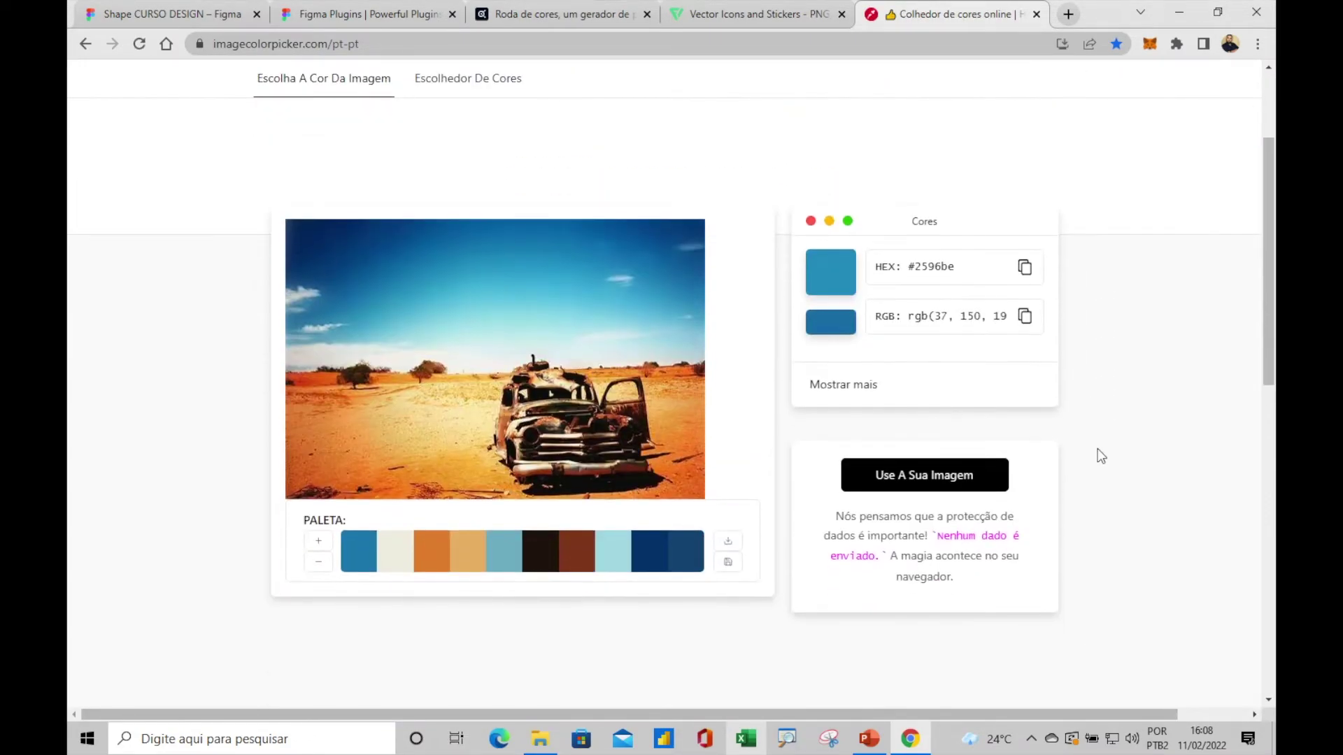
pyautogui.click(968, 489)
pyautogui.click(654, 603)
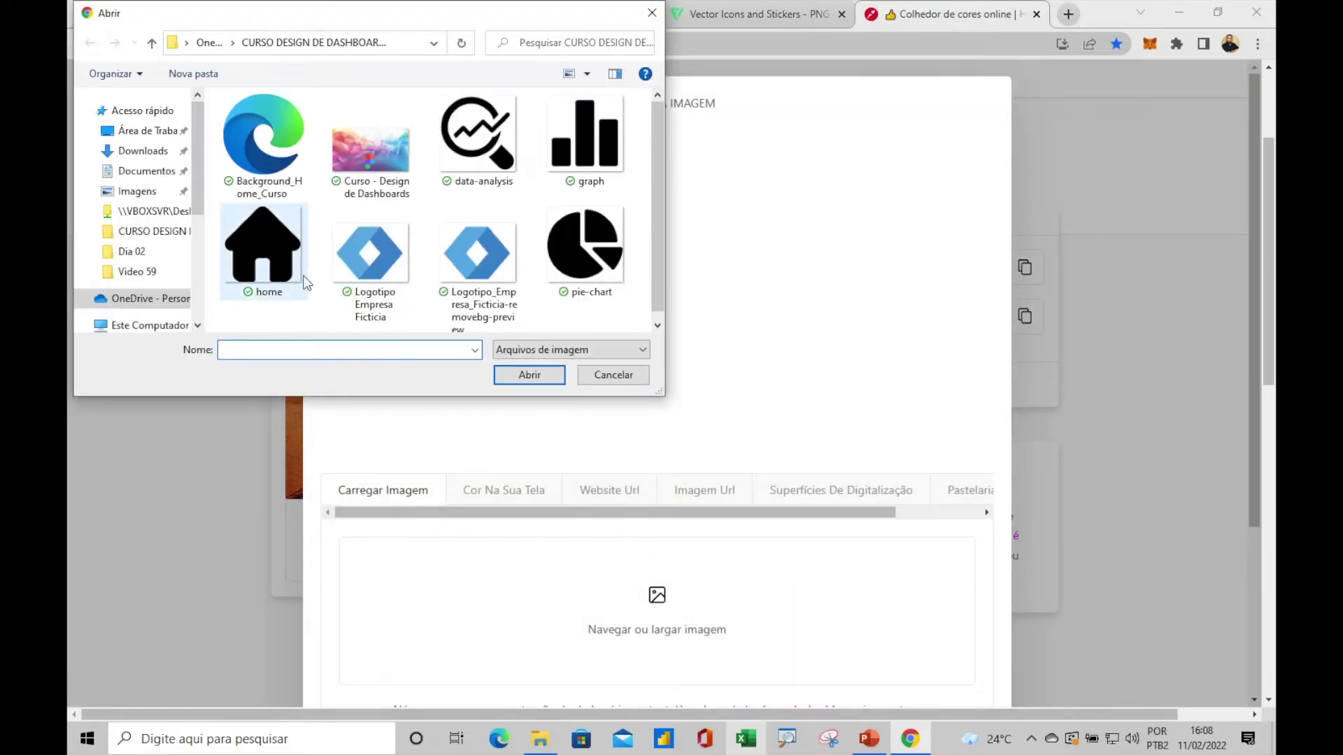
pyautogui.doubleClick(386, 272)
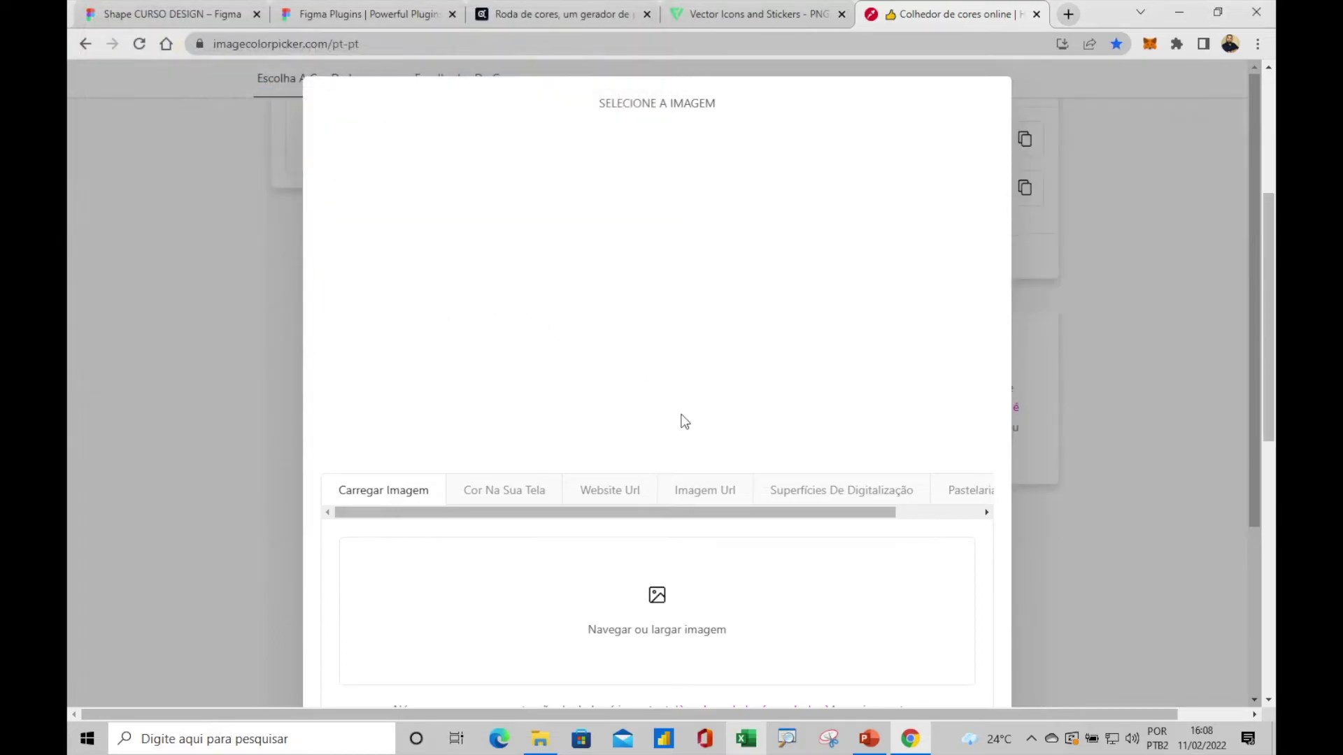
# Sample the logo's medium blue #428ccb, copy its hex, and select colour C's hex in Adobe Color.
pyautogui.scroll(-5, 680, 388)
pyautogui.scroll(10, 630, 314)
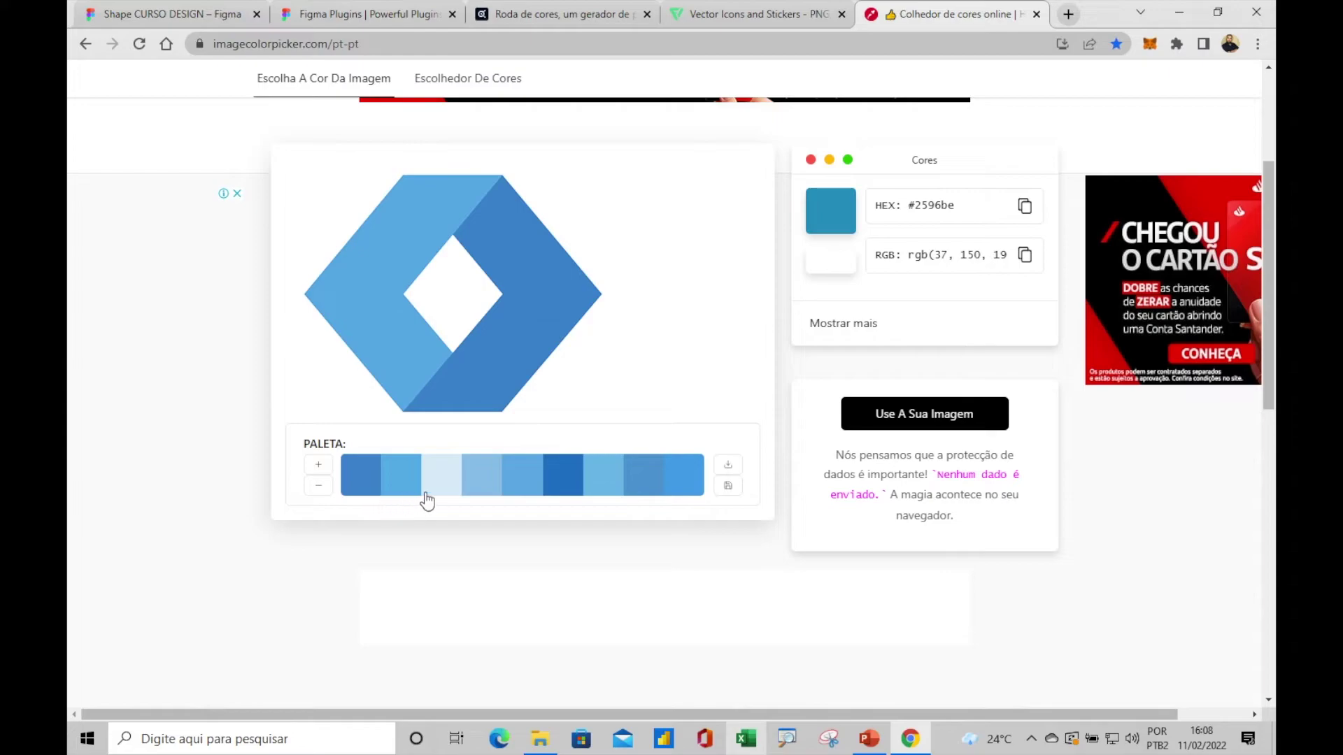
pyautogui.click(552, 289)
pyautogui.click(1024, 206)
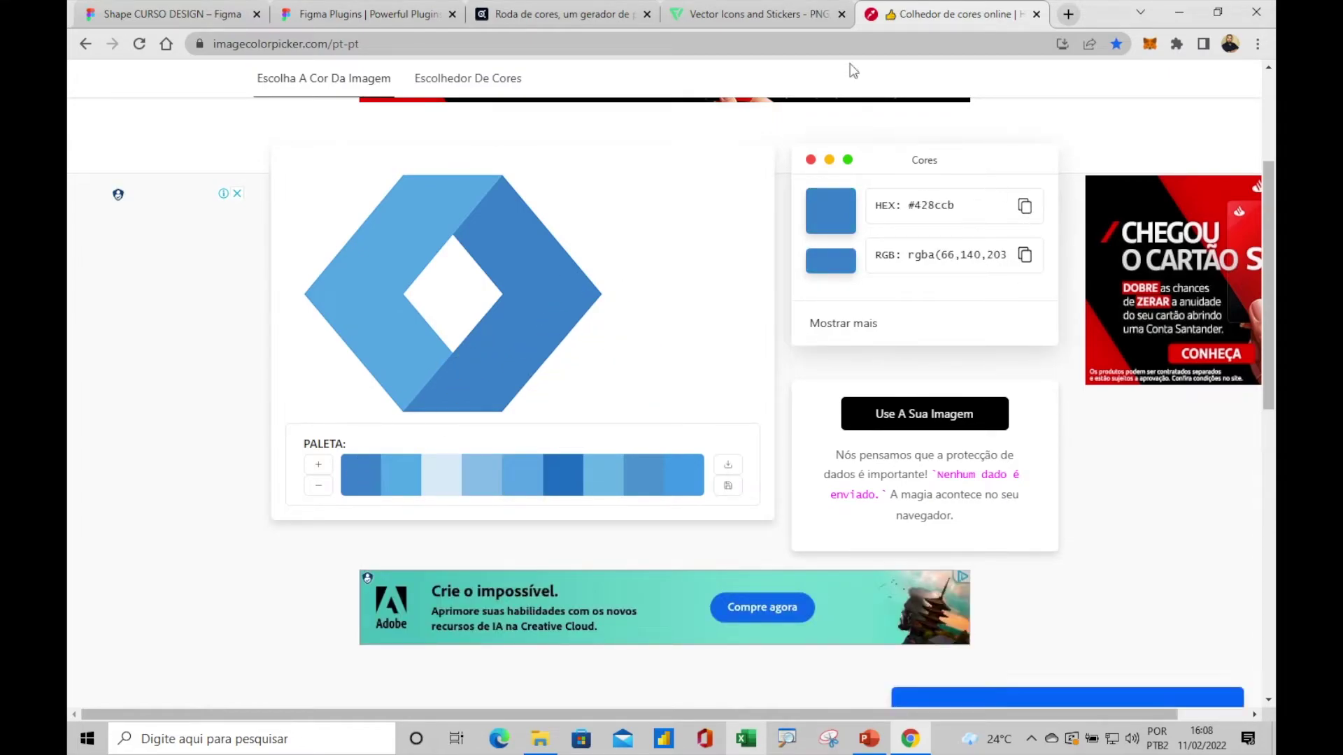
pyautogui.click(609, 17)
pyautogui.moveTo(636, 644); pyautogui.dragTo(580, 642)
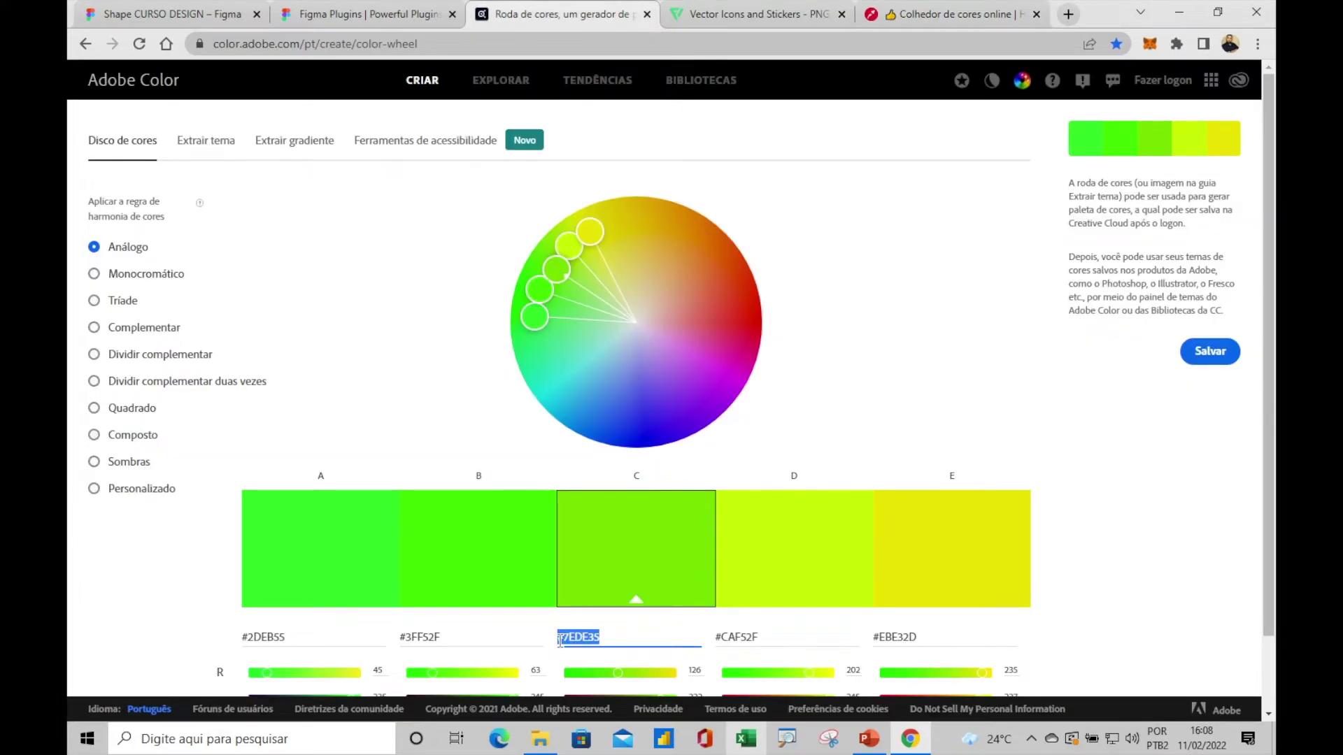
# Set colour C to #428CCB and try triad, compound and analogous harmonies.
pyautogui.hotkey('ctrl', 'v')
pyautogui.click(890, 384)
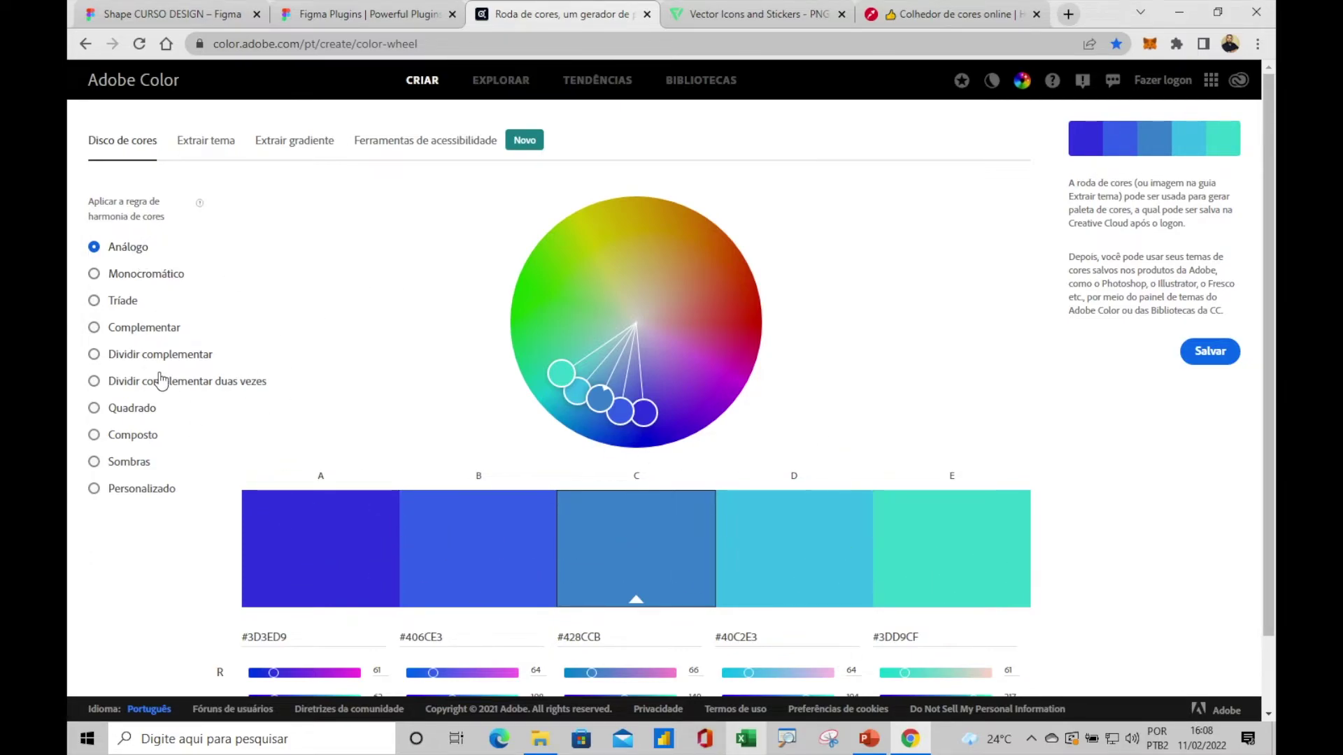
pyautogui.click(119, 302)
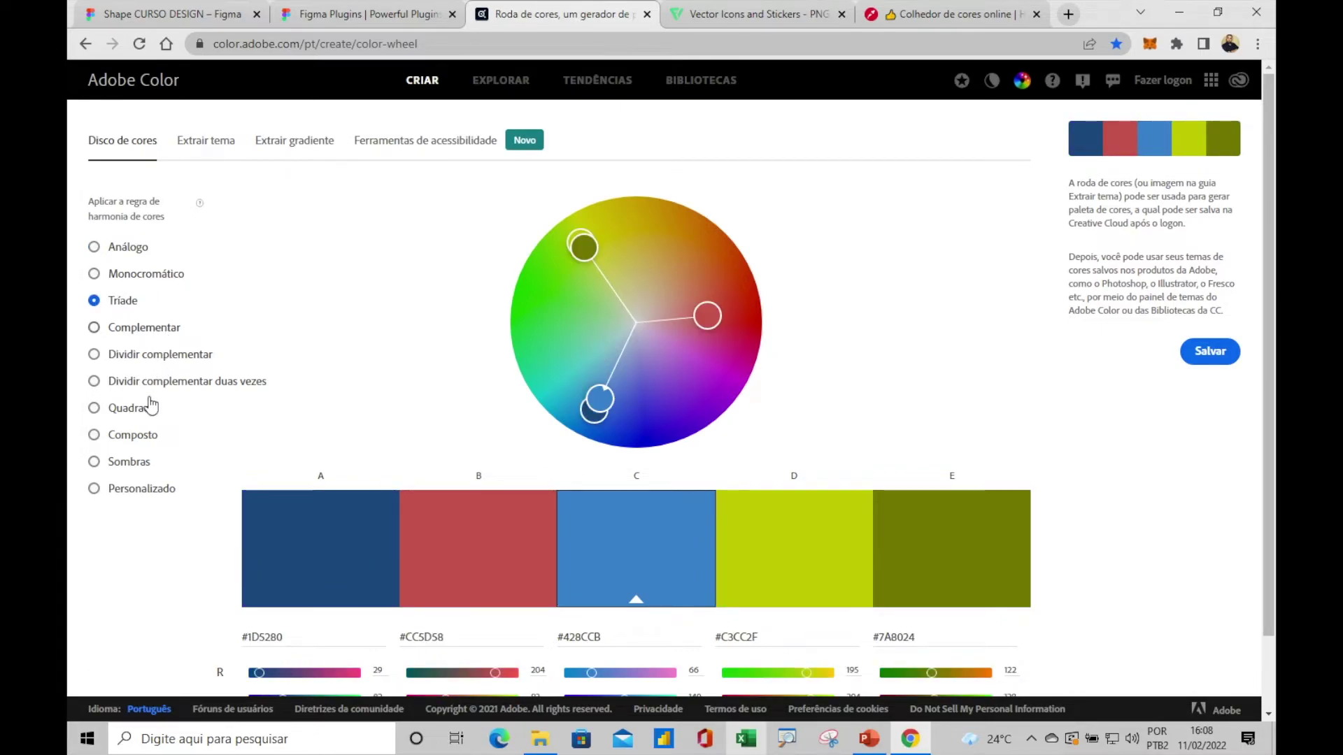
pyautogui.click(137, 436)
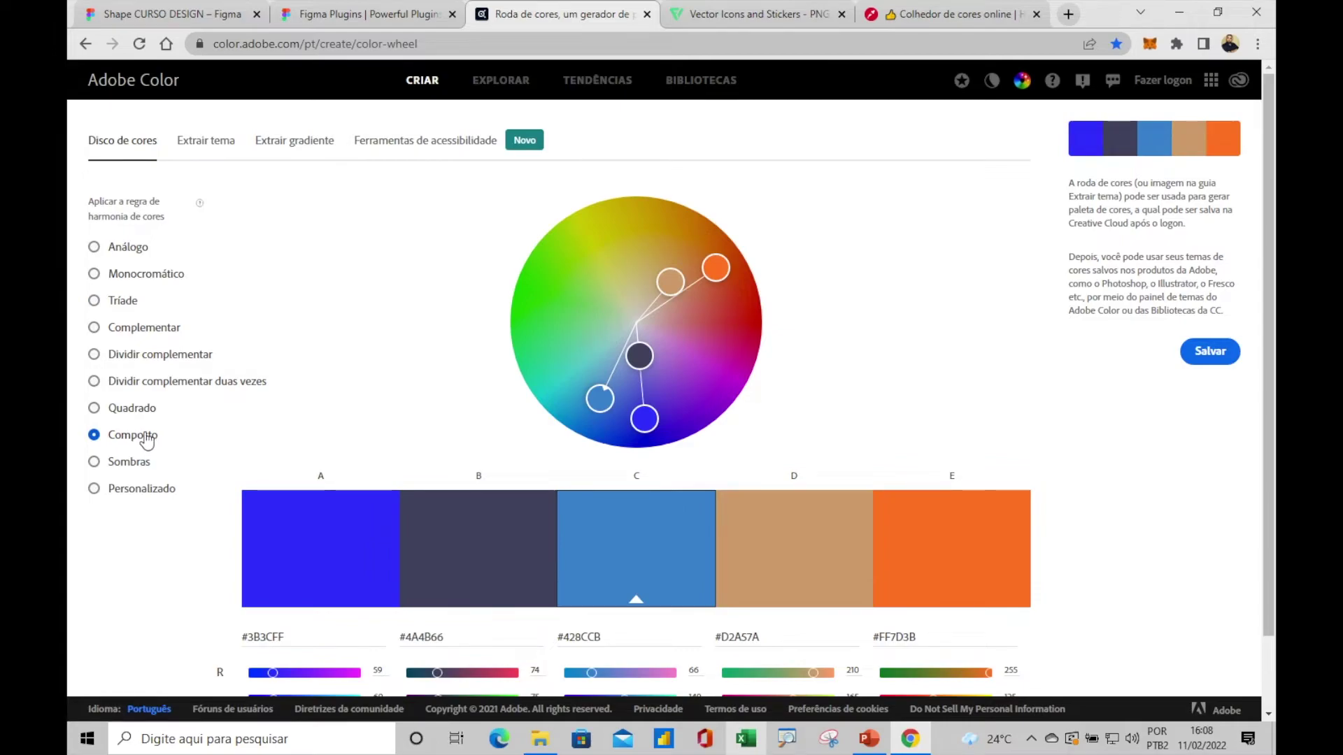
pyautogui.click(116, 253)
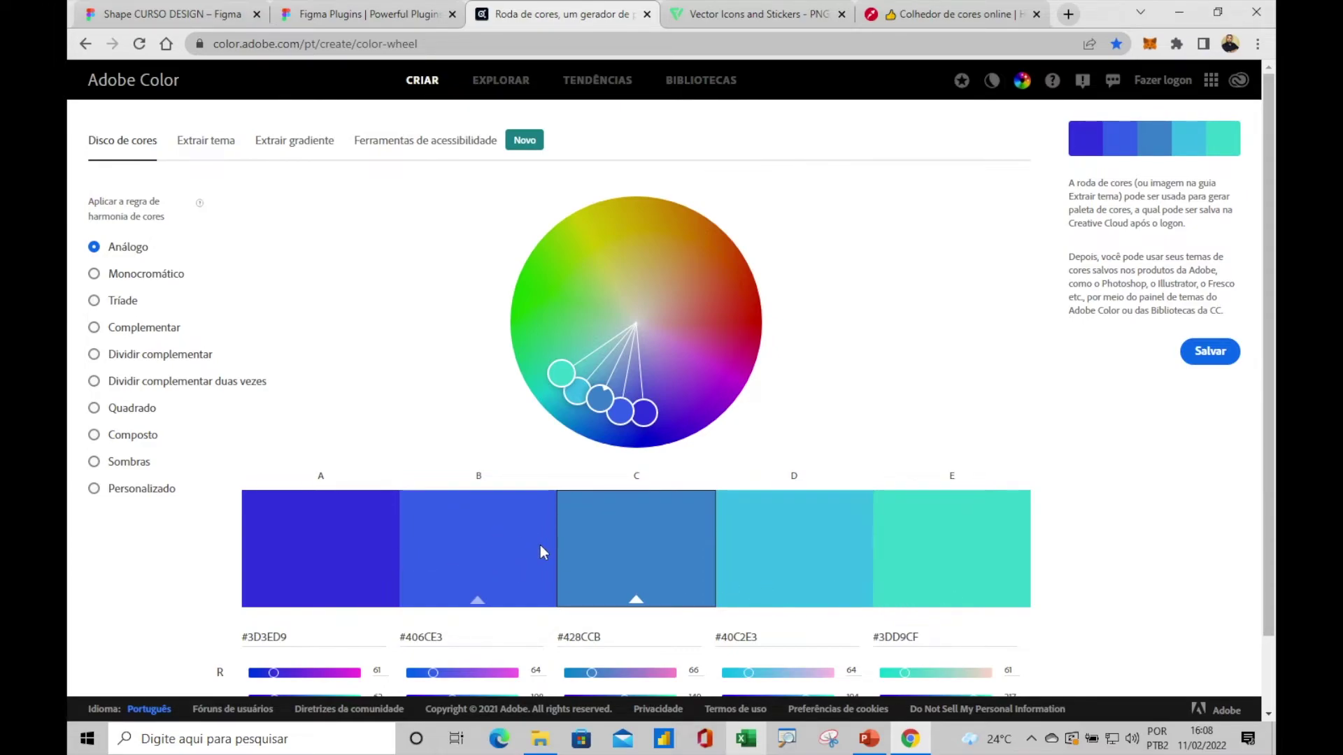
# Compare square and split-complementary, settling on complementary with #805511 and #CC9743 golds.
pyautogui.click(133, 300)
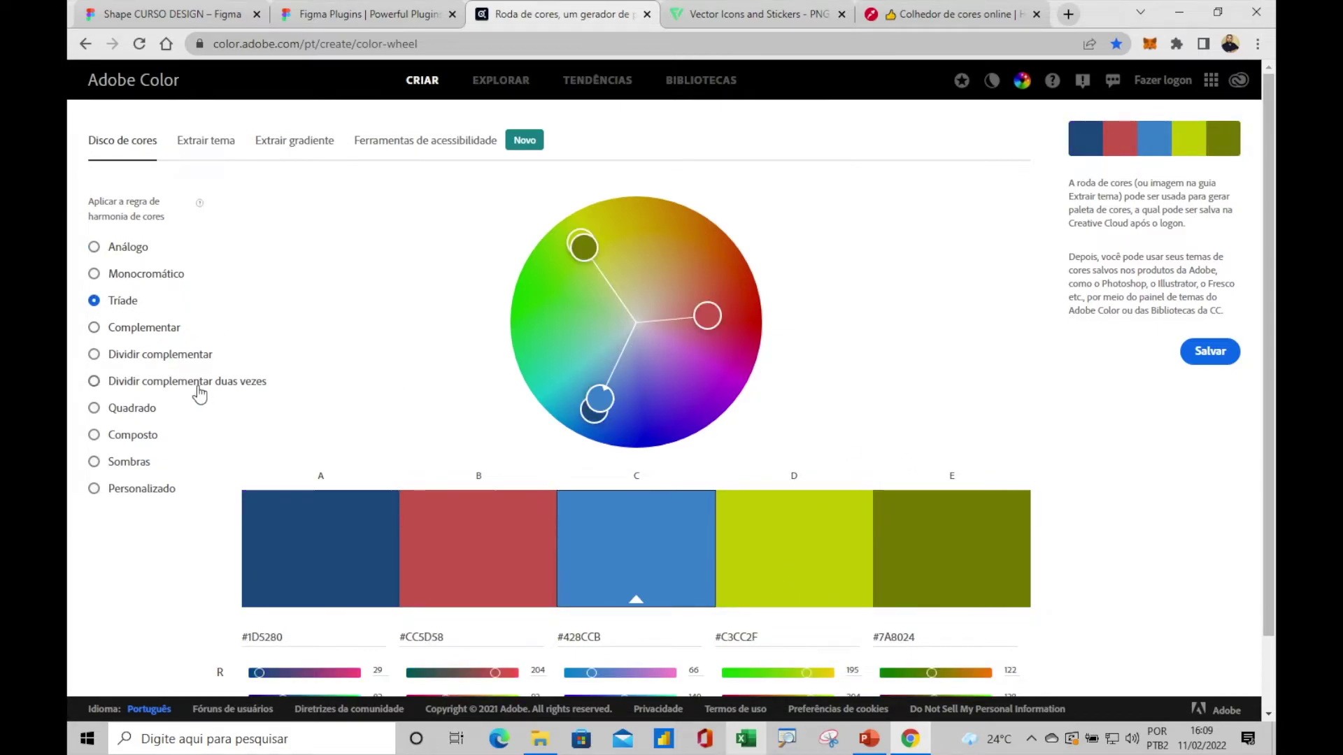
pyautogui.click(155, 383)
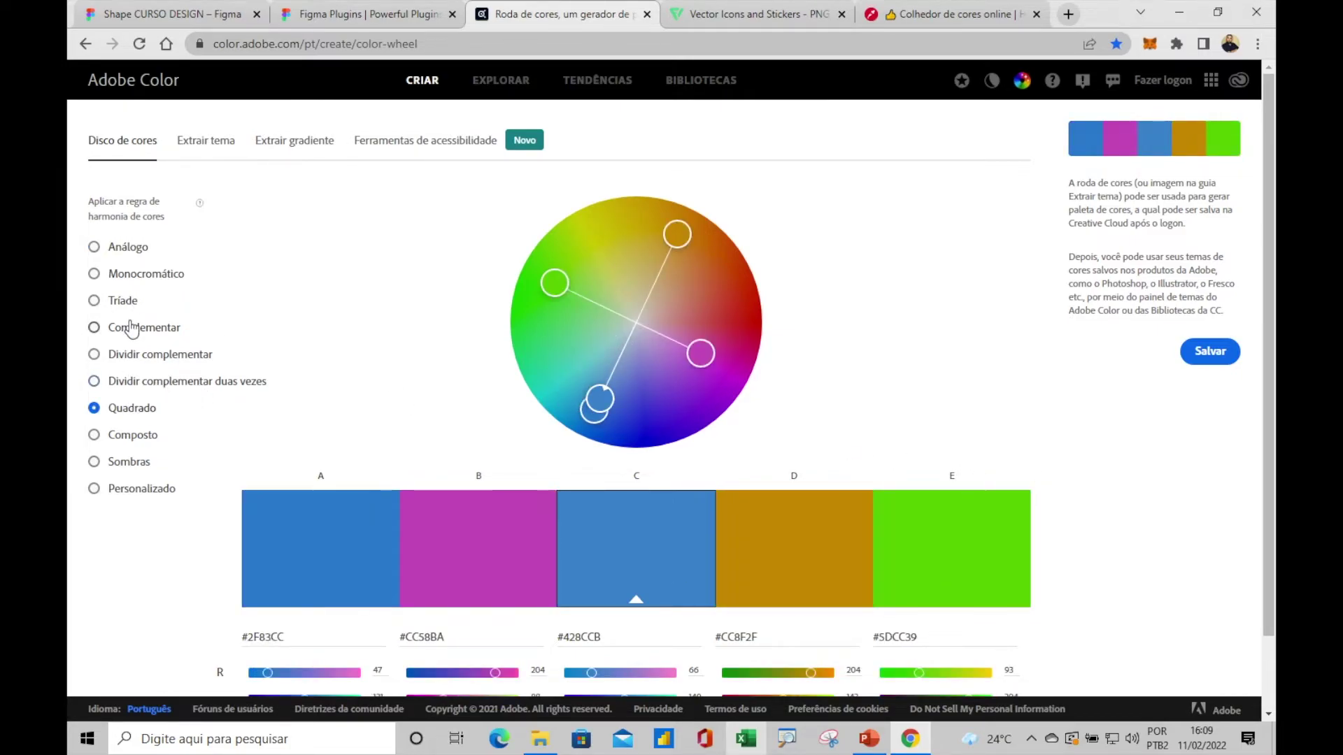
pyautogui.click(132, 329)
pyautogui.click(130, 356)
pyautogui.click(126, 326)
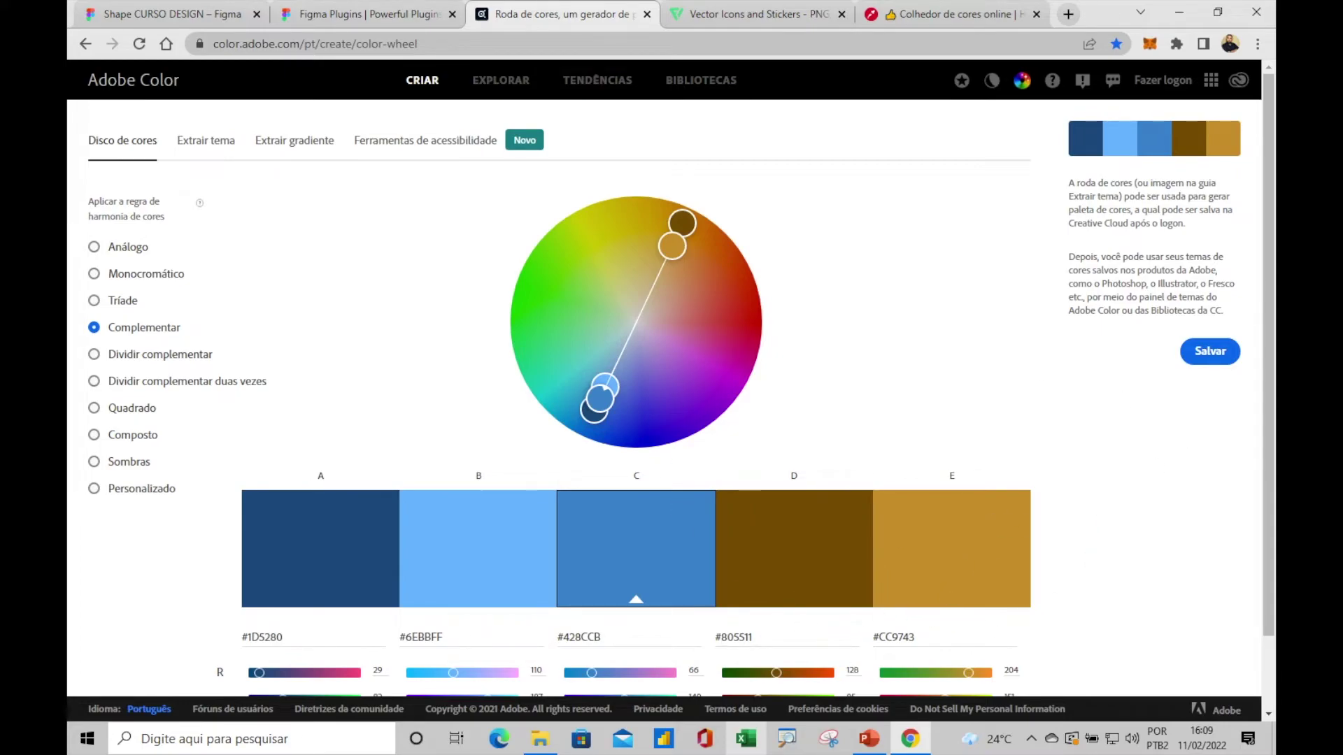
pyautogui.scroll(-1, 902, 559)
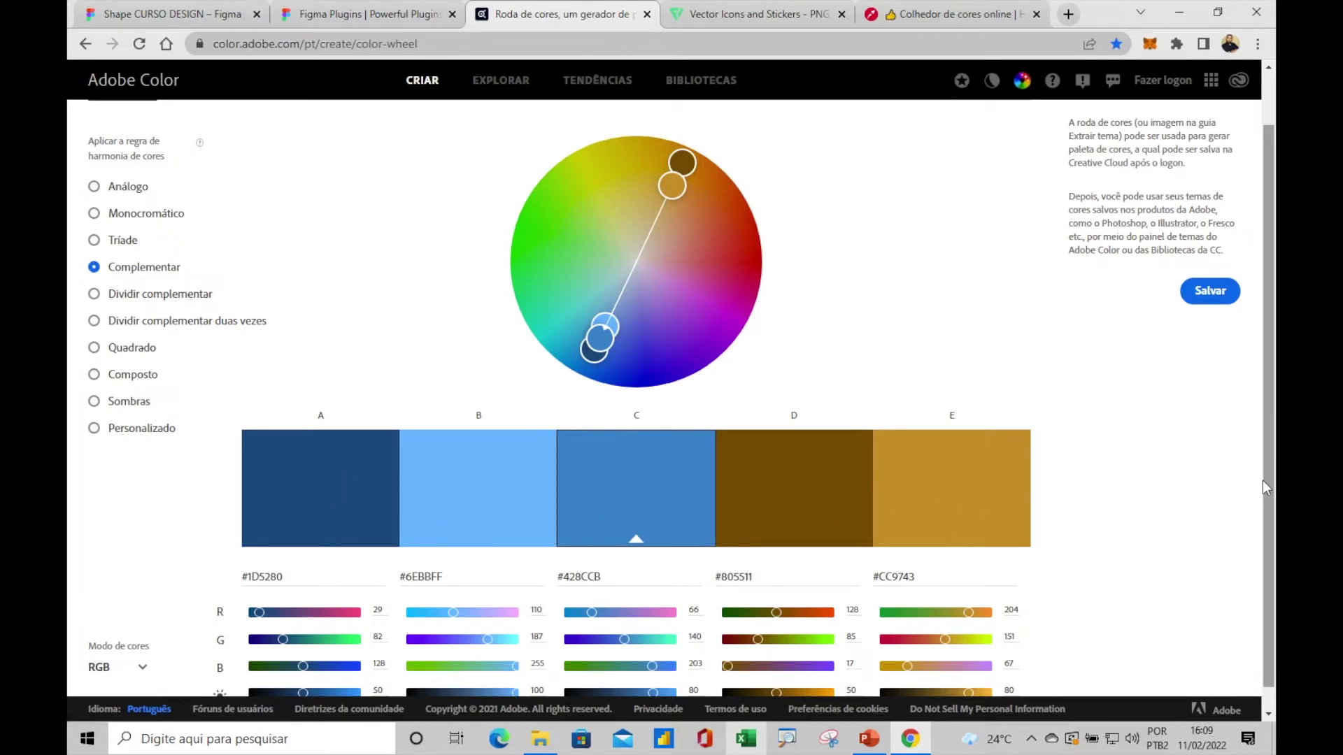
pyautogui.scroll(1, 1264, 466)
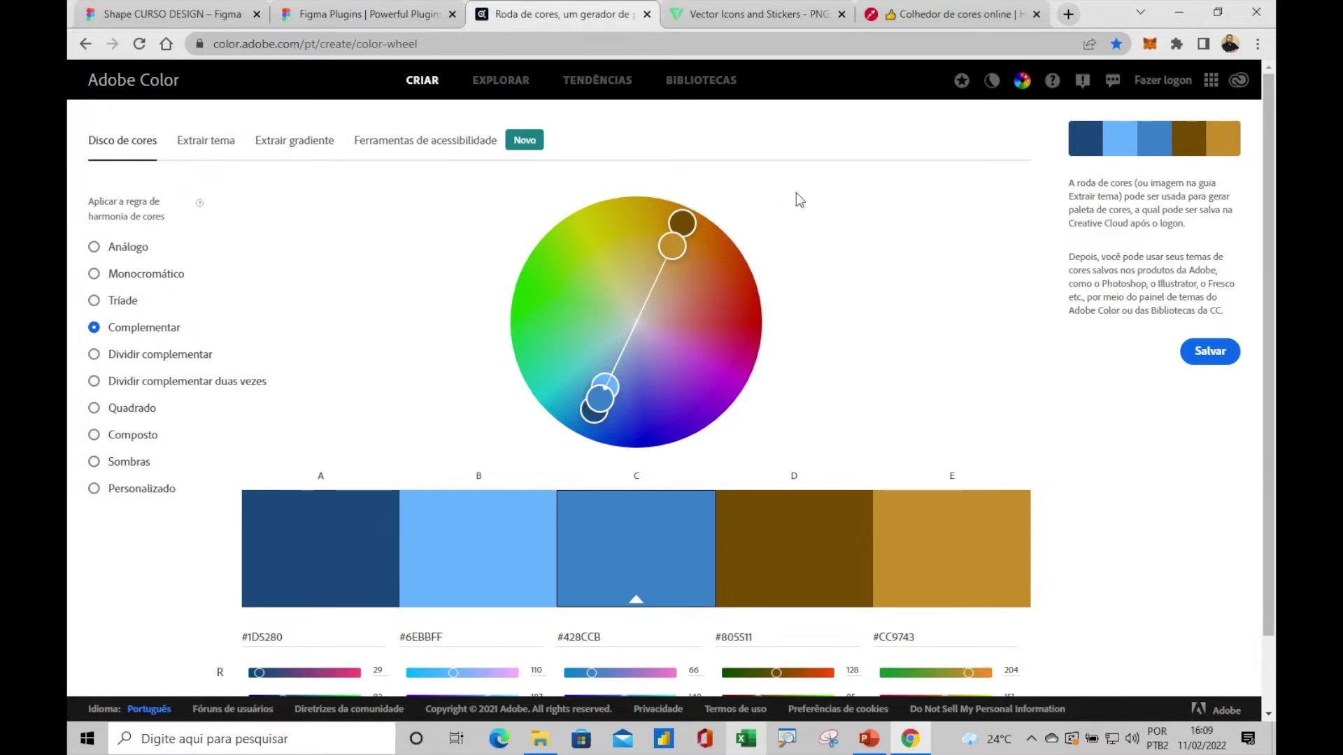
pyautogui.click(958, 14)
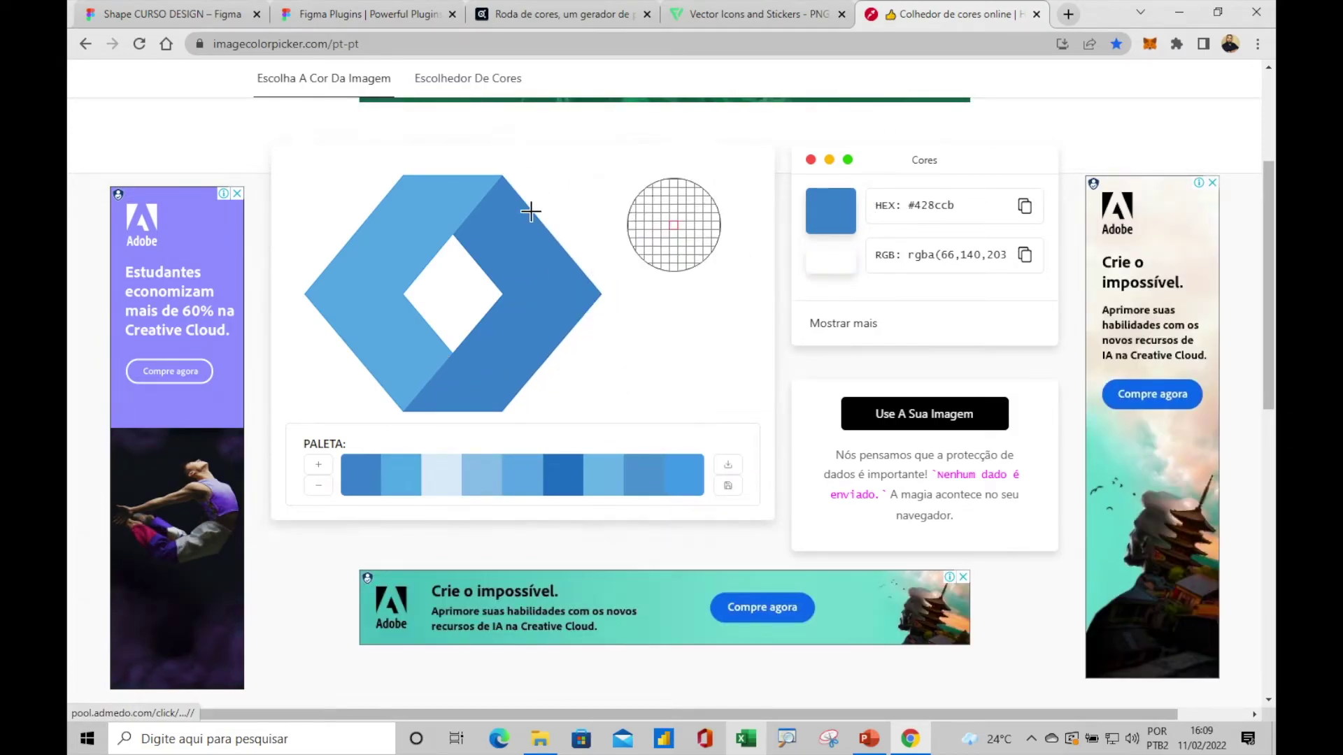
# Glance at the complementary #428CCB palette in Adobe Color, then return to Flaticon.
pyautogui.click(514, 15)
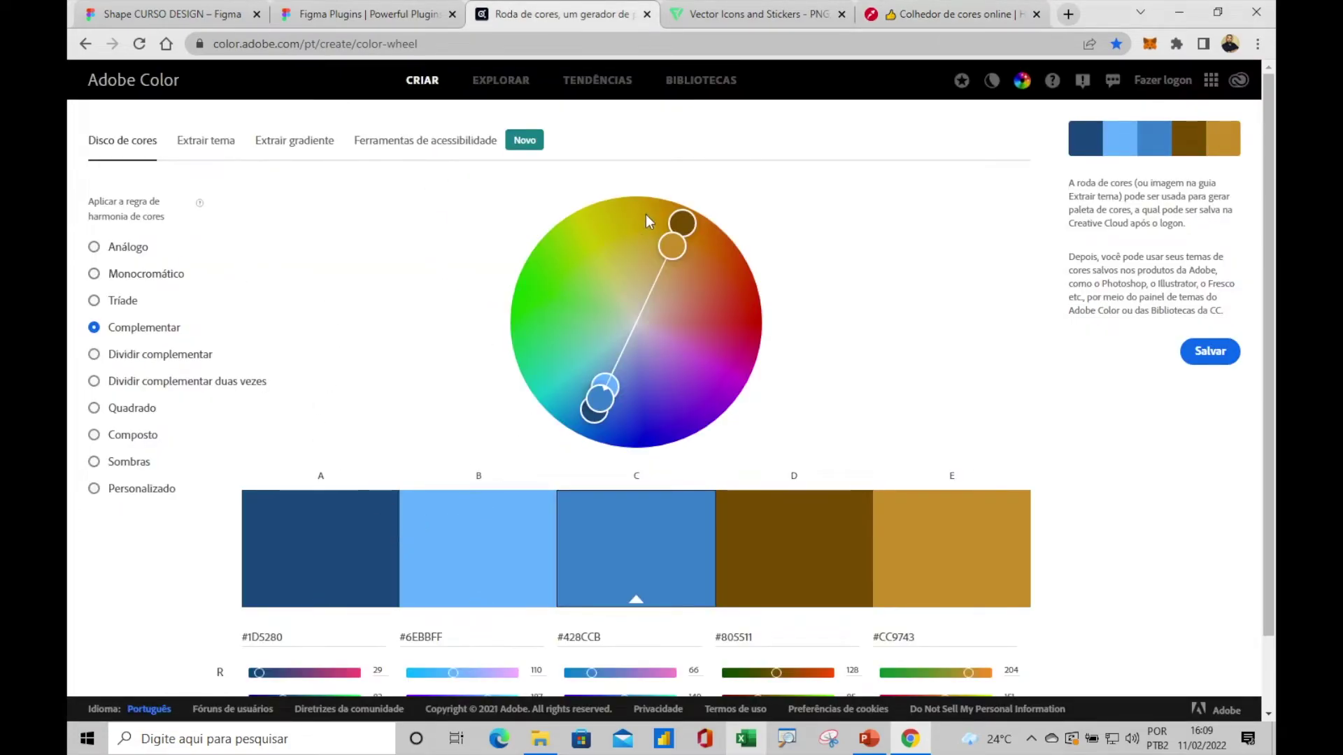
pyautogui.click(765, 18)
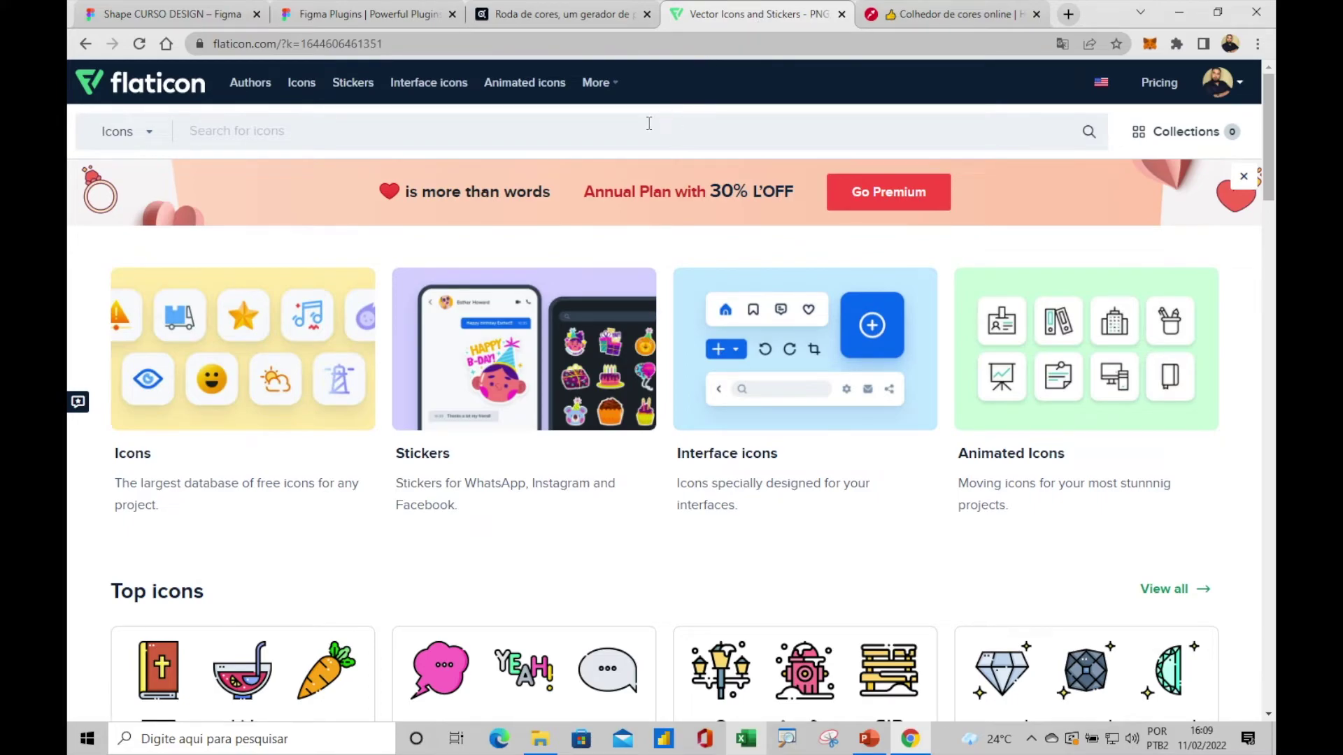
# Search Flaticon for 'analysis' and open the Data Analysis icon's detail page.
pyautogui.scroll(-4, 769, 308)
pyautogui.scroll(-2, 769, 308)
pyautogui.scroll(-3, 766, 294)
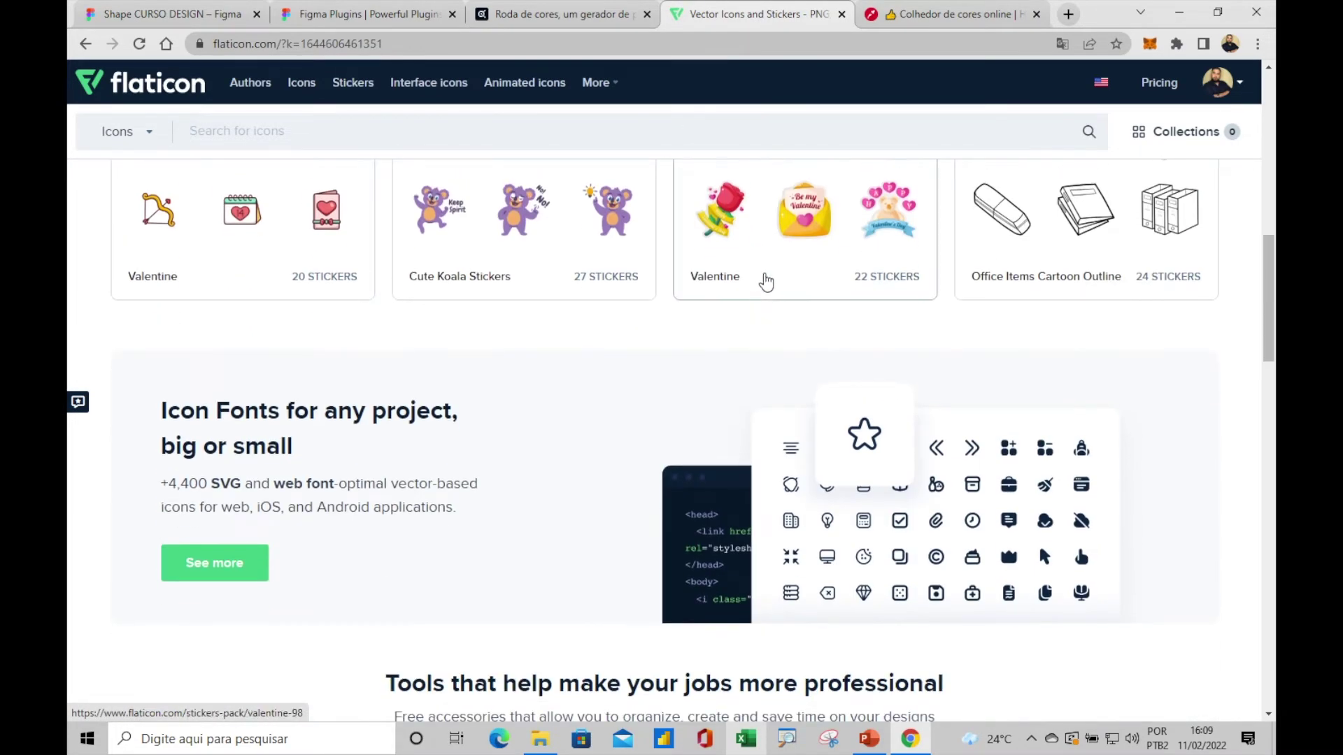
pyautogui.scroll(-1, 762, 287)
pyautogui.scroll(10, 611, 276)
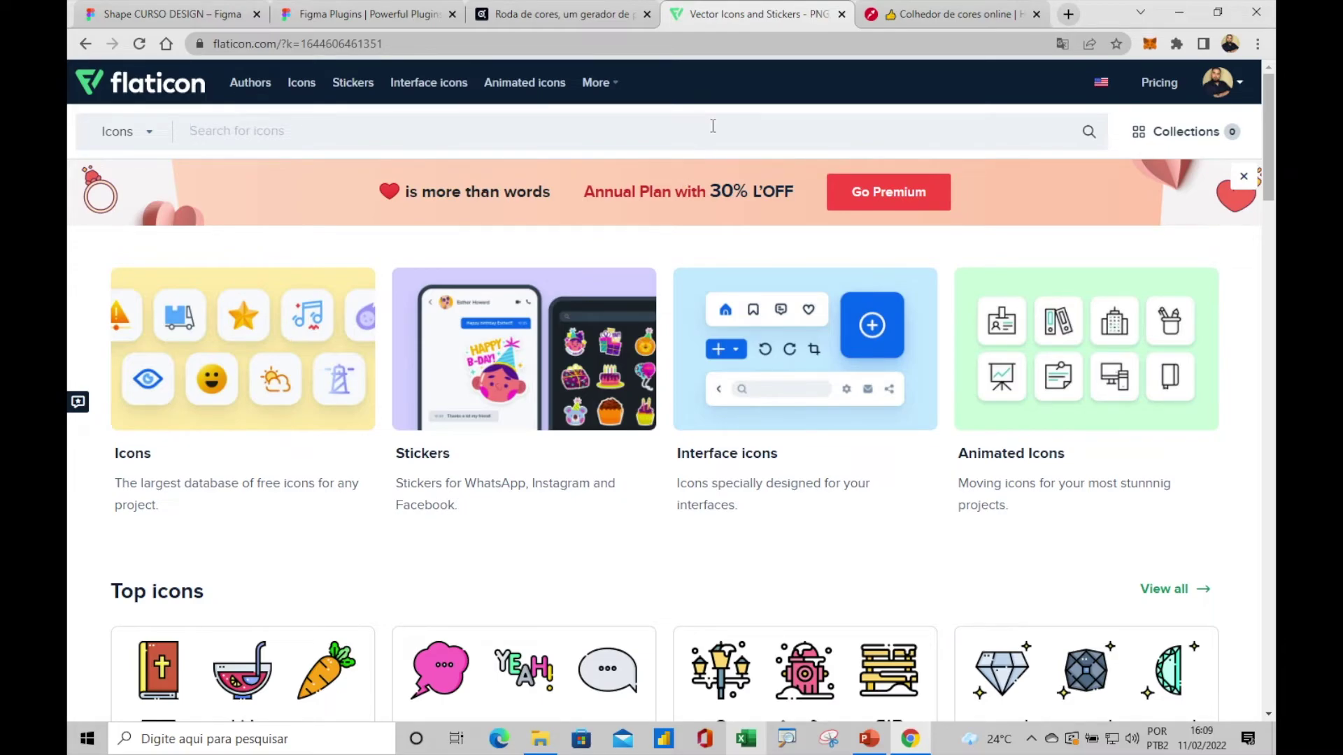
pyautogui.write('a')
pyautogui.write('lysis')
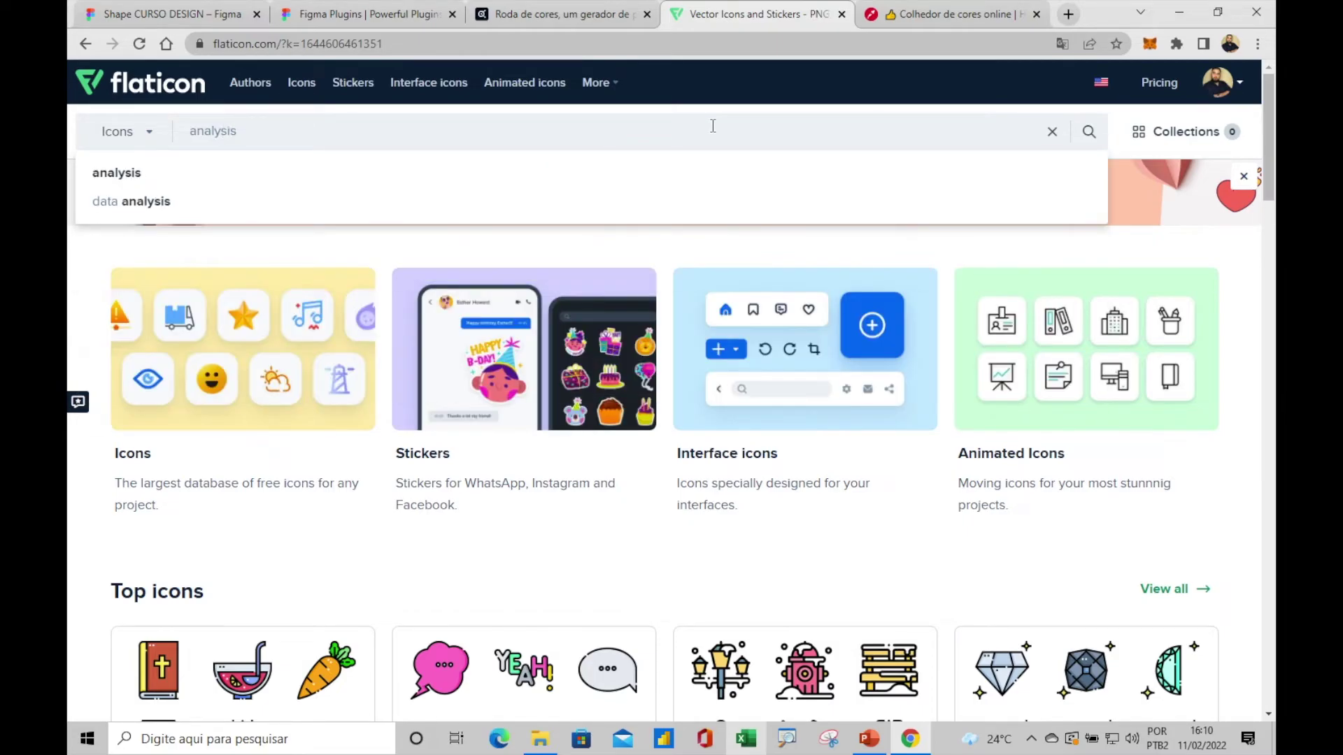
pyautogui.press('Return')
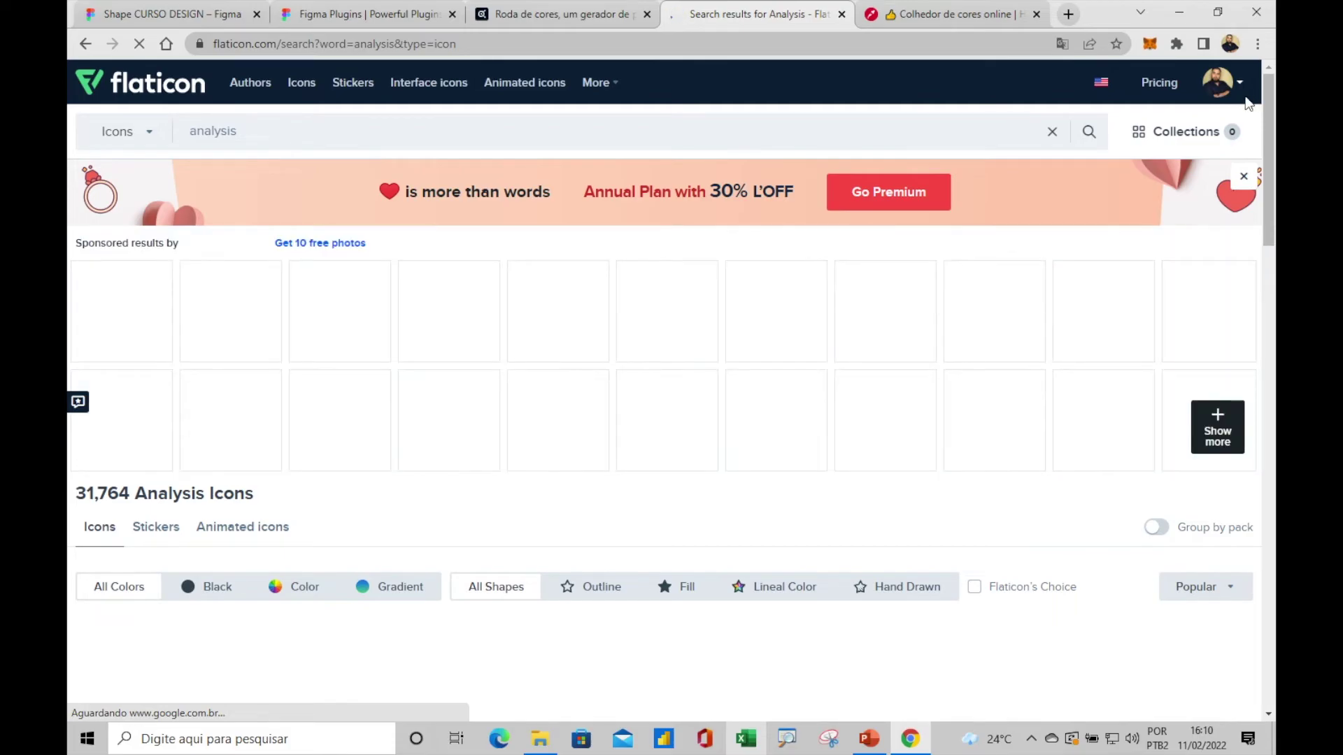
pyautogui.scroll(-5, 586, 479)
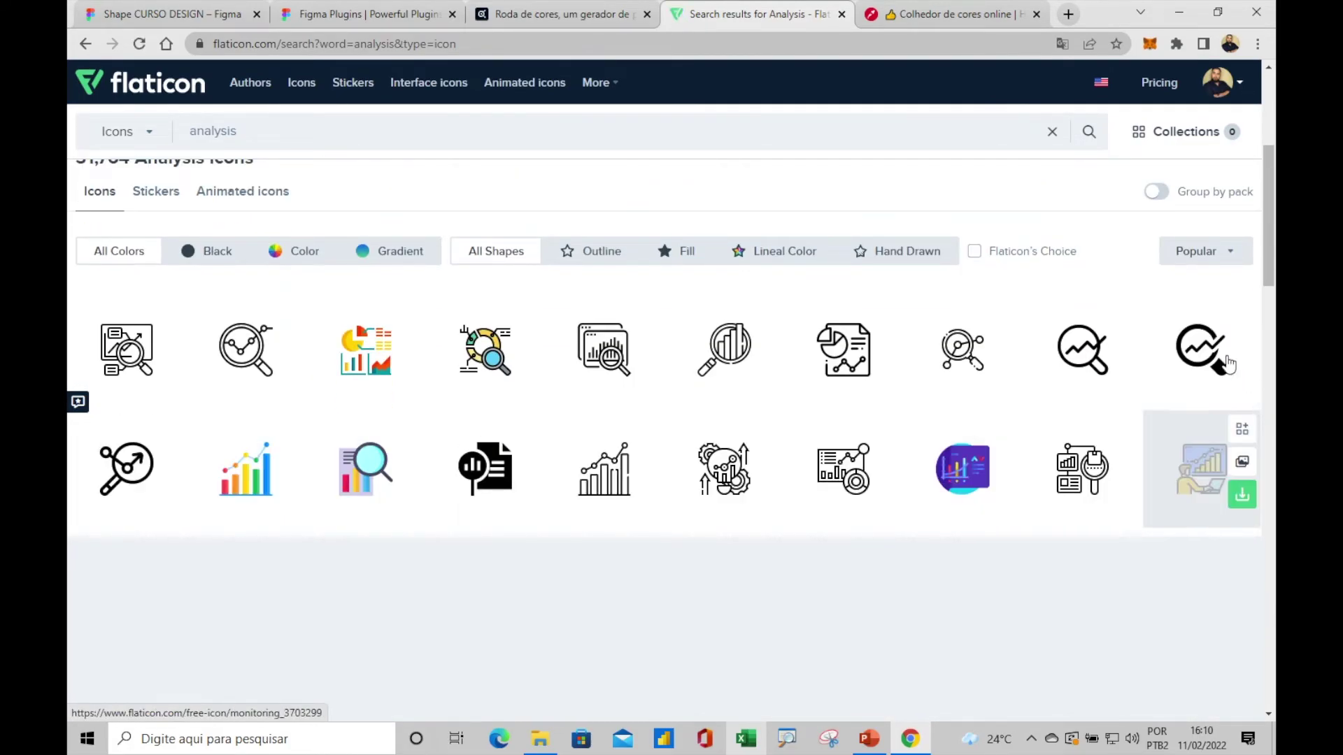
pyautogui.click(1194, 363)
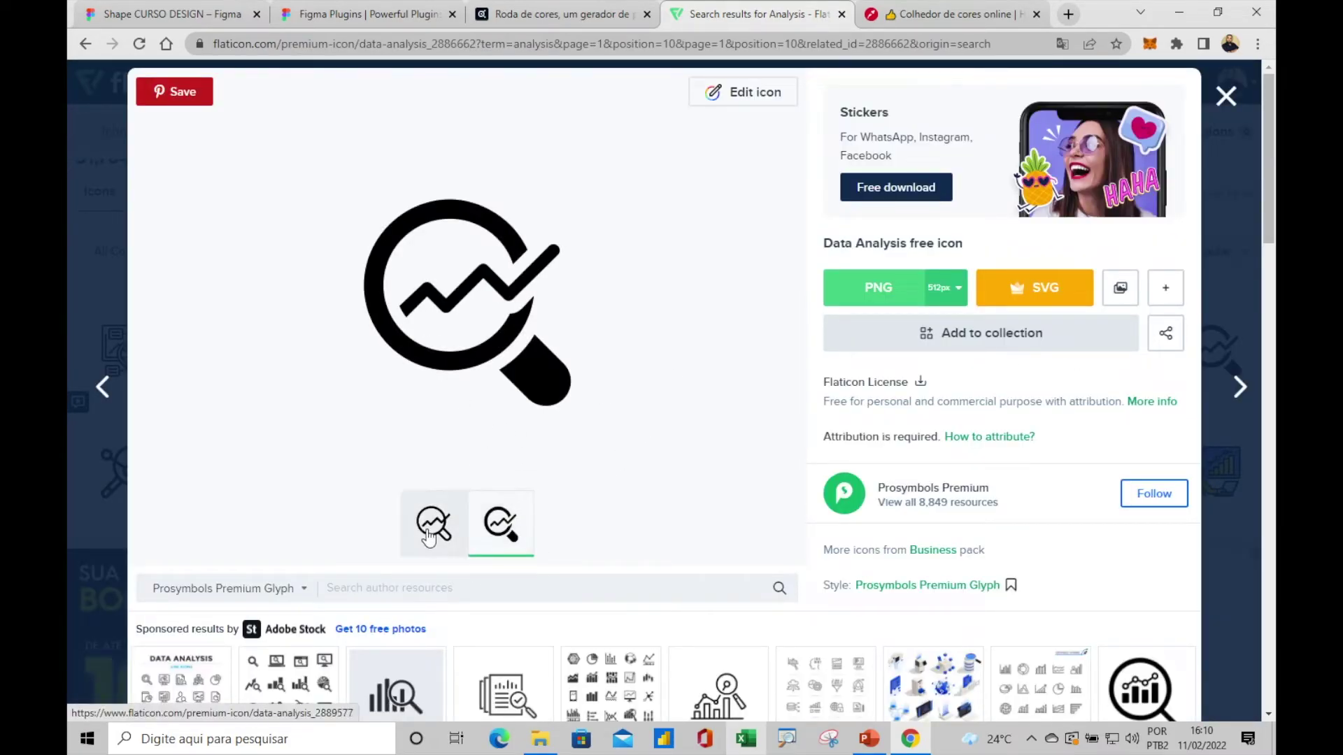
# Switch to the outline Data Analysis icon and recolour it green #85C239.
pyautogui.click(454, 539)
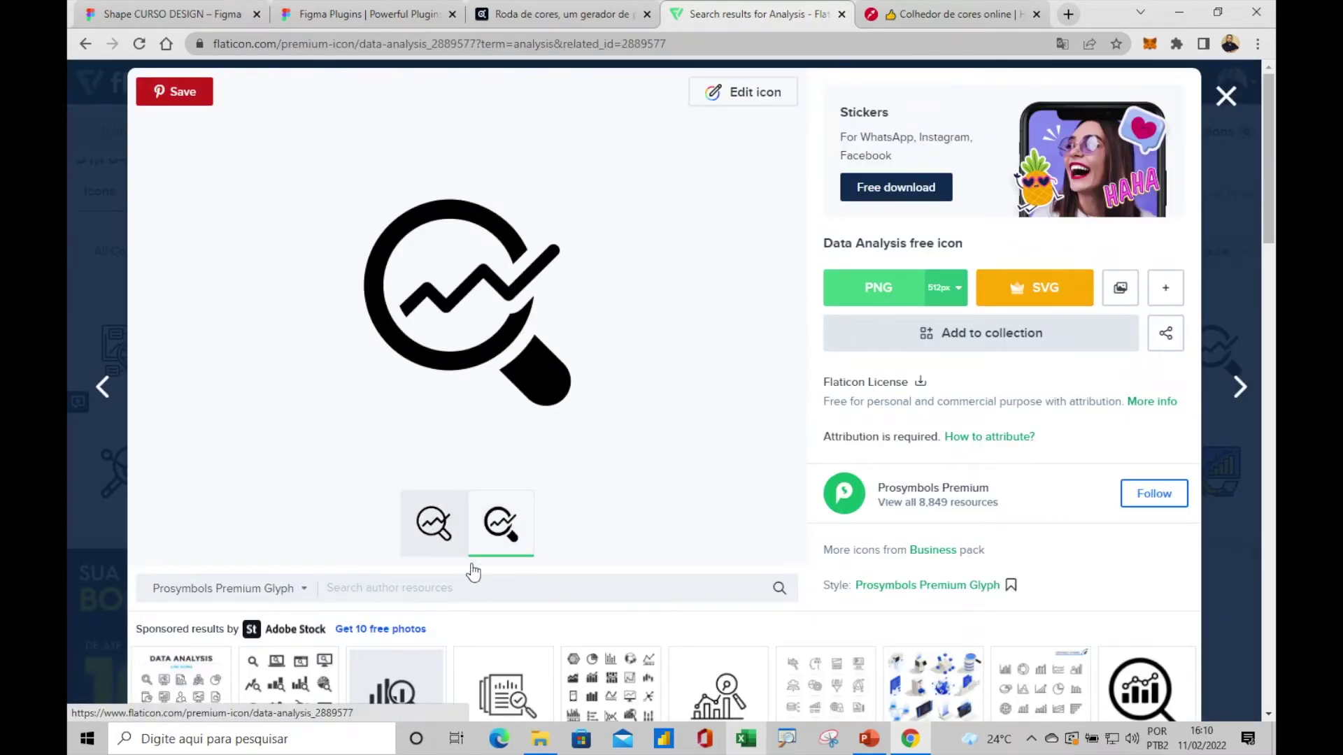
pyautogui.click(756, 104)
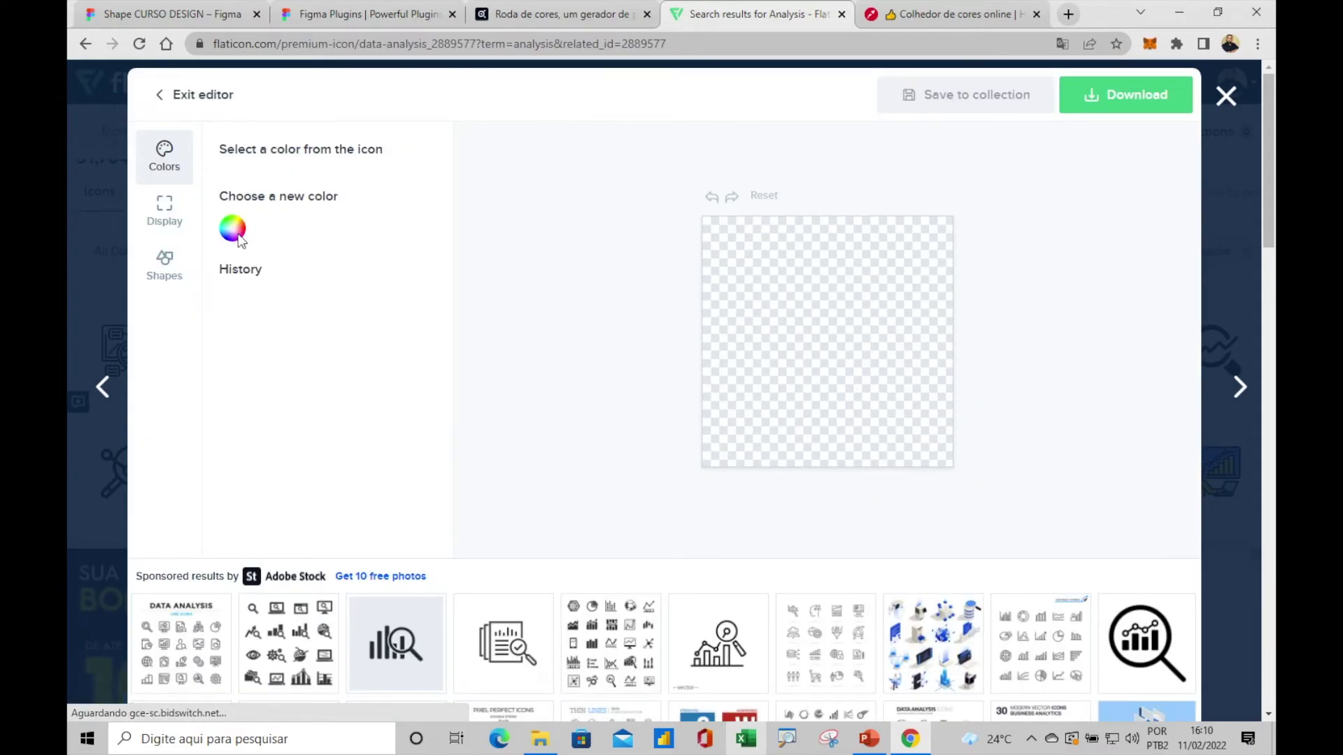
pyautogui.click(231, 269)
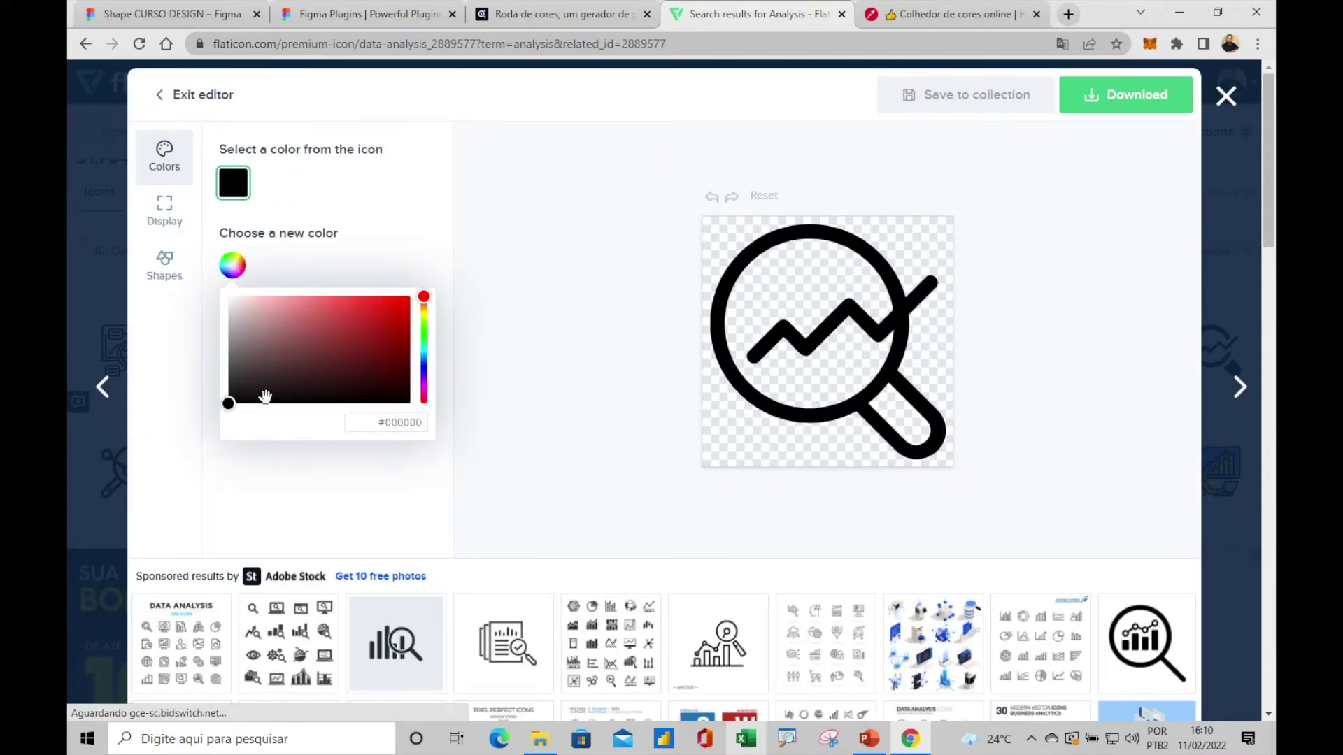
pyautogui.moveTo(423, 296); pyautogui.dragTo(424, 323)
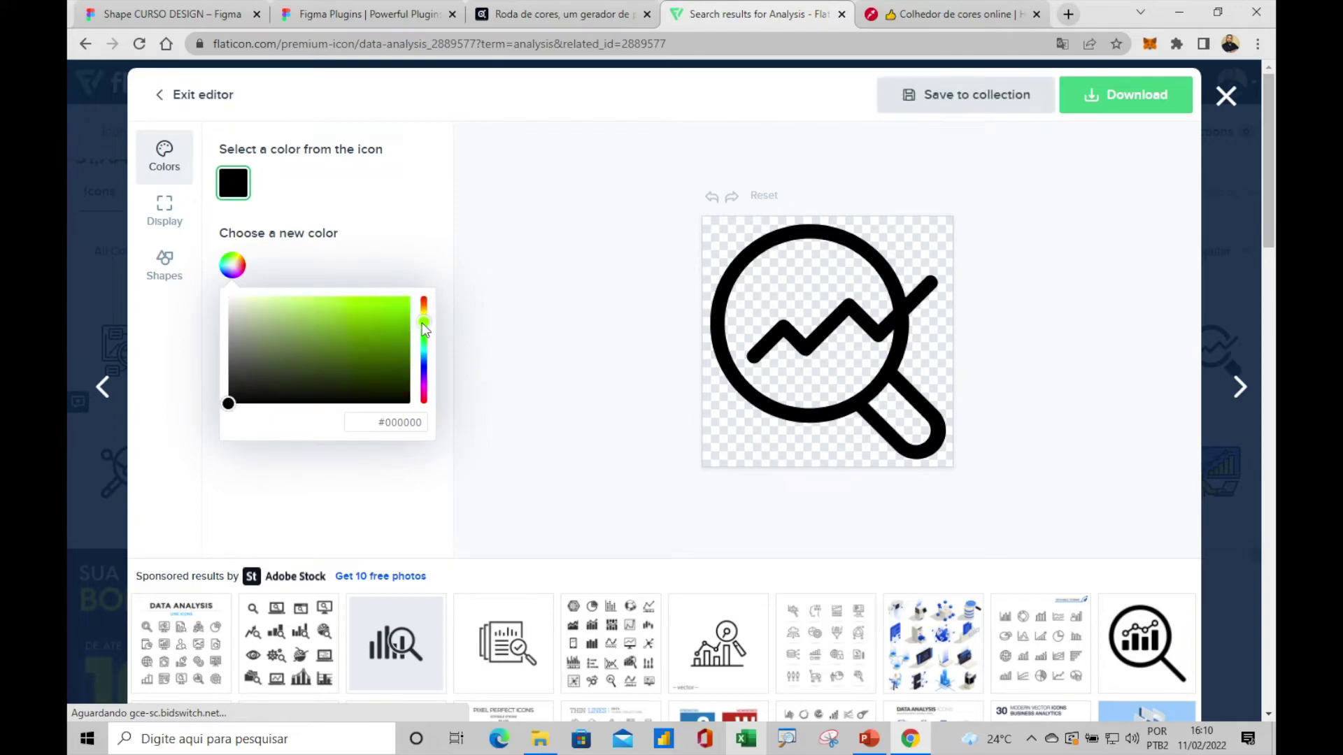
pyautogui.click(357, 322)
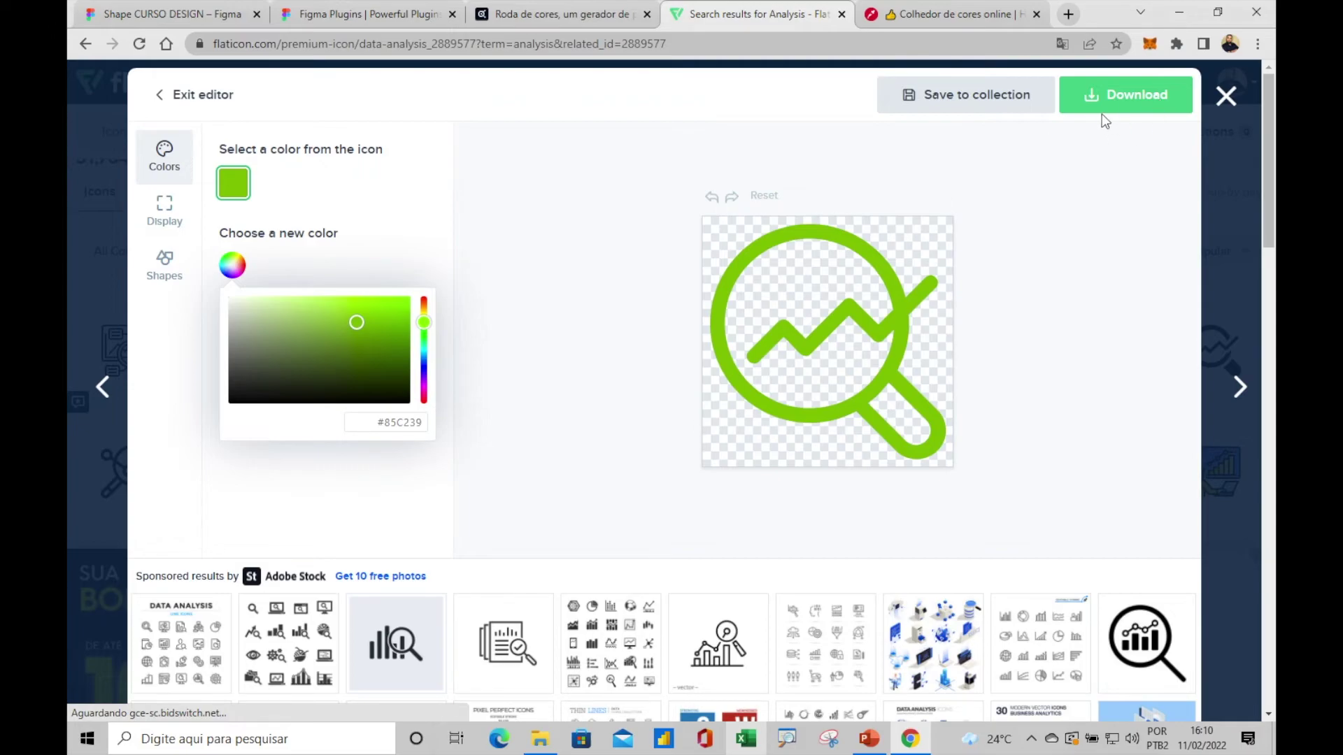
# Check the icon's PNG download sizes, then close the editor to return to the analysis results.
pyautogui.click(1129, 98)
pyautogui.click(1145, 148)
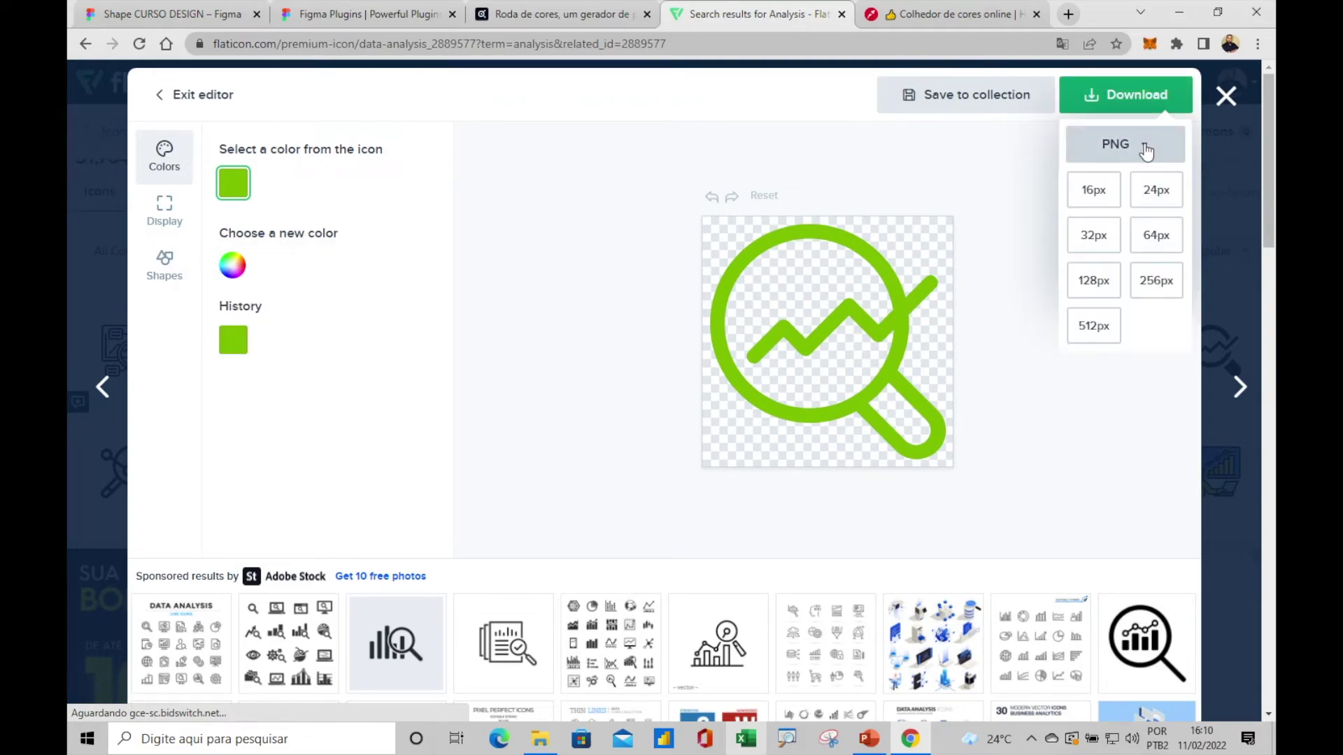
pyautogui.click(1145, 150)
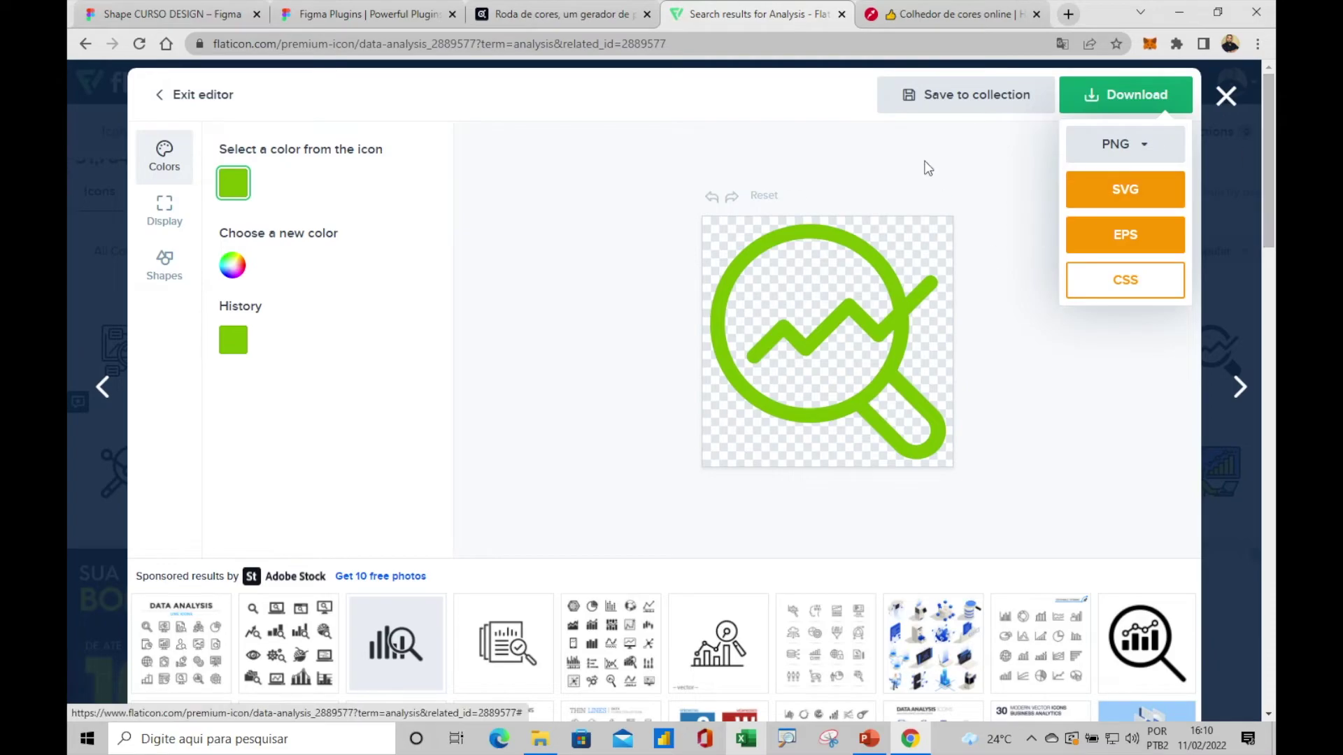
pyautogui.click(1228, 103)
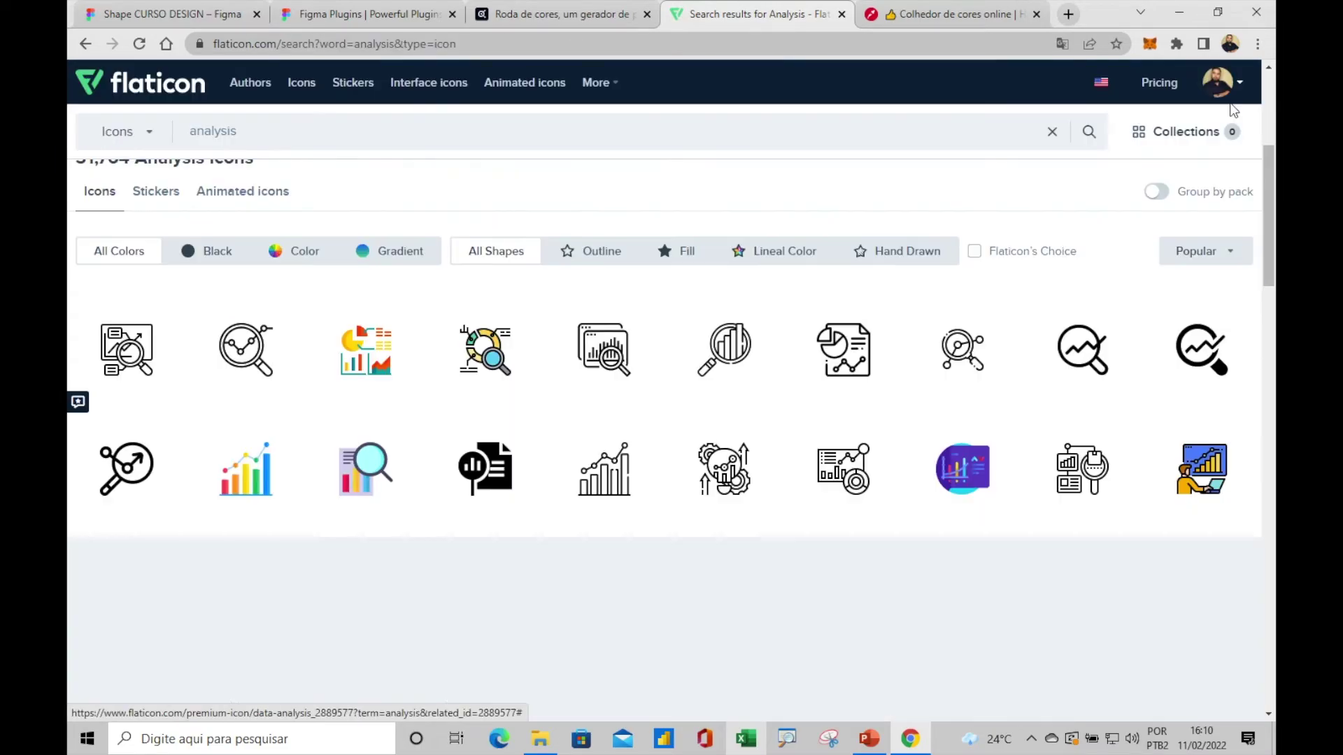
pyautogui.scroll(-3, 707, 469)
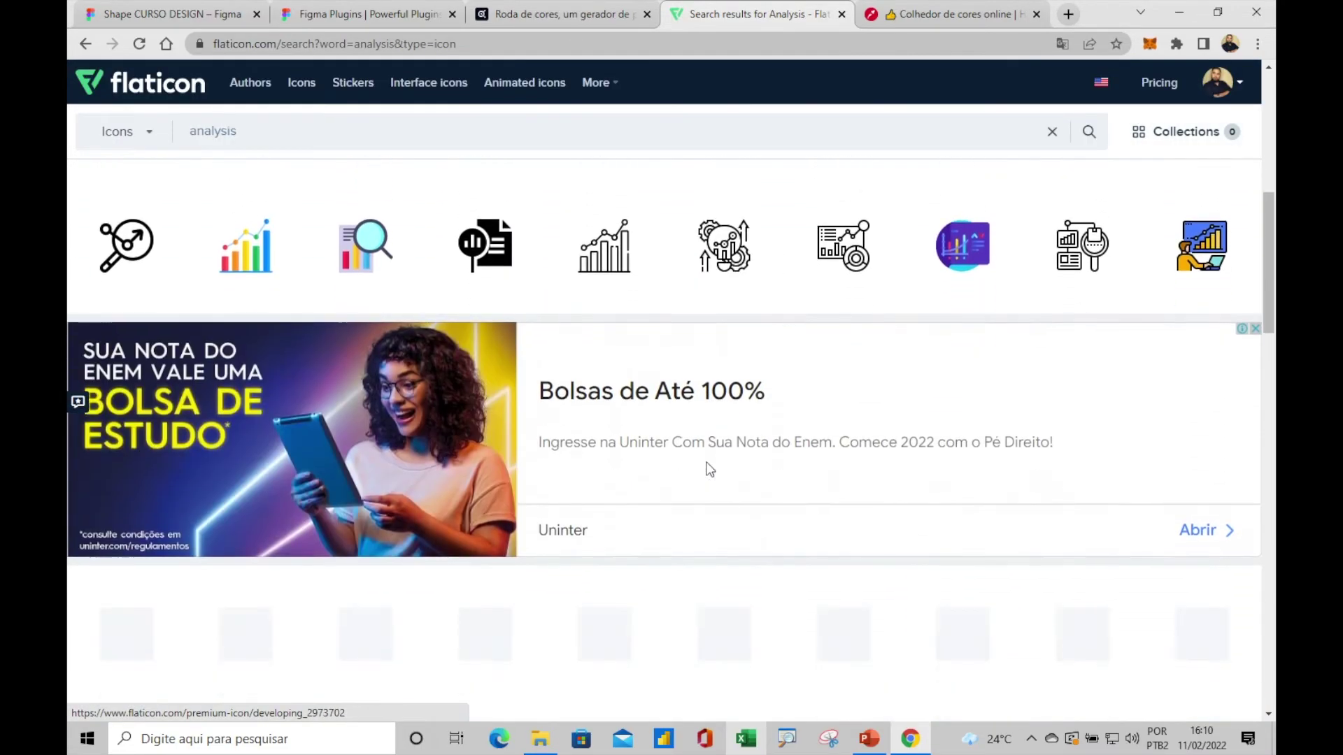
pyautogui.scroll(-4, 734, 470)
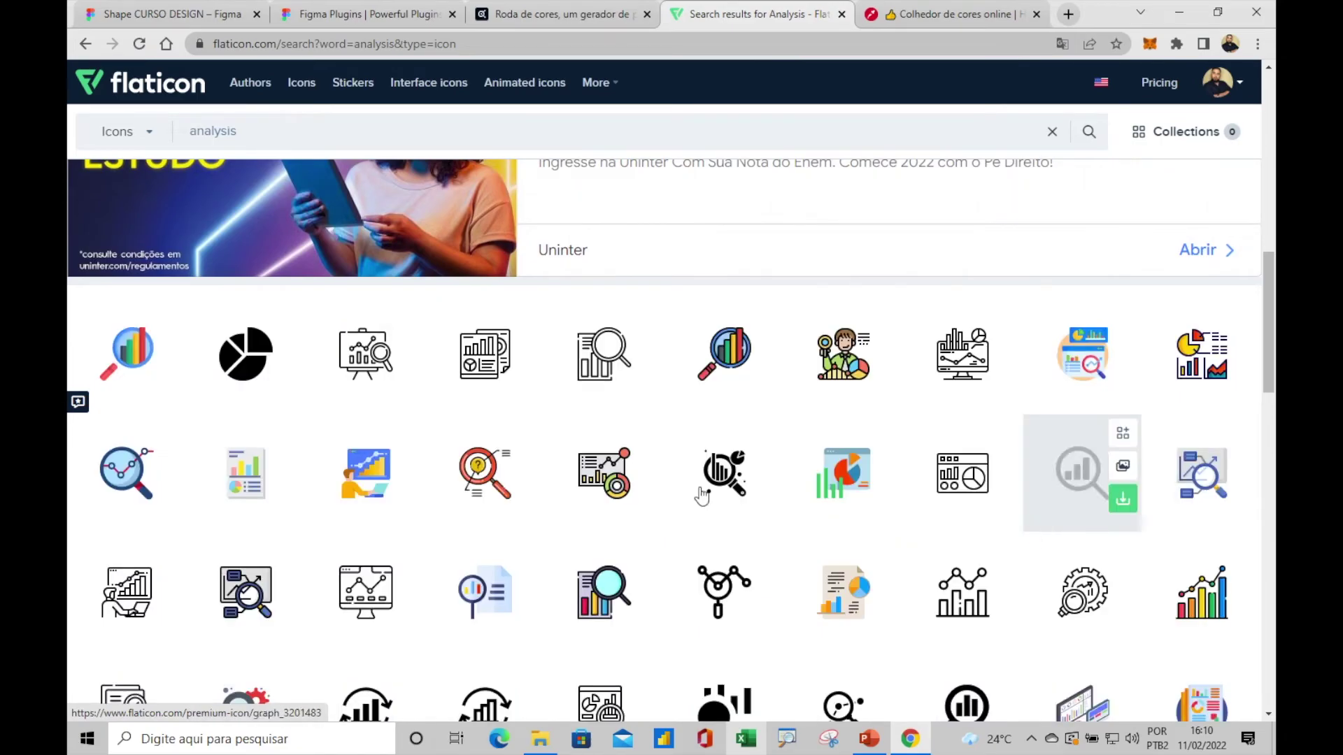
pyautogui.moveTo(604, 354)
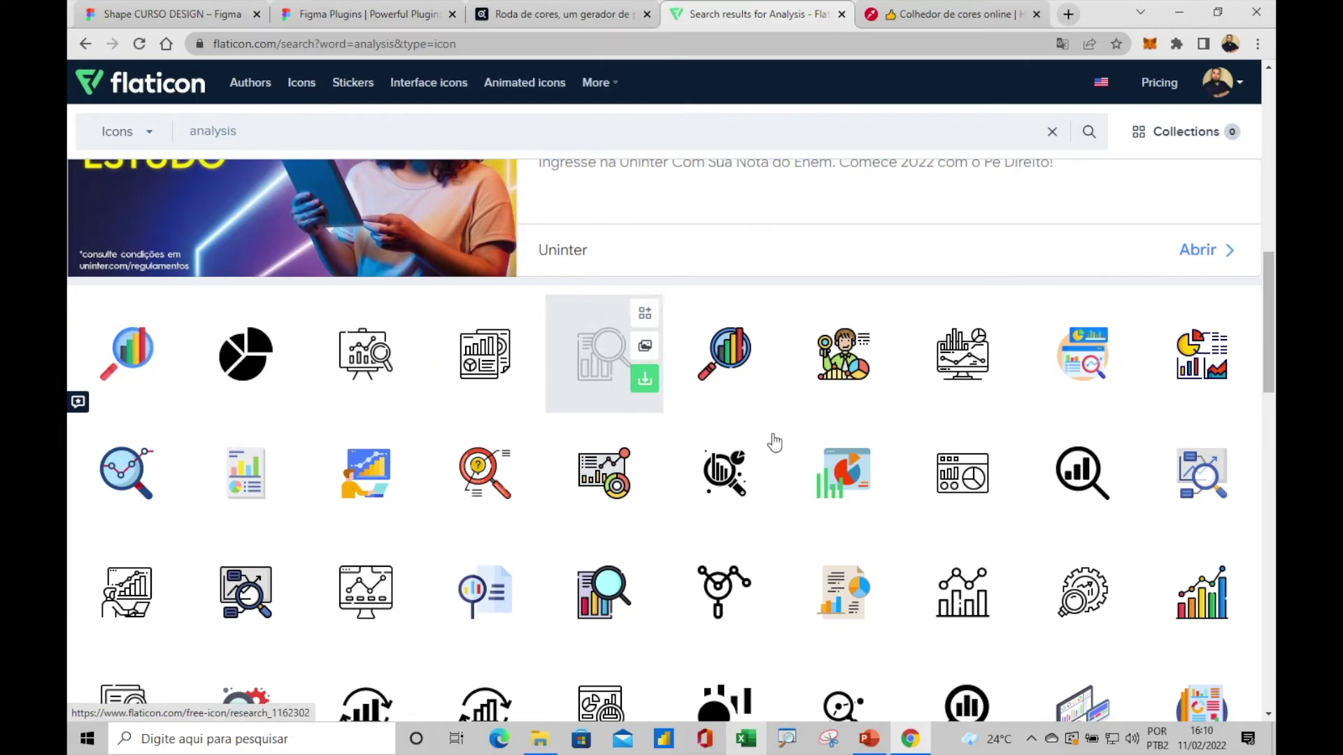
pyautogui.scroll(-1, 769, 448)
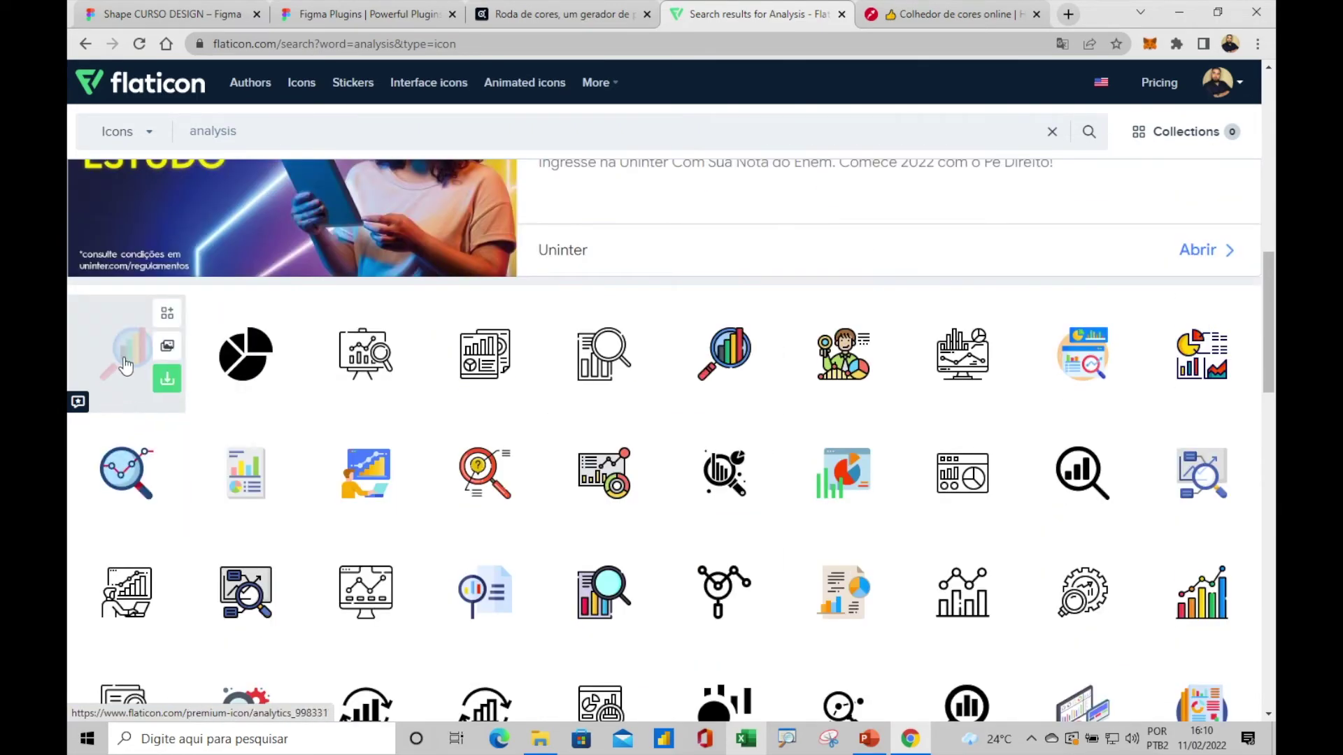
pyautogui.click(112, 363)
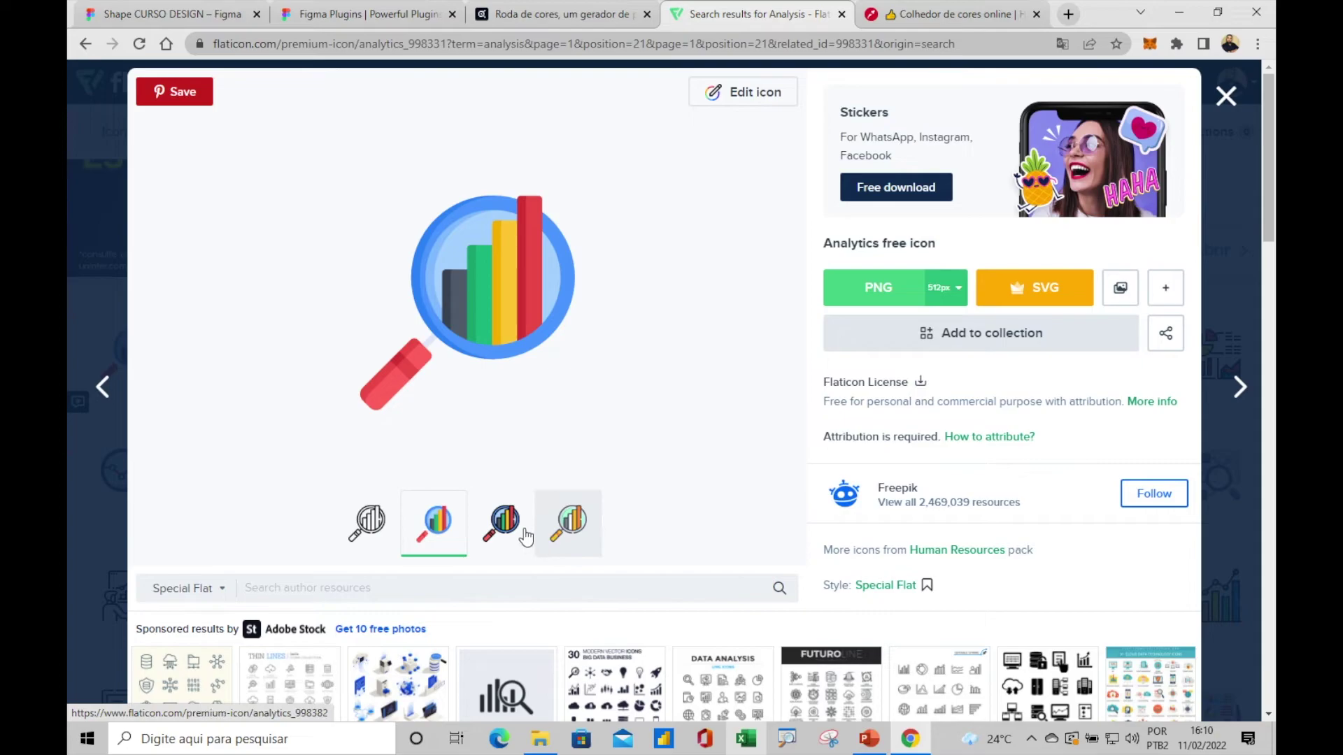
pyautogui.click(370, 528)
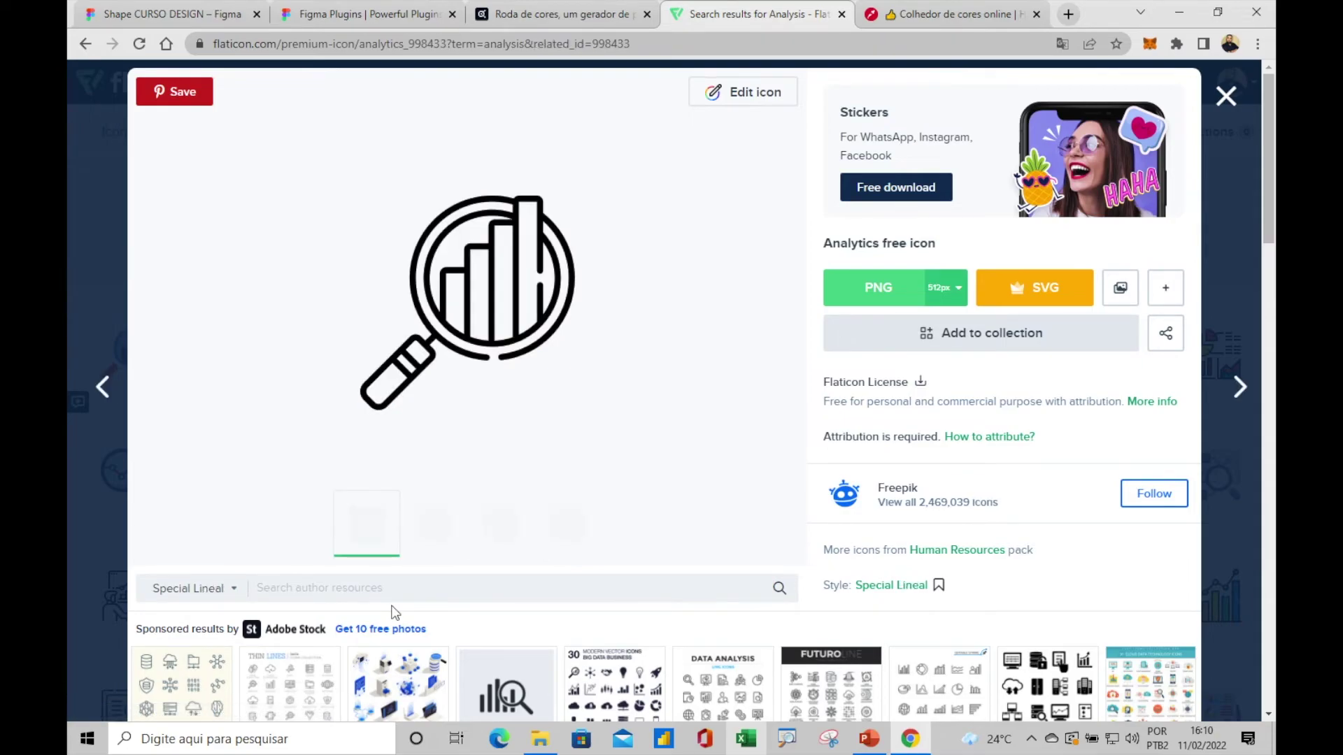
pyautogui.click(1226, 98)
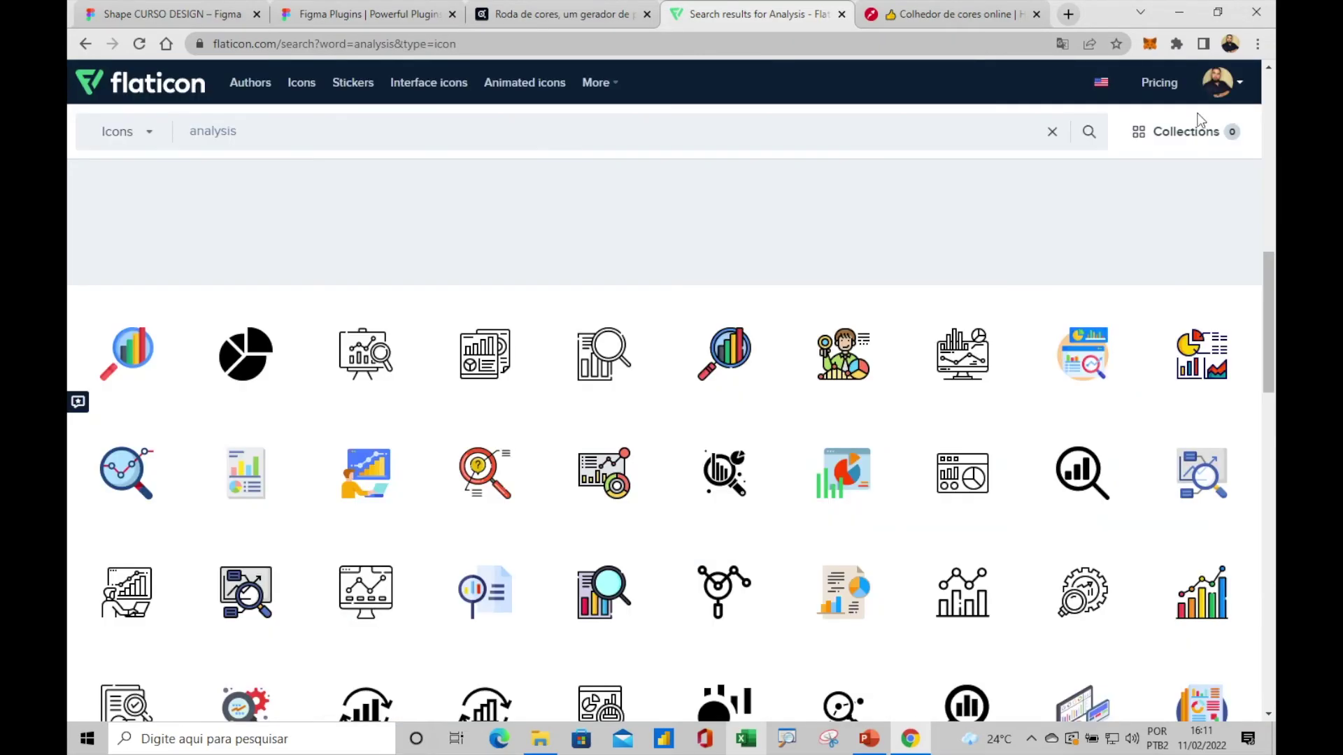
# Close the Flaticon, Roda de cores, Colhedor de cores and Figma Plugins tabs in Chrome.
pyautogui.click(842, 14)
pyautogui.click(647, 15)
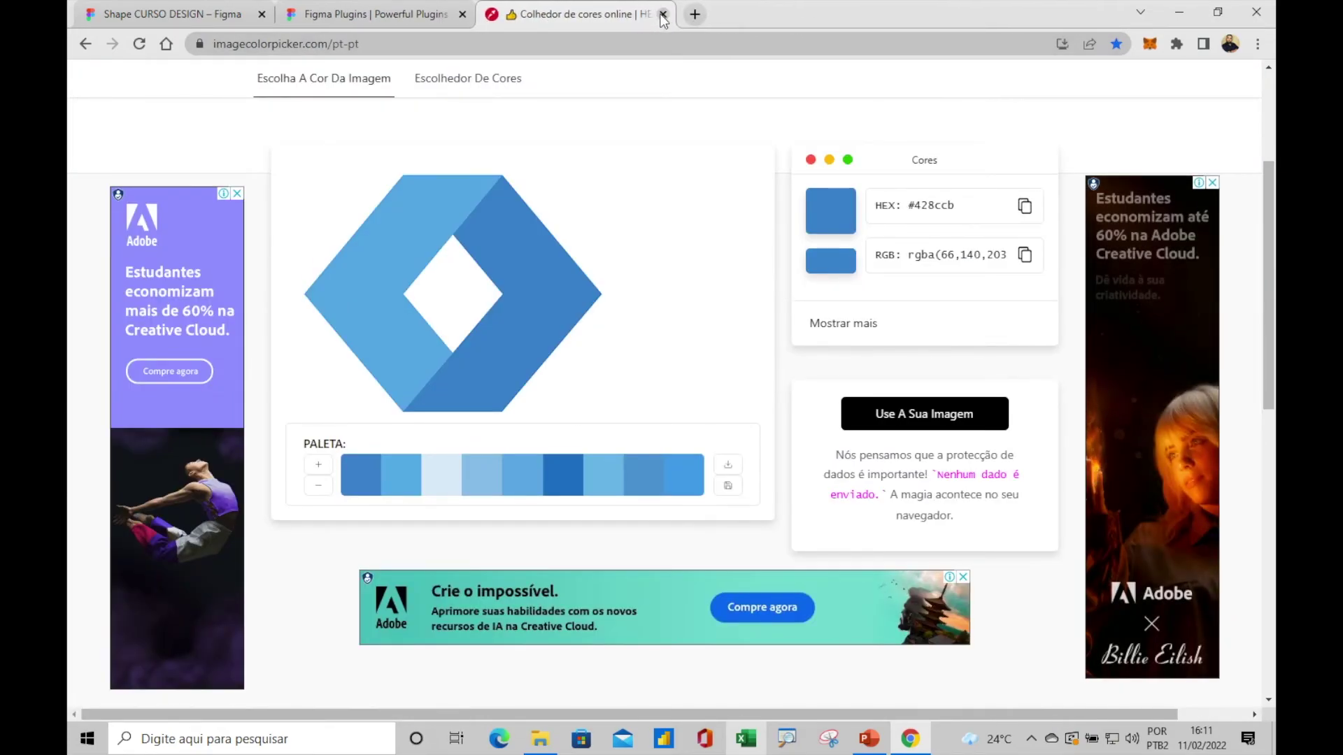
pyautogui.click(662, 14)
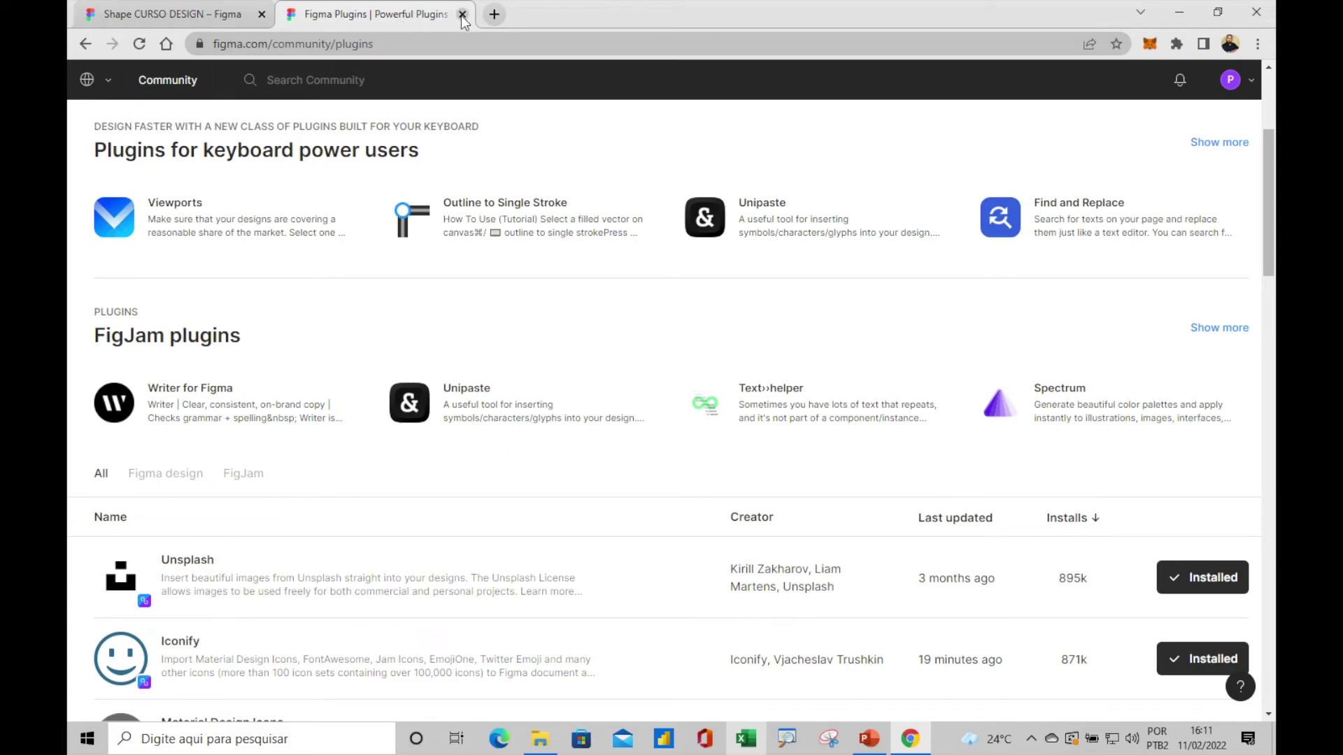
pyautogui.click(462, 15)
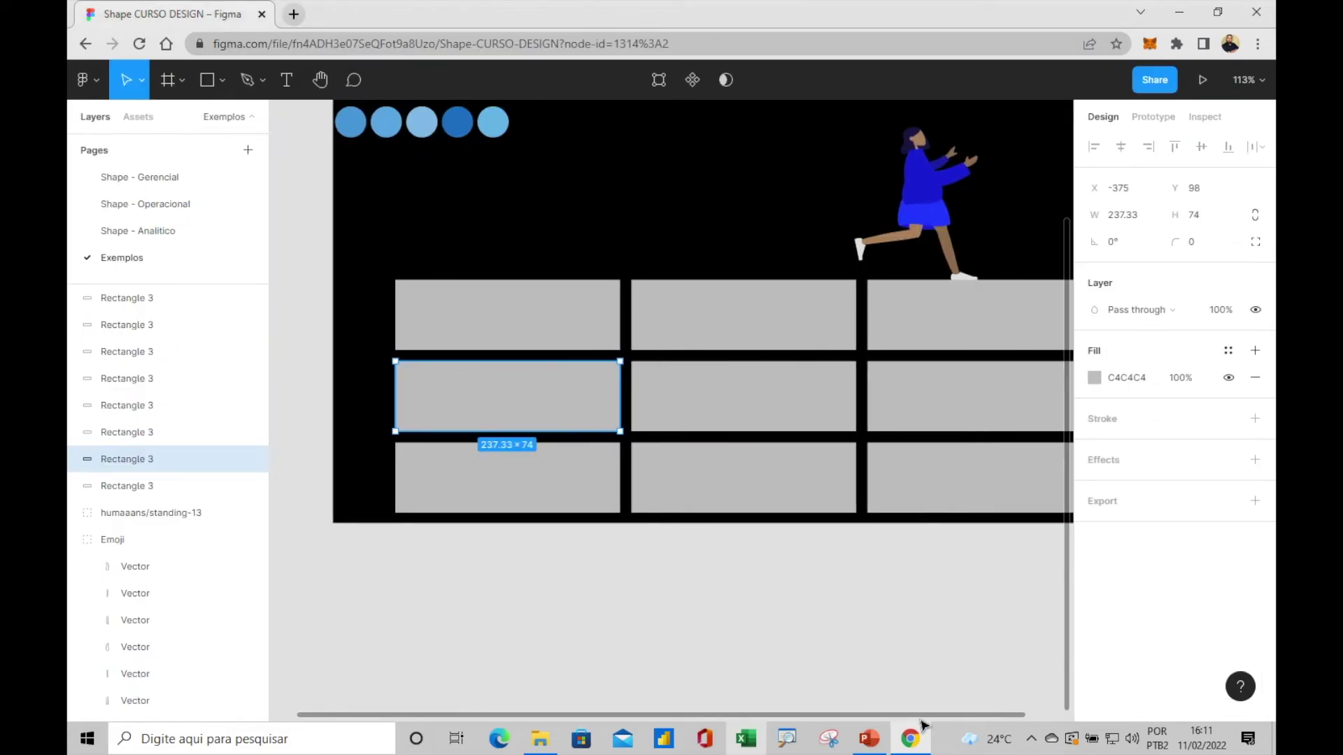
pyautogui.moveTo(847, 720); pyautogui.dragTo(940, 721)
pyautogui.click(767, 603)
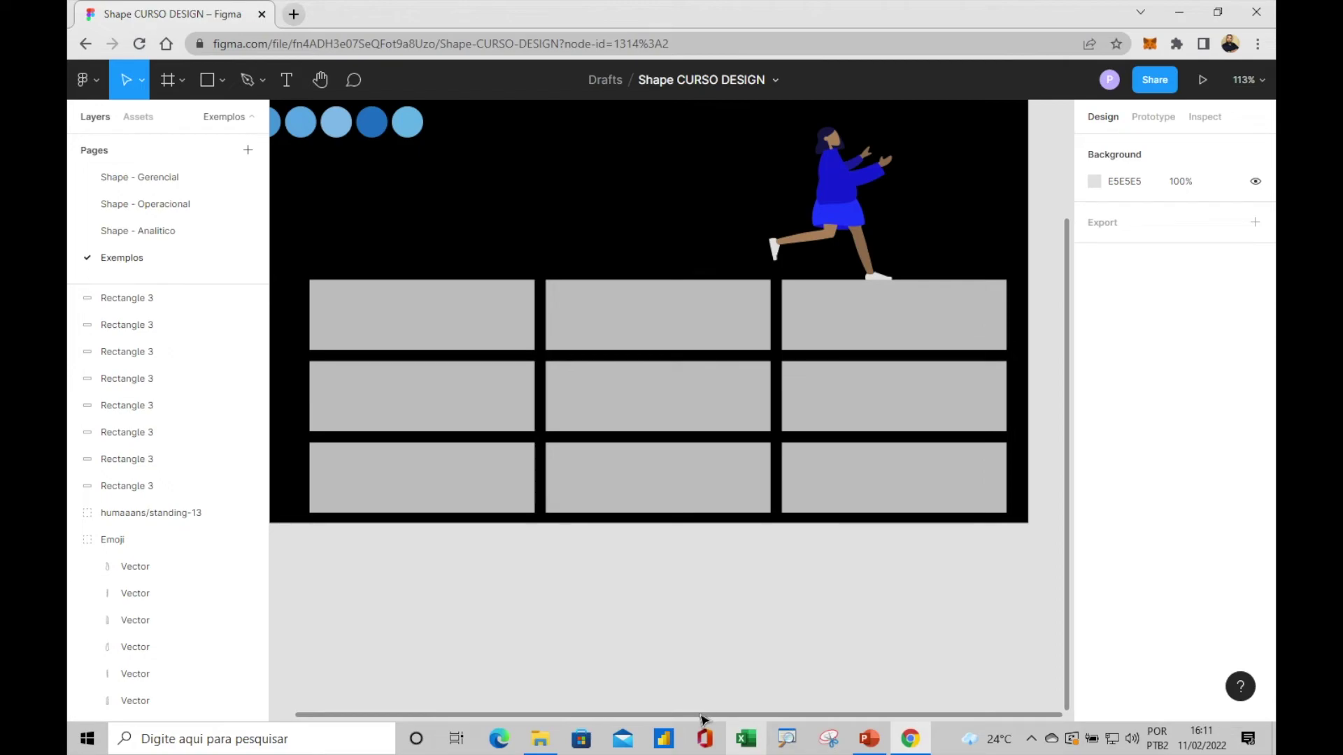
pyautogui.moveTo(702, 718); pyautogui.dragTo(653, 720)
pyautogui.scroll(-1, 735, 603)
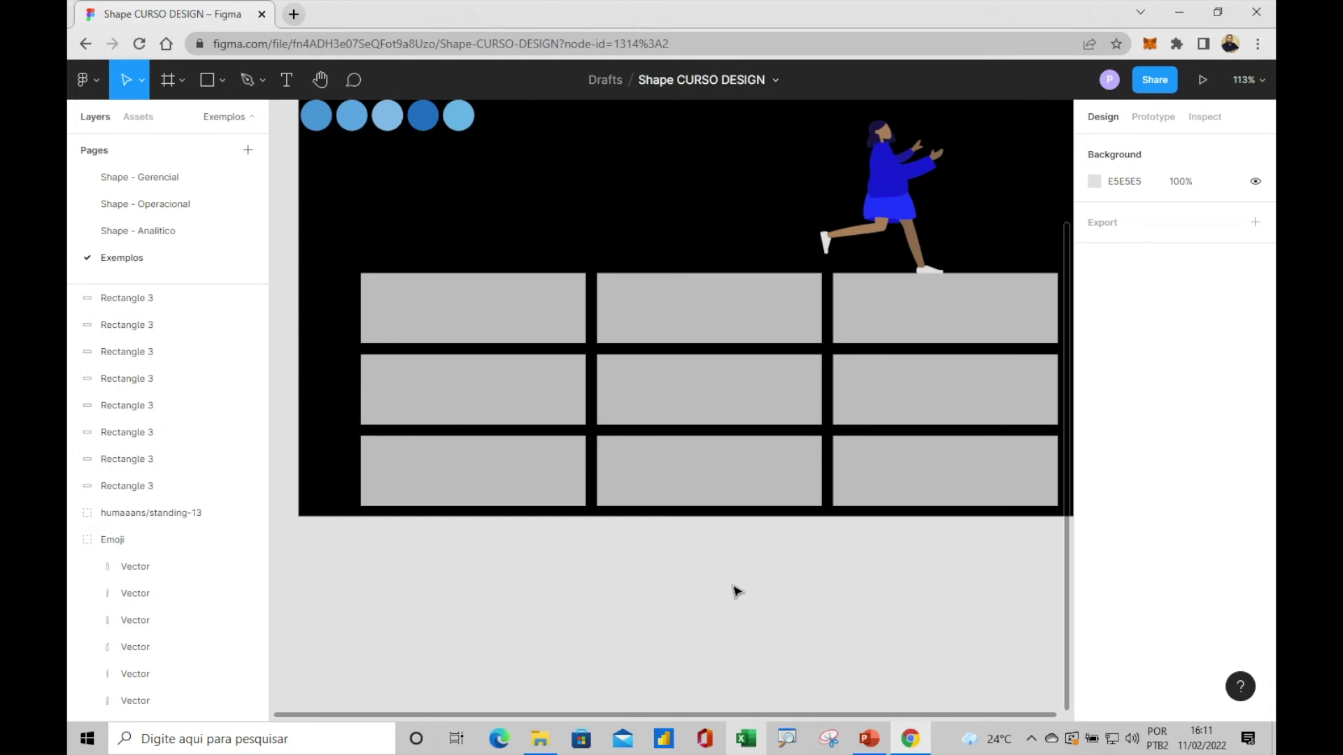
pyautogui.scroll(1, 728, 511)
pyautogui.scroll(1, 727, 511)
pyautogui.scroll(2, 727, 511)
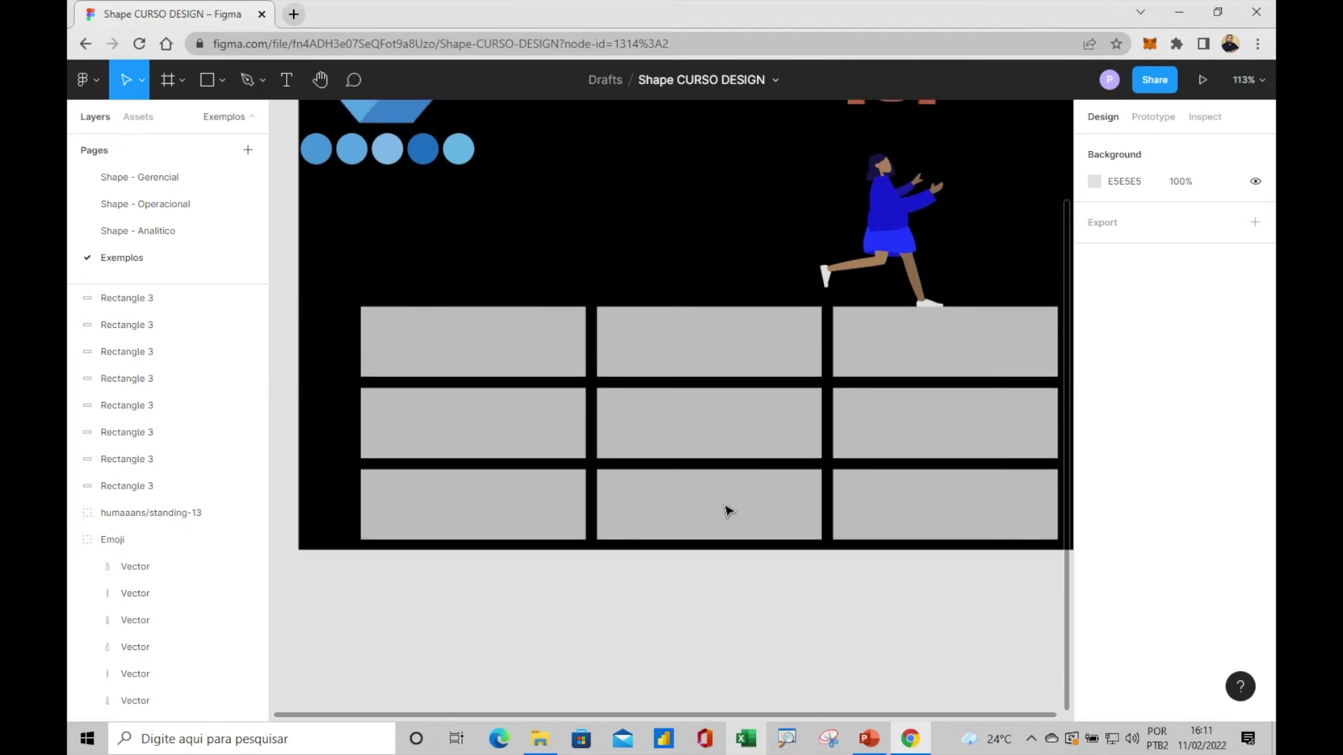
pyautogui.scroll(2, 728, 511)
pyautogui.scroll(1, 727, 510)
pyautogui.scroll(2, 733, 490)
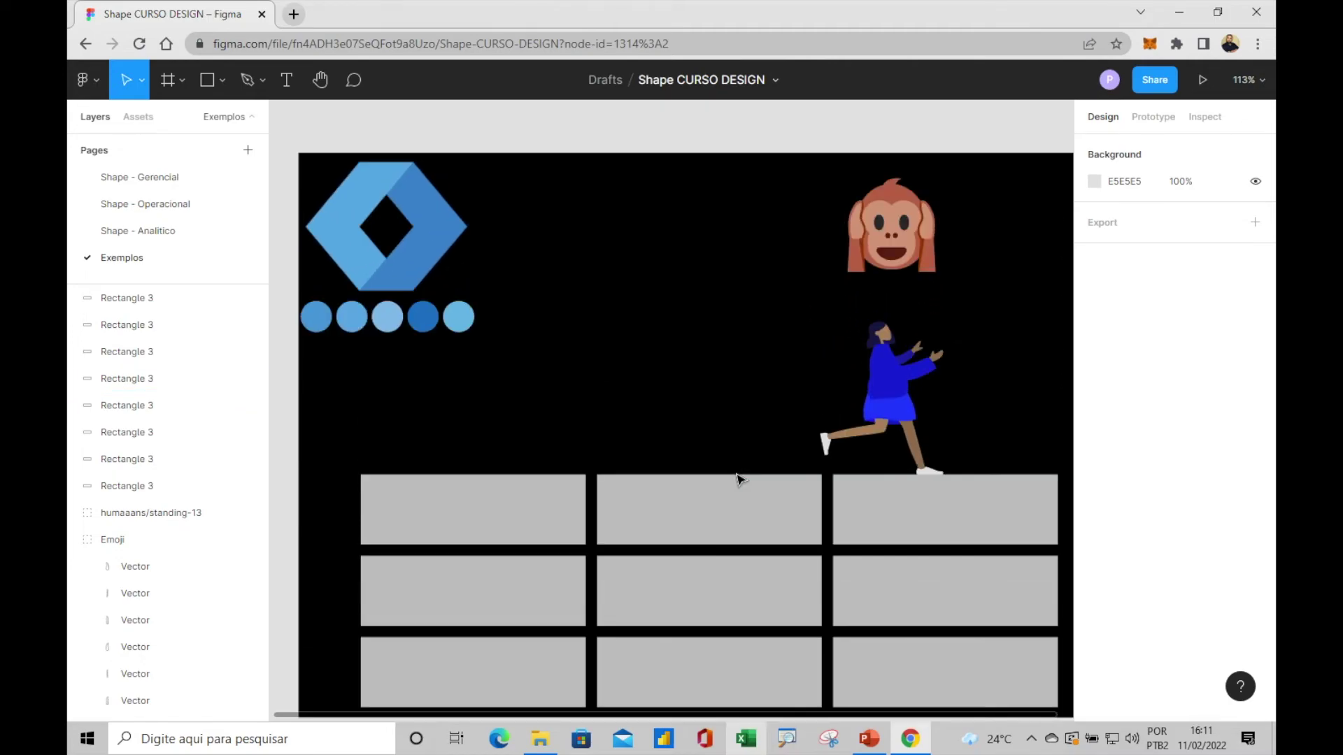
pyautogui.click(735, 476)
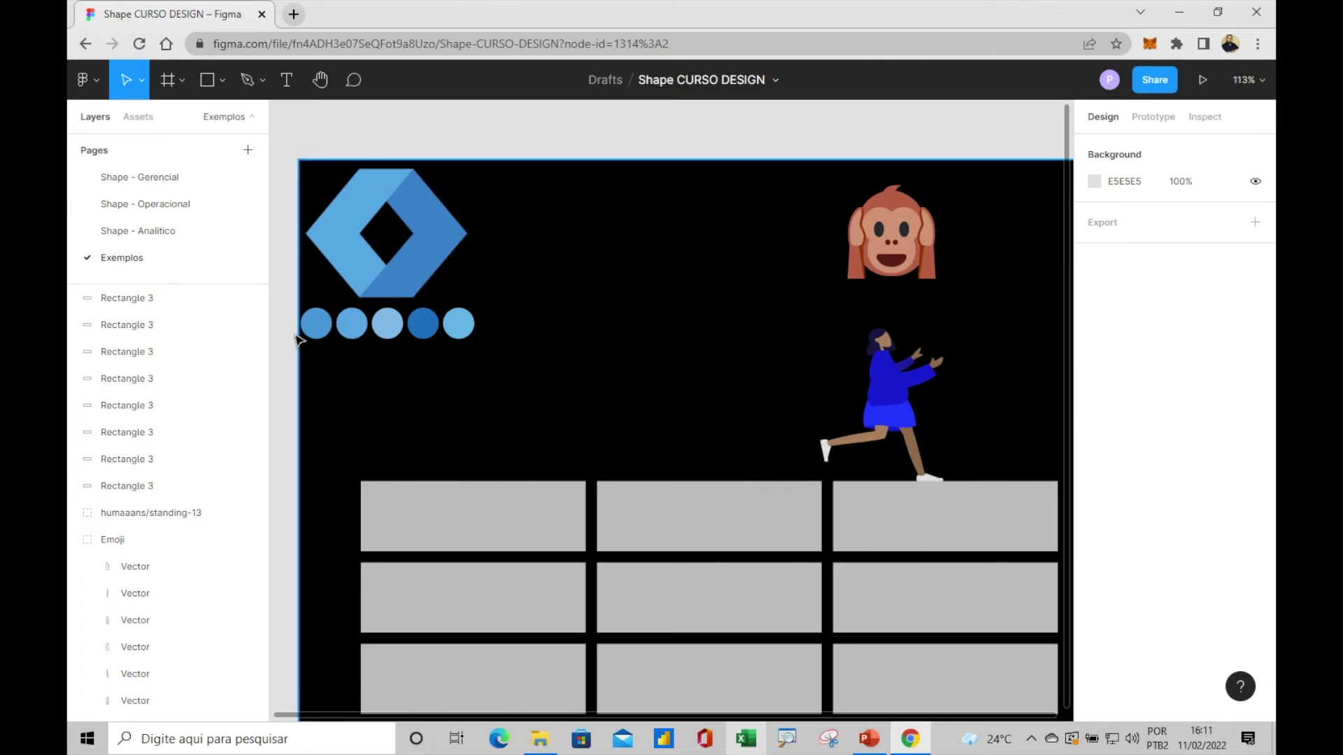
pyautogui.click(145, 172)
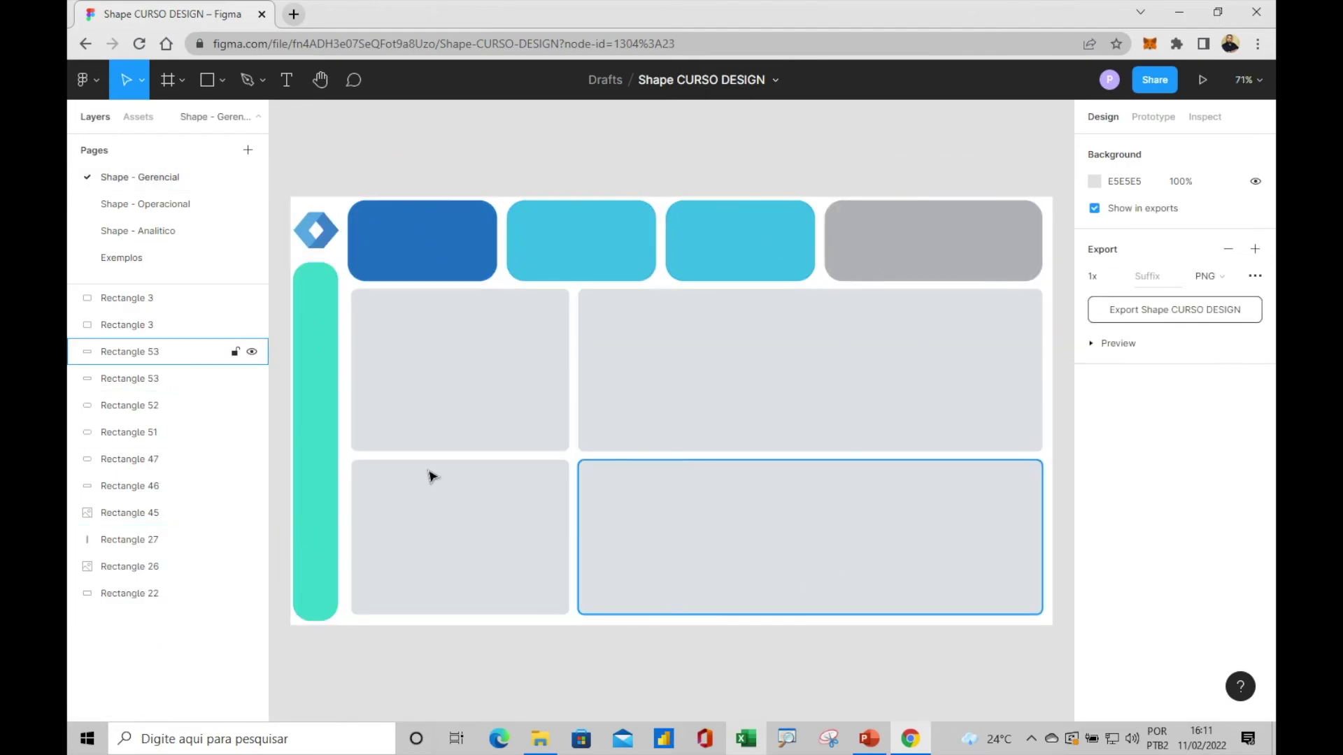
# View the Shape - Operacional and Shape - Analitico pages, return to Shape - Gerencial, then bring up File Explorer.
pyautogui.click(174, 207)
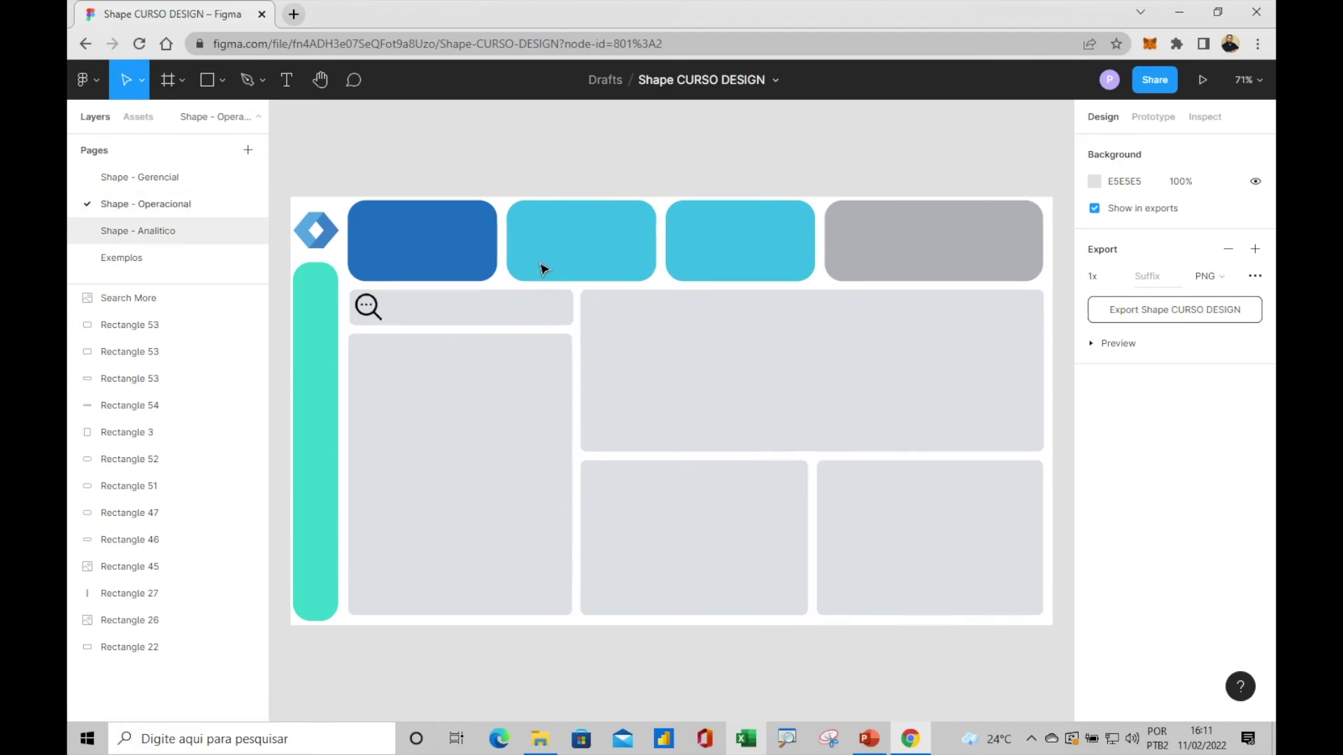
pyautogui.click(151, 232)
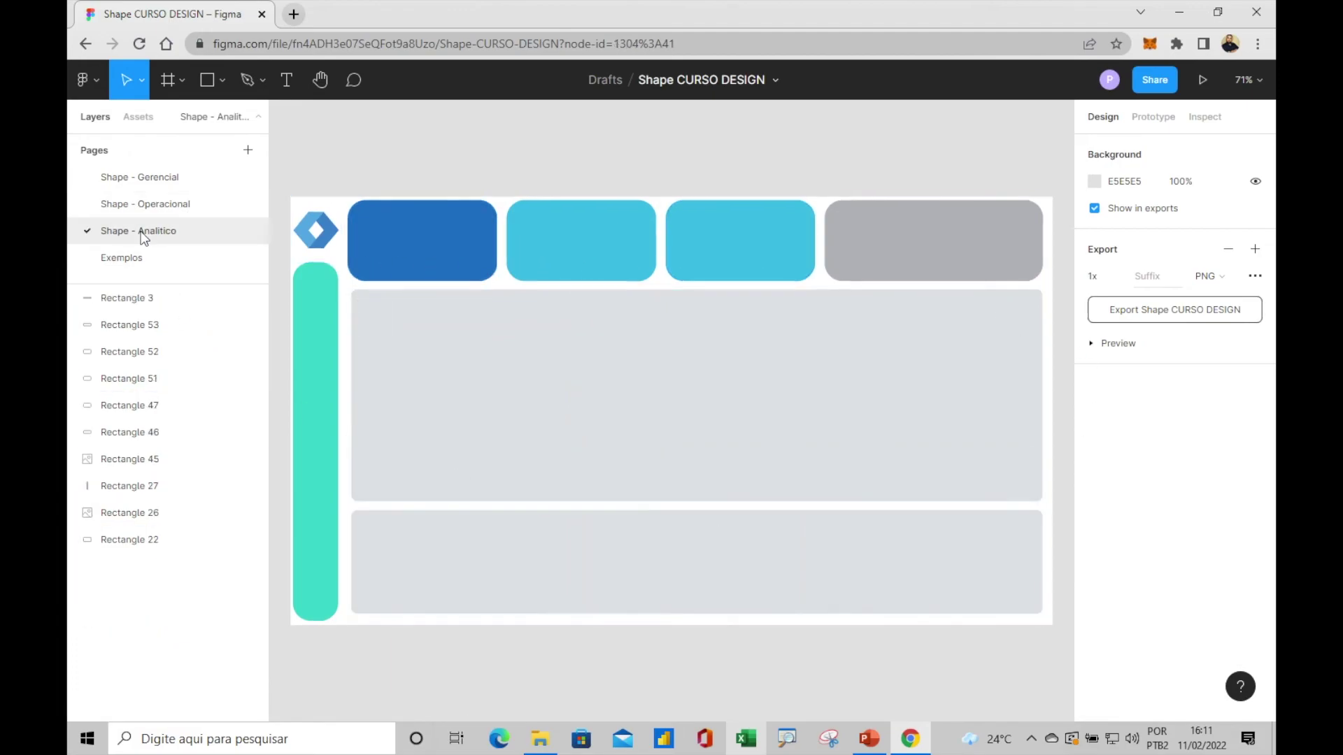
pyautogui.click(168, 183)
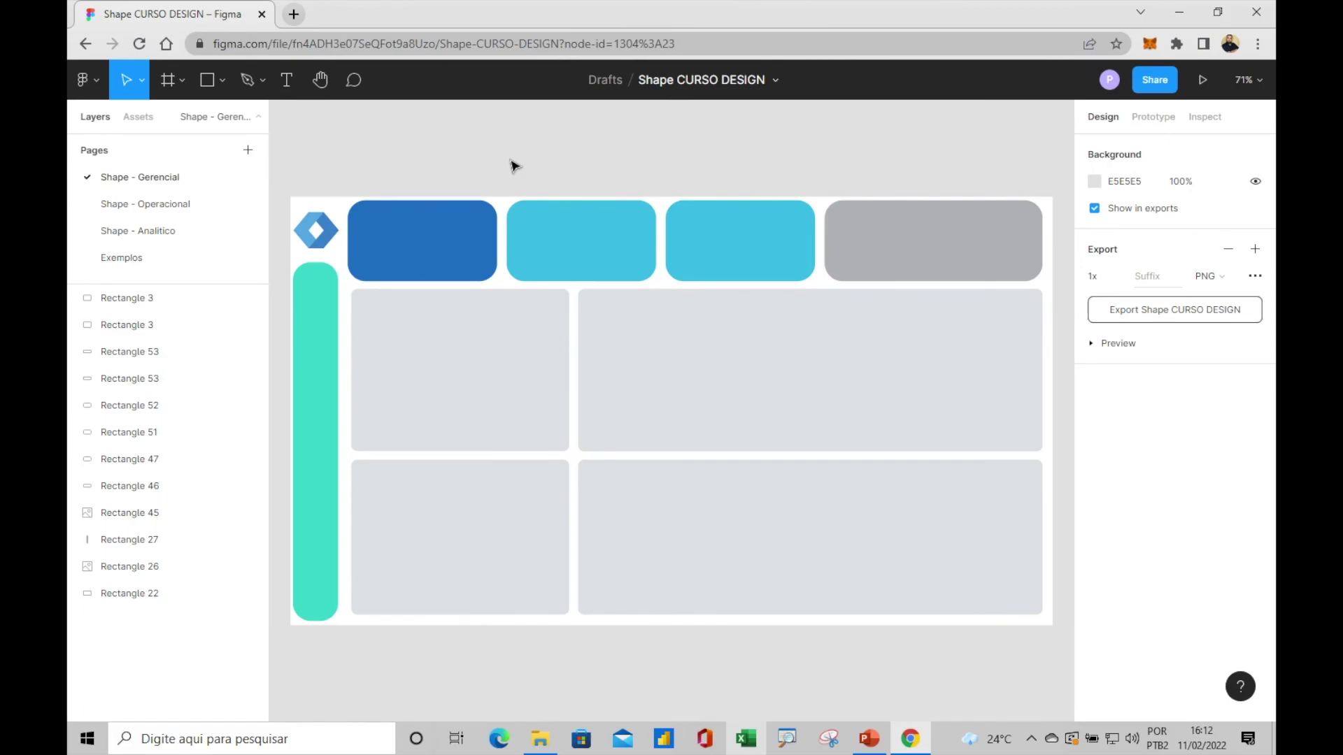
pyautogui.click(540, 739)
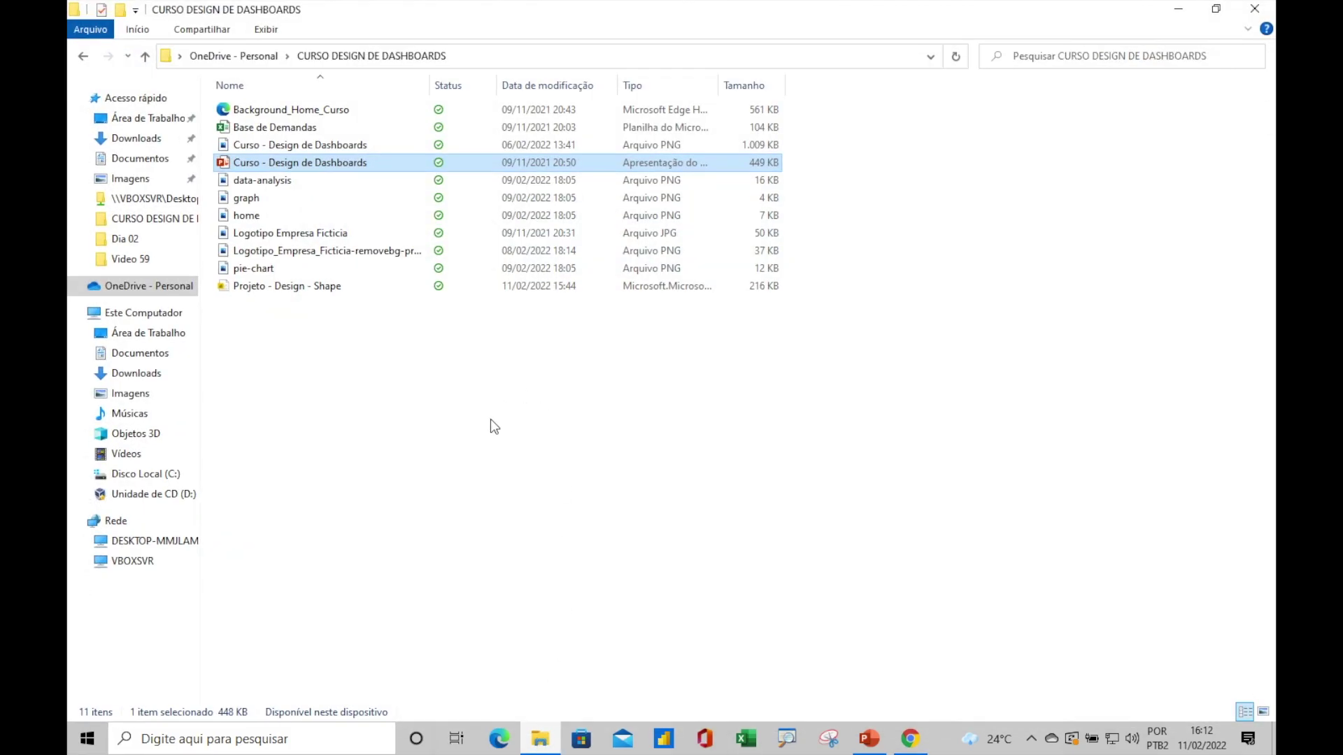
# Widen the Nome column to show full file names and select Projeto - Design - Shape.
pyautogui.moveTo(570, 391); pyautogui.dragTo(256, 89)
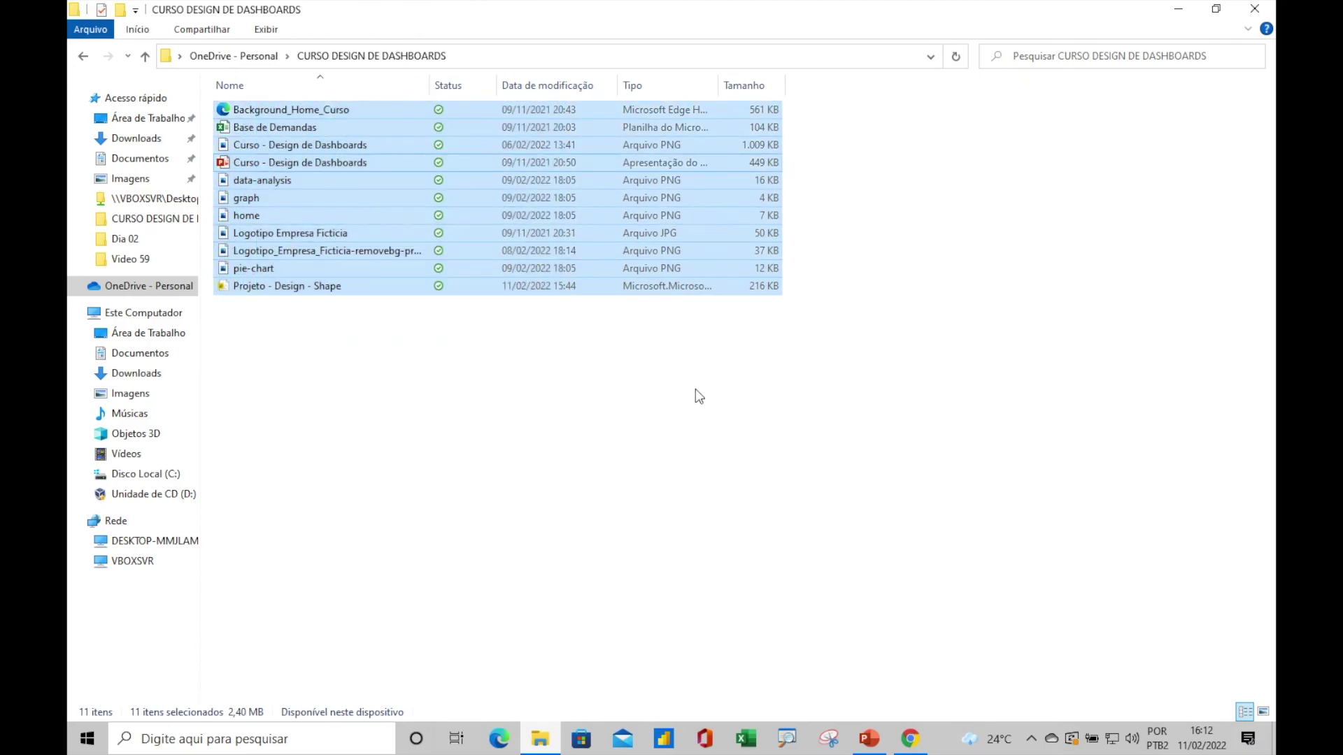
pyautogui.click(552, 367)
pyautogui.moveTo(429, 85); pyautogui.dragTo(499, 88)
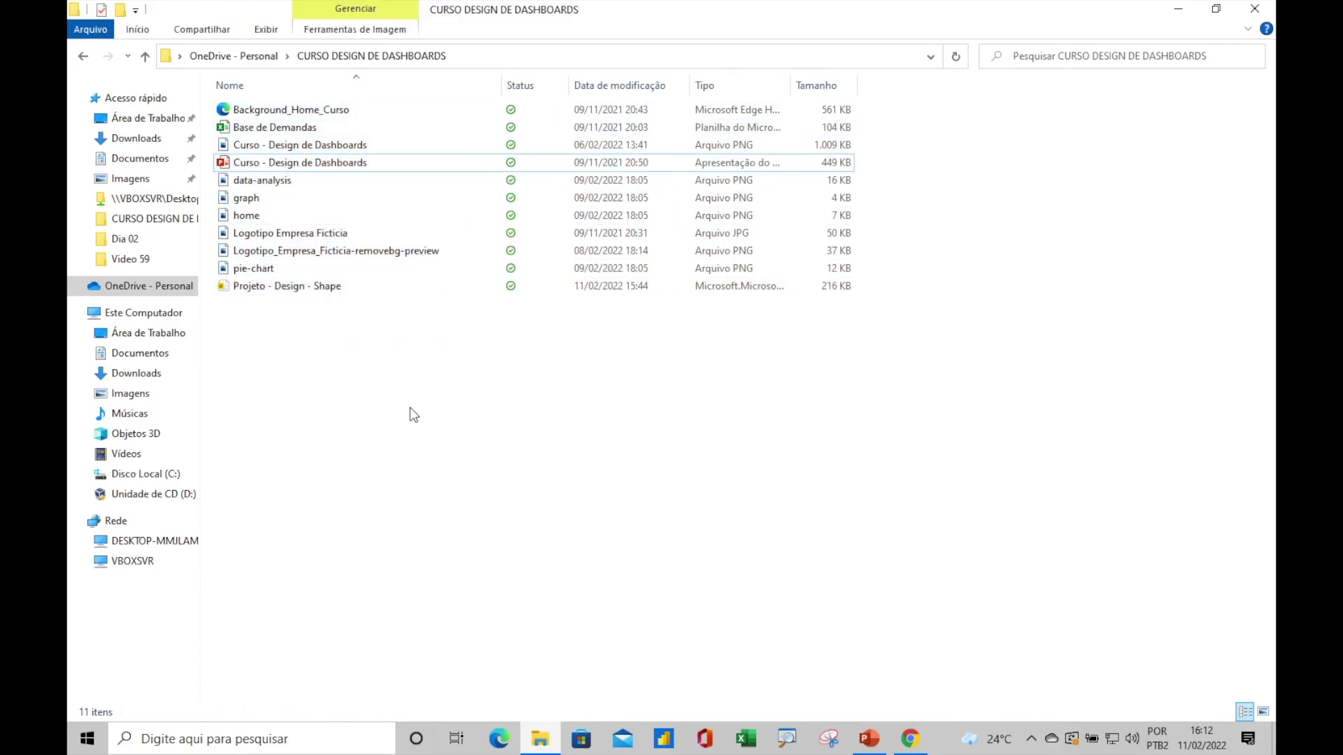
pyautogui.click(292, 287)
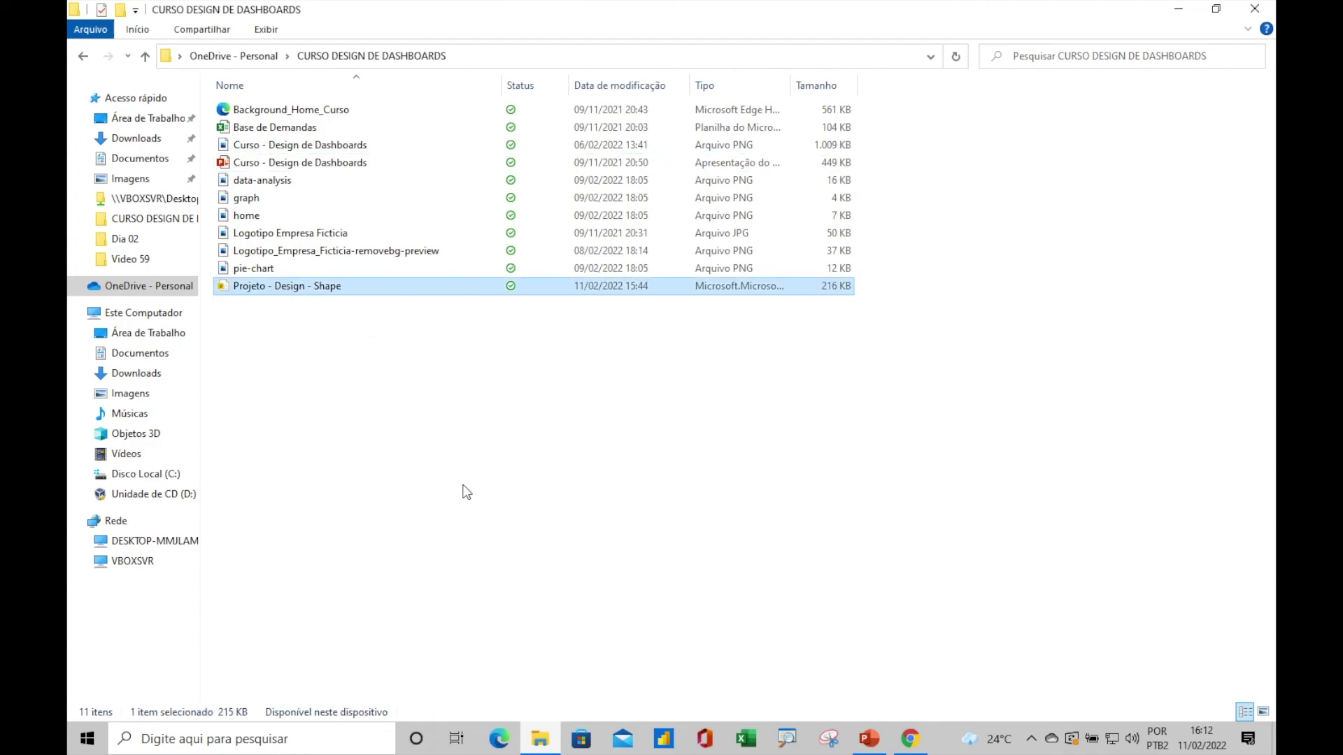